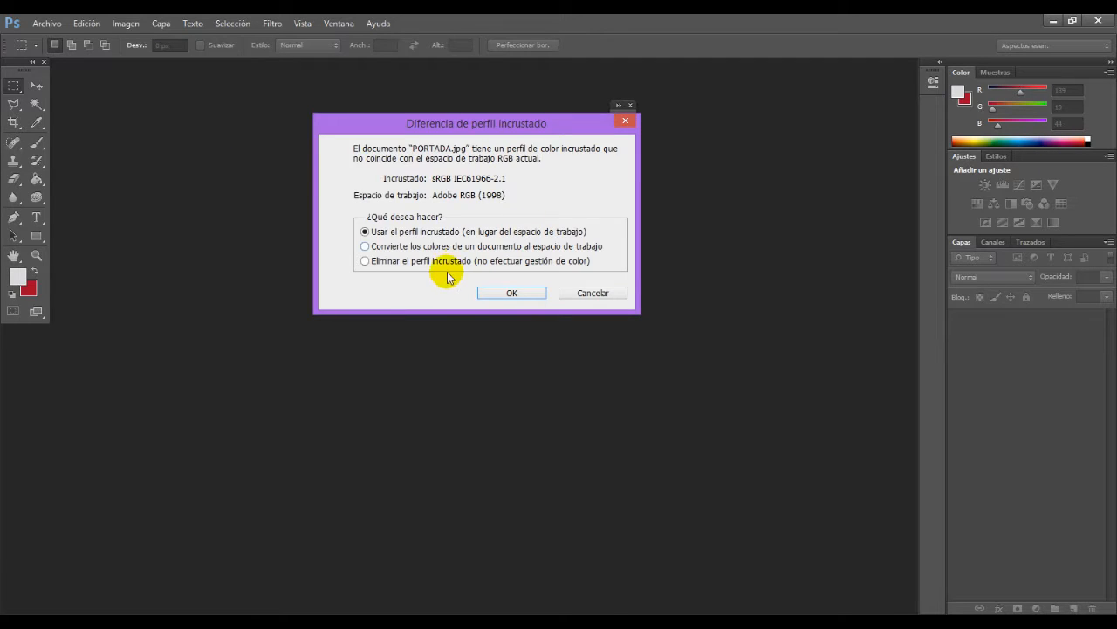
Step: Open PORTADA.jpg with its embedded sRGB colour profile and duplicate the image as PORTADA copia
{"action": "left_click", "coordinate": [496, 294]}
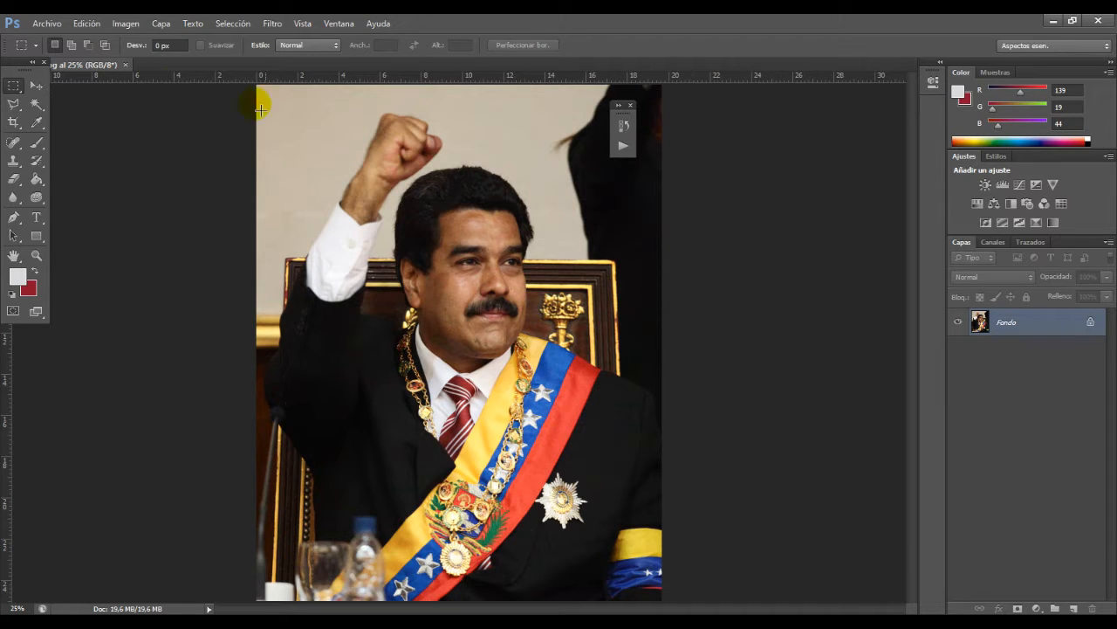
{"action": "left_click", "coordinate": [128, 33]}
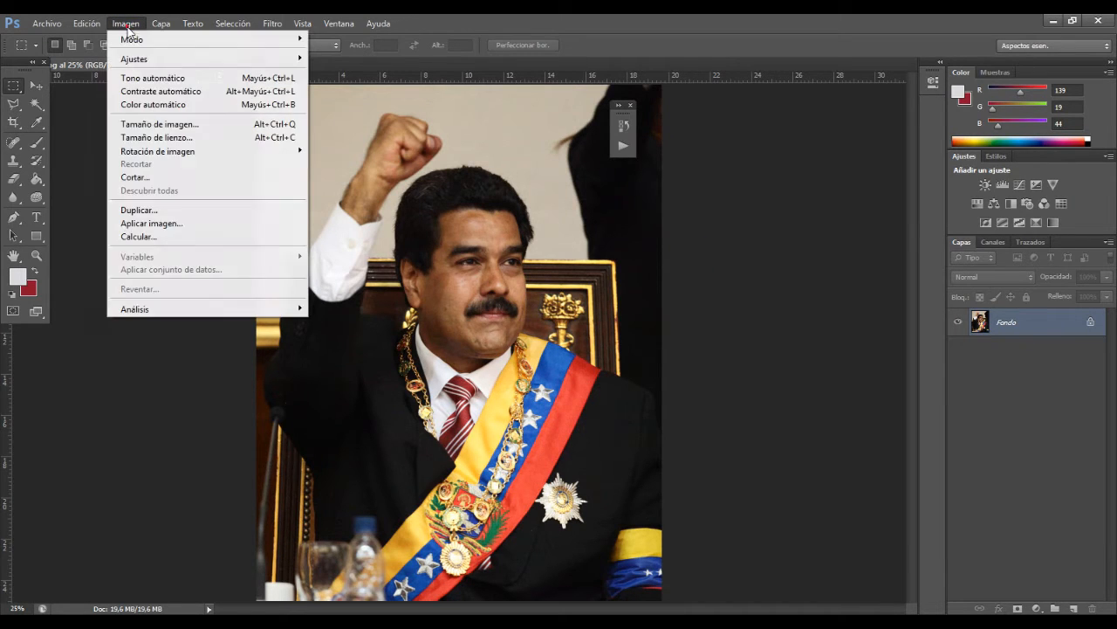
{"action": "left_click", "coordinate": [185, 210]}
{"action": "left_click", "coordinate": [570, 191]}
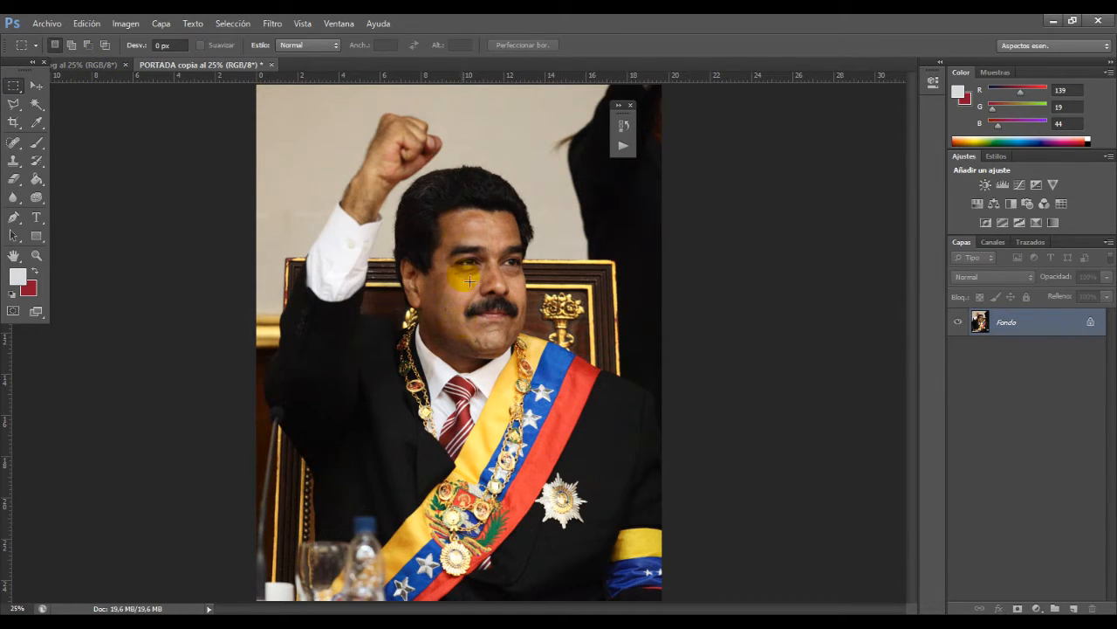
Step: Convert the locked background of the duplicate into a normal layer named Capa 0
{"action": "left_click", "coordinate": [40, 255]}
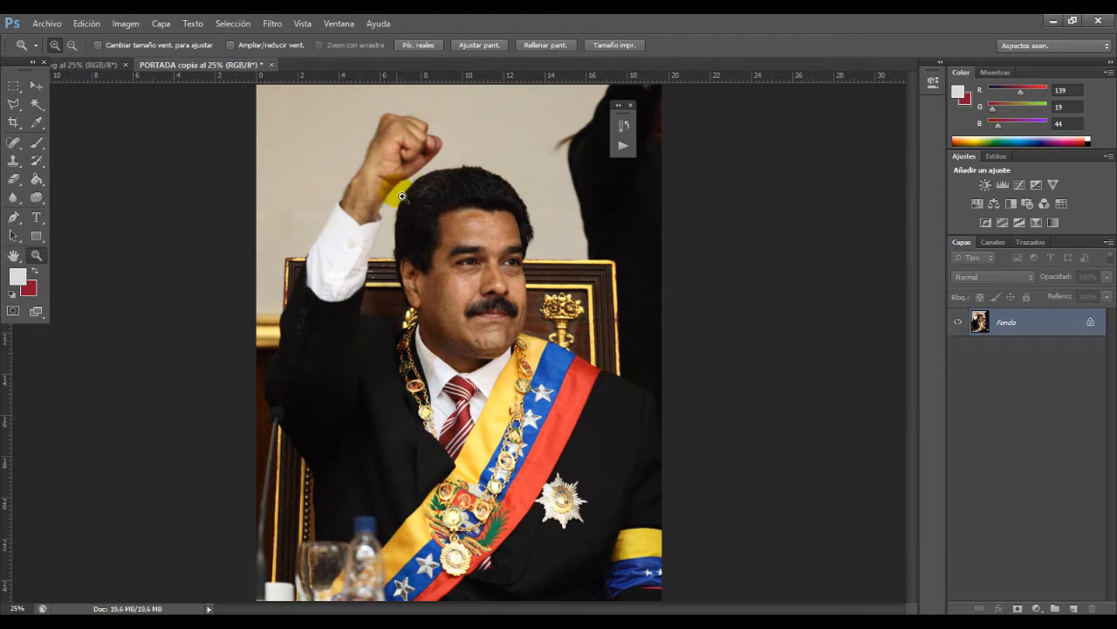
{"action": "left_click", "coordinate": [491, 203]}
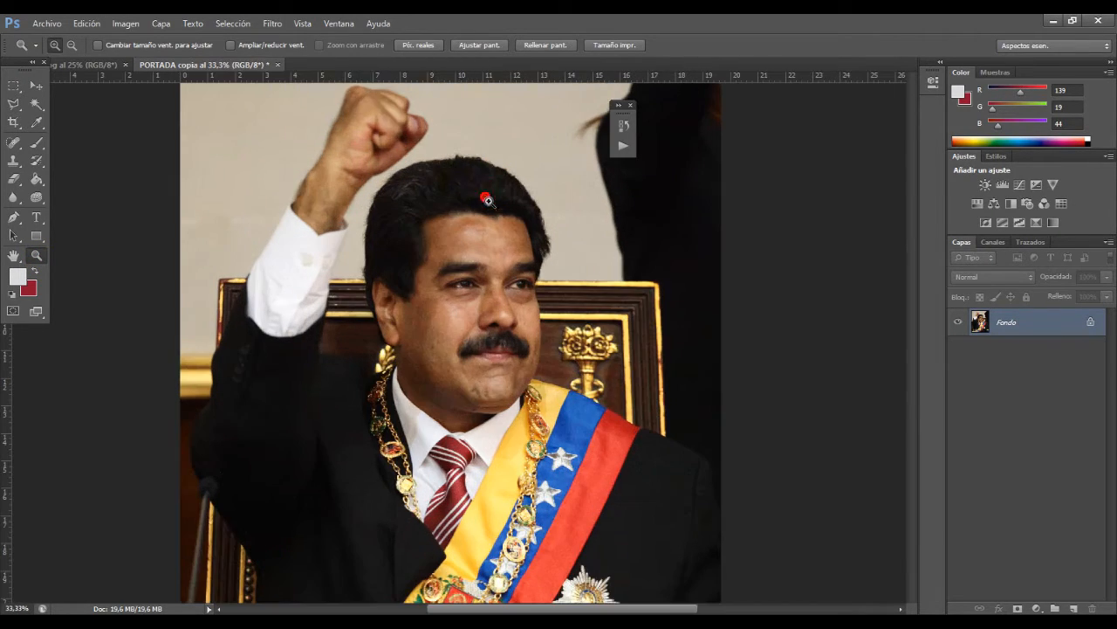
{"action": "left_click", "coordinate": [430, 170]}
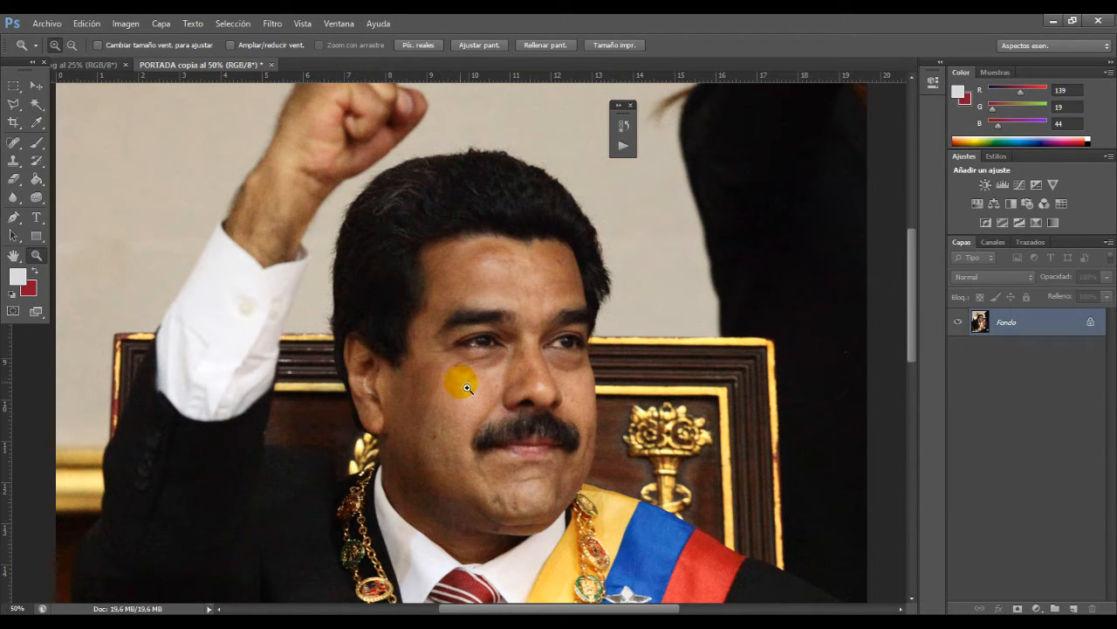
{"action": "double_click", "coordinate": [1009, 324]}
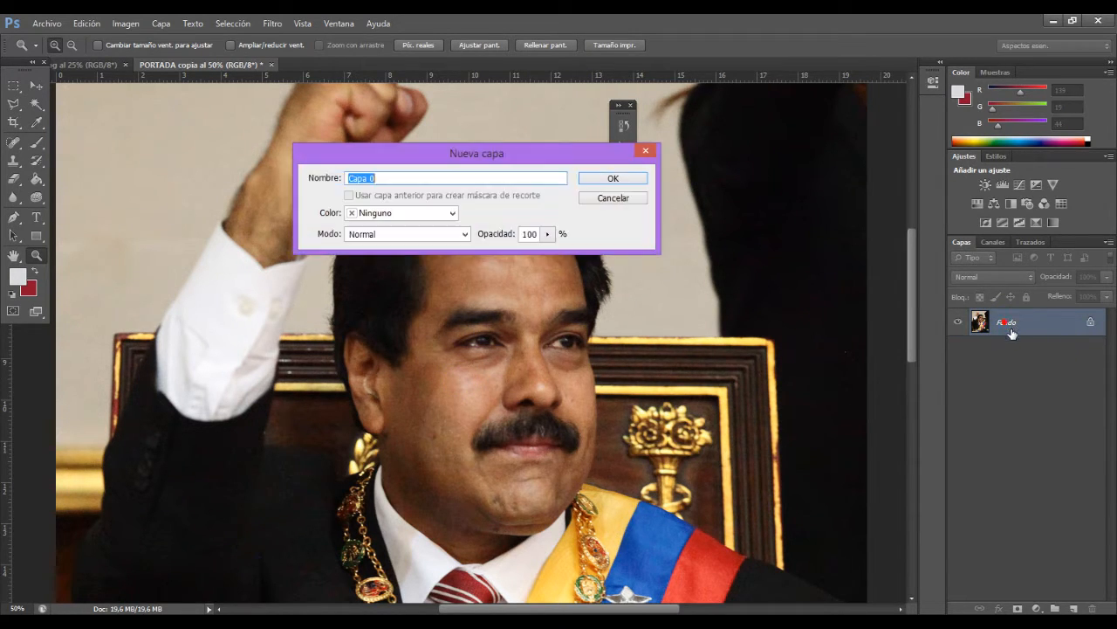
{"action": "left_click", "coordinate": [608, 179]}
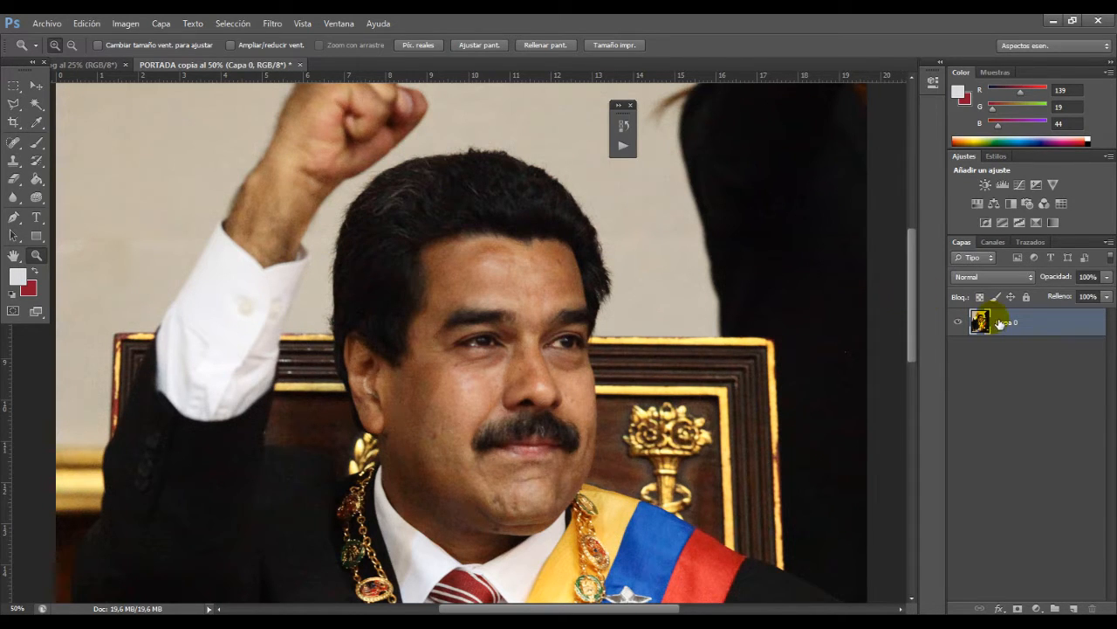
{"action": "mouse_move", "coordinate": [1000, 323]}
{"action": "left_mouse_down"}
{"action": "mouse_move", "coordinate": [1002, 394]}
{"action": "mouse_move", "coordinate": [1055, 486]}
{"action": "mouse_move", "coordinate": [1090, 591]}
{"action": "mouse_move", "coordinate": [1083, 608]}
{"action": "mouse_move", "coordinate": [1015, 322]}
{"action": "left_mouse_up"}
{"action": "left_click_drag", "start_coordinate": [915, 316], "coordinate": [908, 289]}
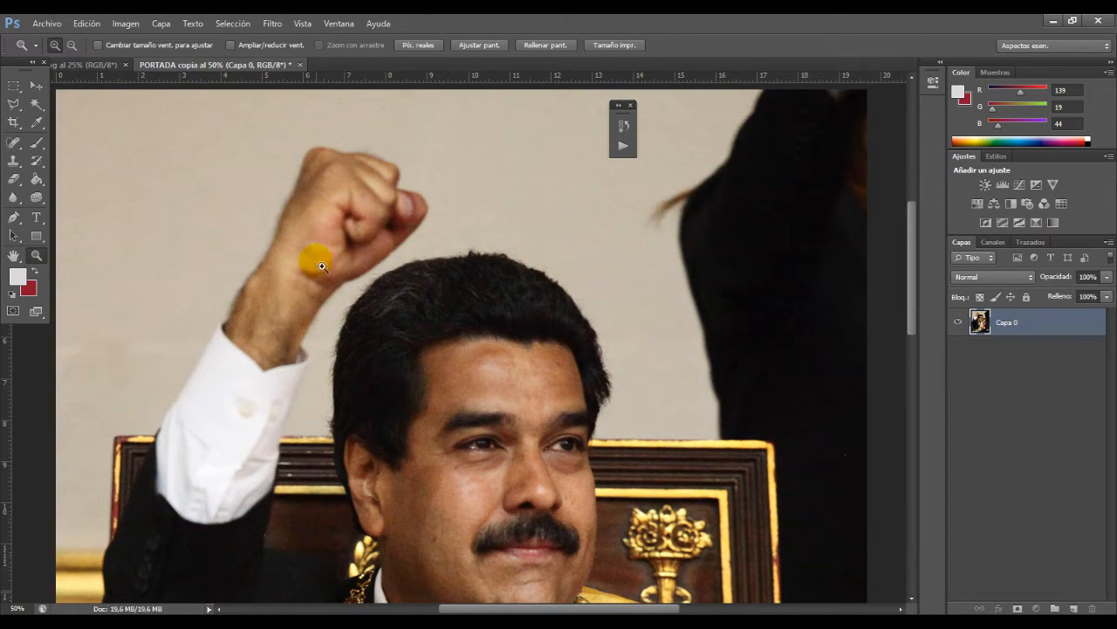
{"action": "mouse_move", "coordinate": [908, 298]}
{"action": "left_mouse_down"}
{"action": "mouse_move", "coordinate": [909, 329]}
{"action": "mouse_move", "coordinate": [909, 316]}
{"action": "left_mouse_up"}
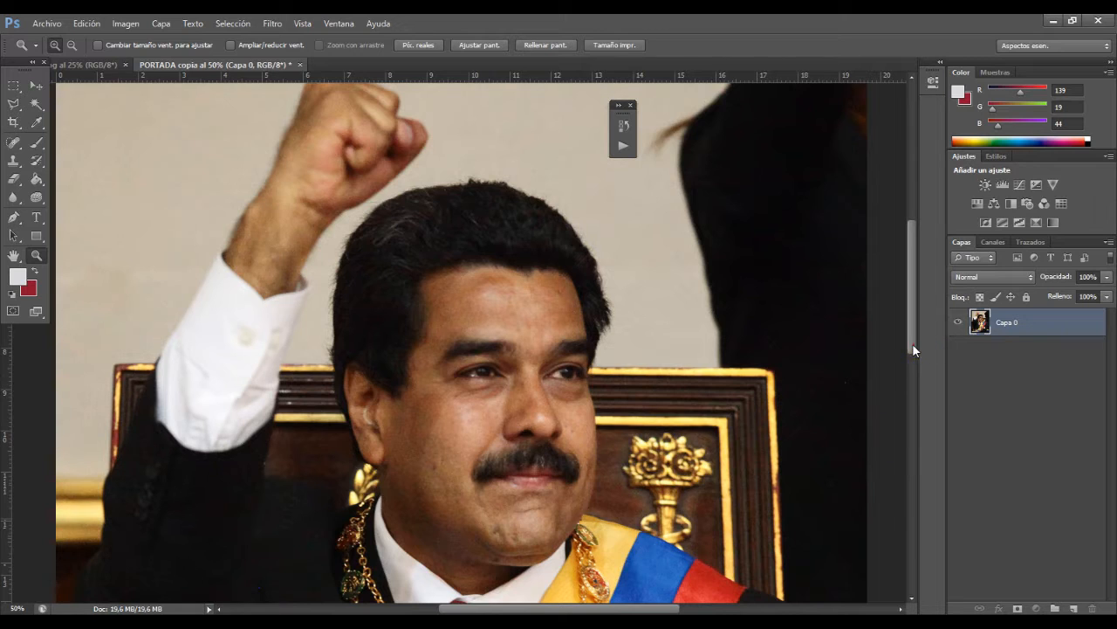
{"action": "left_click_drag", "start_coordinate": [914, 346], "coordinate": [901, 390]}
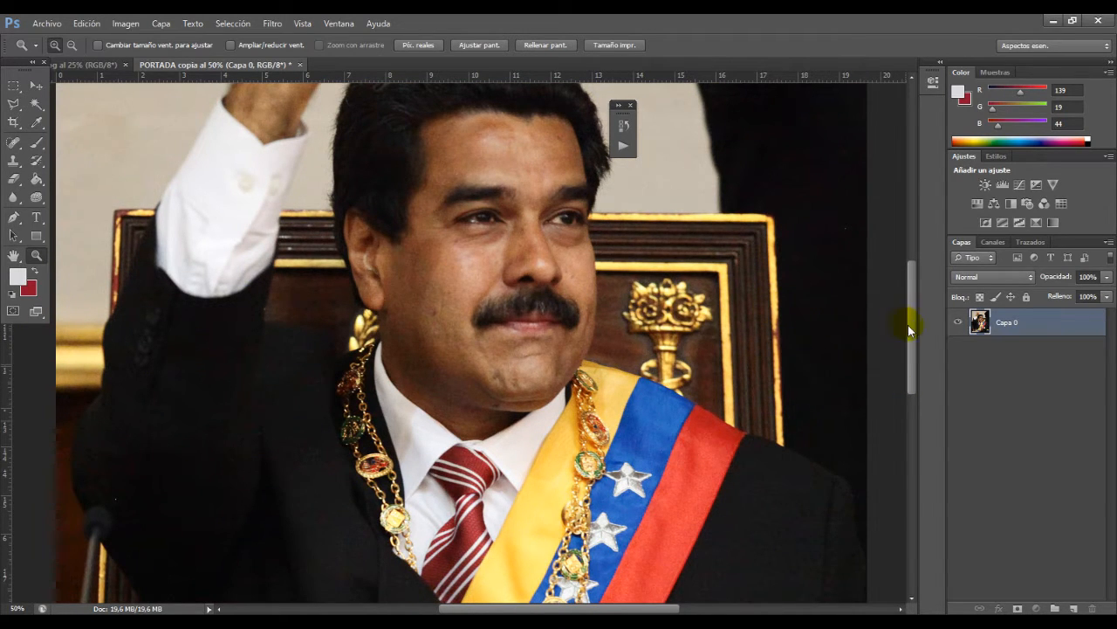
{"action": "left_click_drag", "start_coordinate": [909, 330], "coordinate": [908, 283]}
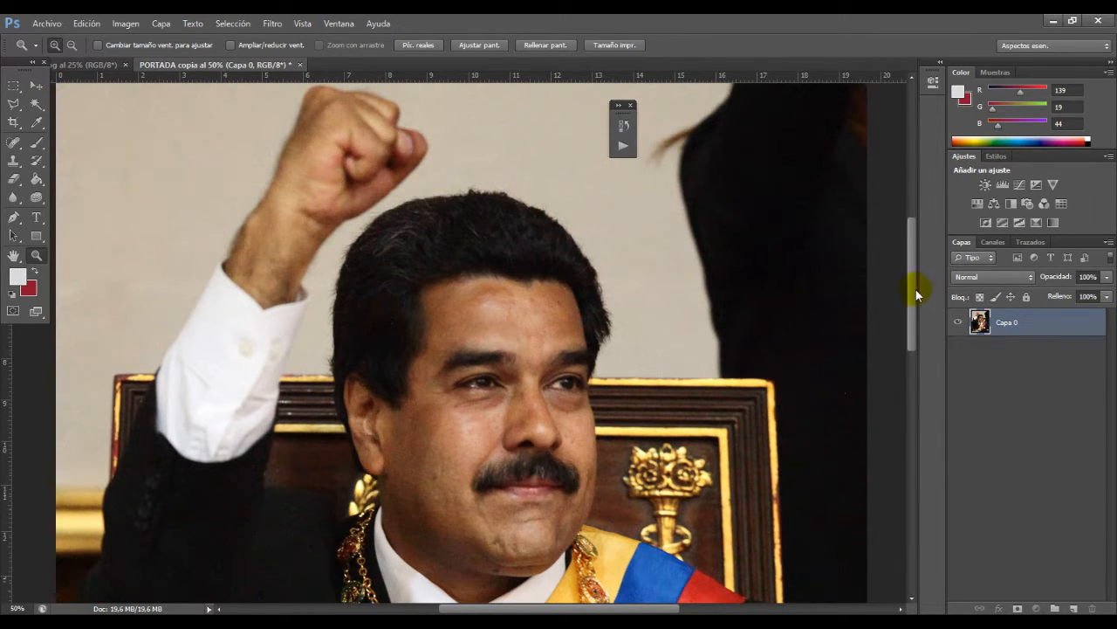
{"action": "left_click_drag", "start_coordinate": [915, 290], "coordinate": [909, 273]}
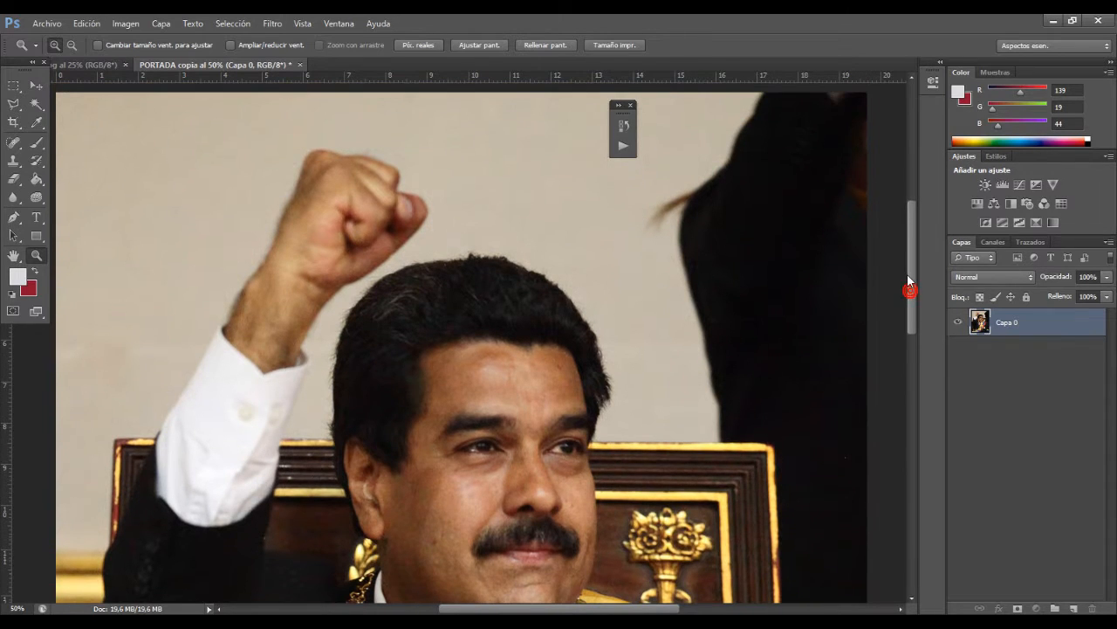
Step: Try to select the light wall behind the man using the Magic Wand with a tolerance of 10
{"action": "left_click", "coordinate": [34, 105]}
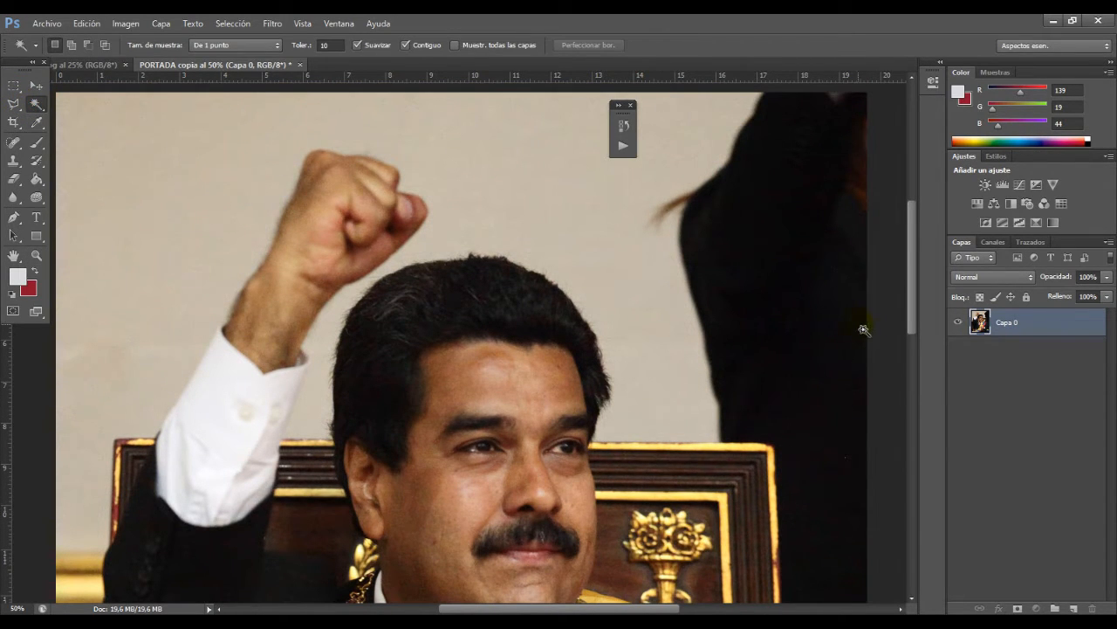
{"action": "left_click", "coordinate": [185, 193]}
{"action": "left_click", "coordinate": [161, 190]}
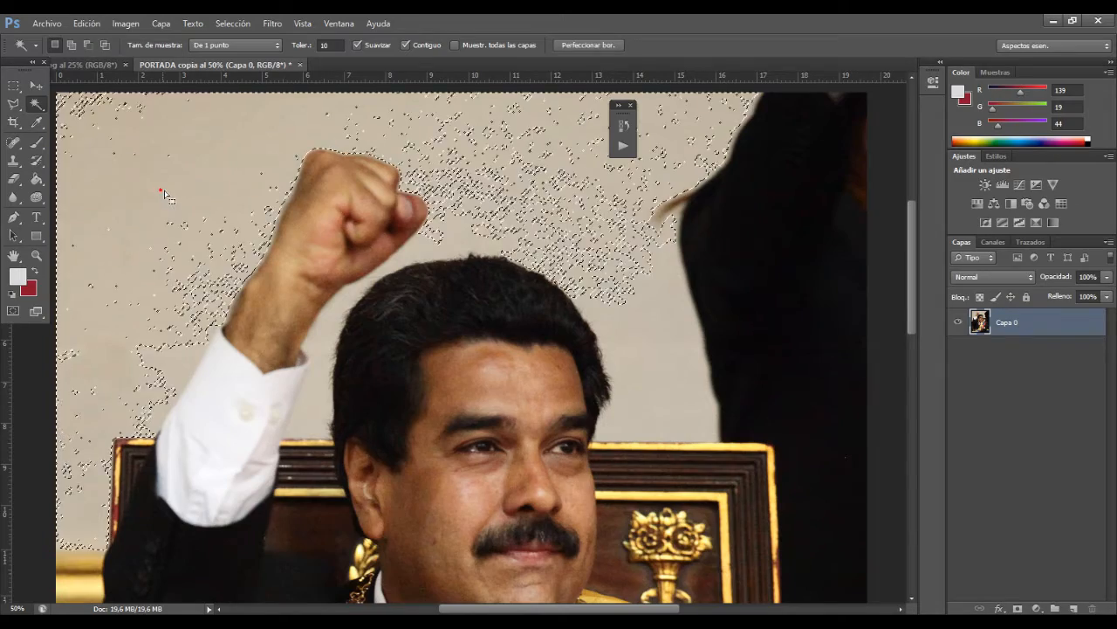
{"action": "mouse_move", "coordinate": [910, 281]}
{"action": "left_mouse_down"}
{"action": "mouse_move", "coordinate": [906, 302]}
{"action": "mouse_move", "coordinate": [903, 277]}
{"action": "left_mouse_up"}
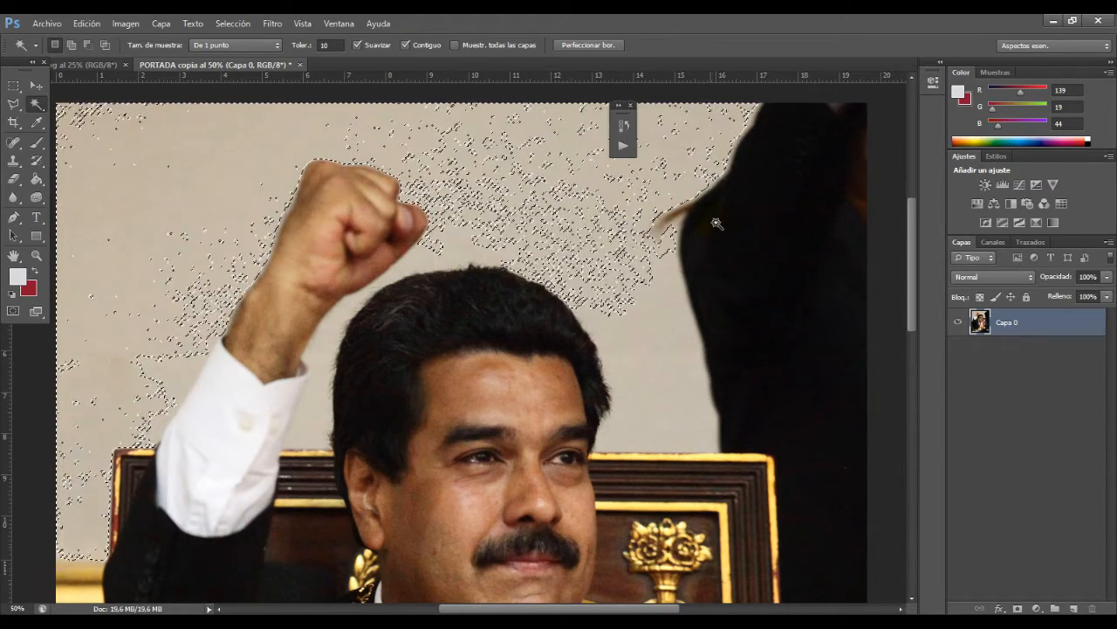
{"action": "key", "text": "ctrl+d"}
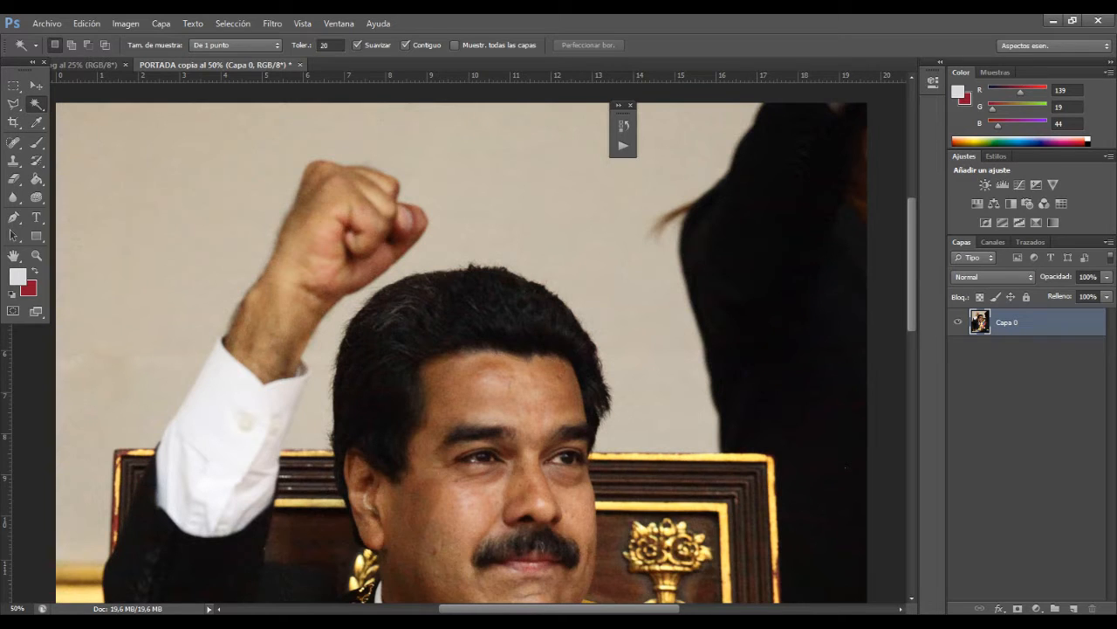
Step: Select the light wall using the Magic Wand with a tolerance of 20 and delete it
{"action": "left_click", "coordinate": [137, 130]}
{"action": "left_click", "coordinate": [138, 211]}
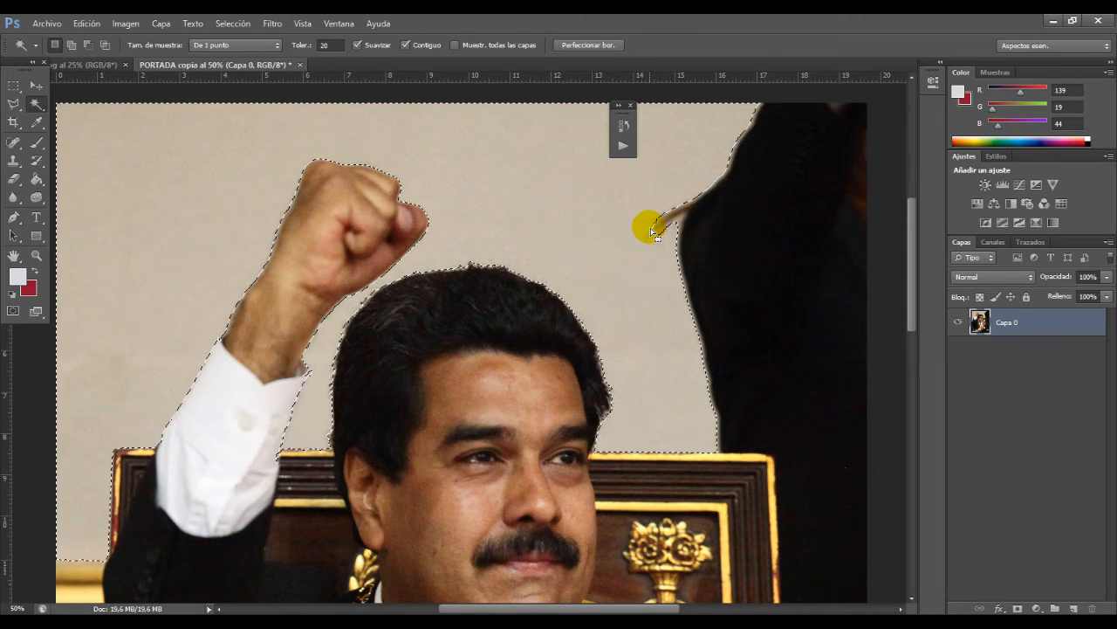
{"action": "key", "text": "Delete"}
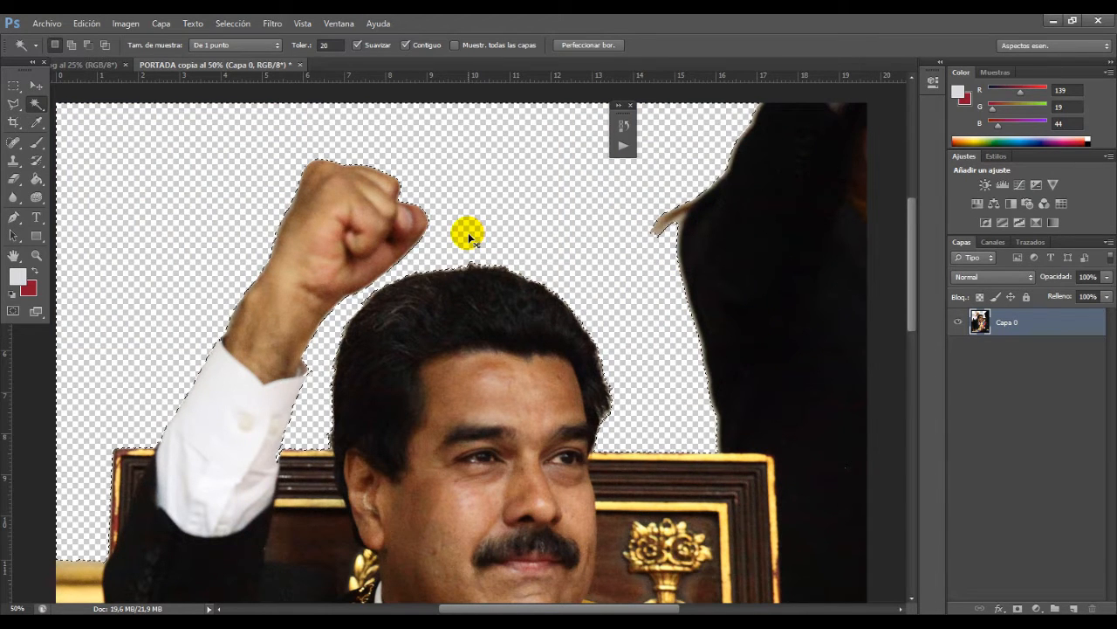
Step: Restore the erased sleeve edge and the chair's gold top edge between sleeve and hair with the History Brush
{"action": "key", "text": "z"}
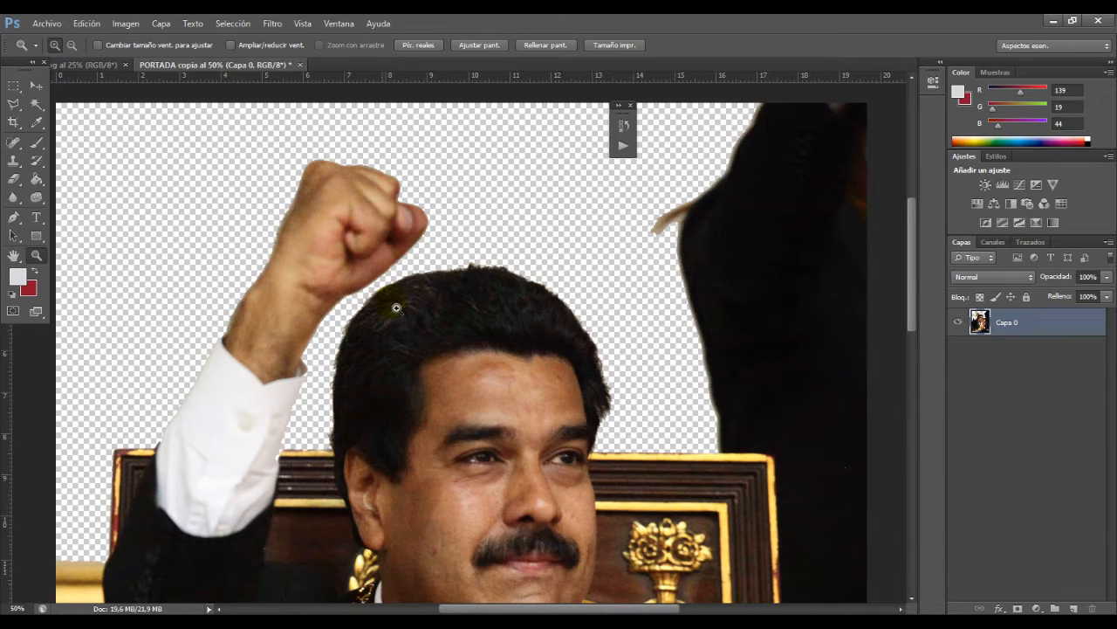
{"action": "left_click_drag", "start_coordinate": [911, 296], "coordinate": [882, 315]}
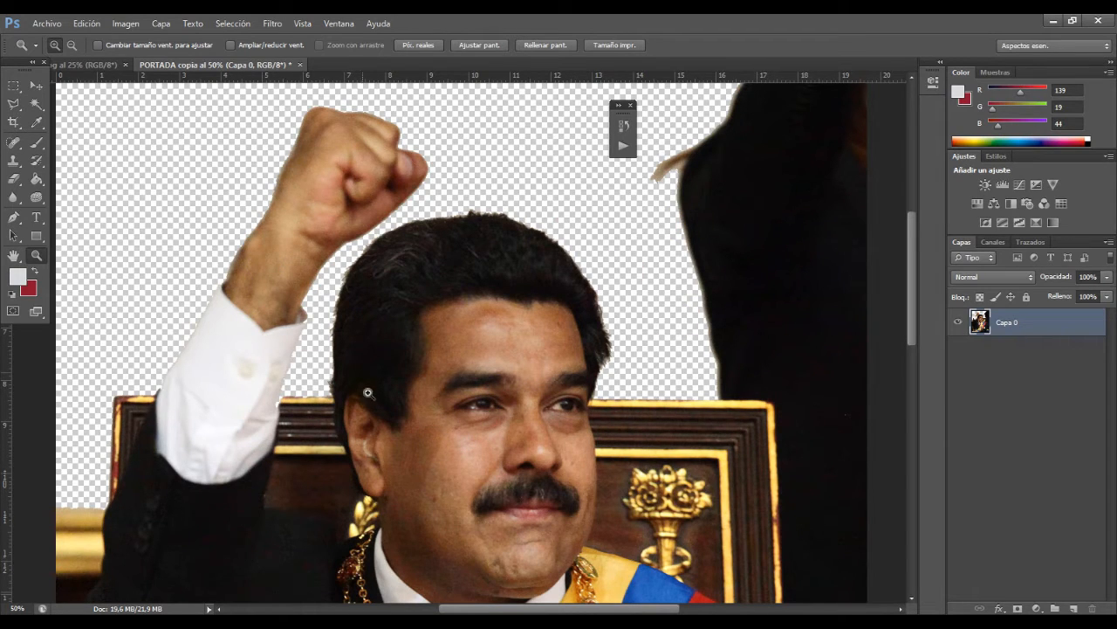
{"action": "left_click_drag", "start_coordinate": [359, 394], "coordinate": [362, 386]}
{"action": "left_click_drag", "start_coordinate": [182, 370], "coordinate": [312, 501]}
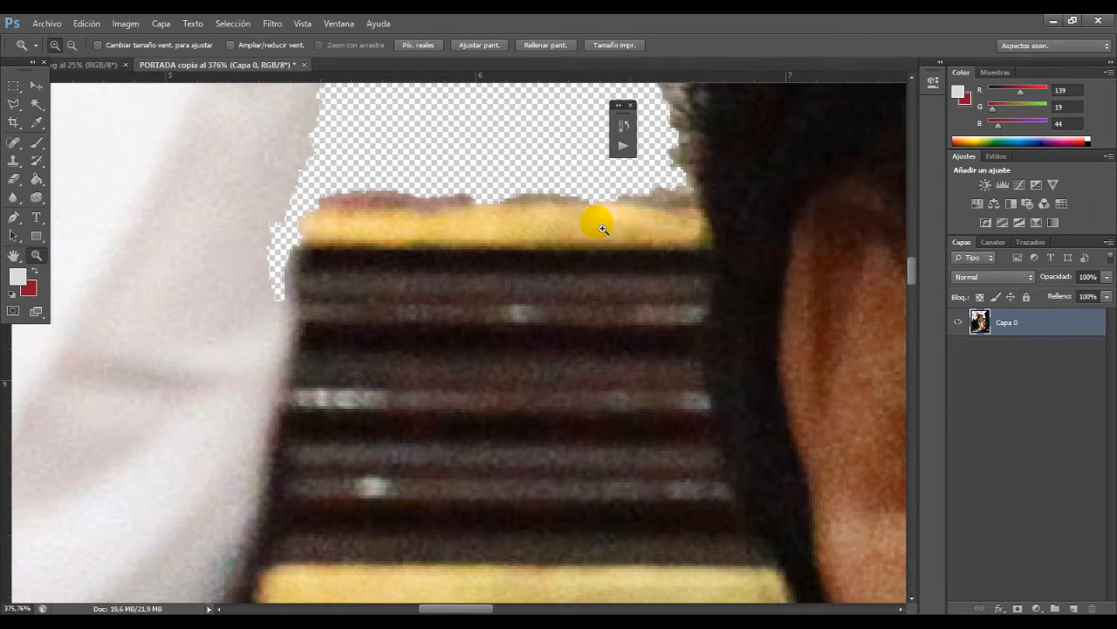
{"action": "left_click", "coordinate": [38, 160]}
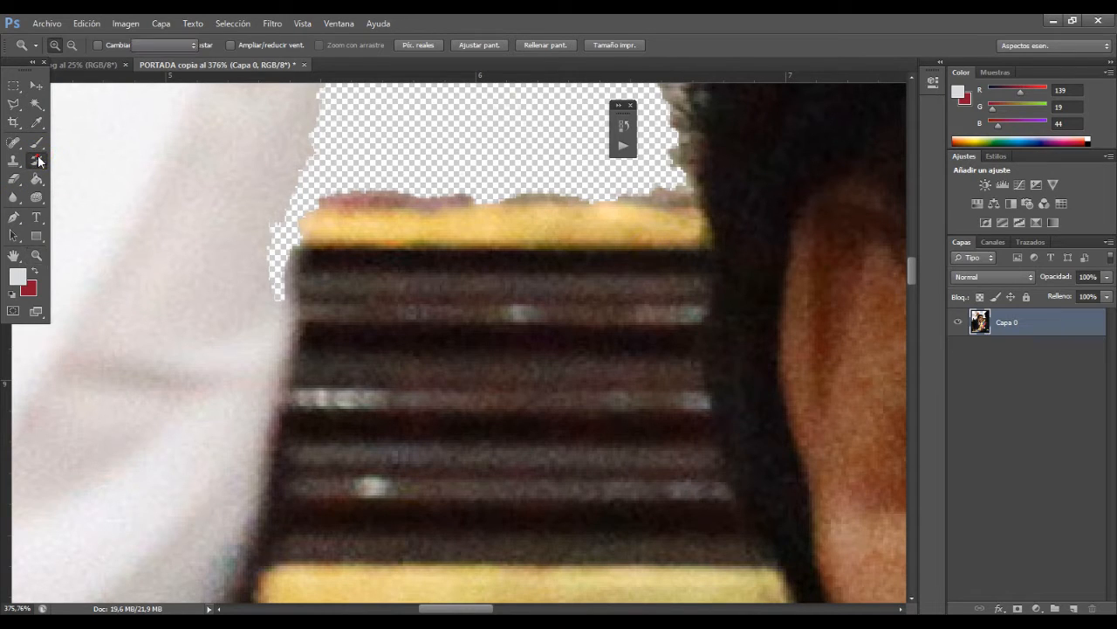
{"action": "left_click", "coordinate": [75, 160]}
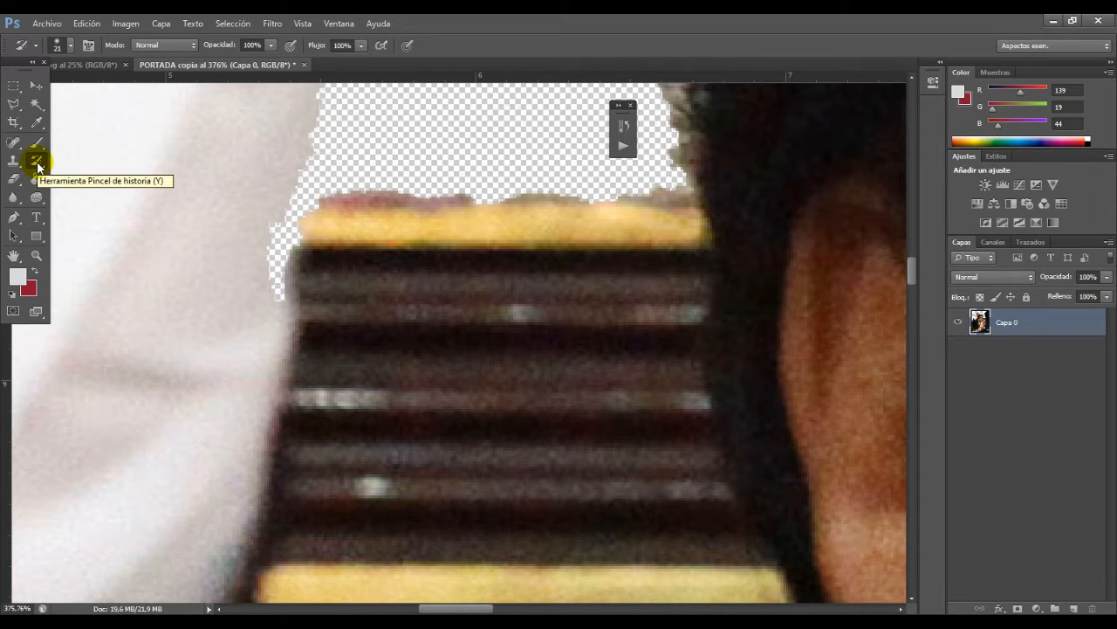
{"action": "mouse_move", "coordinate": [289, 288]}
{"action": "left_mouse_down"}
{"action": "mouse_move", "coordinate": [270, 242]}
{"action": "mouse_move", "coordinate": [279, 289]}
{"action": "mouse_move", "coordinate": [281, 234]}
{"action": "mouse_move", "coordinate": [340, 237]}
{"action": "mouse_move", "coordinate": [252, 224]}
{"action": "mouse_move", "coordinate": [455, 234]}
{"action": "mouse_move", "coordinate": [697, 222]}
{"action": "mouse_move", "coordinate": [326, 224]}
{"action": "left_mouse_up"}
{"action": "left_click_drag", "start_coordinate": [395, 229], "coordinate": [664, 224]}
Step: Examine the restored edge between the sleeve and hair, and review the whole cutout at 25%
{"action": "key", "text": "z"}
{"action": "left_click", "coordinate": [330, 262], "text": "alt"}
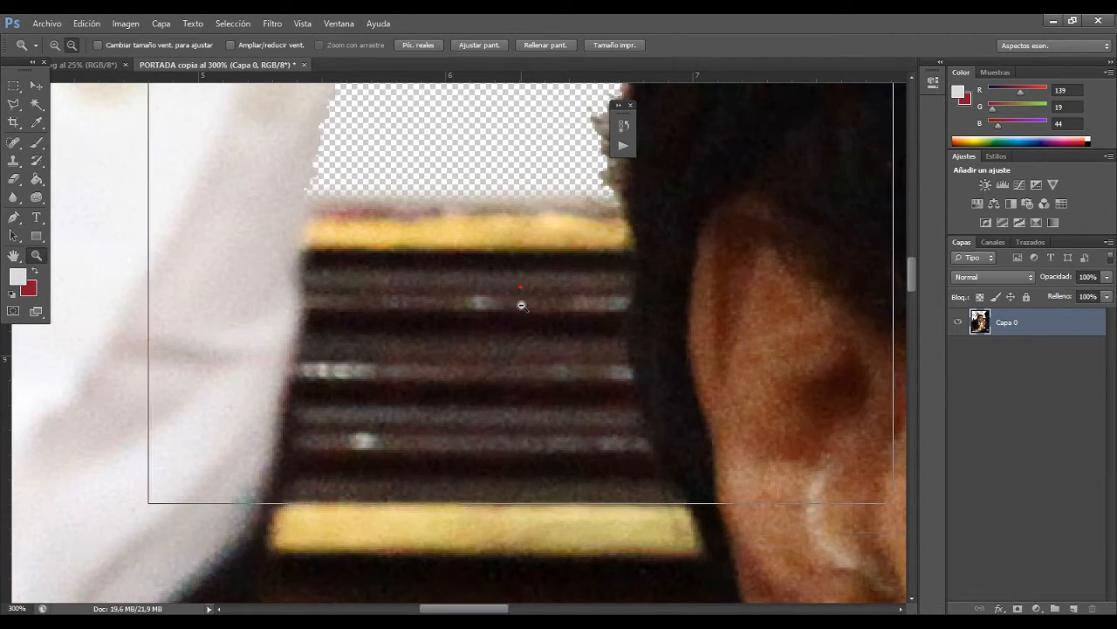
{"action": "left_click", "coordinate": [521, 305], "text": "alt"}
{"action": "left_click", "coordinate": [509, 314], "text": "alt"}
{"action": "left_click", "coordinate": [489, 297], "text": "alt"}
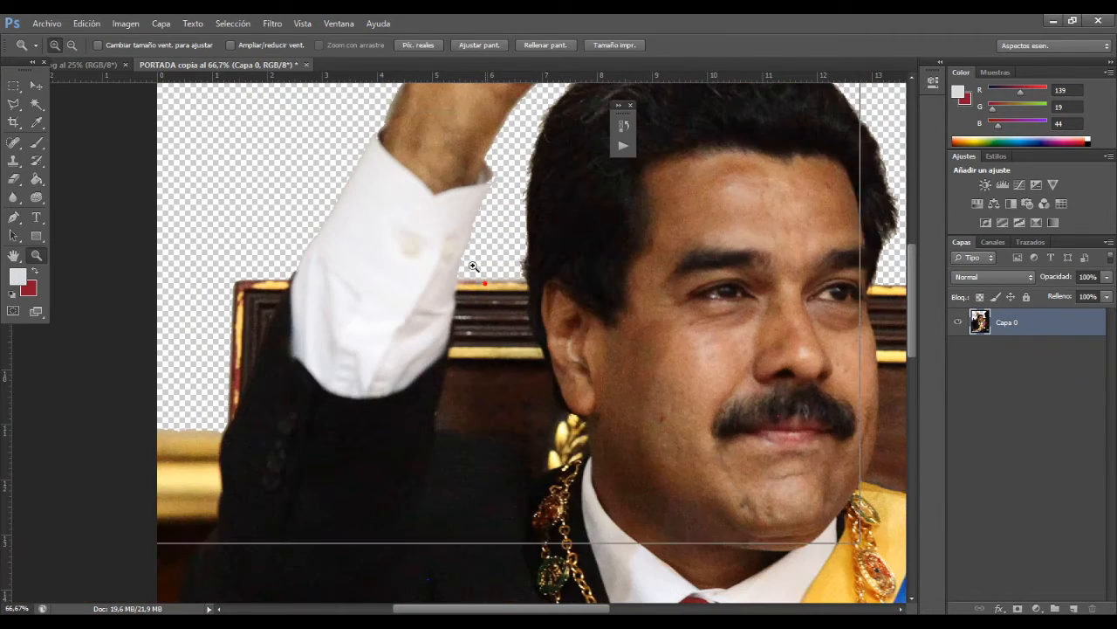
{"action": "left_click", "coordinate": [476, 271]}
{"action": "left_click", "coordinate": [14, 164]}
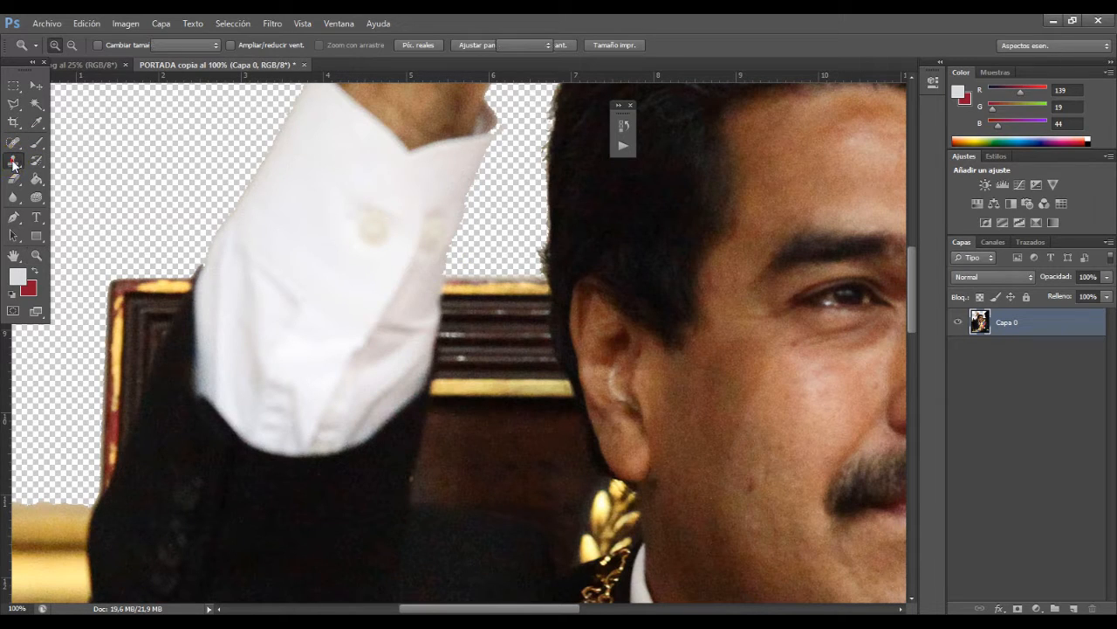
{"action": "left_click", "coordinate": [37, 161]}
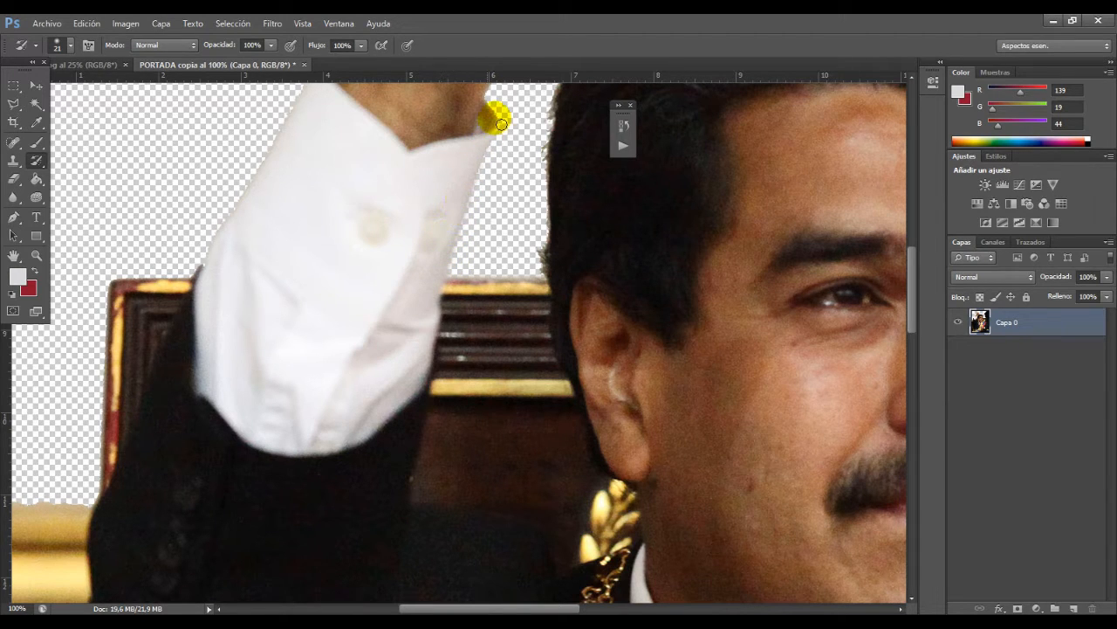
{"action": "left_click", "coordinate": [36, 253]}
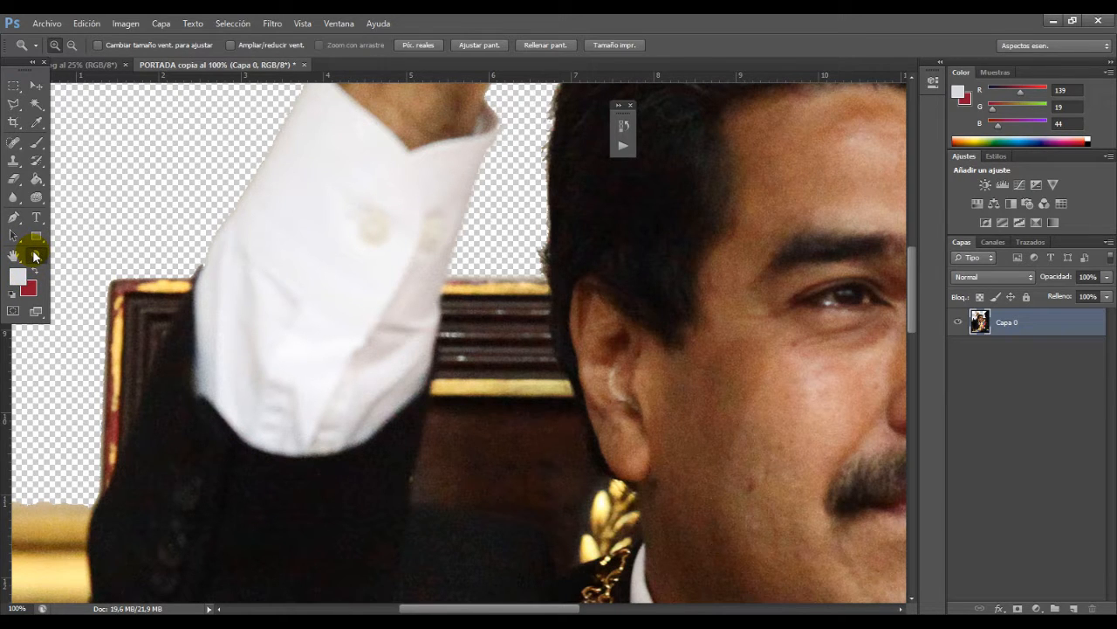
{"action": "left_click", "coordinate": [358, 288], "text": "alt"}
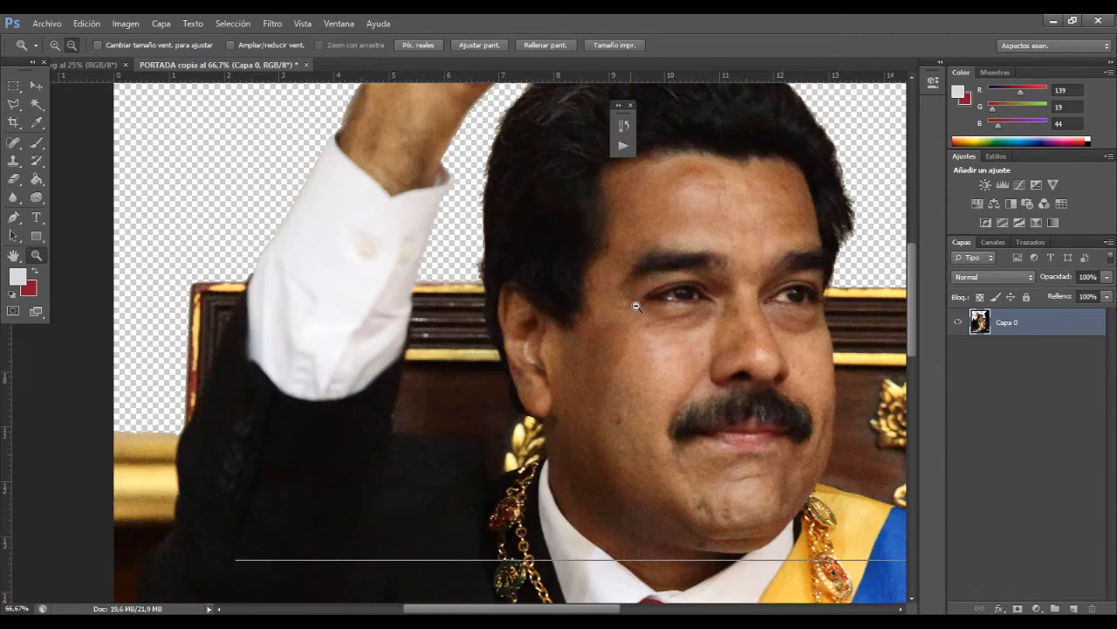
{"action": "left_click", "coordinate": [637, 305], "text": "alt"}
{"action": "left_click", "coordinate": [648, 264], "text": "alt"}
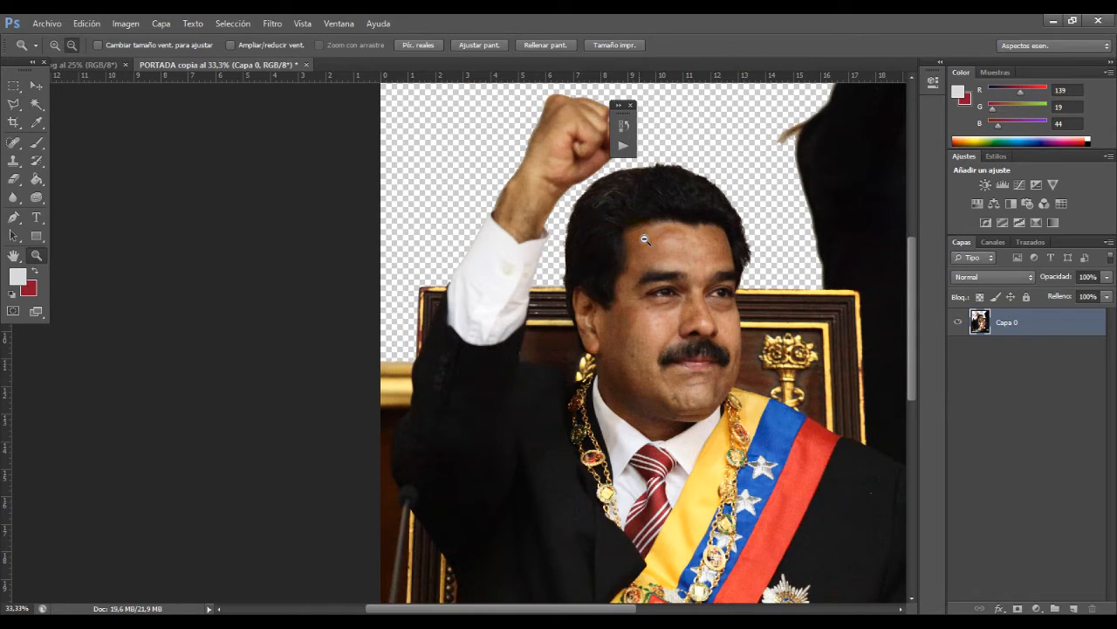
{"action": "left_click", "coordinate": [680, 251], "text": "alt"}
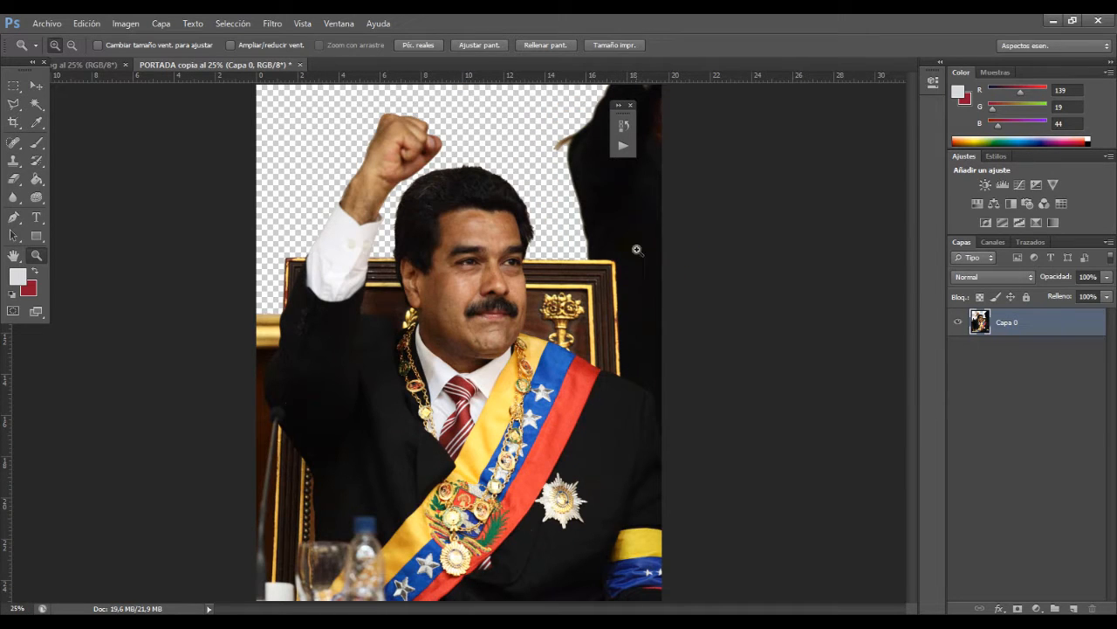
Step: Try to select the dark background beside the chair using the Magic Wand with a tolerance of 20
{"action": "left_click", "coordinate": [37, 104]}
{"action": "left_click", "coordinate": [612, 227]}
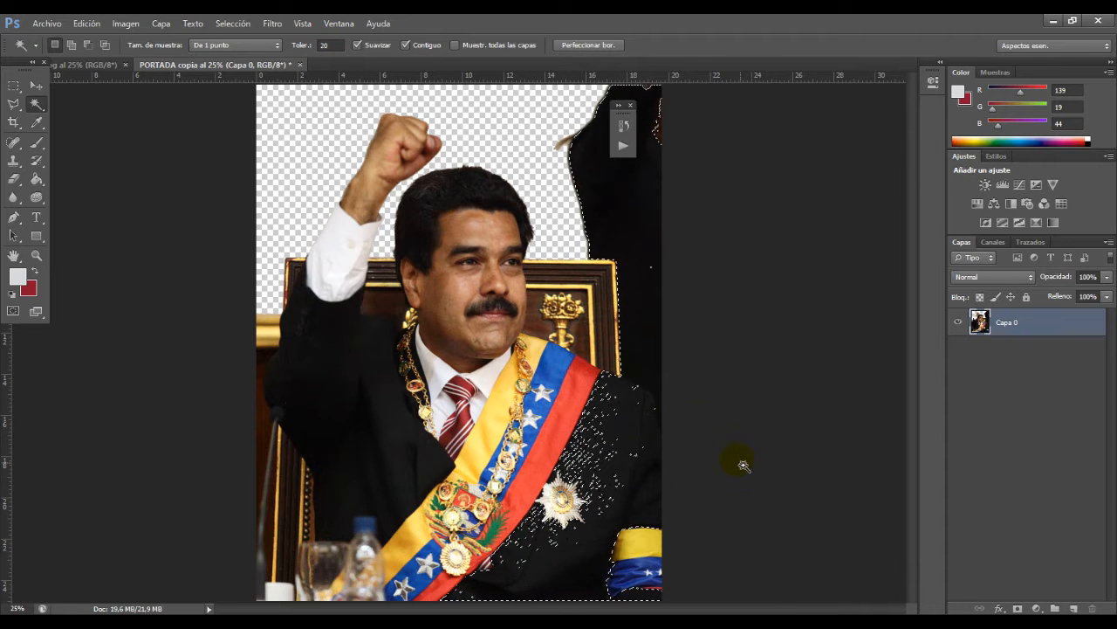
{"action": "key", "text": "ctrl+d"}
Step: Place a horizontal guide along the upper edge of the gold moulding beside the raised arm
{"action": "key", "text": "y"}
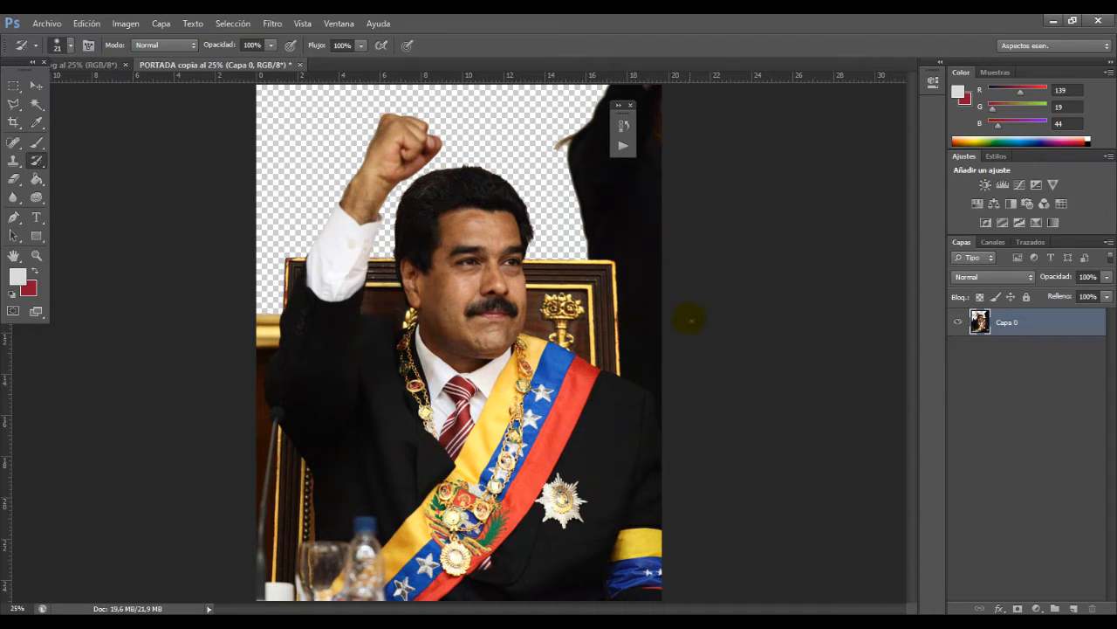
{"action": "key", "text": "z"}
{"action": "left_click", "coordinate": [660, 344]}
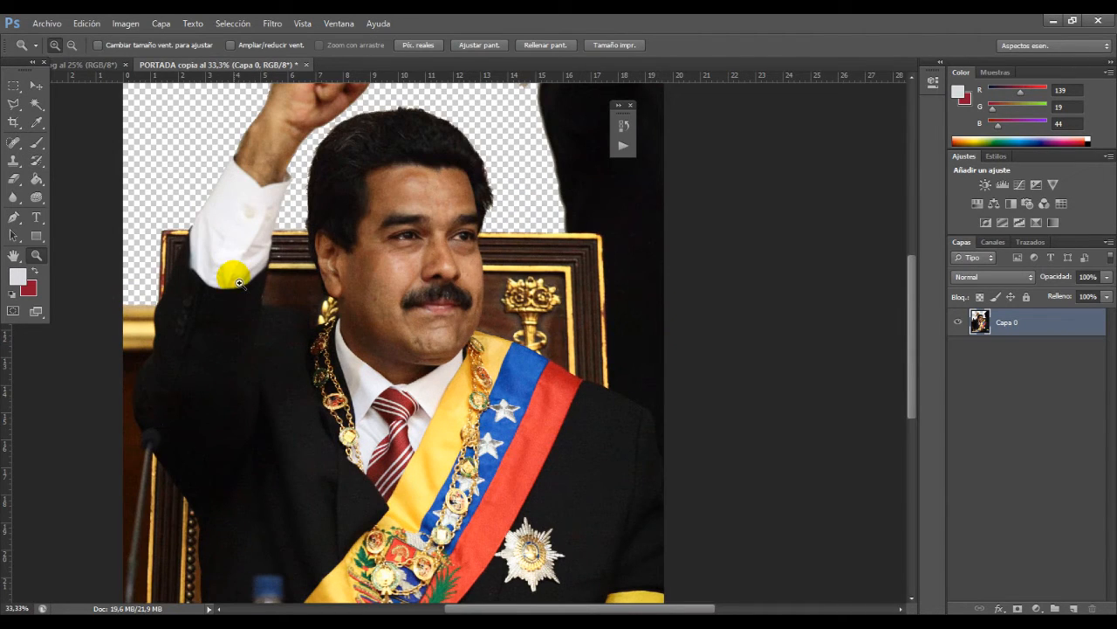
{"action": "left_click", "coordinate": [32, 85]}
{"action": "left_click_drag", "start_coordinate": [10, 67], "coordinate": [30, 120]}
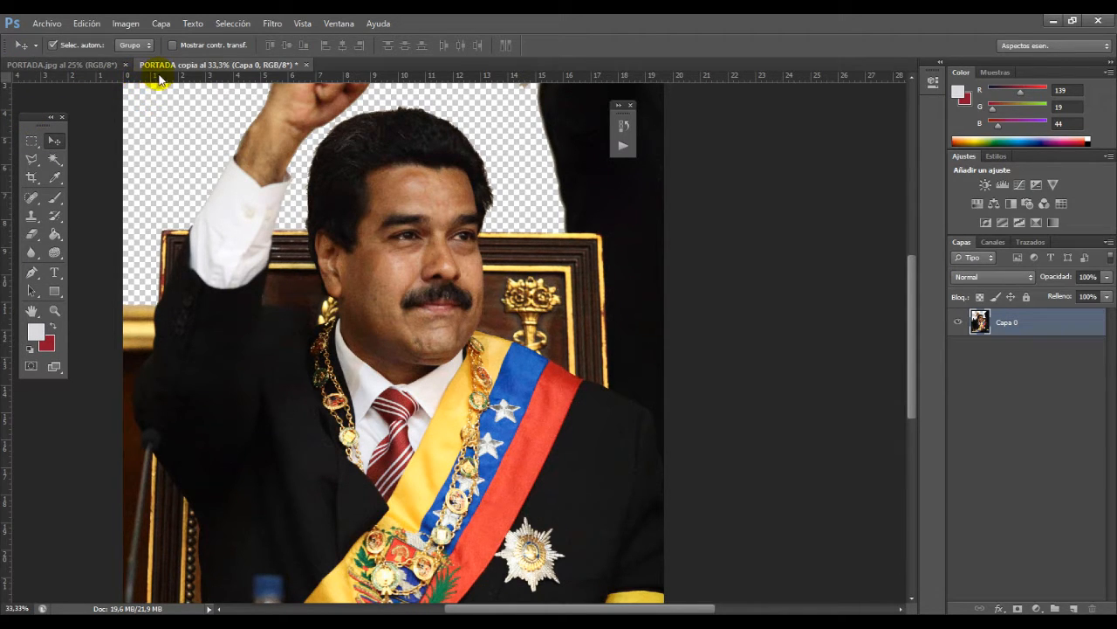
{"action": "left_click_drag", "start_coordinate": [156, 75], "coordinate": [154, 306]}
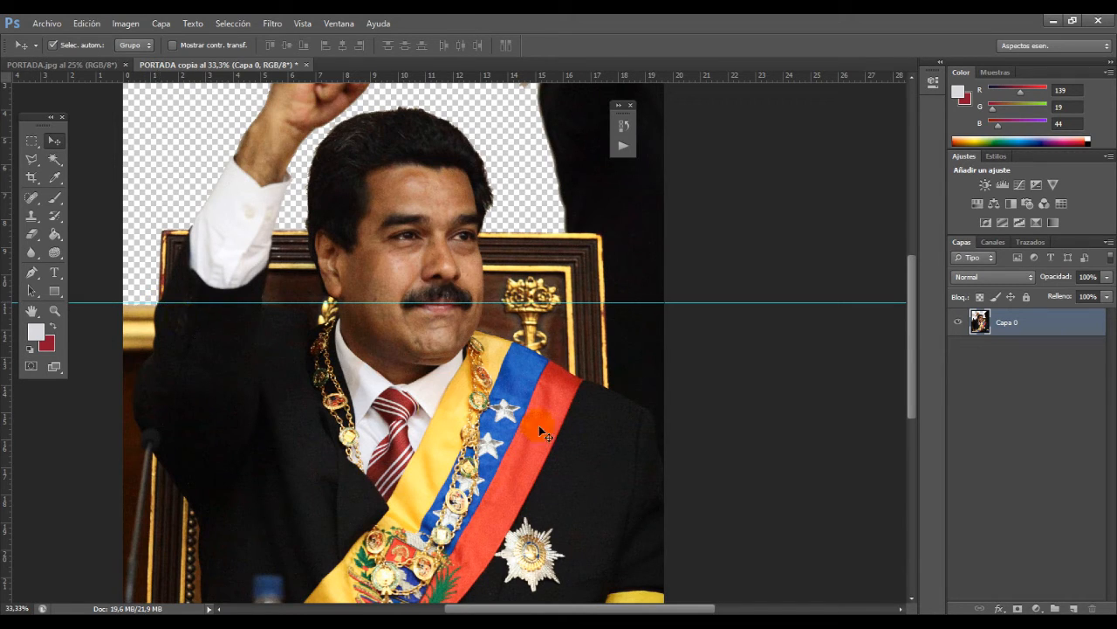
Step: Add a new empty layer above Capa 0
{"action": "left_click", "coordinate": [1057, 609]}
{"action": "key", "text": "ctrl+z"}
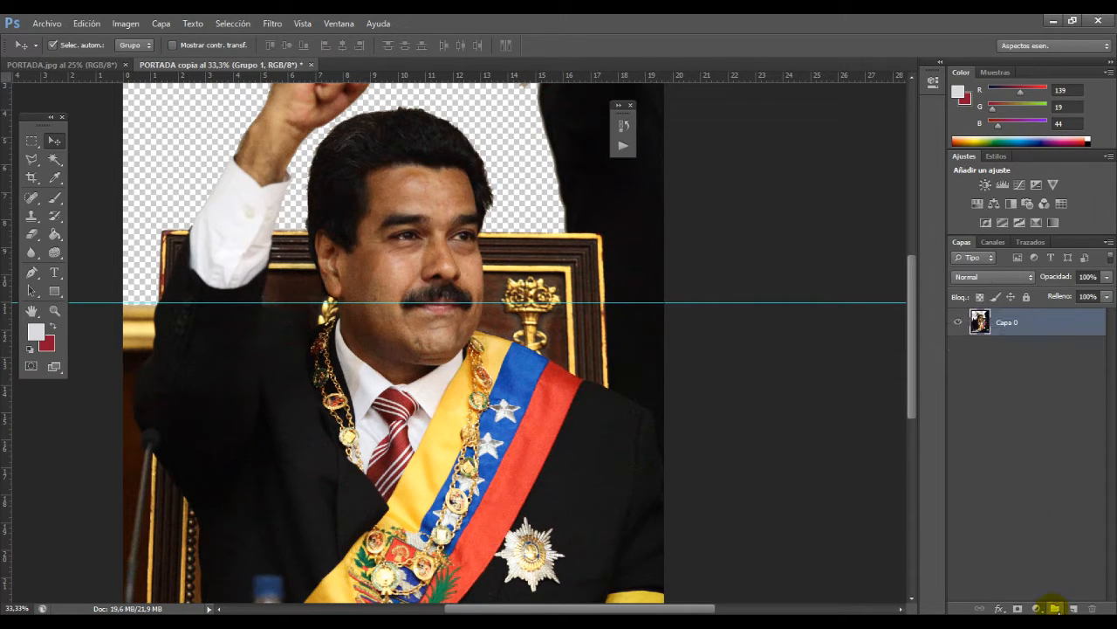
{"action": "left_click", "coordinate": [1073, 608]}
{"action": "key", "text": "ctrl+v"}
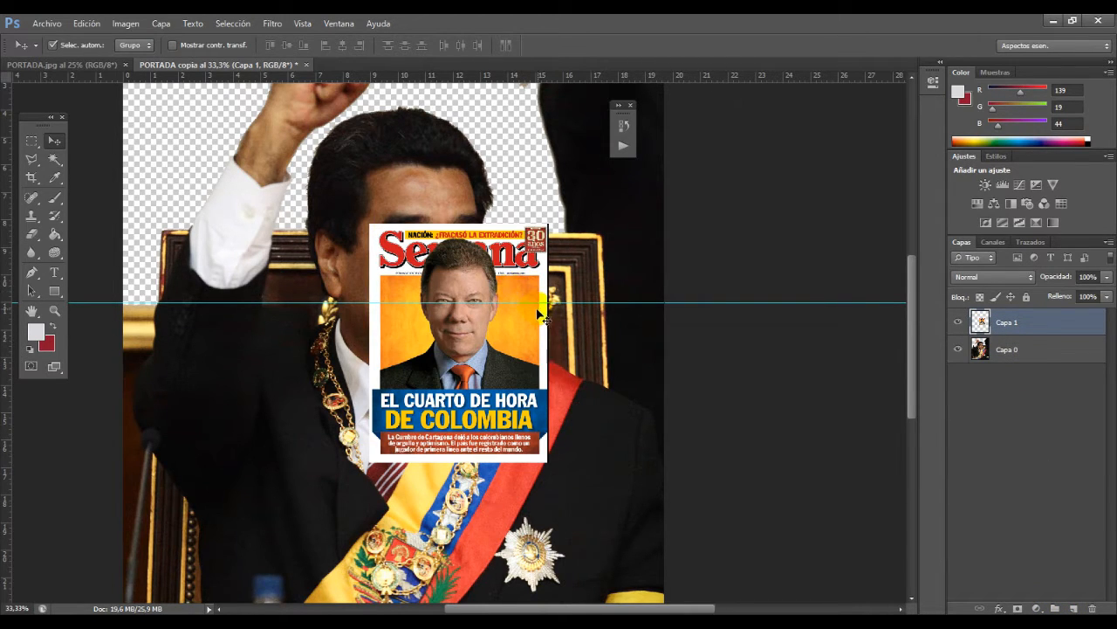
{"action": "key", "text": "ctrl+z"}
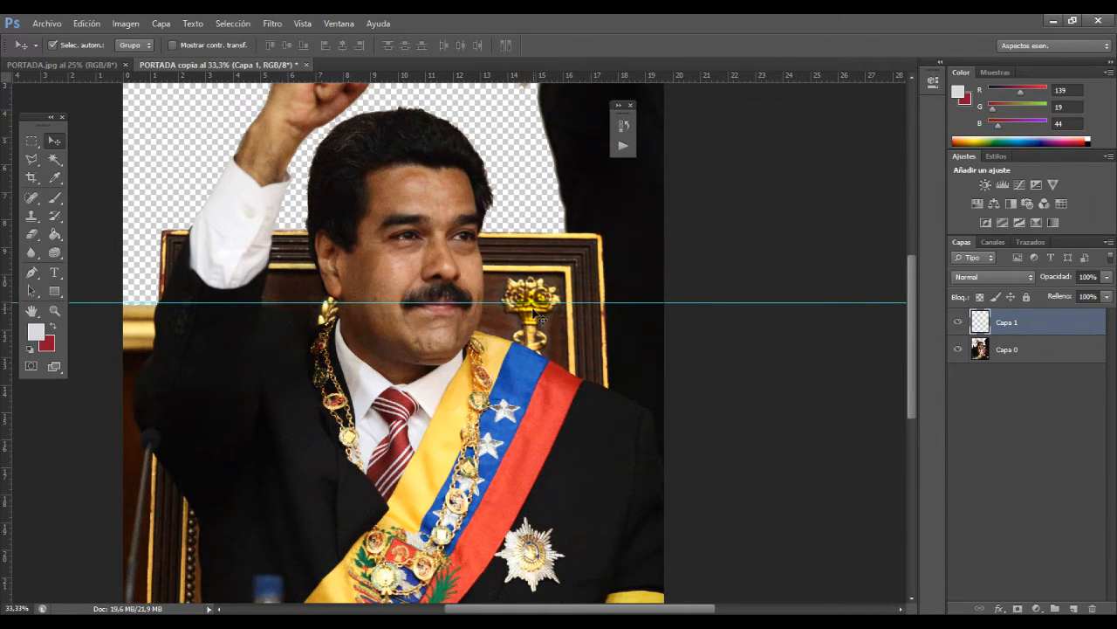
Step: Load Capa 0's pixels as a selection, copy them into Capa 1, and check the duplicate by toggling layer visibility
{"action": "left_click", "coordinate": [986, 353]}
{"action": "left_click", "coordinate": [981, 351], "text": "ctrl"}
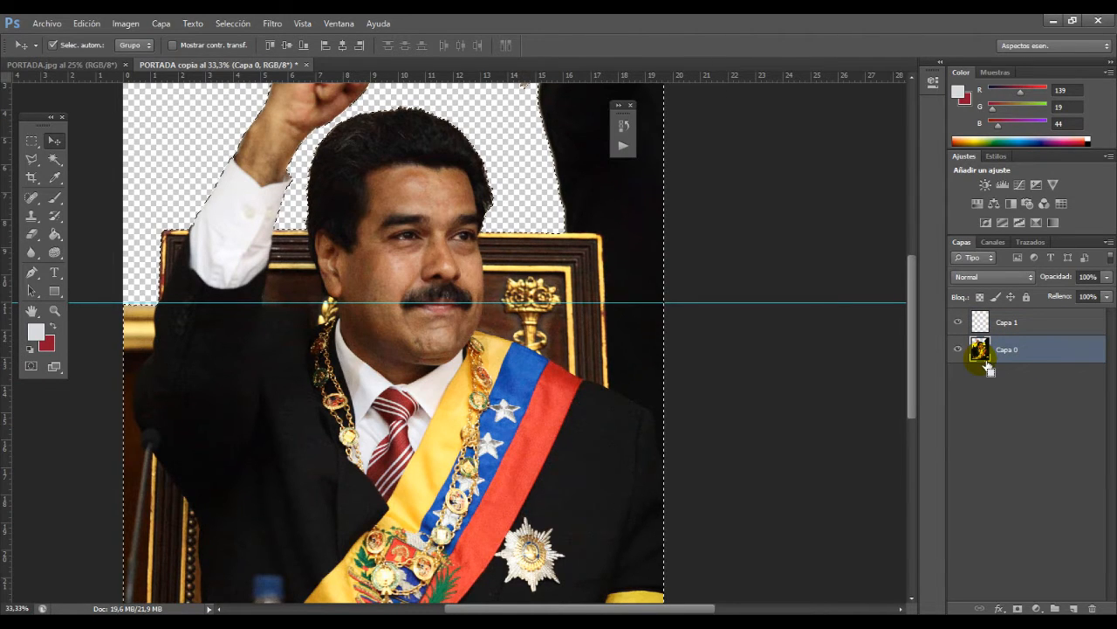
{"action": "left_click", "coordinate": [1039, 331]}
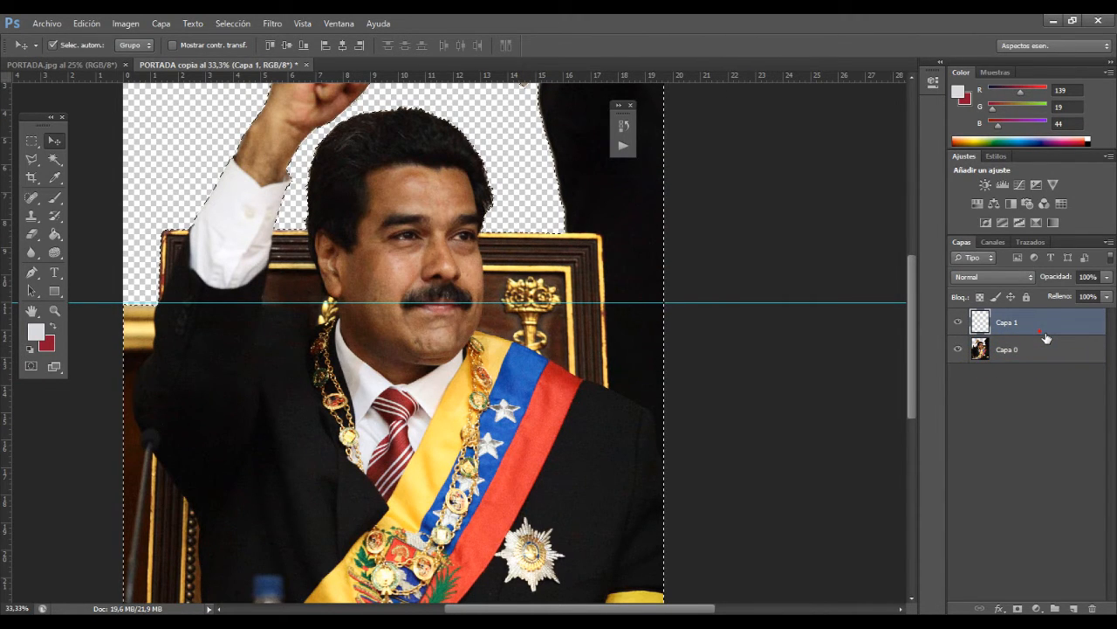
{"action": "key", "text": "ctrl+v"}
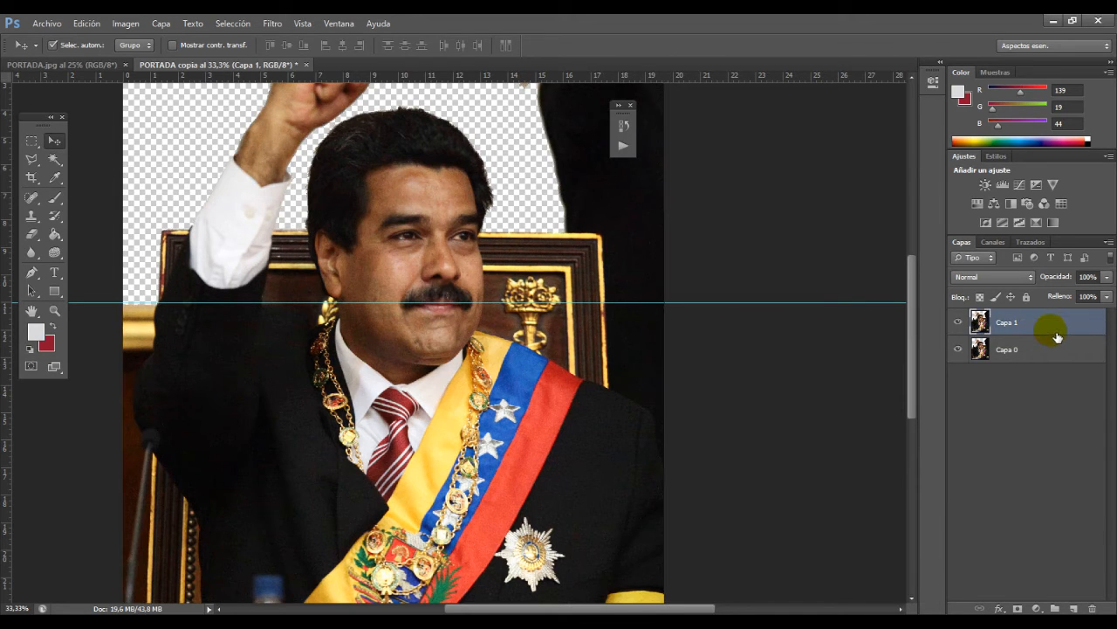
{"action": "left_click", "coordinate": [958, 322]}
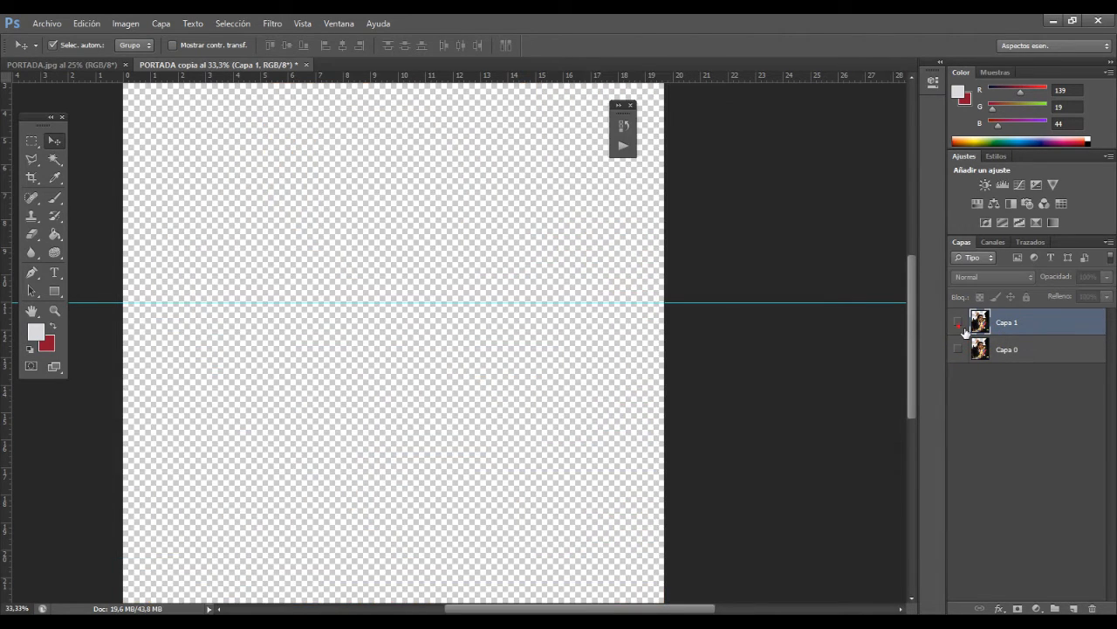
{"action": "left_click", "coordinate": [958, 322]}
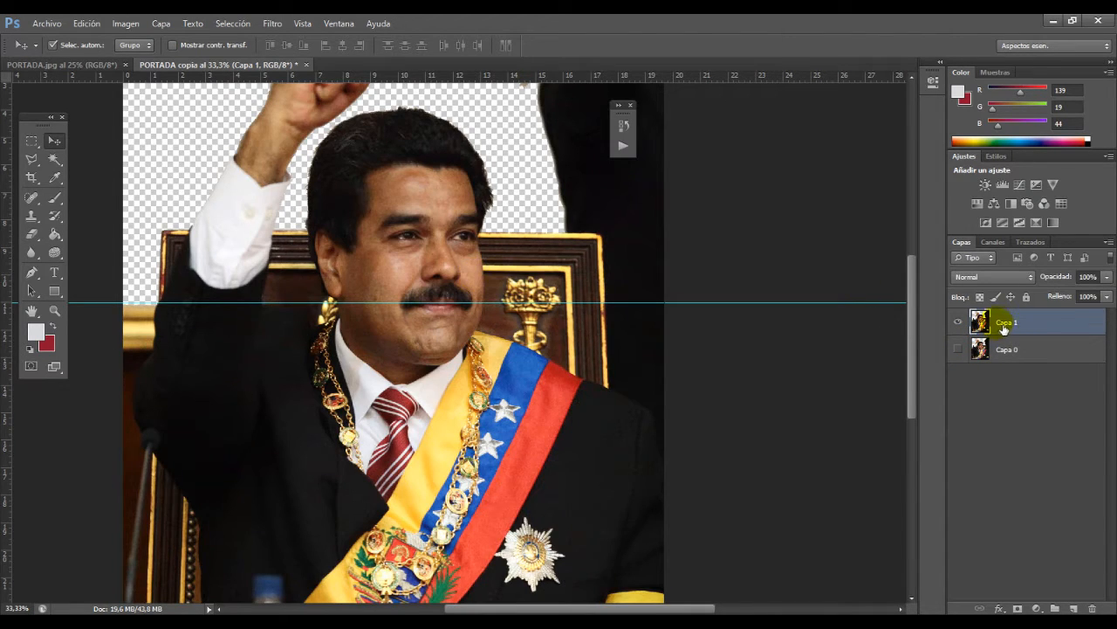
Step: Show Capa 0 again and colour-code the layers: Rojo for Capa 0 and Azul for Capa 1
{"action": "left_click", "coordinate": [1032, 349]}
{"action": "left_click", "coordinate": [961, 350]}
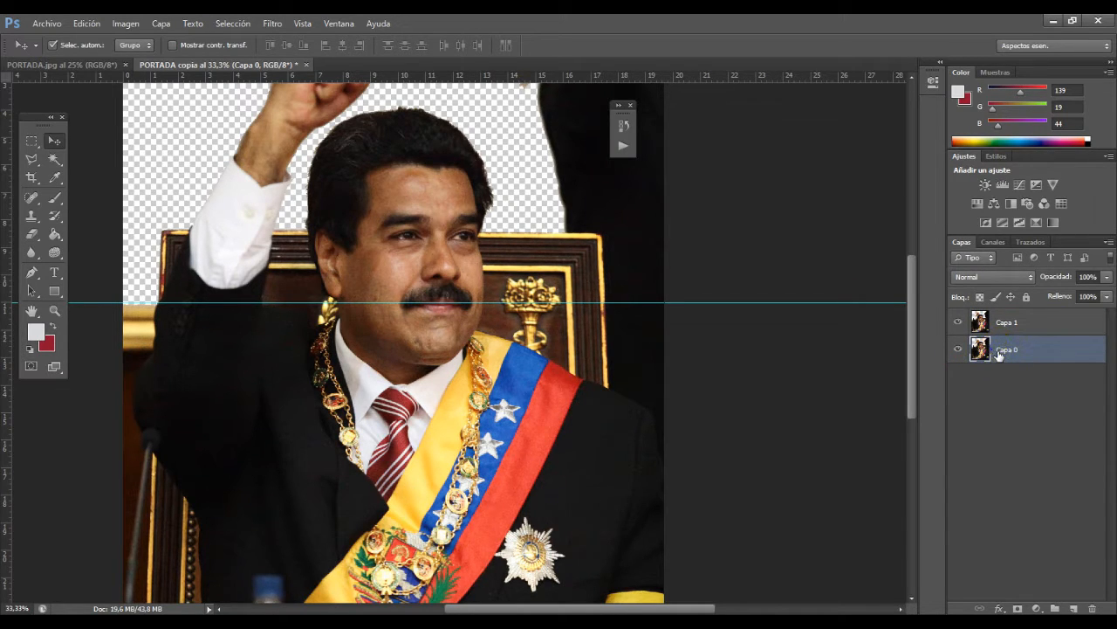
{"action": "right_click", "coordinate": [1000, 352]}
{"action": "left_click", "coordinate": [877, 514]}
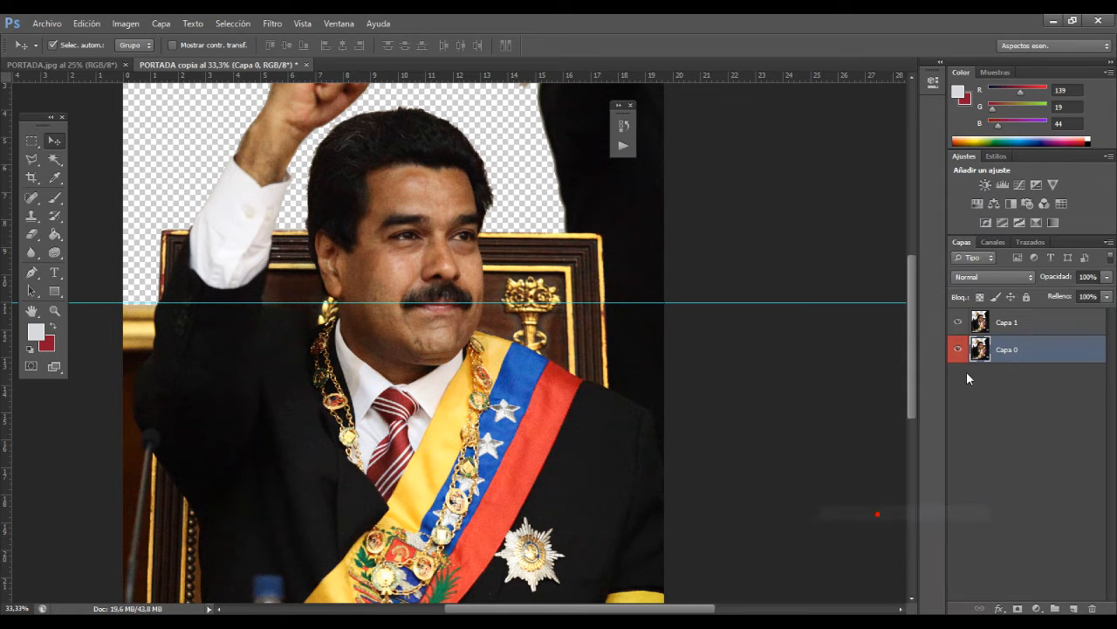
{"action": "left_click", "coordinate": [1032, 325]}
{"action": "right_click", "coordinate": [1032, 329]}
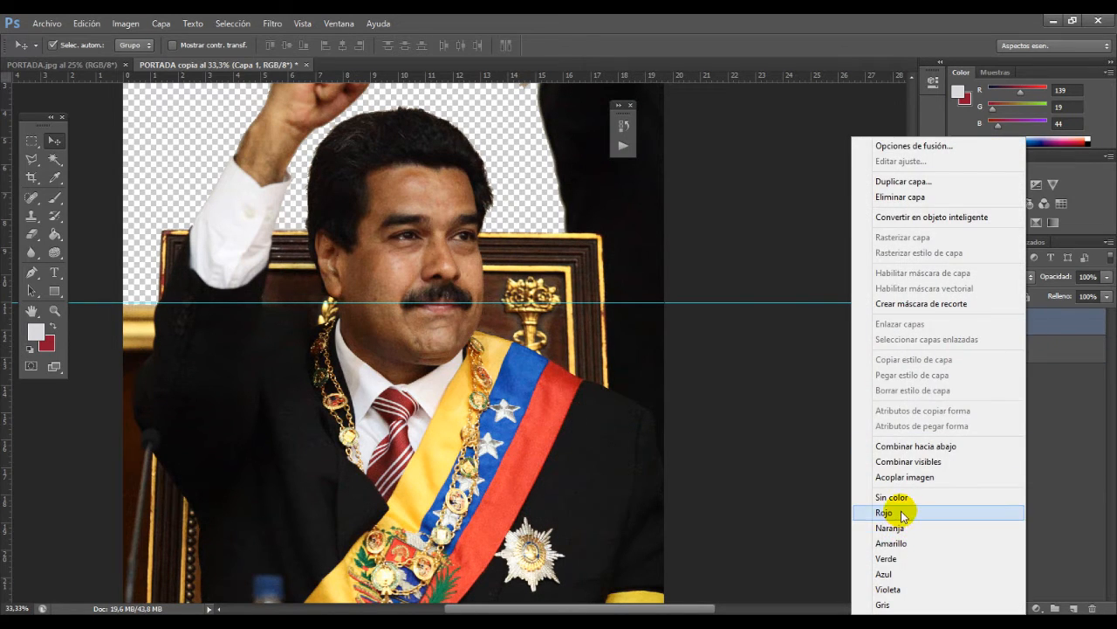
{"action": "left_click", "coordinate": [890, 573]}
{"action": "left_click", "coordinate": [995, 419]}
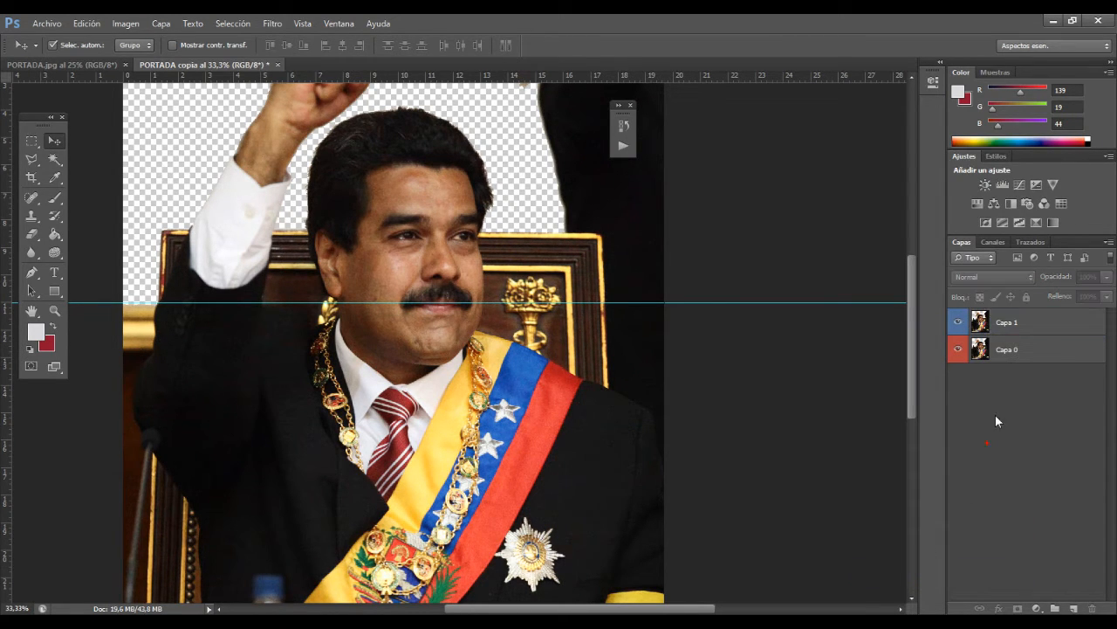
Step: Hide Capa 0 and trim Capa 1 to a rectangular patch of the gold moulding beside the raised arm, using an inverted marquee selection
{"action": "left_click", "coordinate": [1004, 330]}
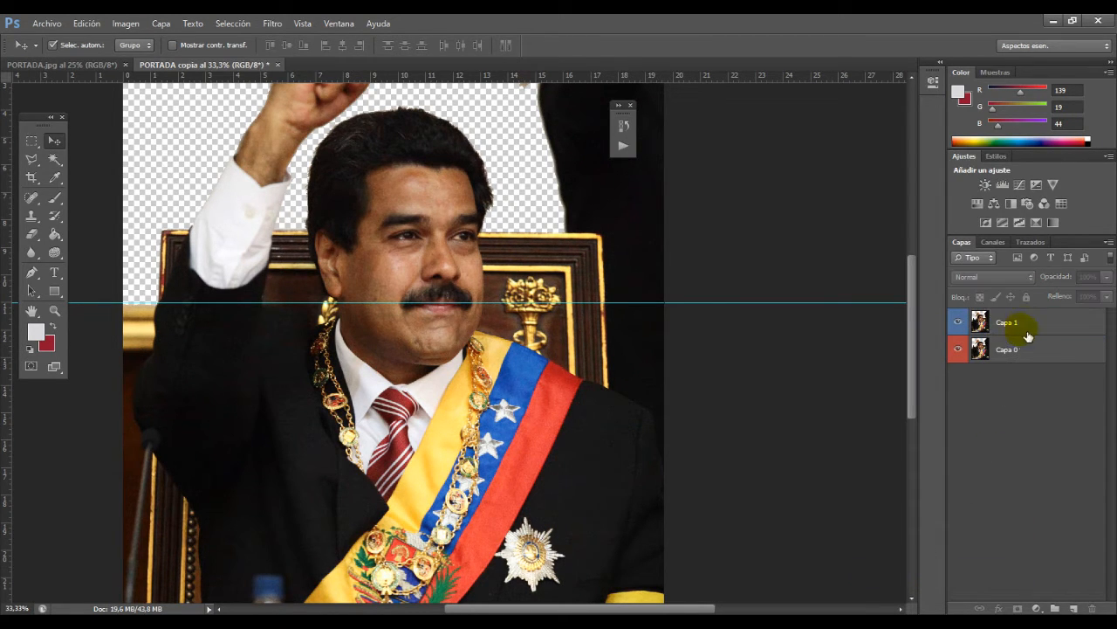
{"action": "left_click", "coordinate": [956, 356]}
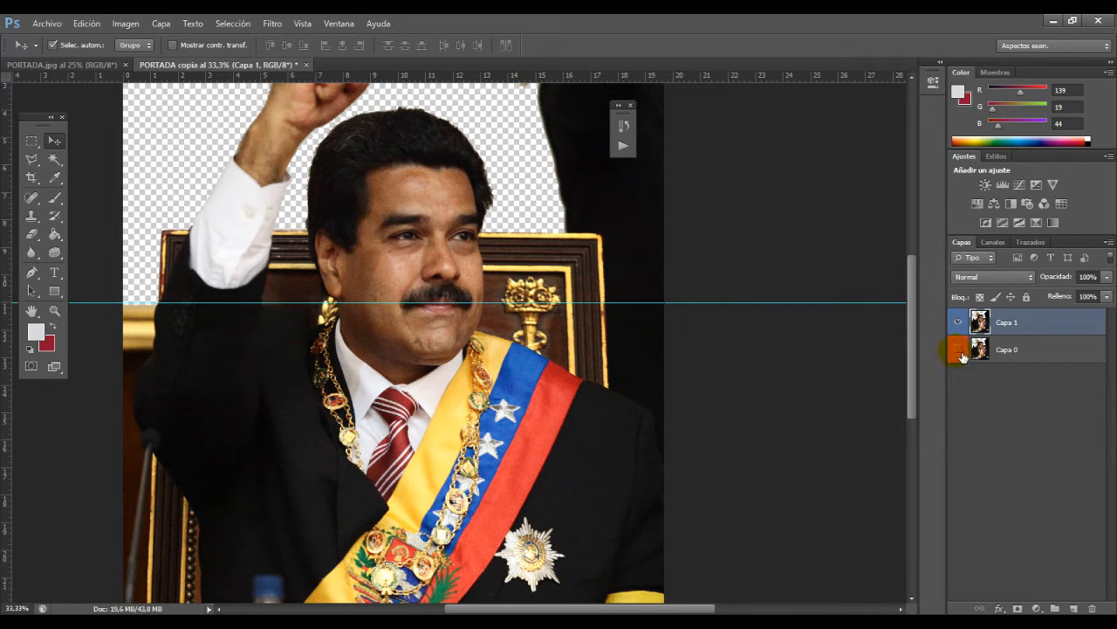
{"action": "left_click", "coordinate": [31, 140]}
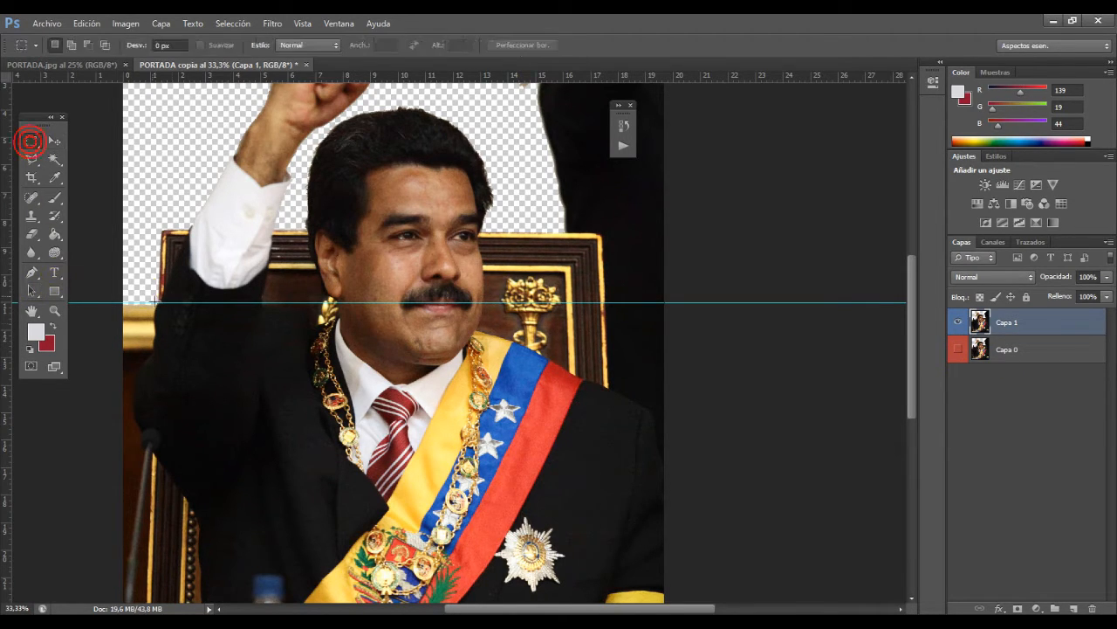
{"action": "left_click_drag", "start_coordinate": [106, 271], "coordinate": [176, 398]}
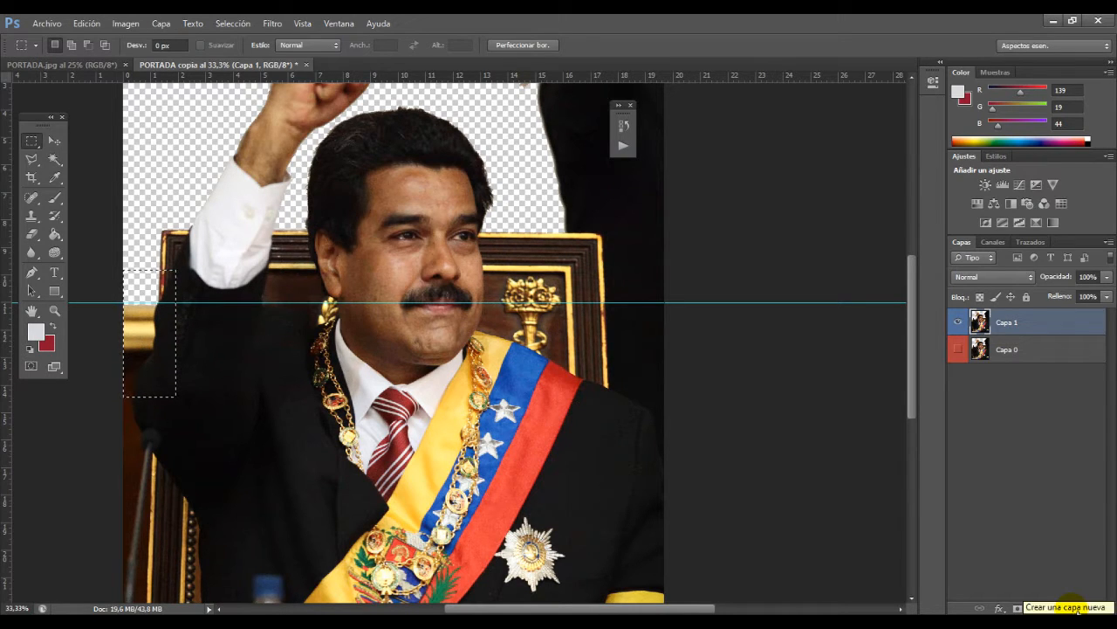
{"action": "left_click", "coordinate": [220, 24]}
{"action": "left_click", "coordinate": [236, 79]}
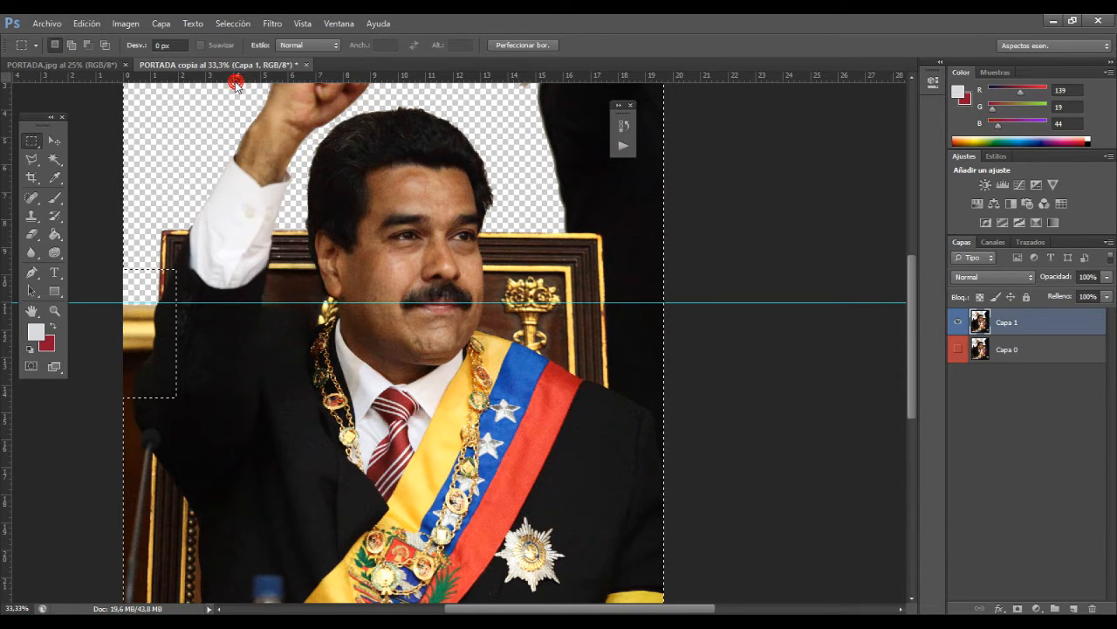
{"action": "key", "text": "Delete"}
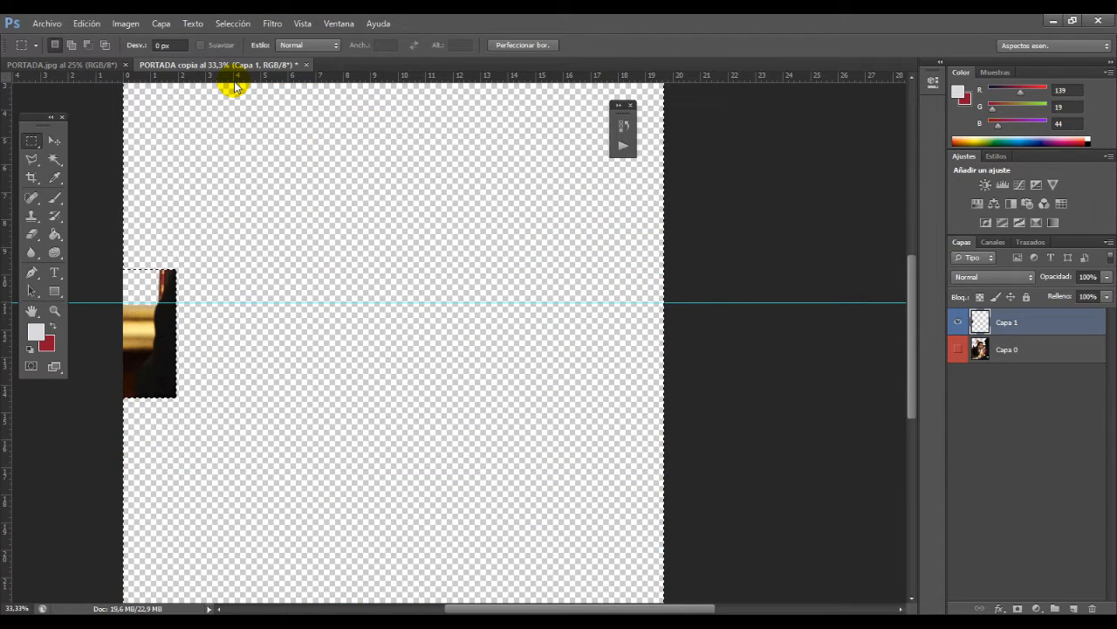
{"action": "key", "text": "ctrl+d"}
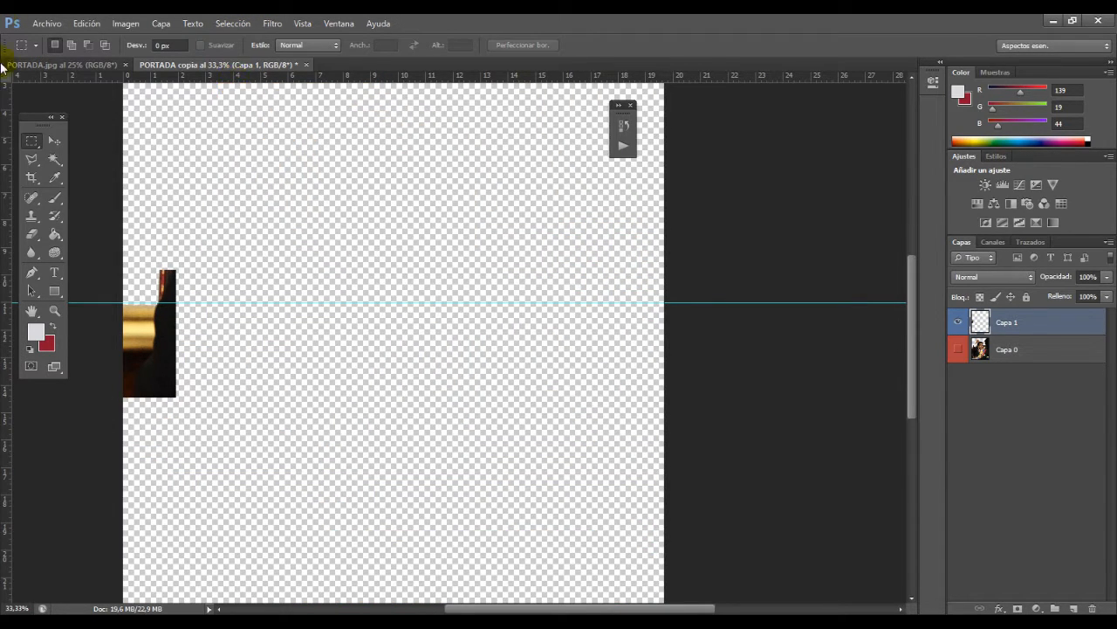
Step: Show Capa 0 and move the moulding patch against the chair's opposite outer edge, aligned with the horizontal guide
{"action": "left_click", "coordinate": [959, 349]}
{"action": "key", "text": "v"}
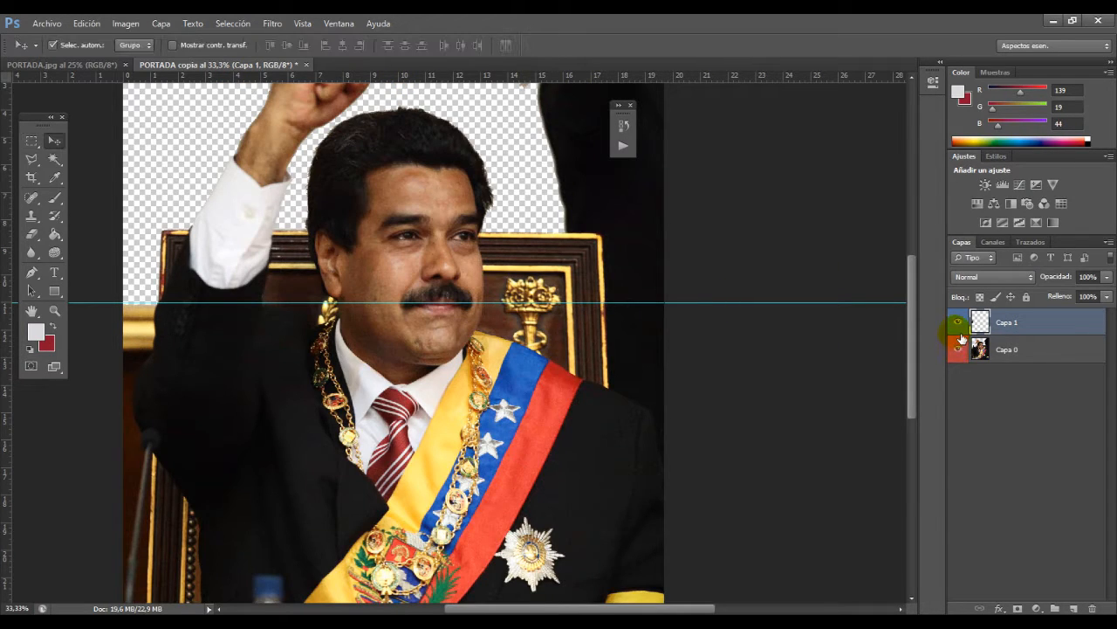
{"action": "left_click_drag", "start_coordinate": [149, 342], "coordinate": [622, 381]}
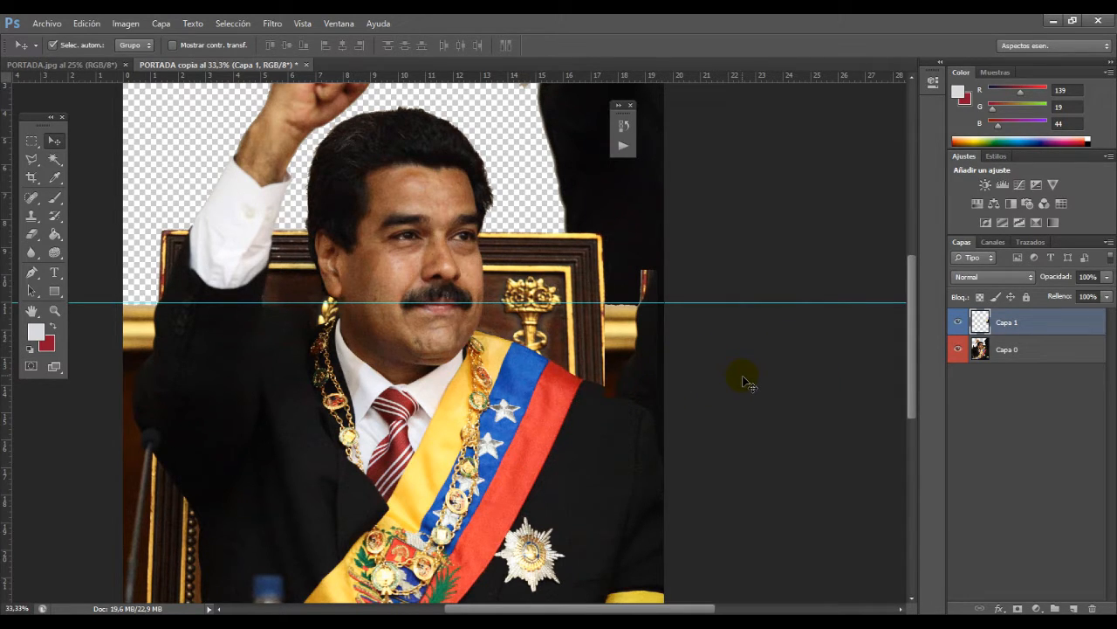
{"action": "key", "text": "z"}
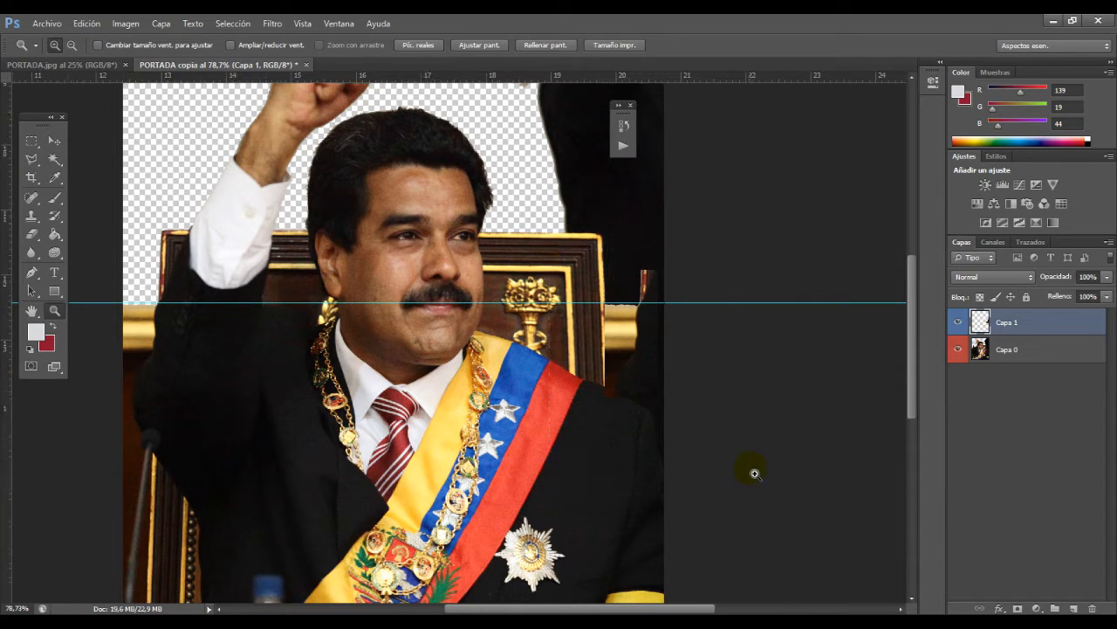
{"action": "left_click", "coordinate": [750, 470]}
{"action": "key", "text": "v"}
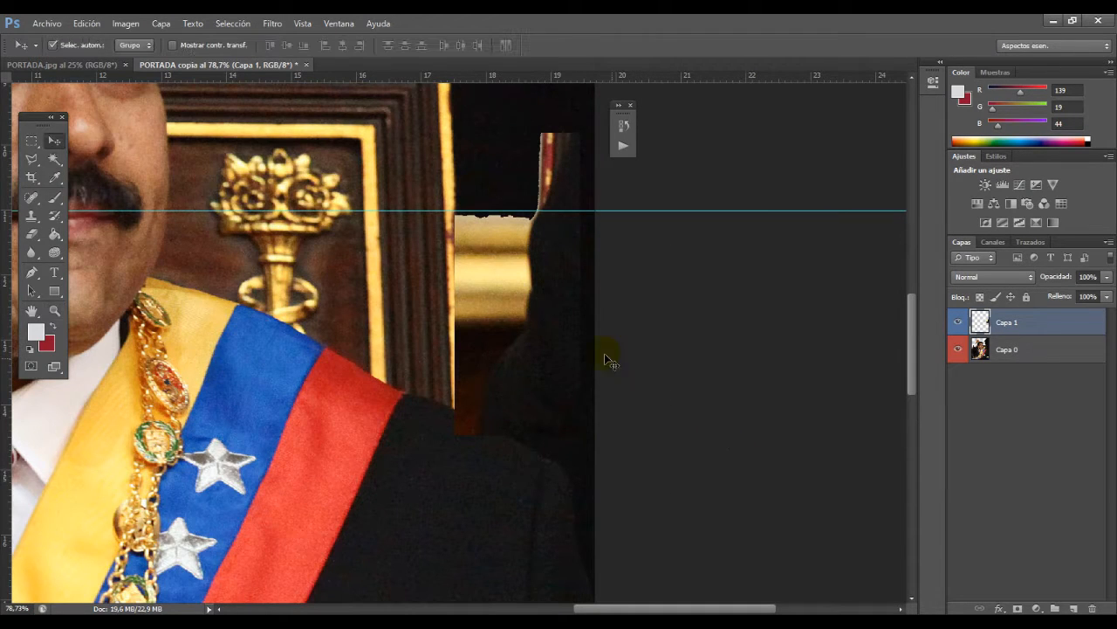
{"action": "mouse_move", "coordinate": [515, 302]}
{"action": "left_mouse_down"}
{"action": "mouse_move", "coordinate": [533, 304]}
{"action": "mouse_move", "coordinate": [522, 302]}
{"action": "left_mouse_up"}
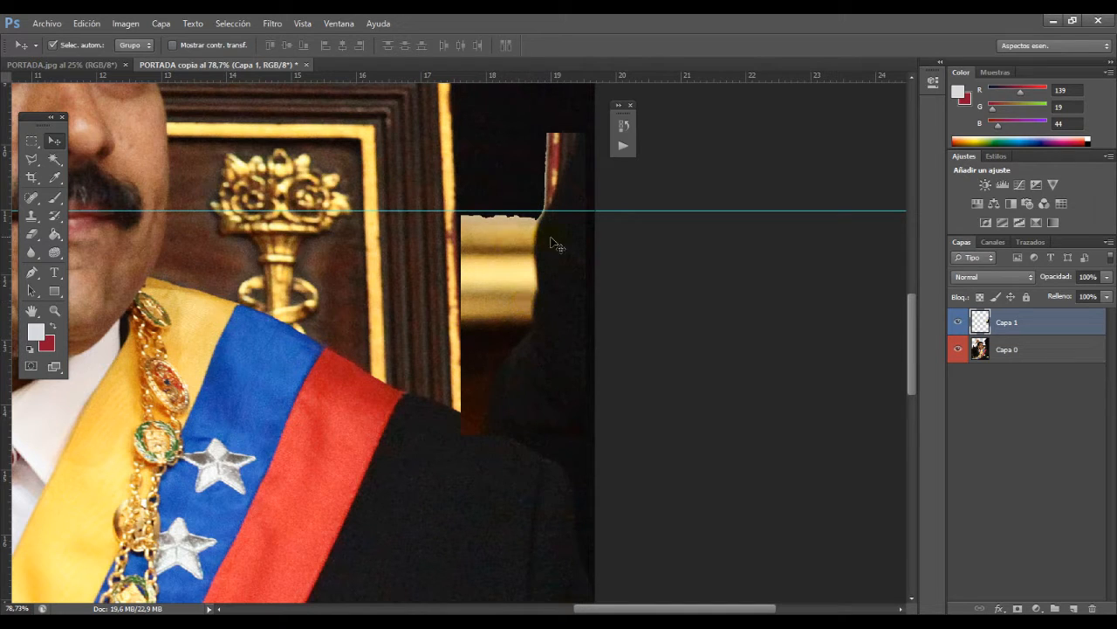
Step: Review the moulding patch in the whole image at 25% and delete the layer Capa 1
{"action": "key", "text": "z"}
{"action": "left_click", "coordinate": [525, 254], "text": "alt"}
{"action": "left_click", "coordinate": [379, 352], "text": "alt"}
{"action": "left_click", "coordinate": [381, 354], "text": "alt"}
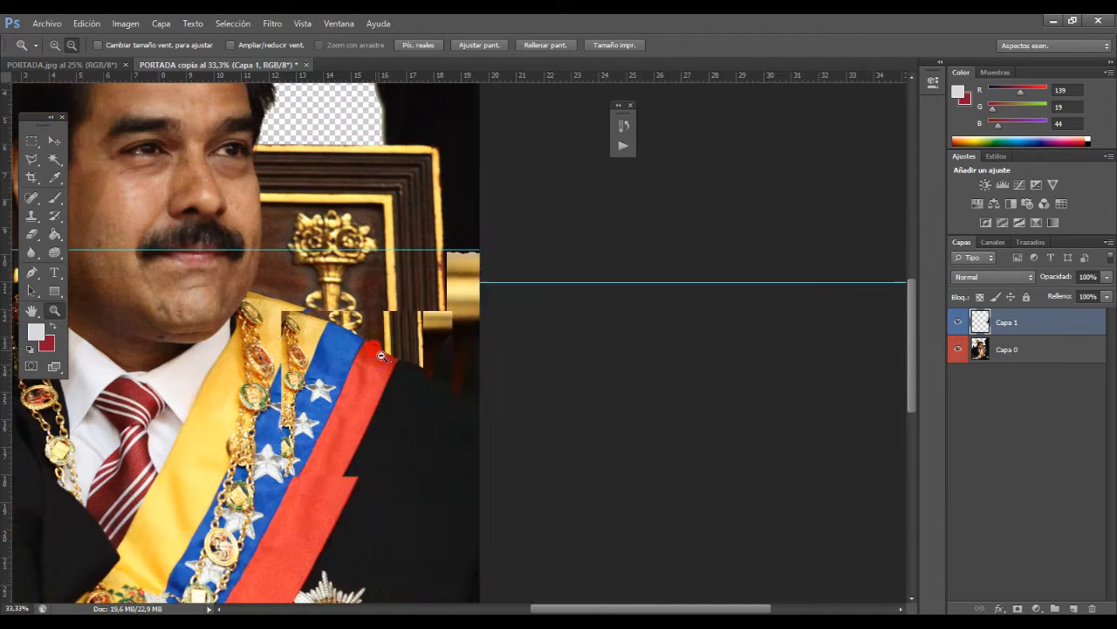
{"action": "left_click", "coordinate": [278, 353], "text": "alt"}
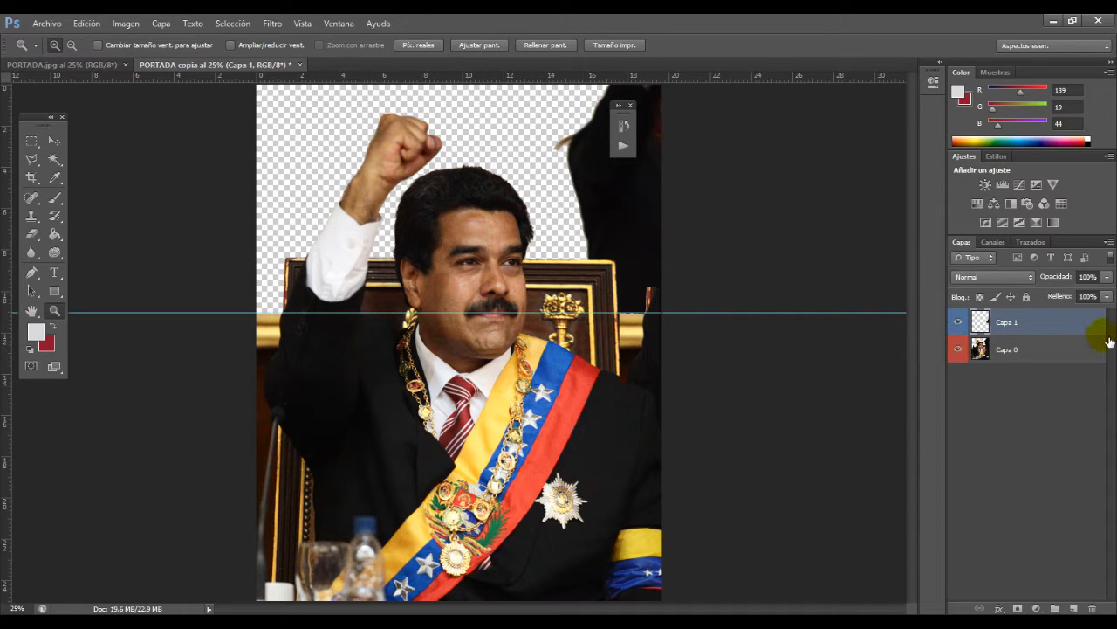
{"action": "left_click_drag", "start_coordinate": [1023, 322], "coordinate": [1092, 607]}
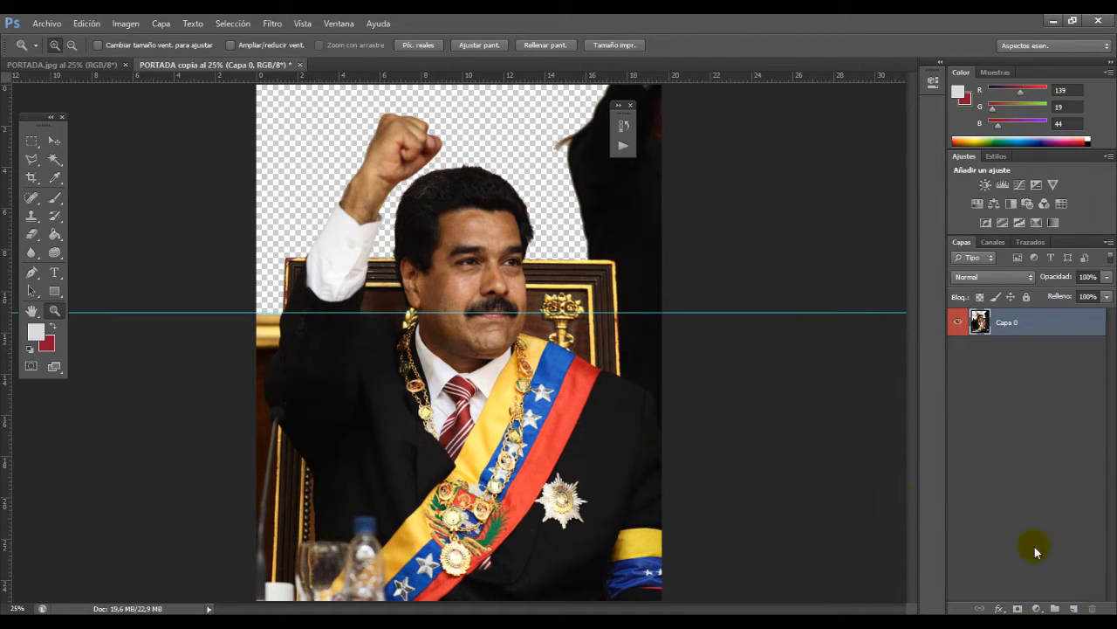
Step: Try to refine the cutout edge where the sleeve and chair meet the gold moulding with the History Brush
{"action": "left_click", "coordinate": [311, 308]}
{"action": "left_click", "coordinate": [281, 297]}
{"action": "left_click", "coordinate": [283, 300]}
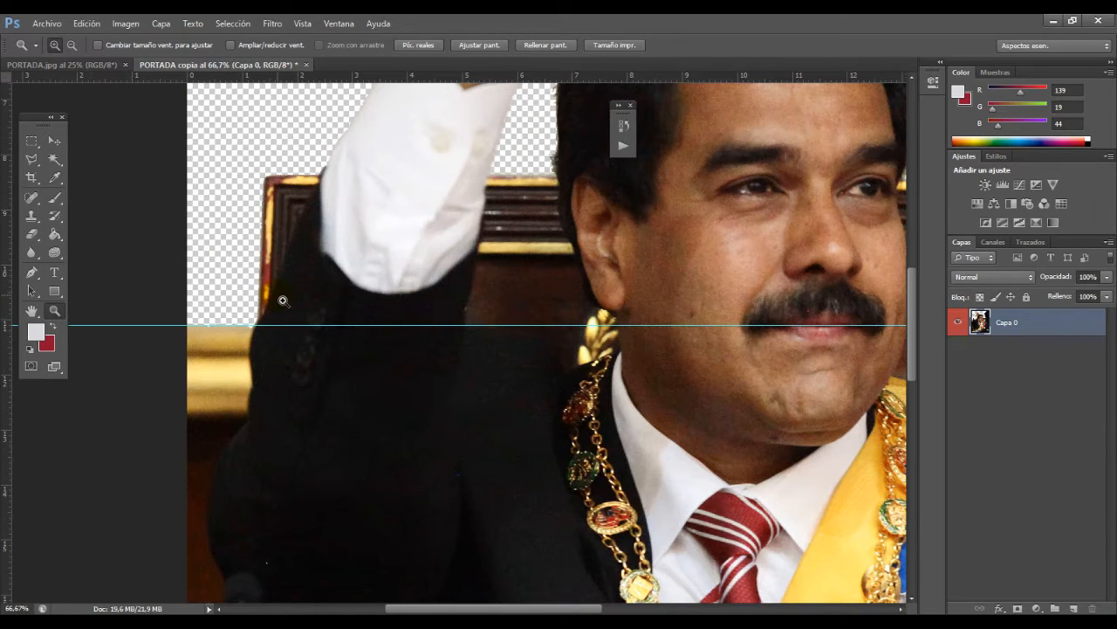
{"action": "left_click", "coordinate": [343, 623]}
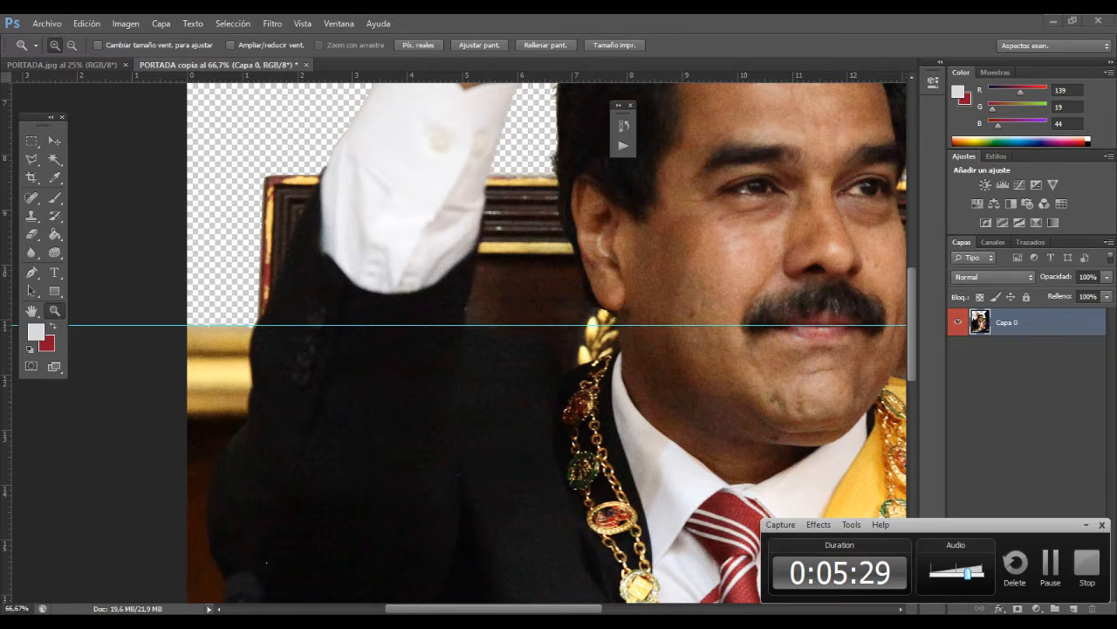
{"action": "left_click", "coordinate": [1052, 564]}
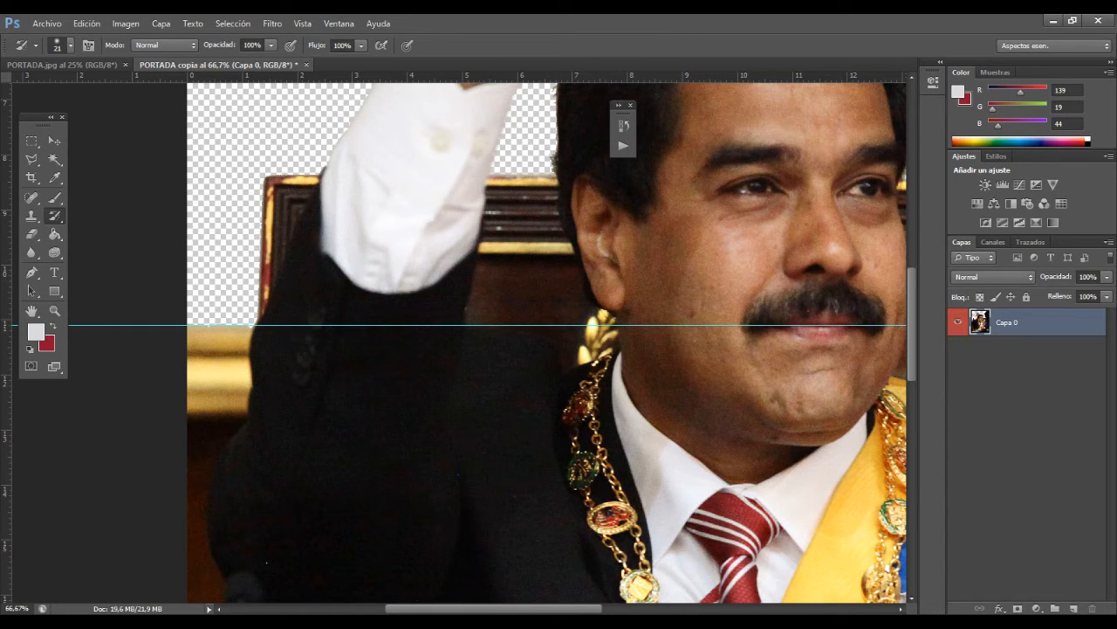
{"action": "left_click", "coordinate": [359, 624]}
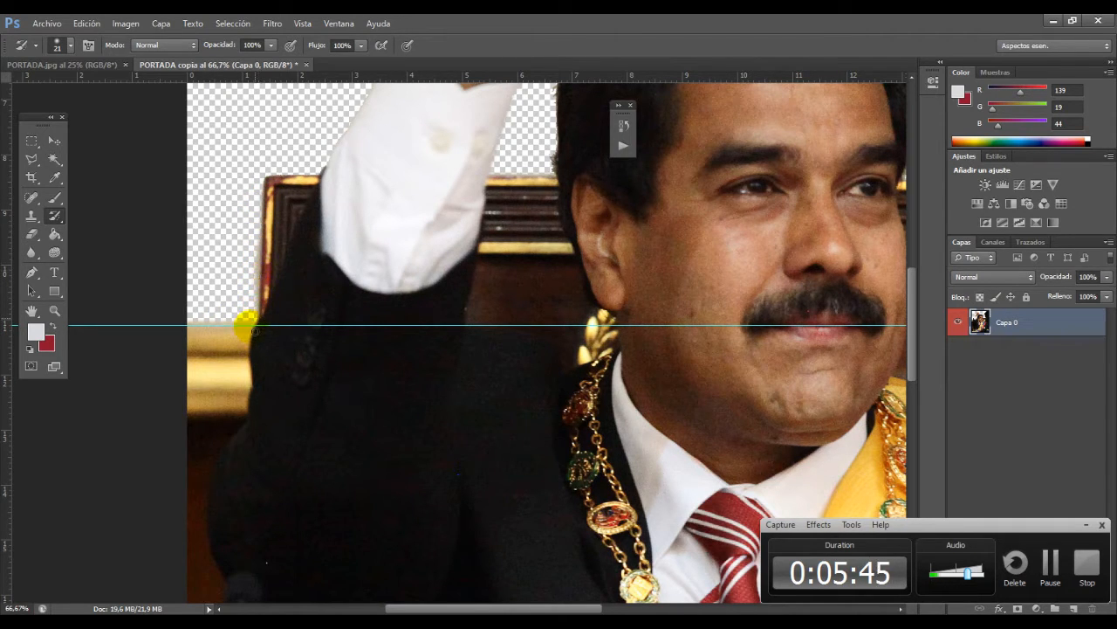
{"action": "key", "text": "ctrl+z"}
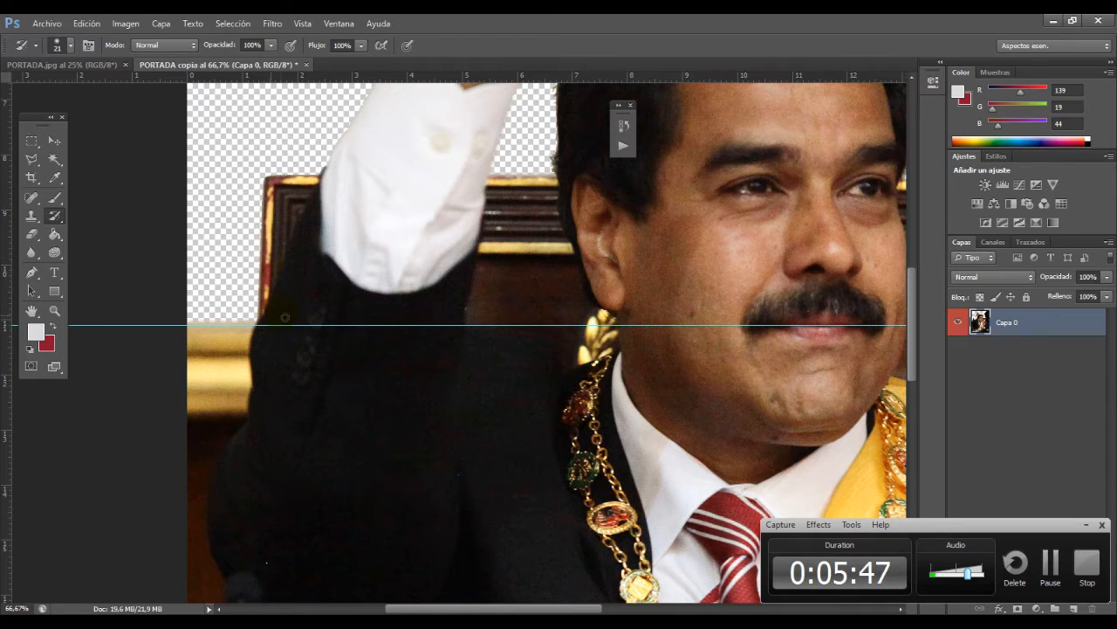
Step: Refine the cutout along the chair back's top gold edge, from the man's face to the outer corner, with the History Brush
{"action": "scroll", "coordinate": [377, 325], "scroll_direction": "up", "scroll_amount": 10}
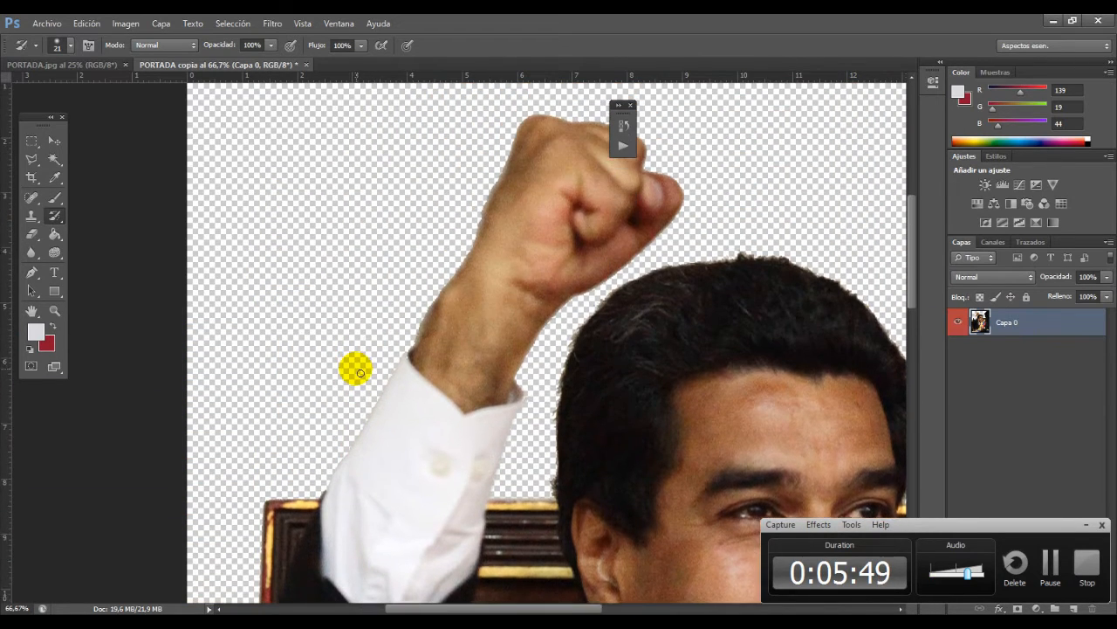
{"action": "left_click_drag", "start_coordinate": [655, 250], "coordinate": [448, 210]}
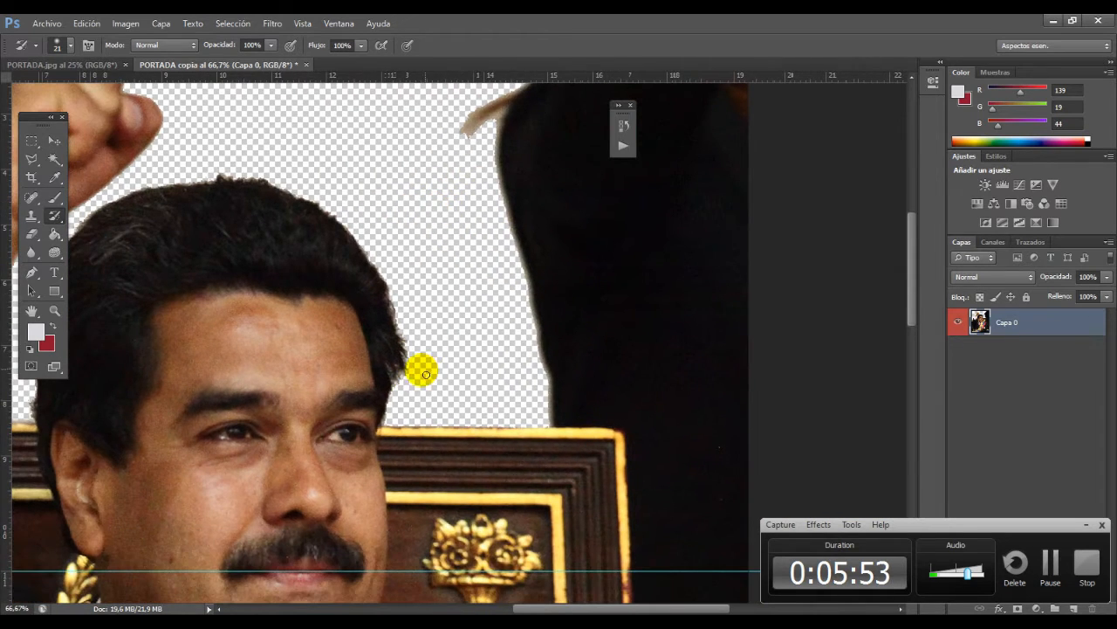
{"action": "left_click_drag", "start_coordinate": [428, 429], "coordinate": [356, 347]}
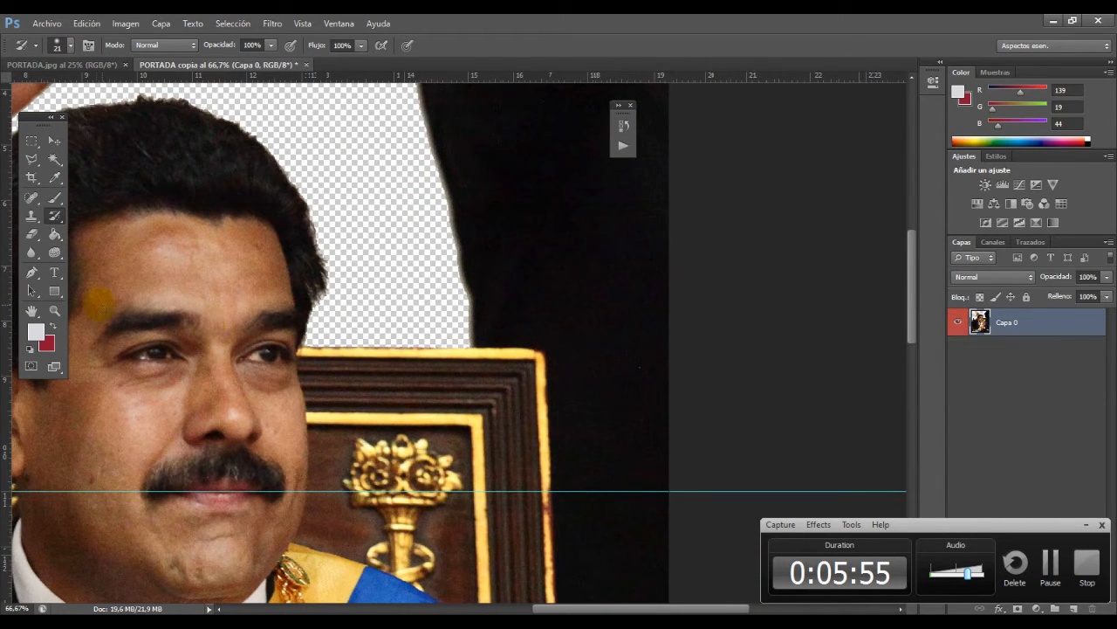
{"action": "left_click", "coordinate": [309, 350]}
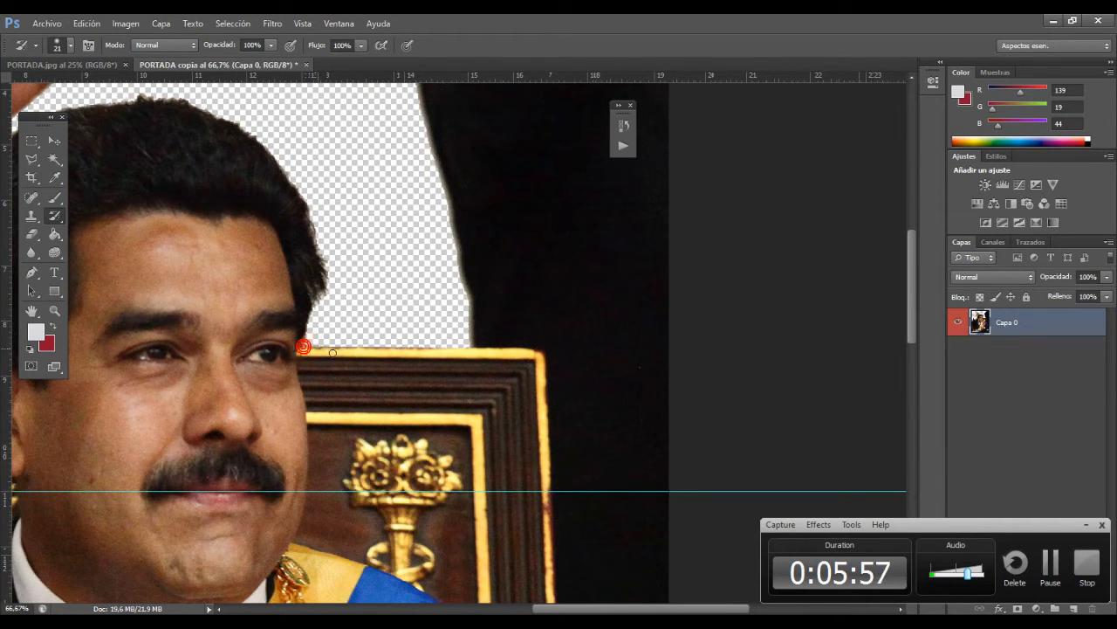
{"action": "mouse_move", "coordinate": [332, 352]}
{"action": "left_mouse_down"}
{"action": "mouse_move", "coordinate": [369, 342]}
{"action": "mouse_move", "coordinate": [527, 352]}
{"action": "left_mouse_up"}
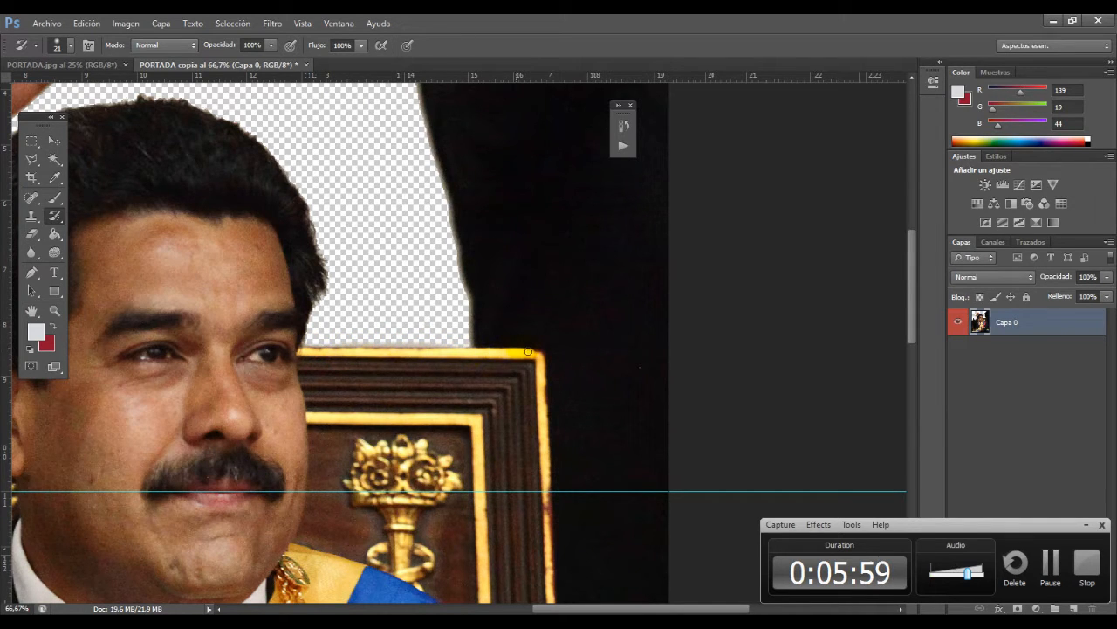
Step: Delete the dark background figure above the chair with a rectangular marquee selection, and clear the selection
{"action": "scroll", "coordinate": [611, 323], "scroll_direction": "up", "scroll_amount": 5}
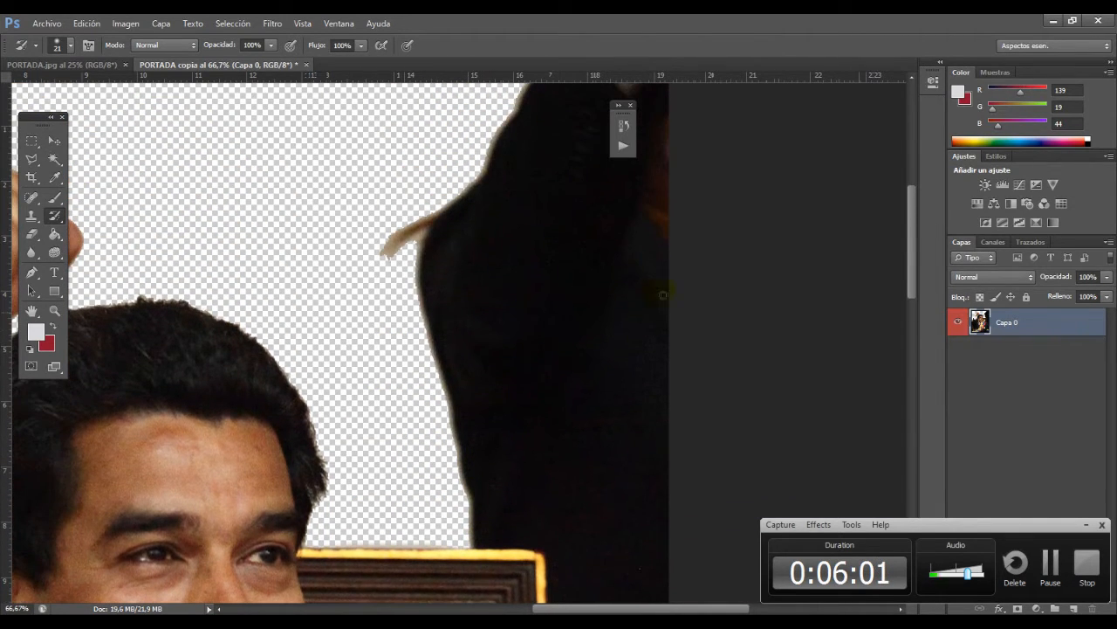
{"action": "key", "text": "z"}
{"action": "left_click", "coordinate": [483, 347], "text": "alt"}
{"action": "left_click", "coordinate": [546, 375], "text": "alt"}
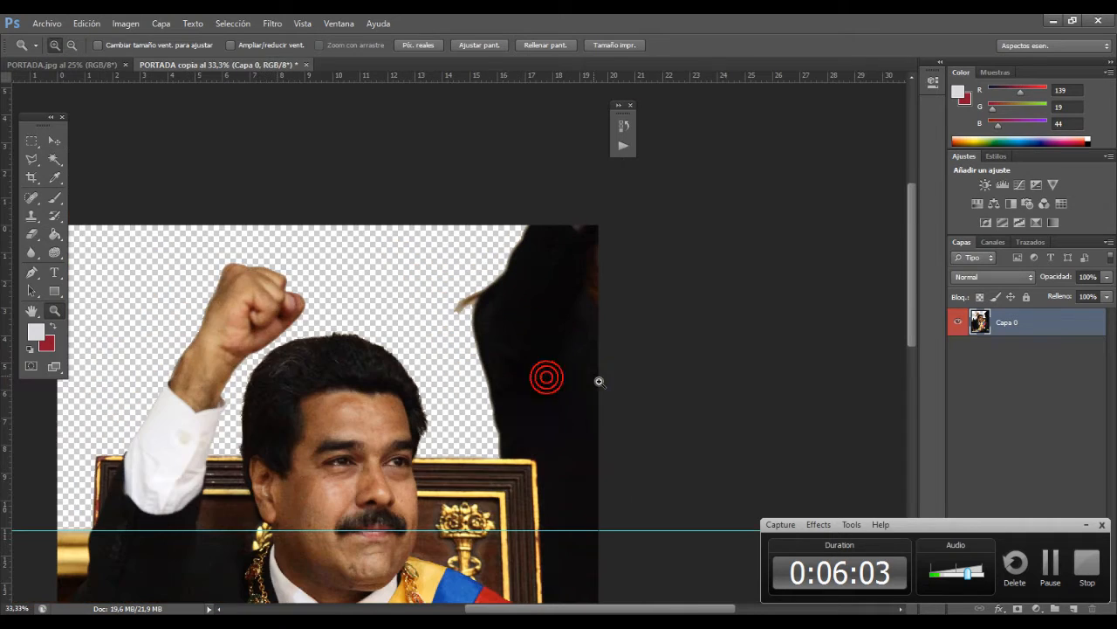
{"action": "left_click", "coordinate": [31, 141]}
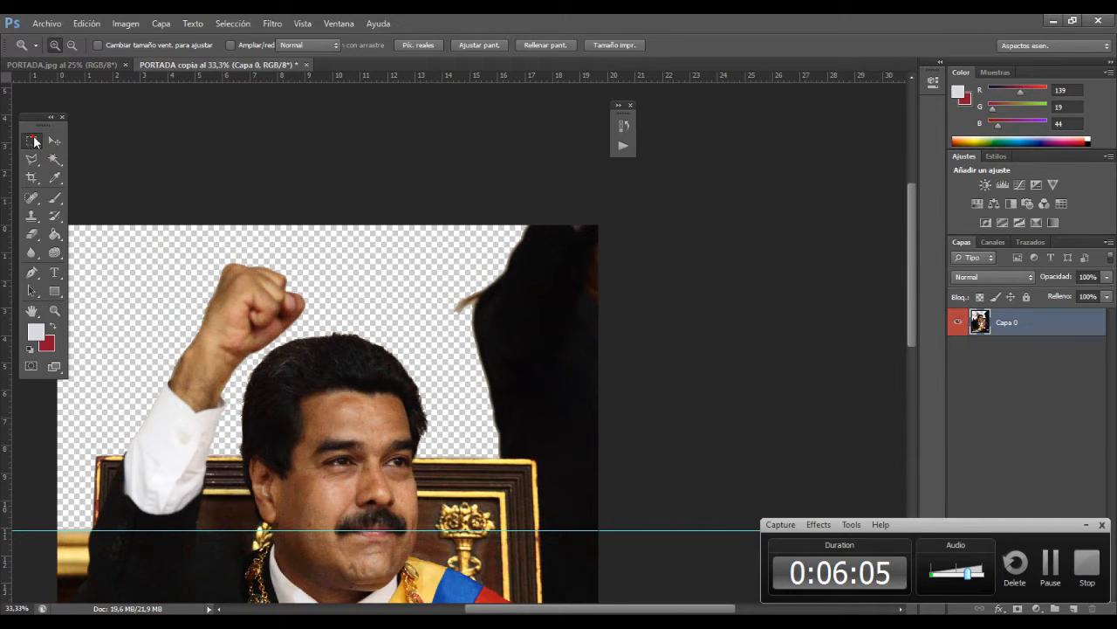
{"action": "left_click_drag", "start_coordinate": [453, 184], "coordinate": [786, 449]}
{"action": "key", "text": "Delete"}
{"action": "key", "text": "y"}
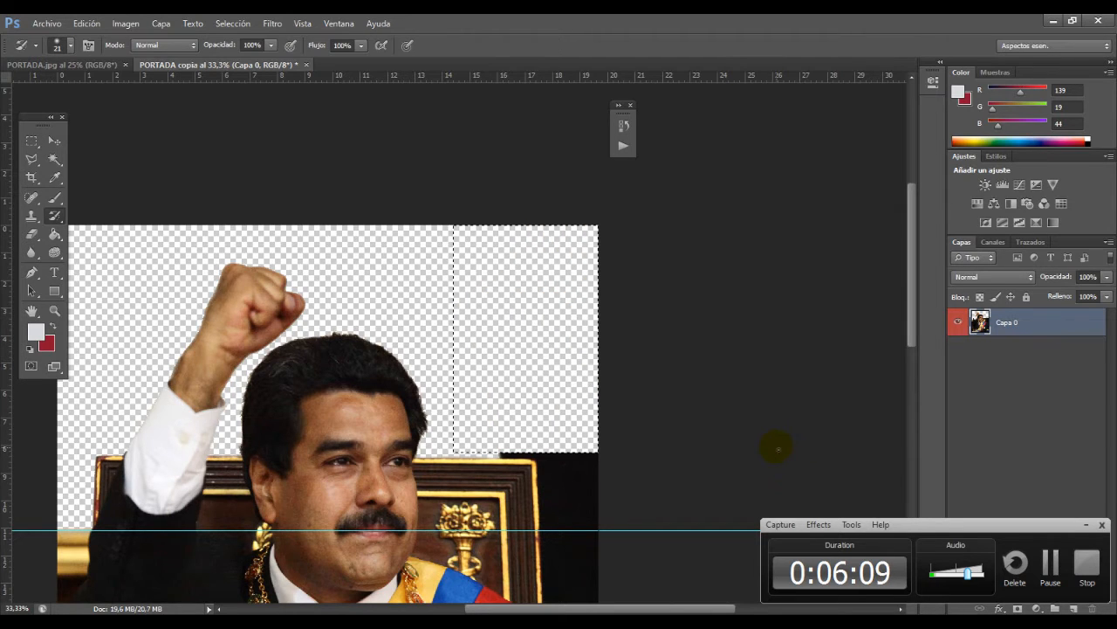
{"action": "key", "text": "ctrl+d"}
Step: Outline the remaining dark background between the chair's outer edge and the man's shoulder with the Polygonal Lasso, delete it and deselect
{"action": "key", "text": "z"}
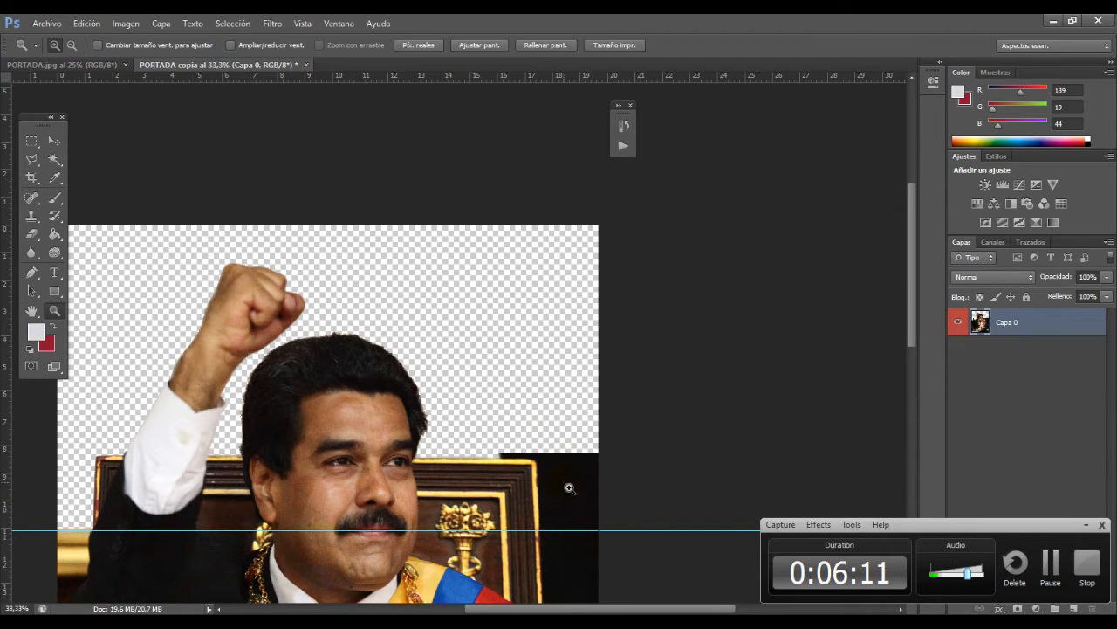
{"action": "left_click", "coordinate": [563, 476]}
{"action": "left_click", "coordinate": [567, 494], "text": "alt"}
{"action": "left_click", "coordinate": [571, 502], "text": "alt"}
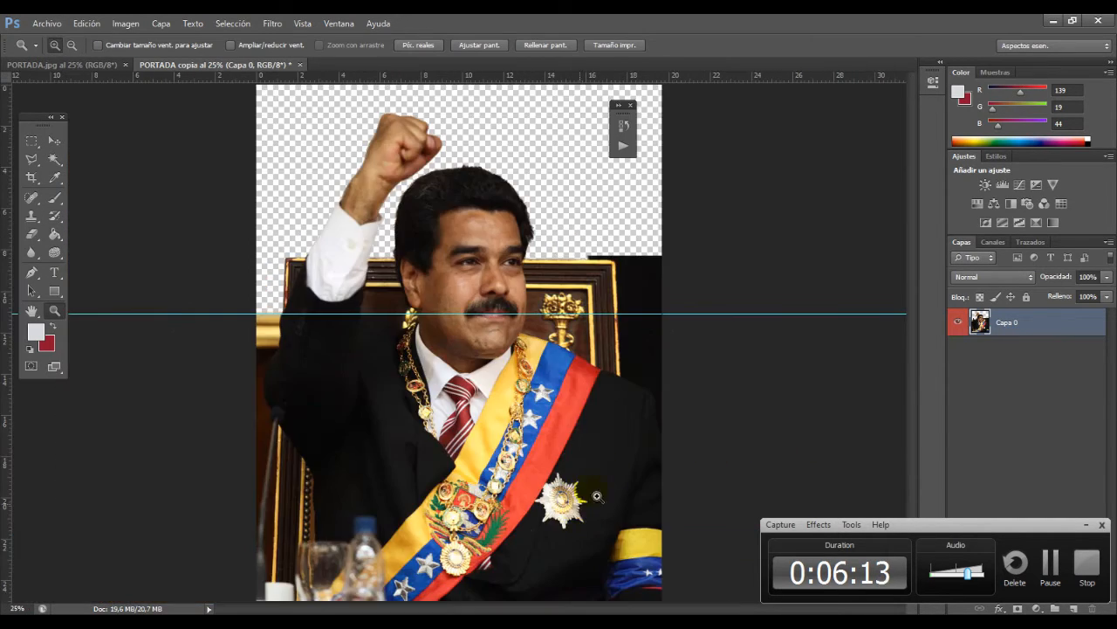
{"action": "left_click", "coordinate": [673, 349]}
{"action": "left_click", "coordinate": [675, 269]}
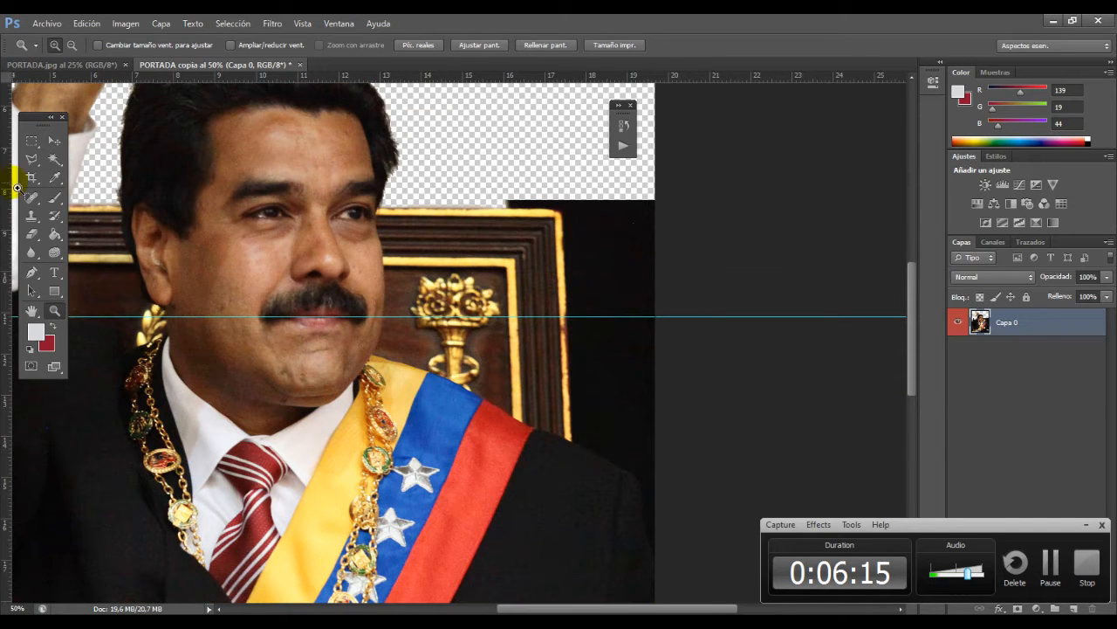
{"action": "left_click", "coordinate": [32, 158]}
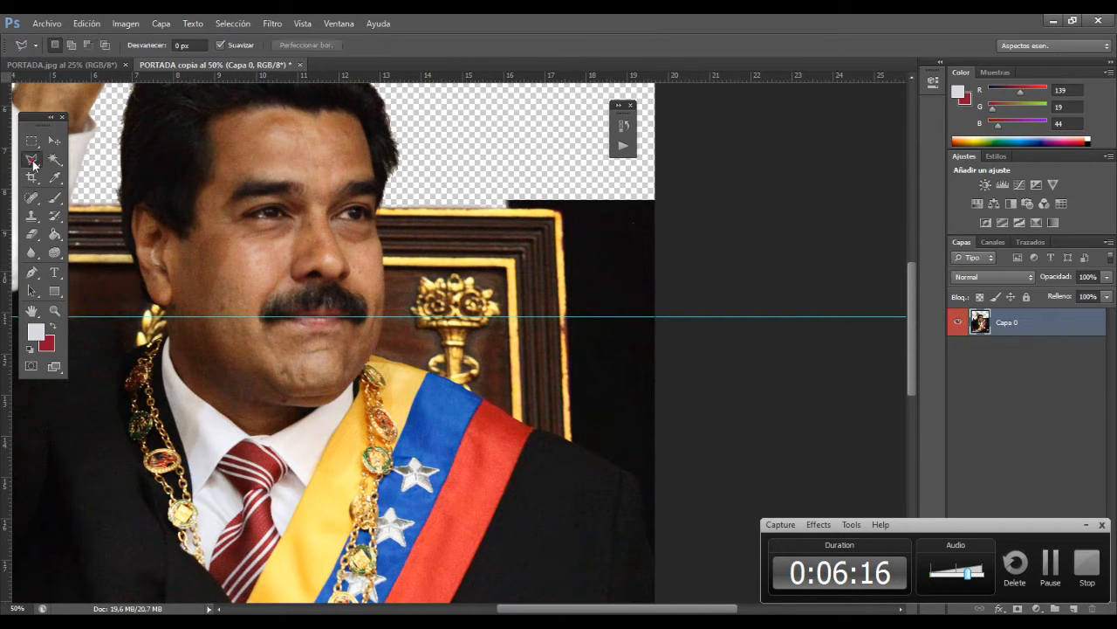
{"action": "left_click", "coordinate": [506, 208]}
{"action": "left_click", "coordinate": [552, 212]}
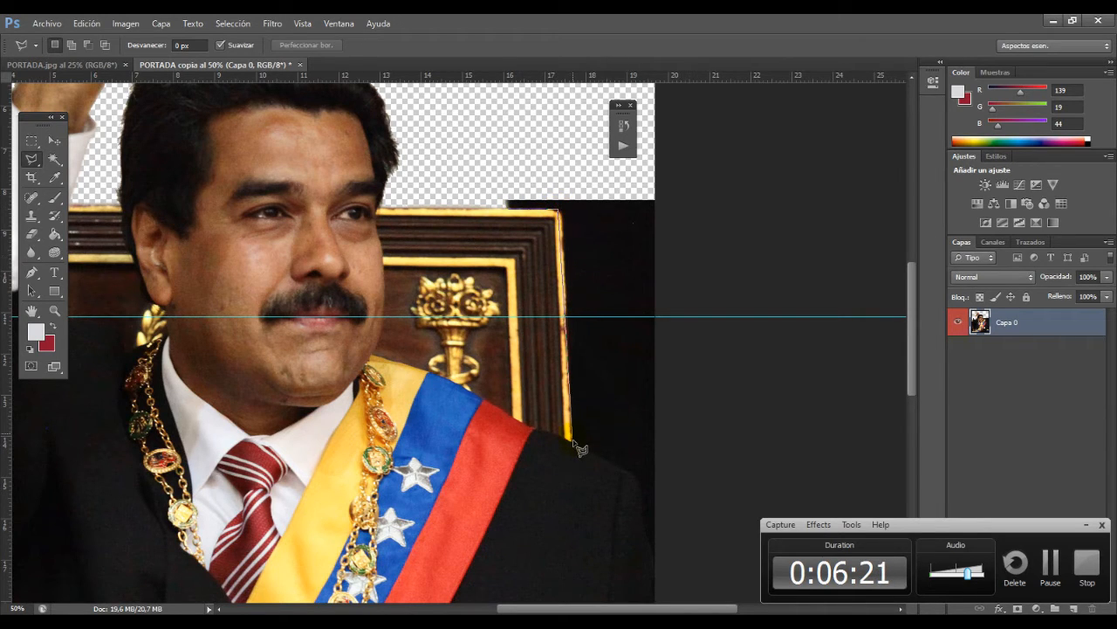
{"action": "left_click", "coordinate": [650, 478]}
{"action": "left_click", "coordinate": [716, 381]}
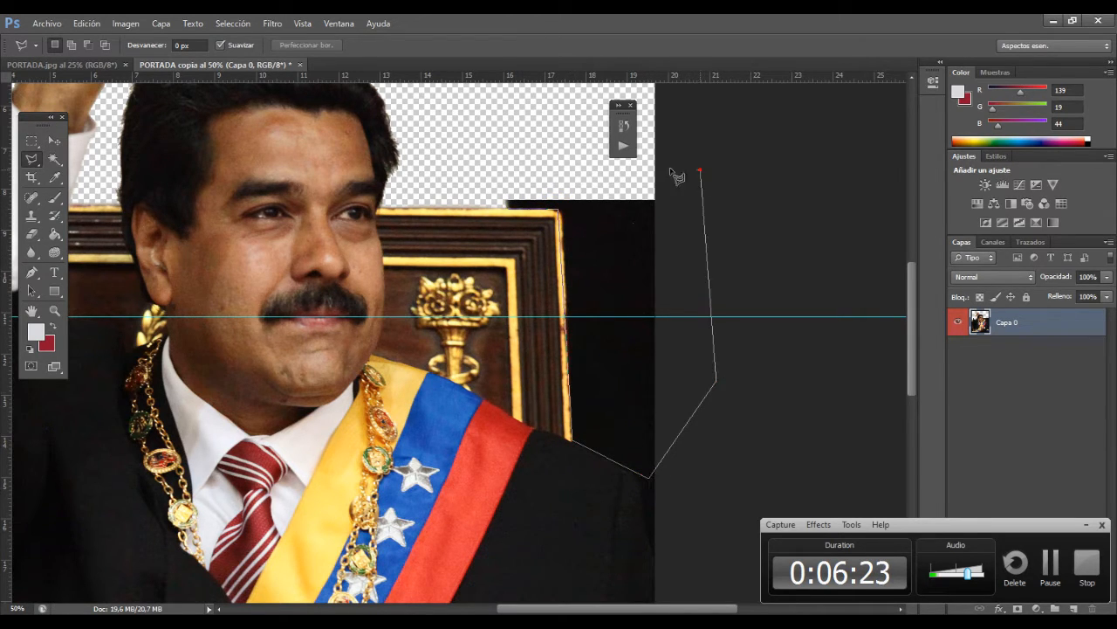
{"action": "left_click", "coordinate": [700, 169]}
{"action": "left_click", "coordinate": [465, 127]}
{"action": "left_click", "coordinate": [507, 208]}
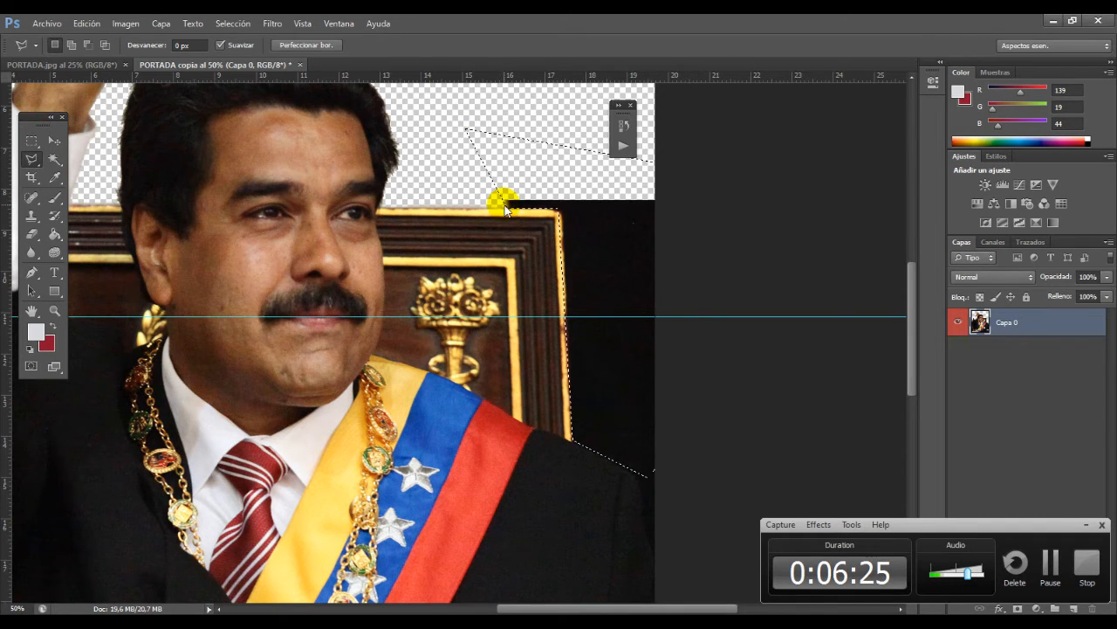
{"action": "key", "text": "Delete"}
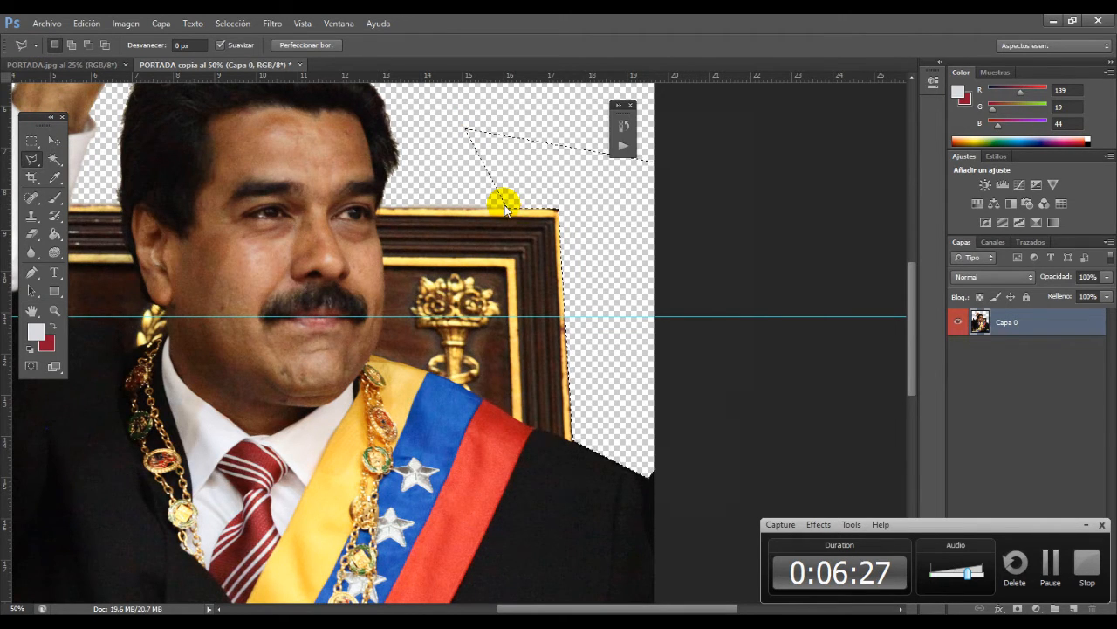
{"action": "key", "text": "ctrl+shift+s"}
{"action": "key", "text": "Escape"}
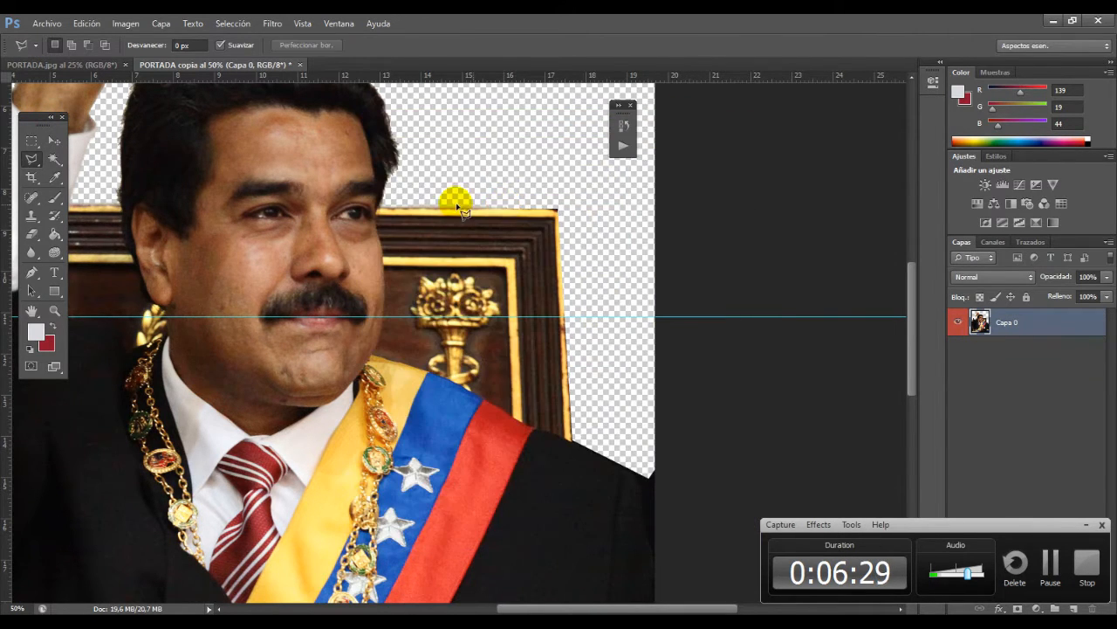
Step: Retouch the chair's outer vertical edge beside the cleared background with the History Brush
{"action": "left_click", "coordinate": [55, 219]}
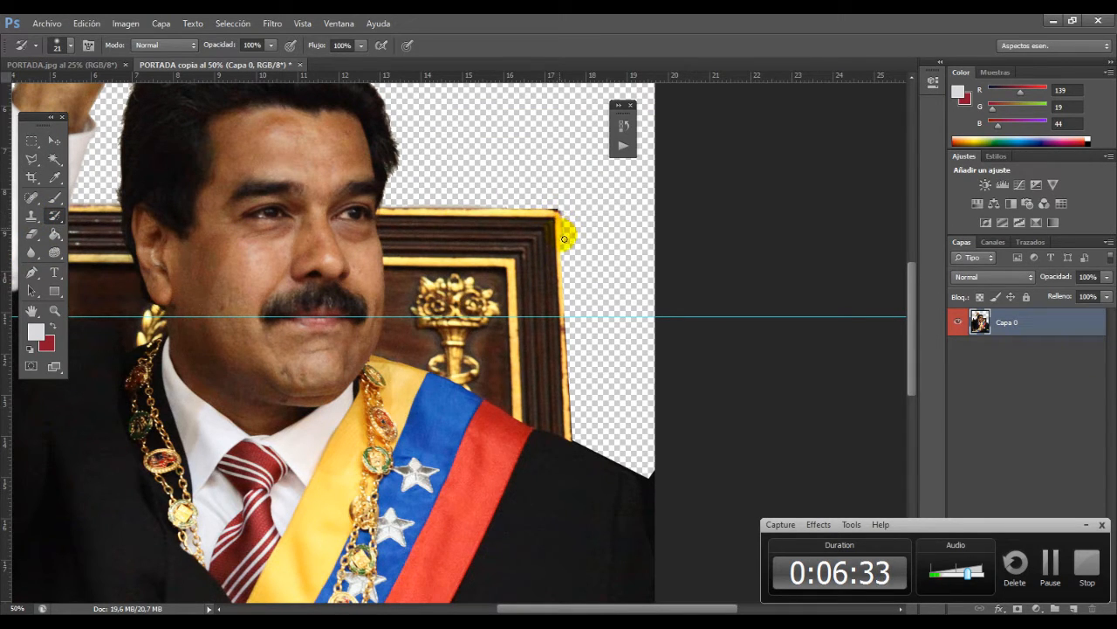
{"action": "left_click_drag", "start_coordinate": [564, 280], "coordinate": [571, 407]}
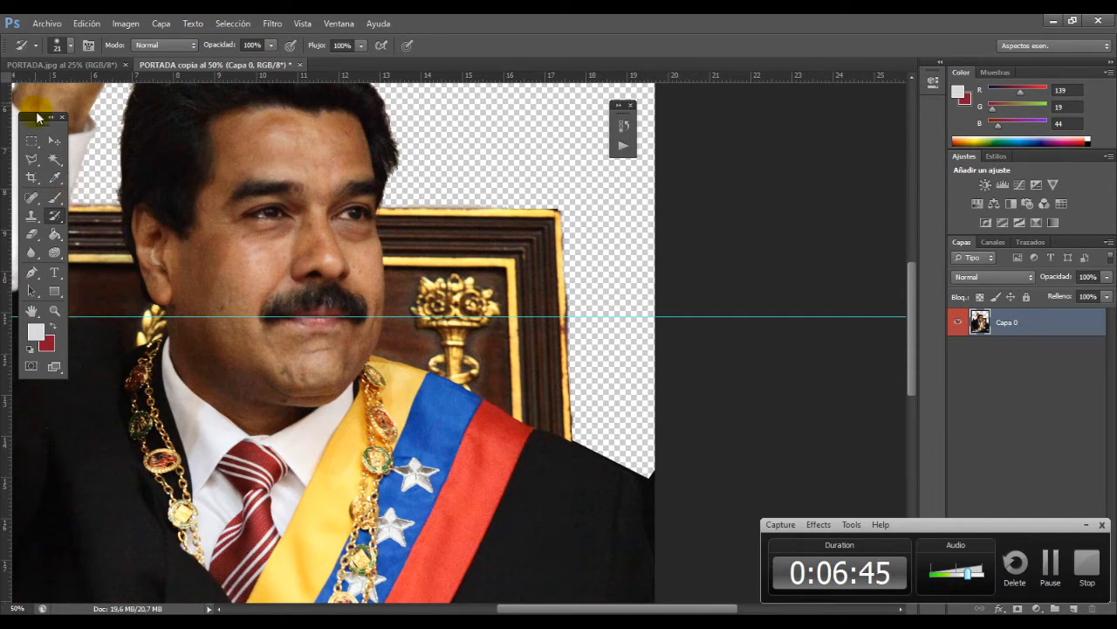
Step: Set the eraser size to 69 px and erase the leftover background around the man's shoulder and outer upper arm
{"action": "left_click", "coordinate": [34, 237]}
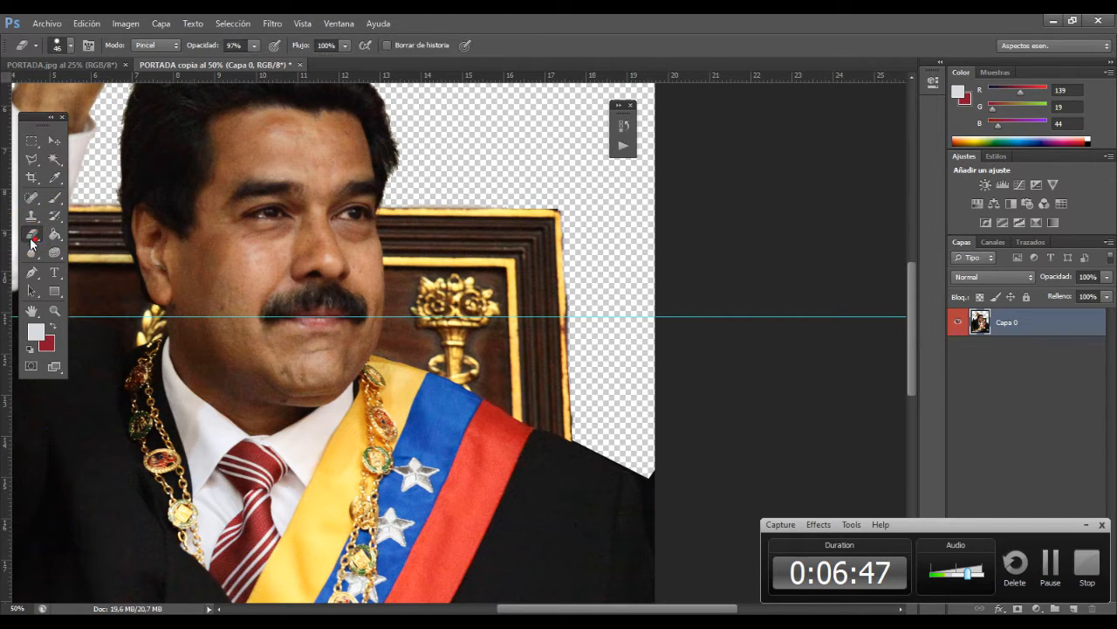
{"action": "left_click", "coordinate": [69, 48]}
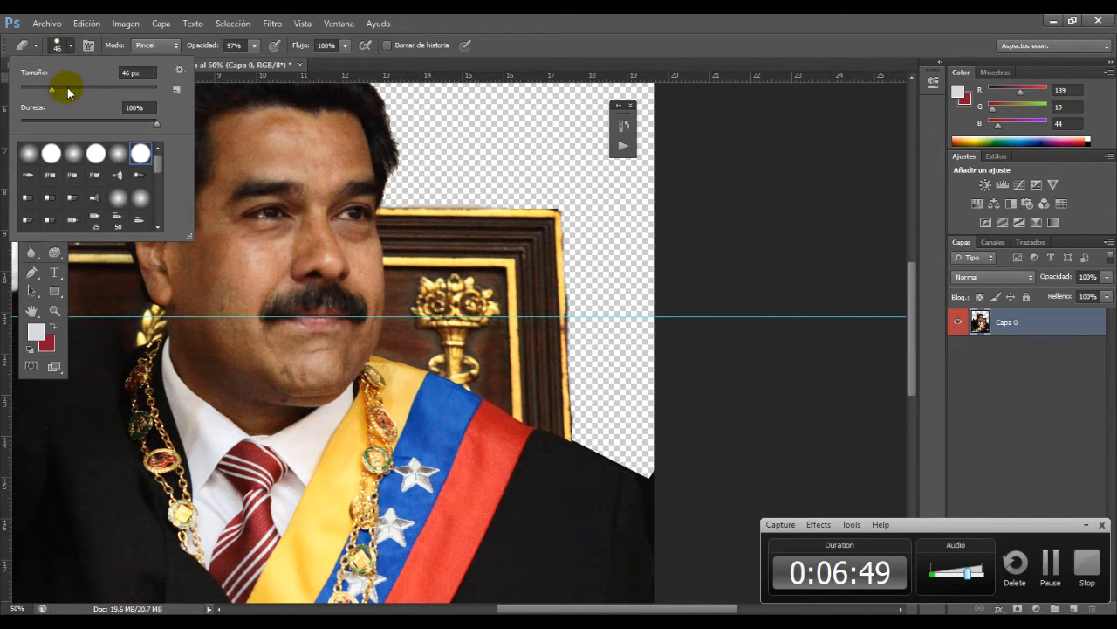
{"action": "left_click_drag", "start_coordinate": [63, 88], "coordinate": [67, 86]}
{"action": "left_click", "coordinate": [712, 446]}
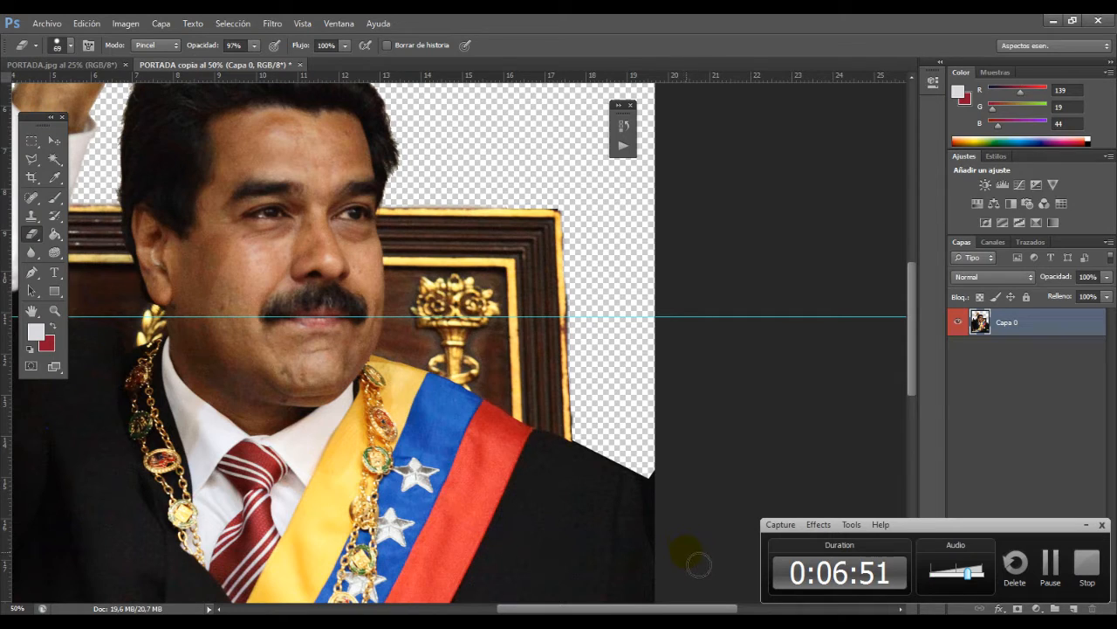
{"action": "mouse_move", "coordinate": [684, 549]}
{"action": "left_mouse_down"}
{"action": "mouse_move", "coordinate": [663, 490]}
{"action": "mouse_move", "coordinate": [677, 548]}
{"action": "mouse_move", "coordinate": [665, 492]}
{"action": "mouse_move", "coordinate": [598, 451]}
{"action": "mouse_move", "coordinate": [653, 482]}
{"action": "mouse_move", "coordinate": [666, 505]}
{"action": "left_mouse_up"}
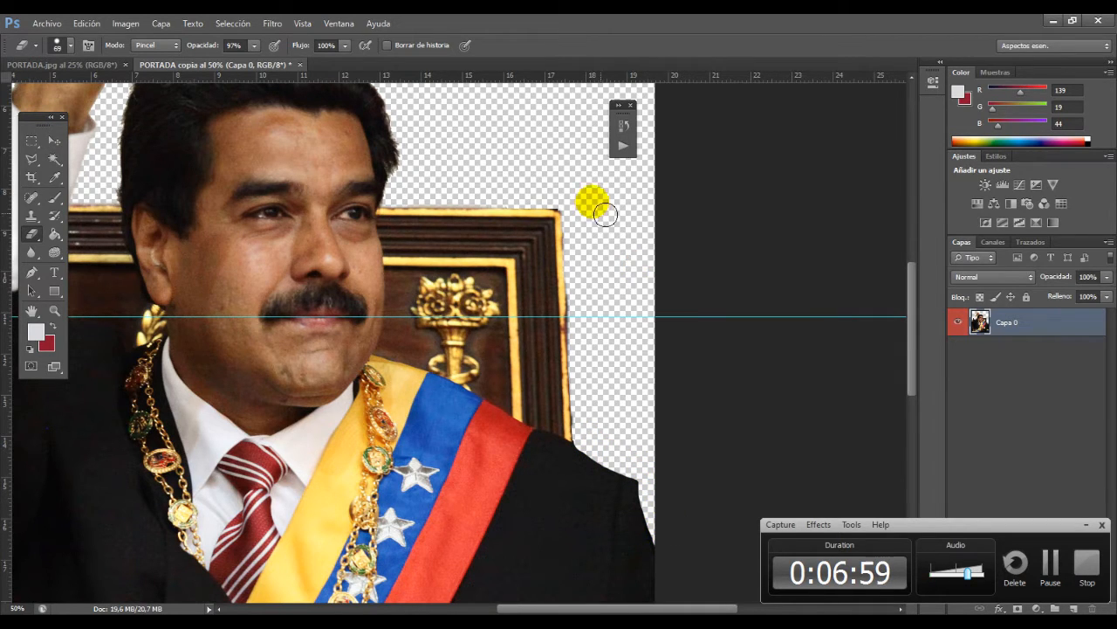
Step: Set the History Brush to 61 px and soften the cutout edge along the shoulder, upper arm and chair back
{"action": "left_click", "coordinate": [55, 215]}
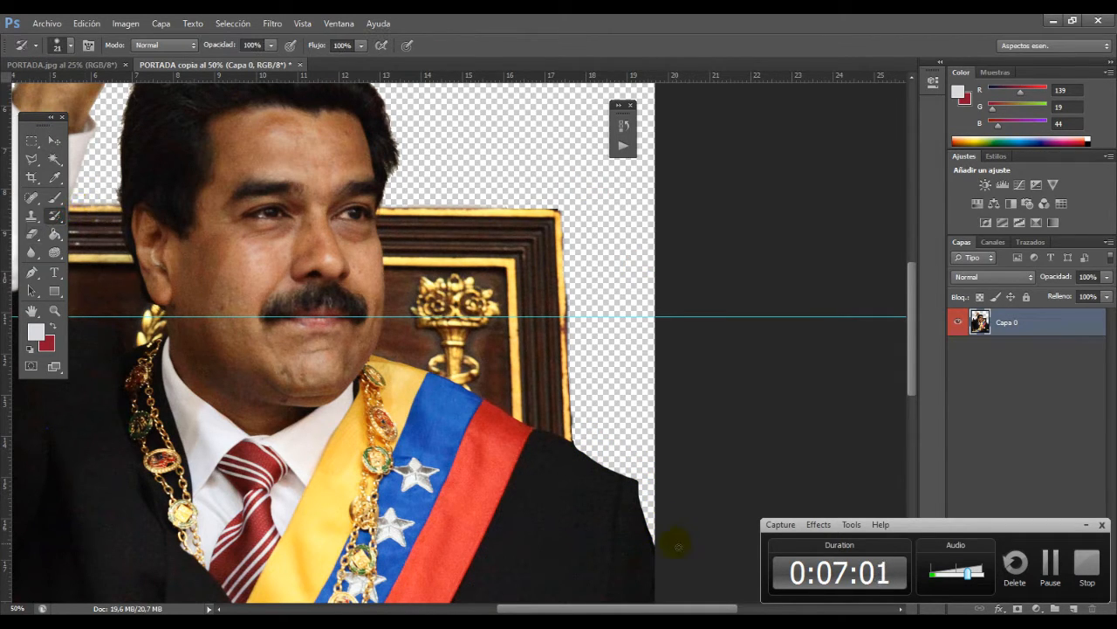
{"action": "left_click", "coordinate": [74, 44]}
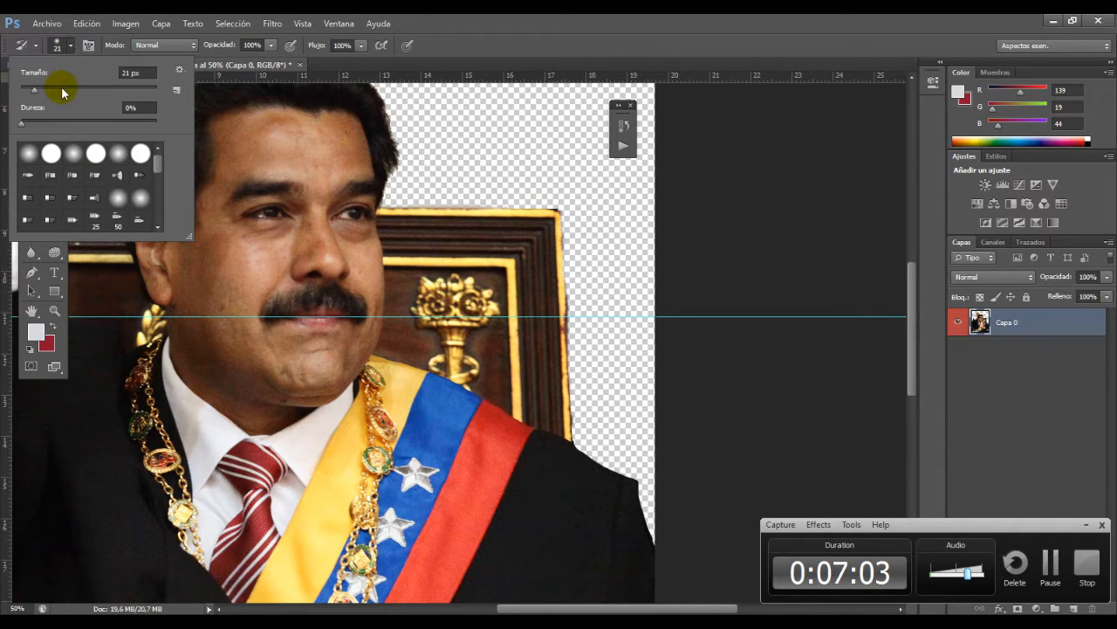
{"action": "left_click", "coordinate": [603, 542]}
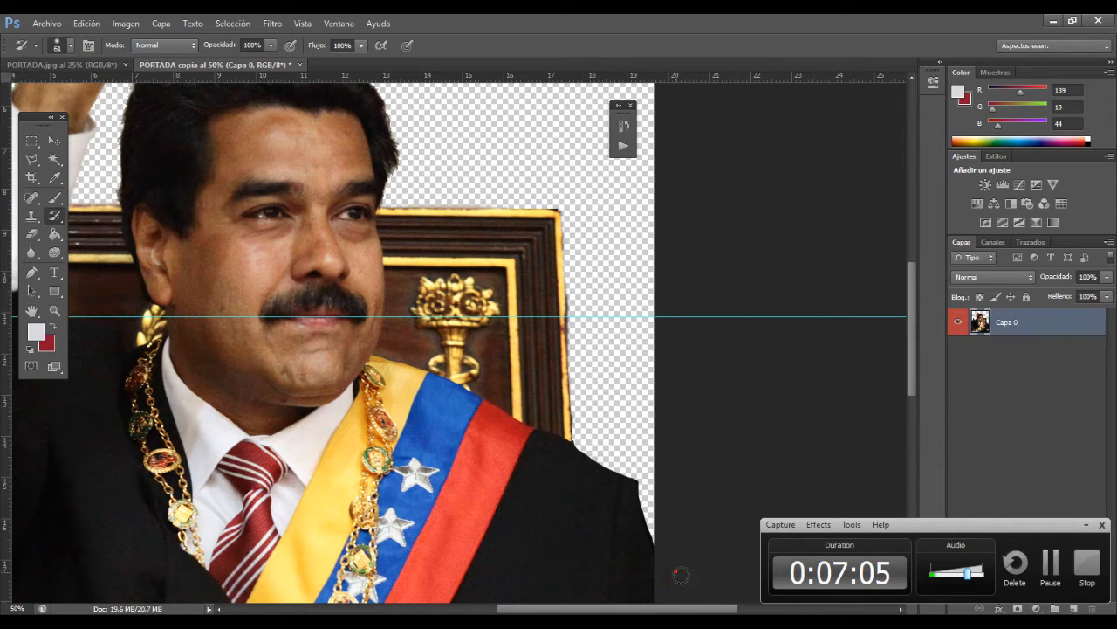
{"action": "mouse_move", "coordinate": [647, 517]}
{"action": "left_mouse_down"}
{"action": "mouse_move", "coordinate": [630, 479]}
{"action": "mouse_move", "coordinate": [660, 555]}
{"action": "mouse_move", "coordinate": [637, 492]}
{"action": "mouse_move", "coordinate": [589, 465]}
{"action": "mouse_move", "coordinate": [571, 431]}
{"action": "mouse_move", "coordinate": [576, 456]}
{"action": "mouse_move", "coordinate": [637, 503]}
{"action": "mouse_move", "coordinate": [656, 548]}
{"action": "left_mouse_up"}
{"action": "mouse_move", "coordinate": [596, 448]}
{"action": "left_mouse_down"}
{"action": "mouse_move", "coordinate": [604, 460]}
{"action": "mouse_move", "coordinate": [573, 421]}
{"action": "mouse_move", "coordinate": [574, 447]}
{"action": "mouse_move", "coordinate": [559, 212]}
{"action": "mouse_move", "coordinate": [572, 274]}
{"action": "mouse_move", "coordinate": [574, 428]}
{"action": "mouse_move", "coordinate": [581, 315]}
{"action": "mouse_move", "coordinate": [563, 218]}
{"action": "mouse_move", "coordinate": [388, 210]}
{"action": "left_mouse_up"}
{"action": "key", "text": "ctrl+z"}
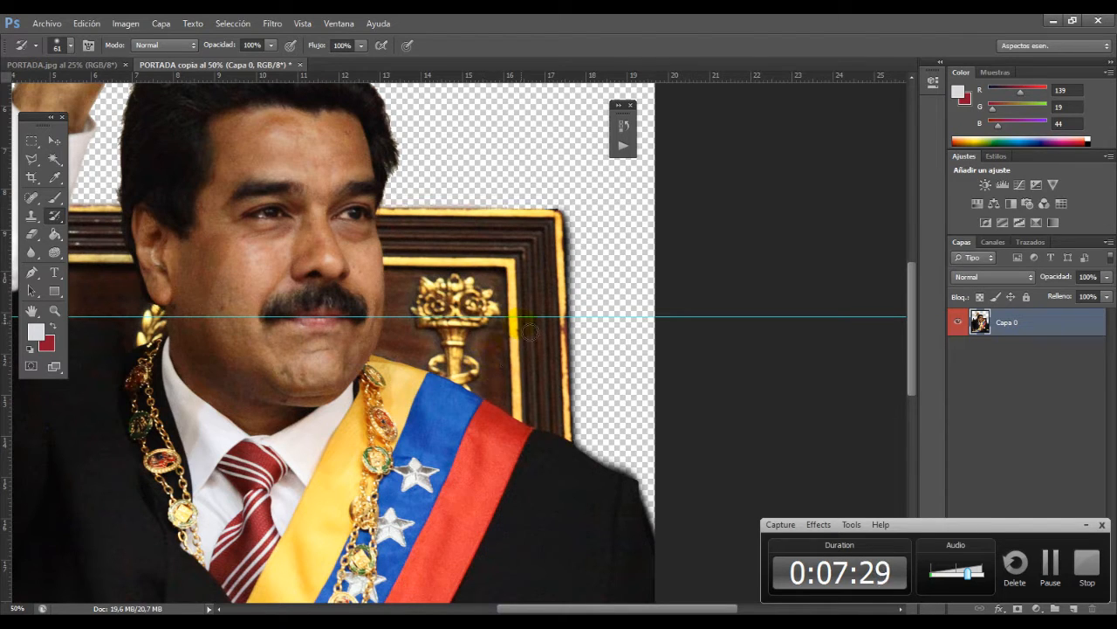
Step: Copy a narrow strip of gold moulding and background from the image border beside the raised arm onto a new layer
{"action": "key", "text": "z"}
{"action": "left_click", "coordinate": [585, 361], "text": "alt"}
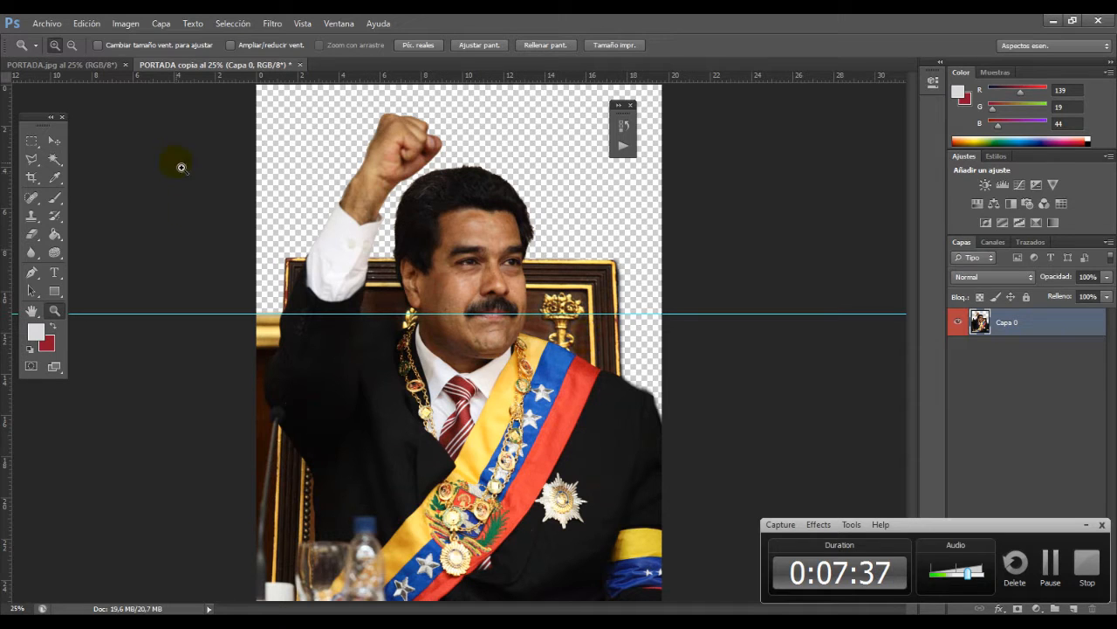
{"action": "left_click", "coordinate": [27, 140]}
{"action": "mouse_move", "coordinate": [258, 287]}
{"action": "left_mouse_down"}
{"action": "mouse_move", "coordinate": [302, 583]}
{"action": "mouse_move", "coordinate": [267, 602]}
{"action": "left_mouse_up"}
{"action": "key", "text": "y"}
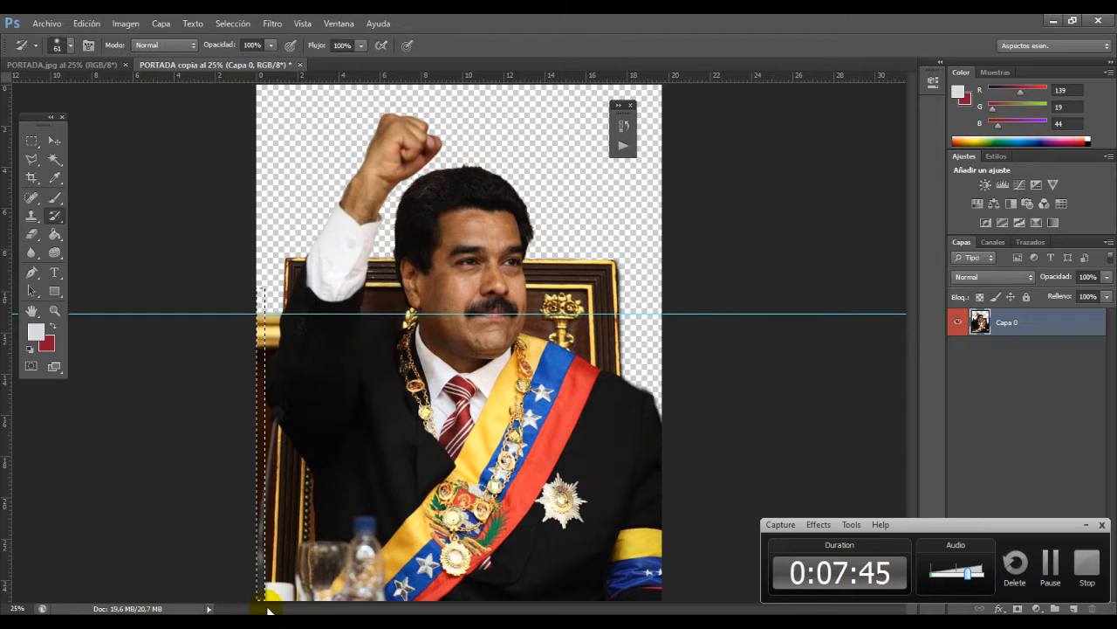
{"action": "left_click", "coordinate": [1075, 608]}
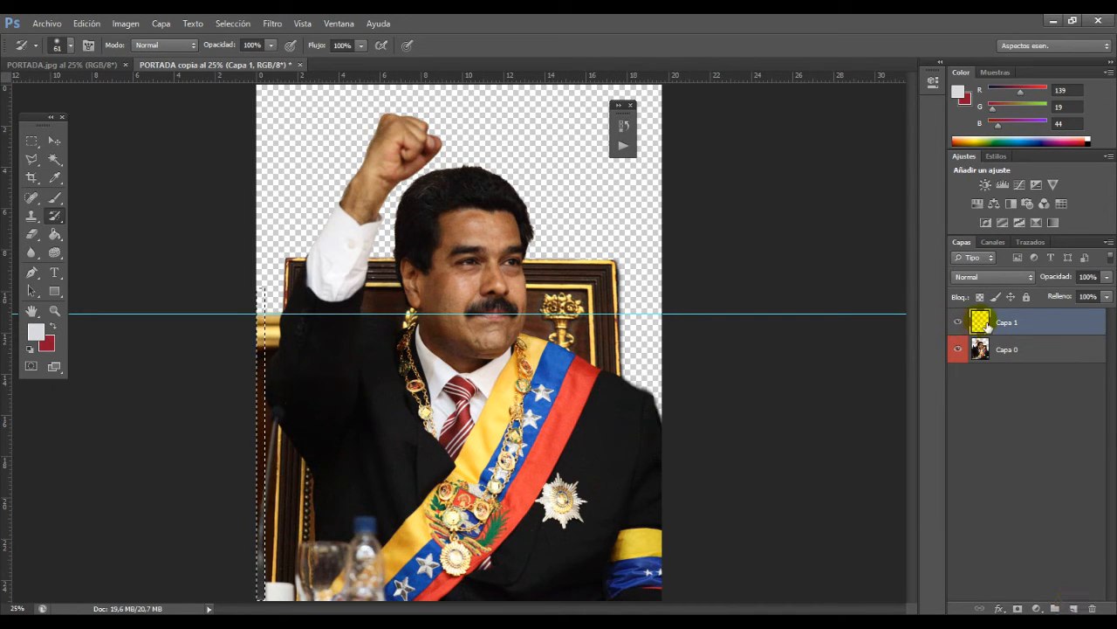
{"action": "right_click", "coordinate": [976, 356]}
{"action": "left_click", "coordinate": [811, 574]}
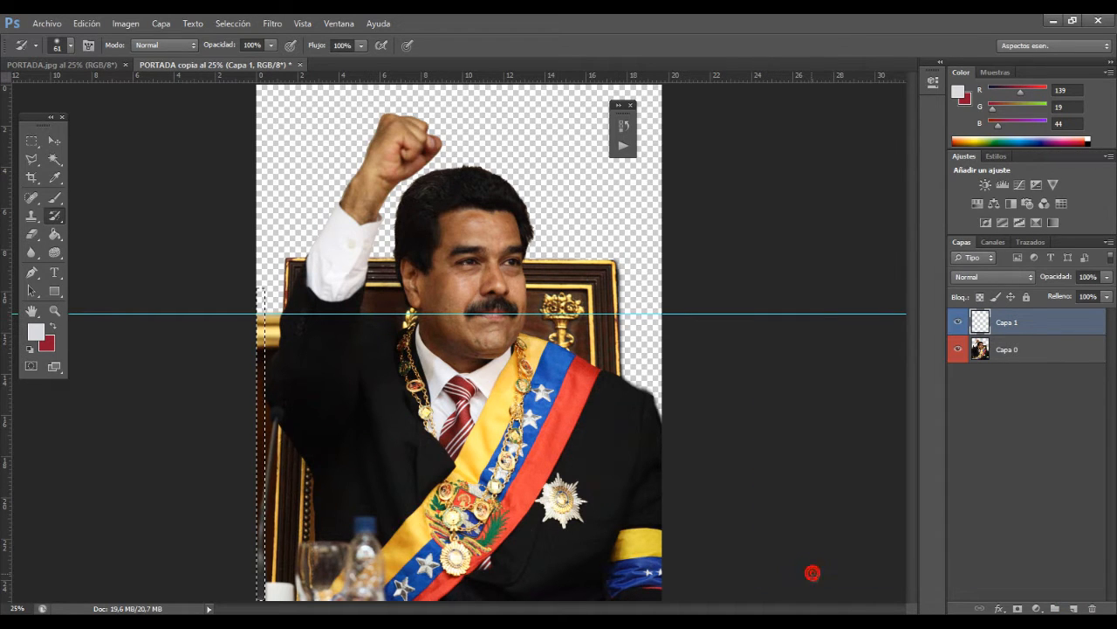
{"action": "key", "text": "ctrl+v"}
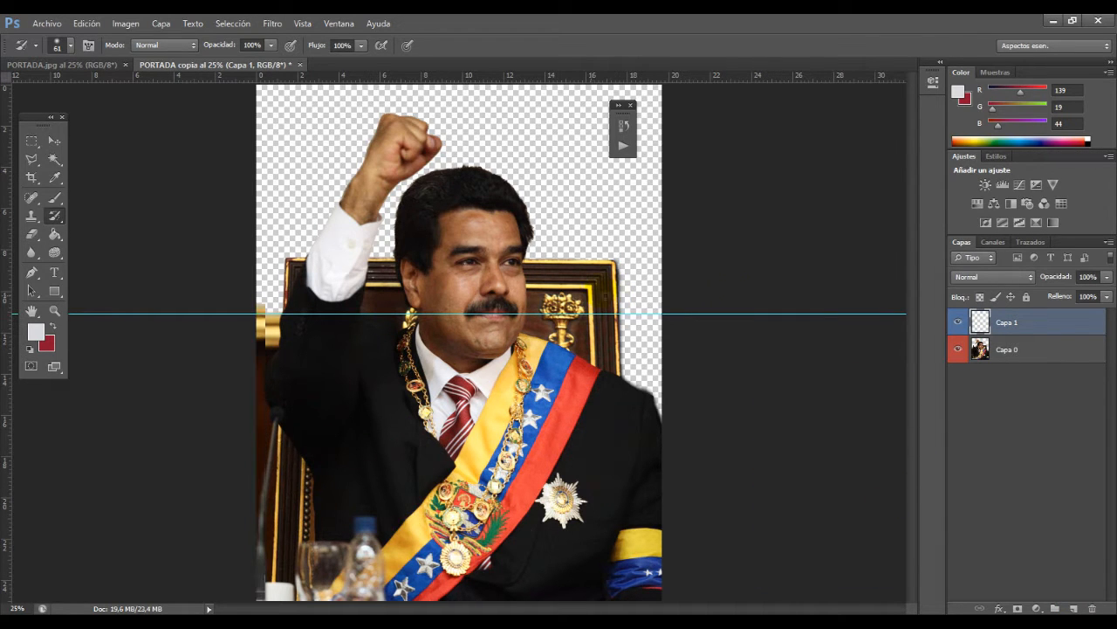
Step: Check the copied moulding strip on its own and move it against the chair's outer edge, beside the cleared background
{"action": "left_click", "coordinate": [960, 350]}
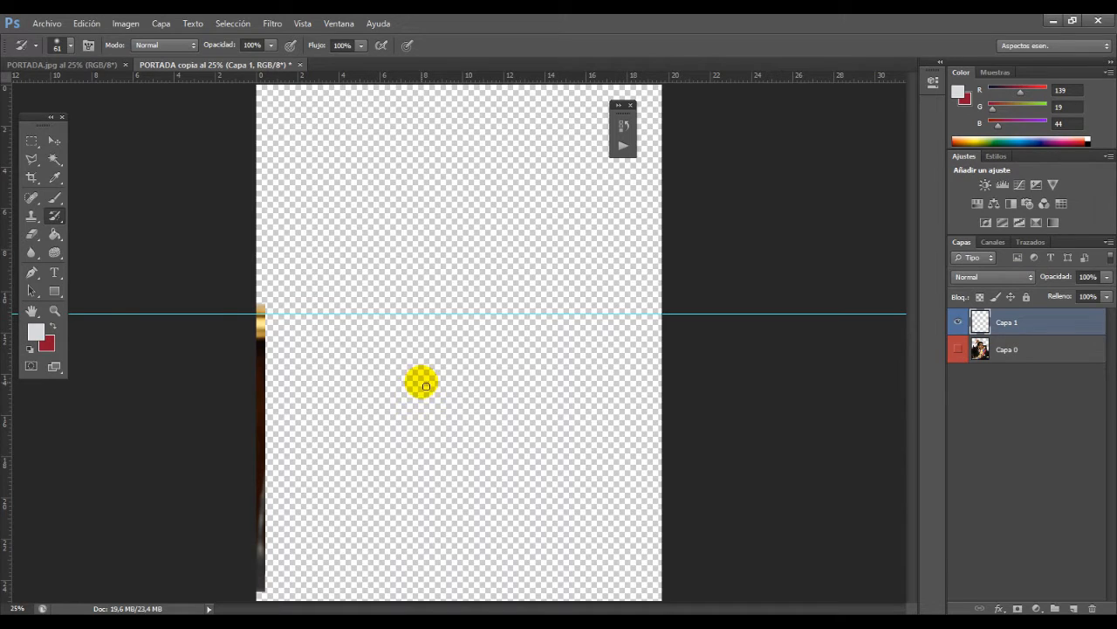
{"action": "left_click", "coordinate": [960, 349]}
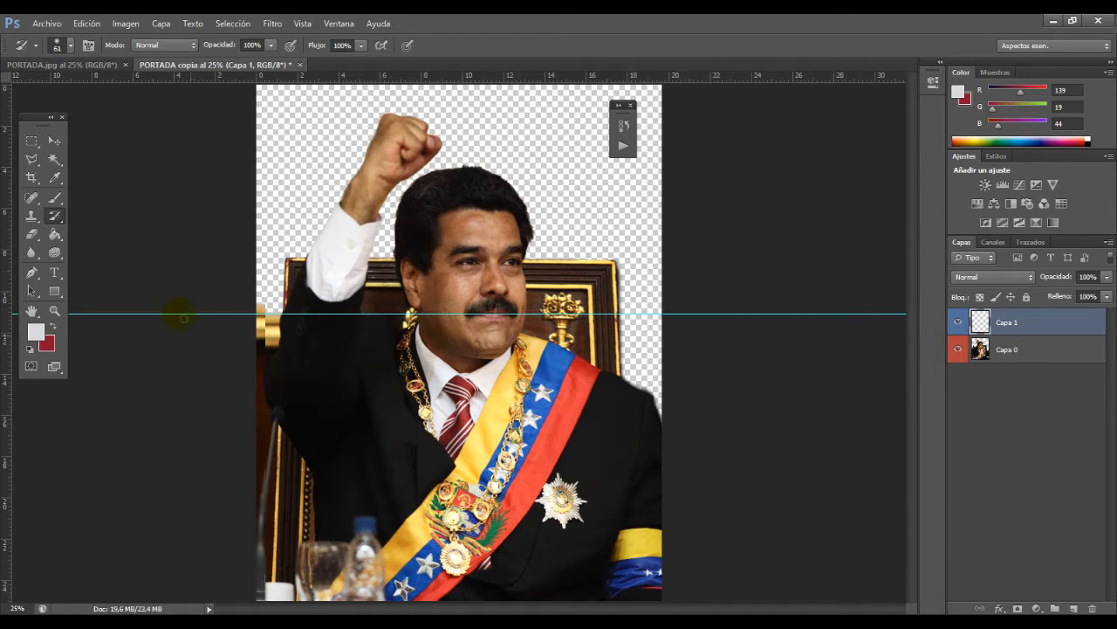
{"action": "left_click", "coordinate": [54, 140]}
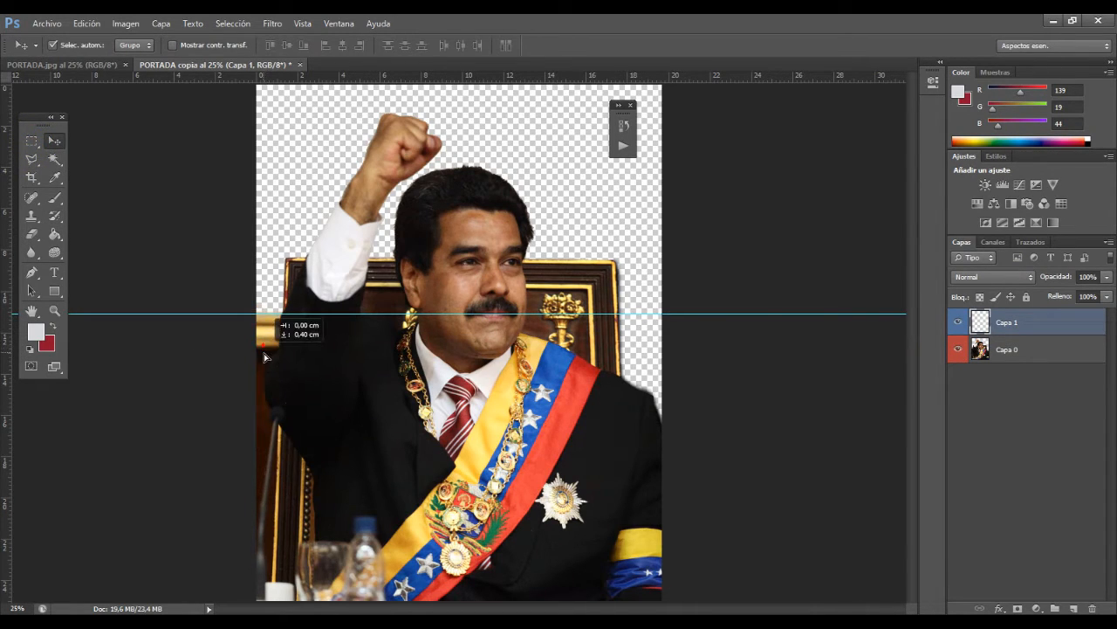
{"action": "left_click_drag", "start_coordinate": [260, 384], "coordinate": [622, 400]}
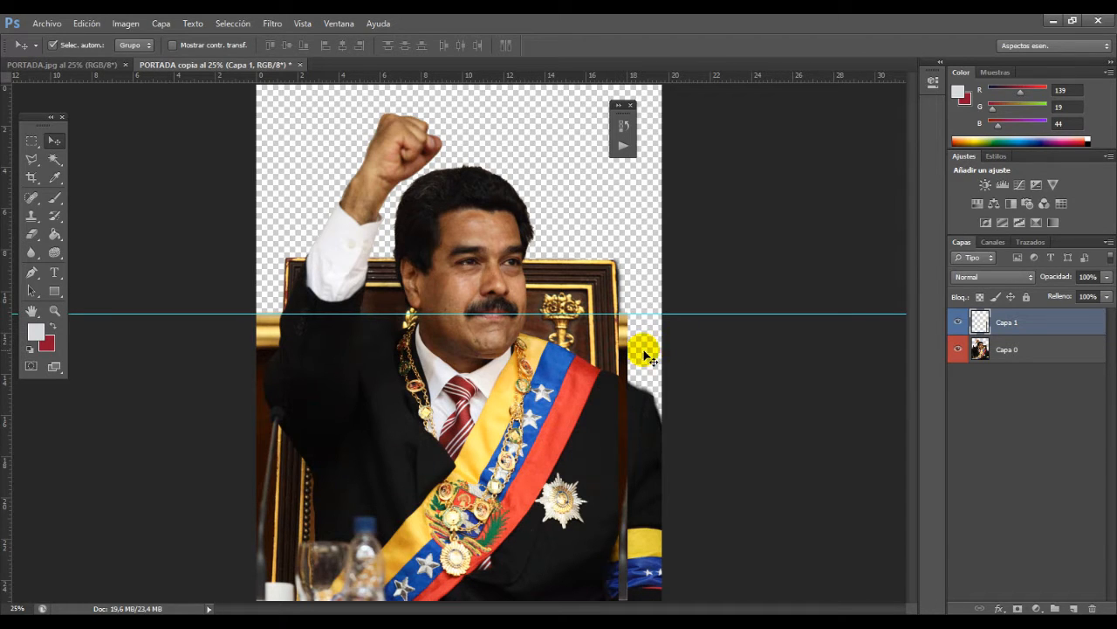
{"action": "left_click", "coordinate": [86, 24]}
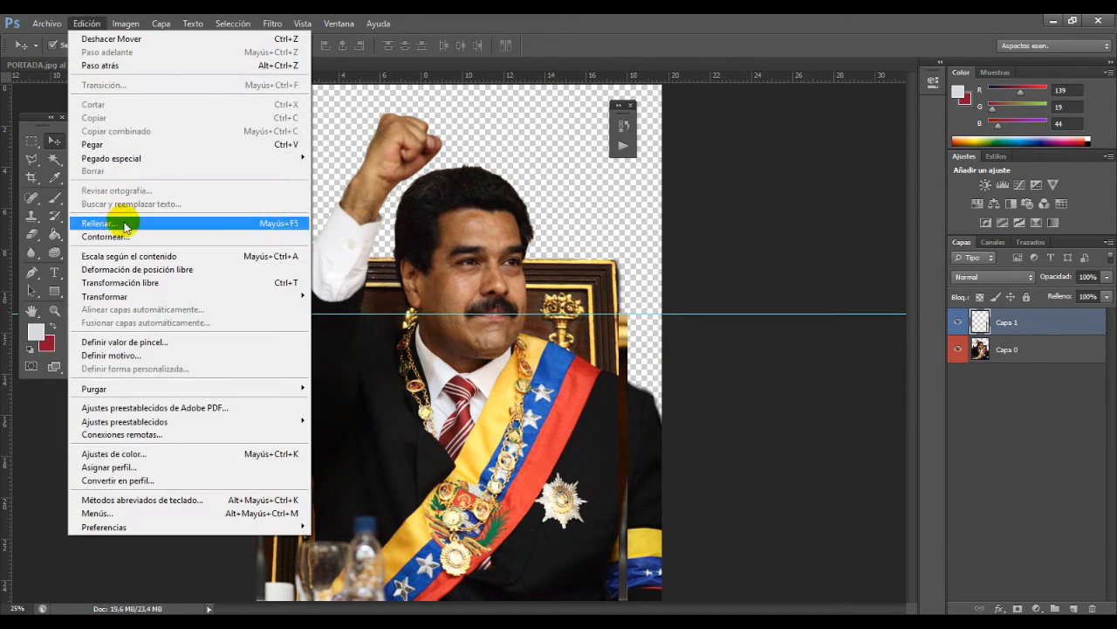
{"action": "left_click", "coordinate": [131, 282]}
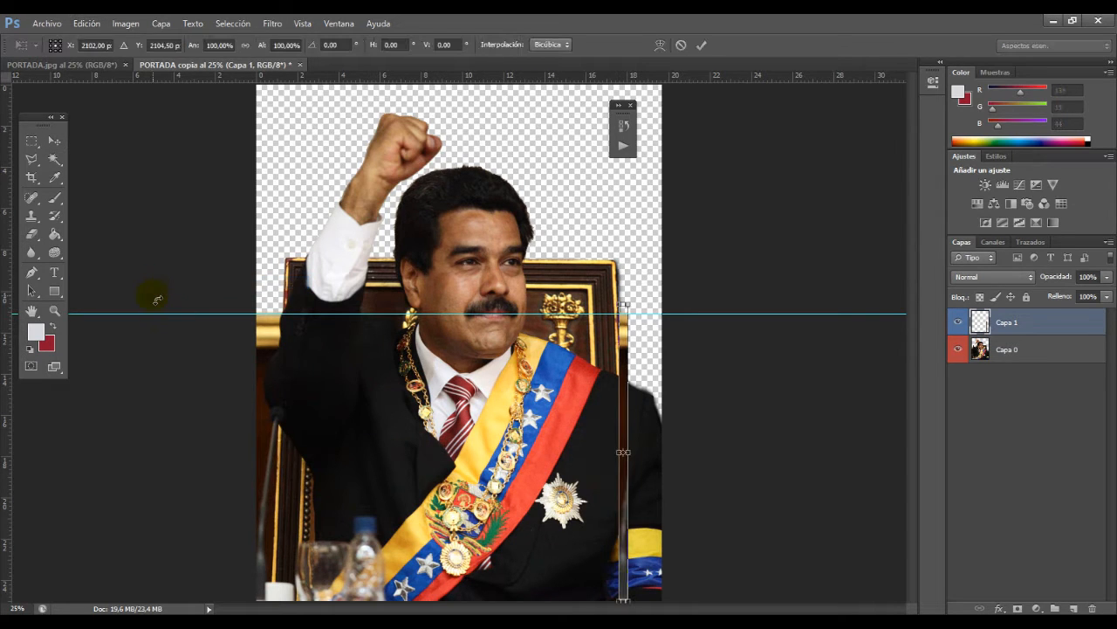
{"action": "key", "text": "Escape"}
Step: Stretch the moulding strip to about 477% width, reaching the image border, and place Capa 1 below Capa 0
{"action": "left_click", "coordinate": [125, 24]}
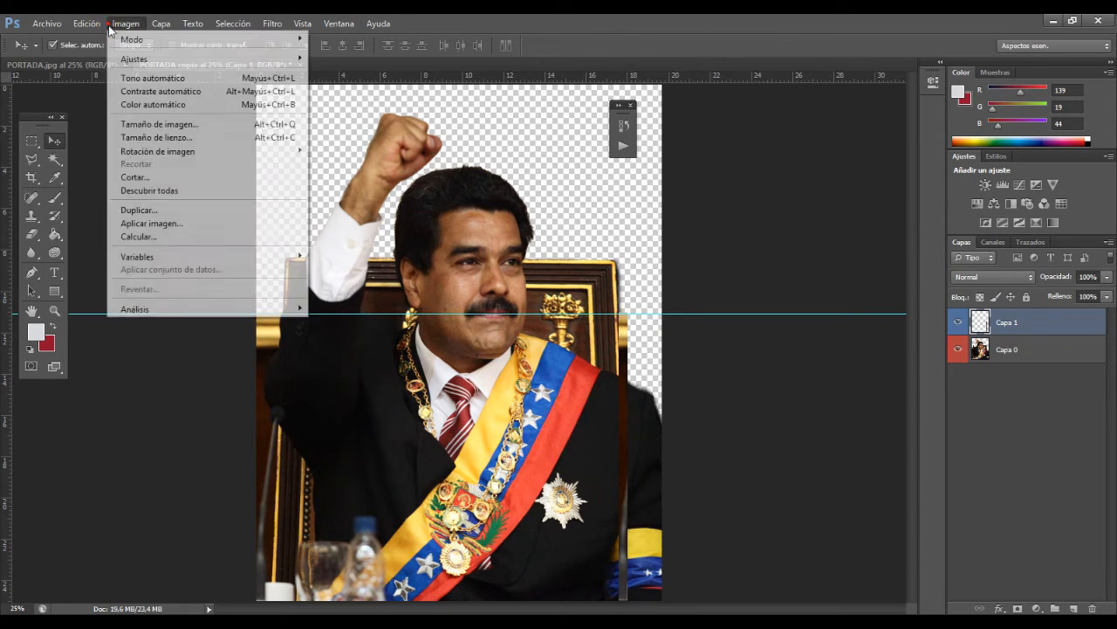
{"action": "mouse_move", "coordinate": [87, 23]}
{"action": "mouse_move", "coordinate": [163, 297]}
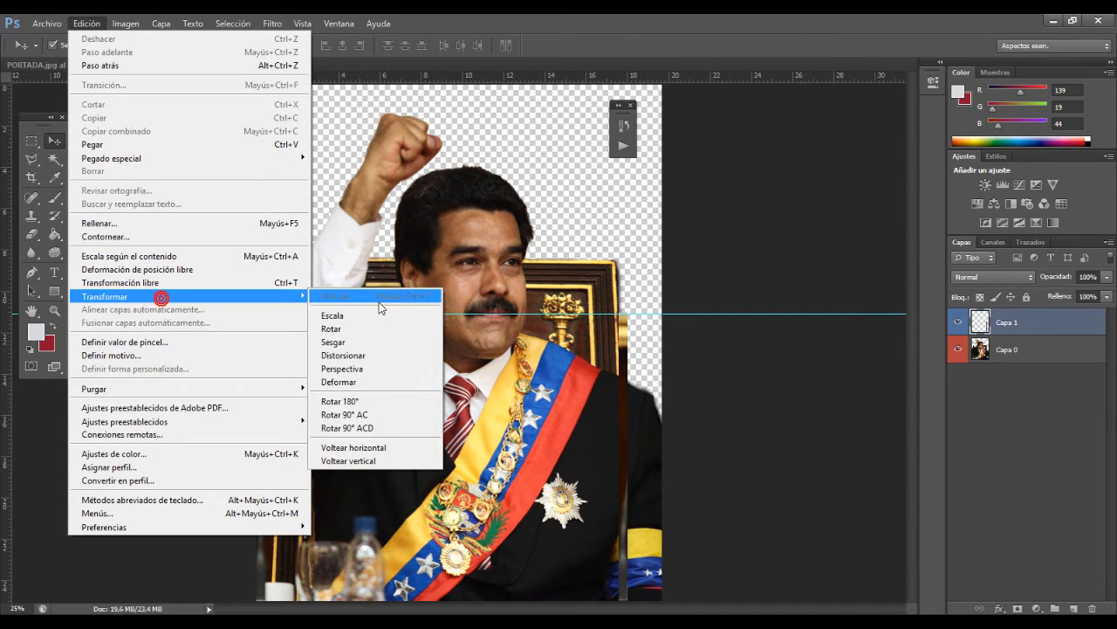
{"action": "left_click", "coordinate": [370, 377]}
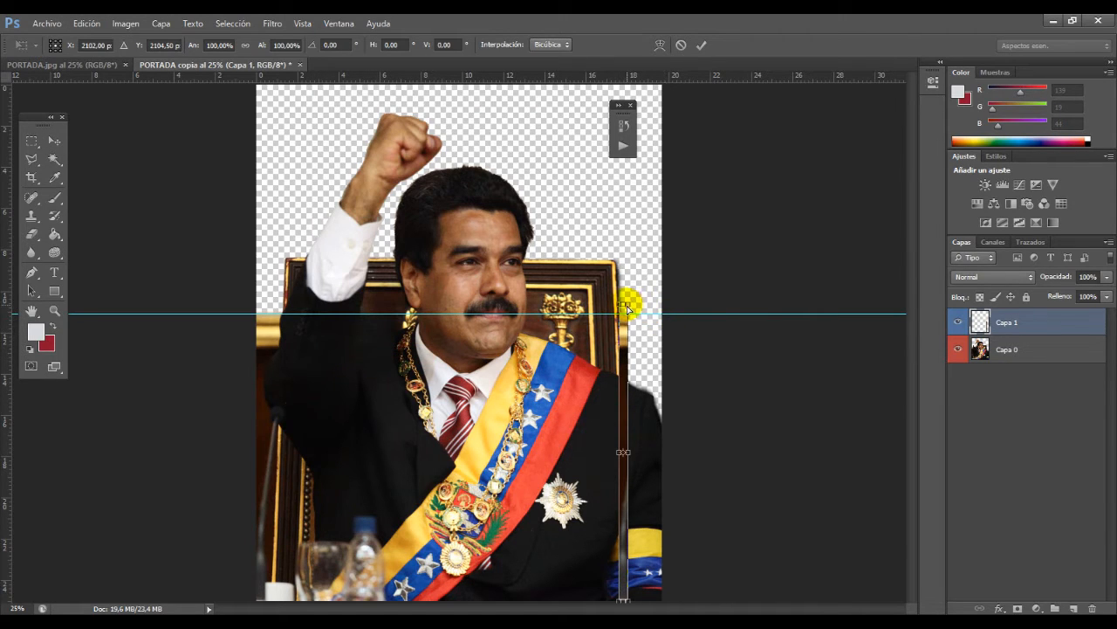
{"action": "left_click_drag", "start_coordinate": [631, 307], "coordinate": [662, 306]}
{"action": "left_click_drag", "start_coordinate": [623, 600], "coordinate": [669, 604]}
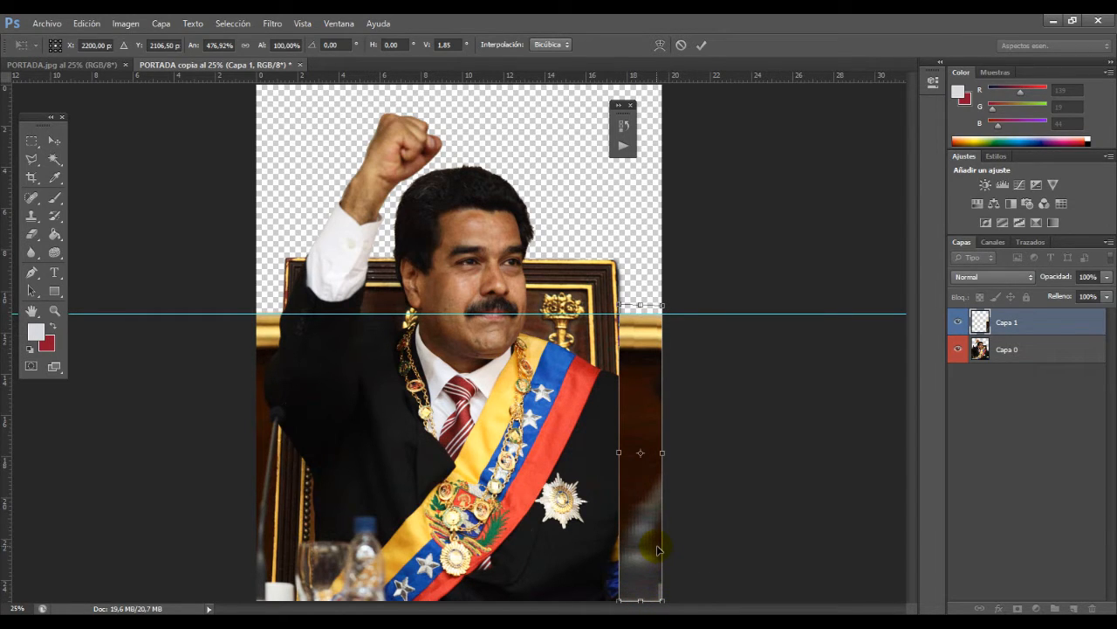
{"action": "key", "text": "Return"}
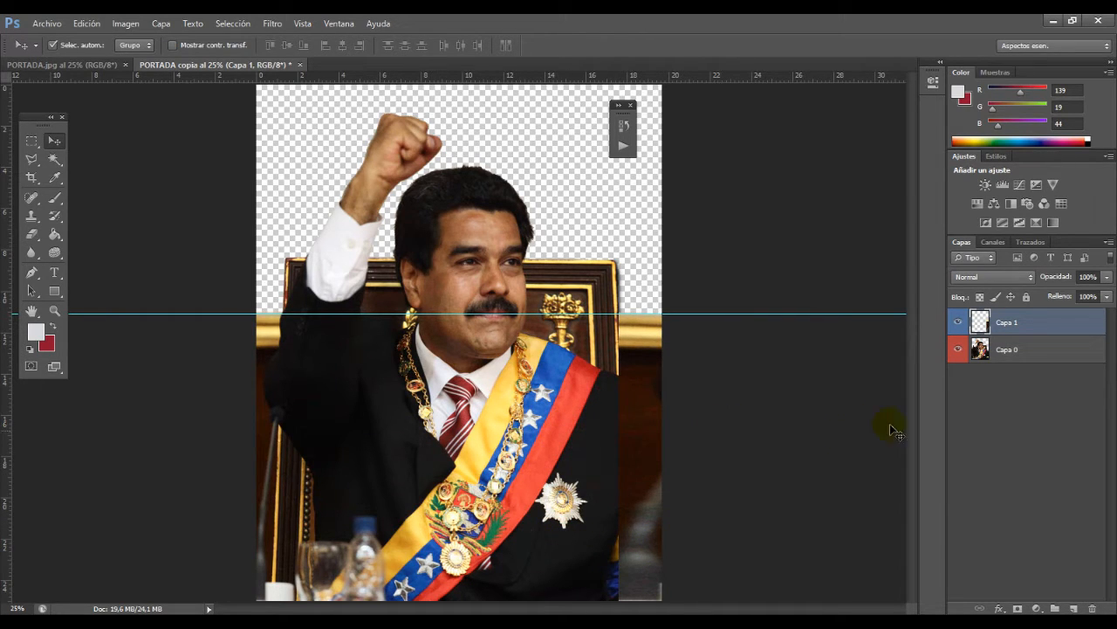
{"action": "left_click_drag", "start_coordinate": [1024, 327], "coordinate": [1020, 364]}
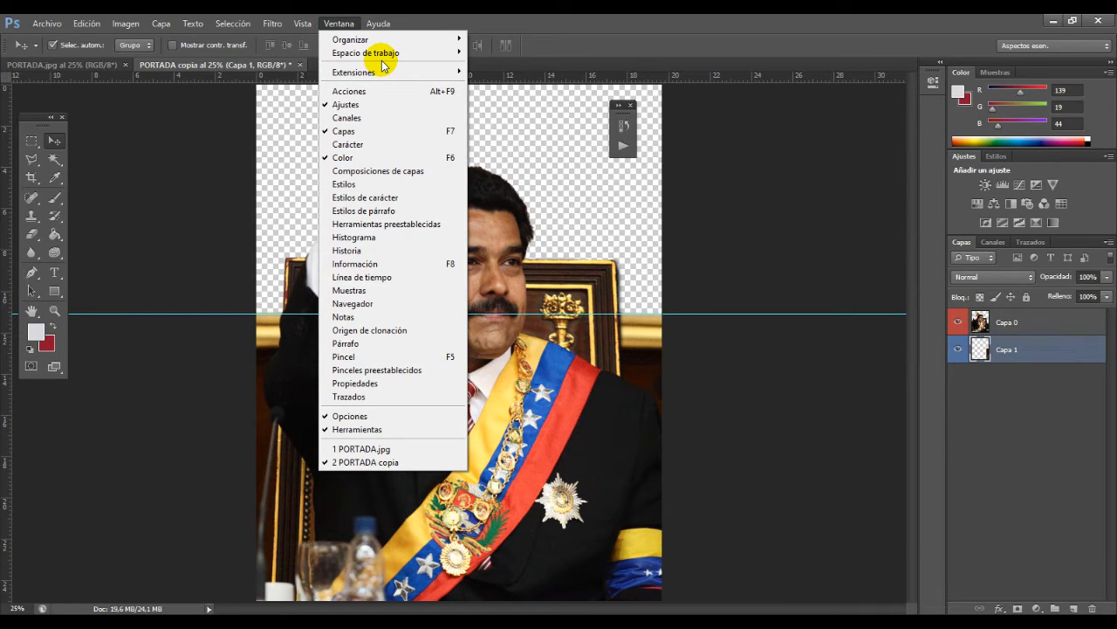
Step: Display the document history beside the image and create a new snapshot of the current state
{"action": "left_click", "coordinate": [388, 250]}
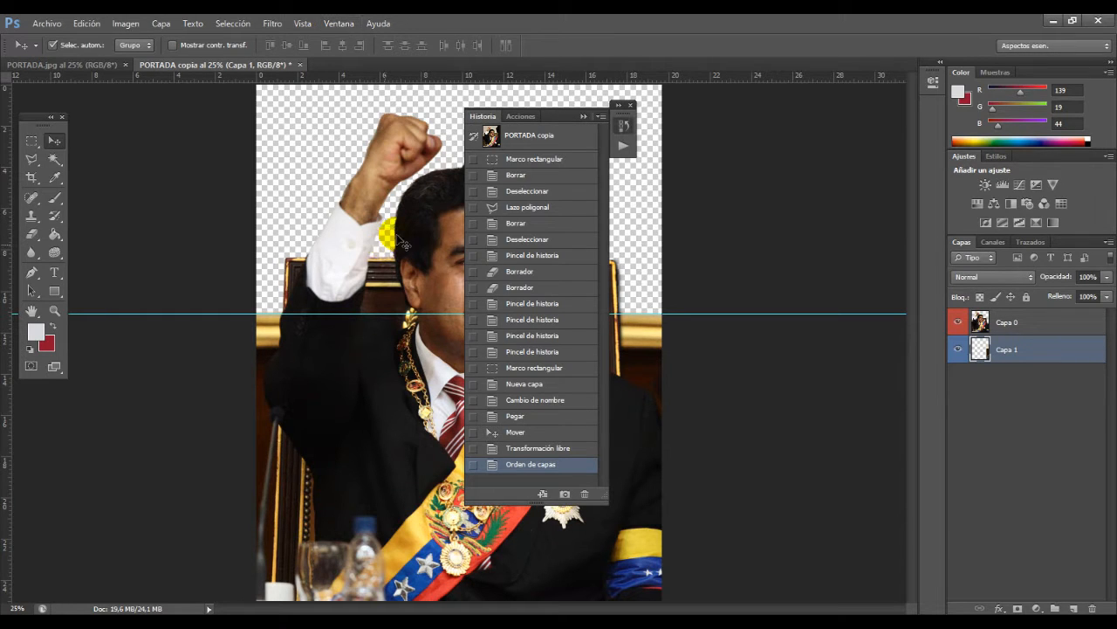
{"action": "left_click_drag", "start_coordinate": [556, 115], "coordinate": [785, 132]}
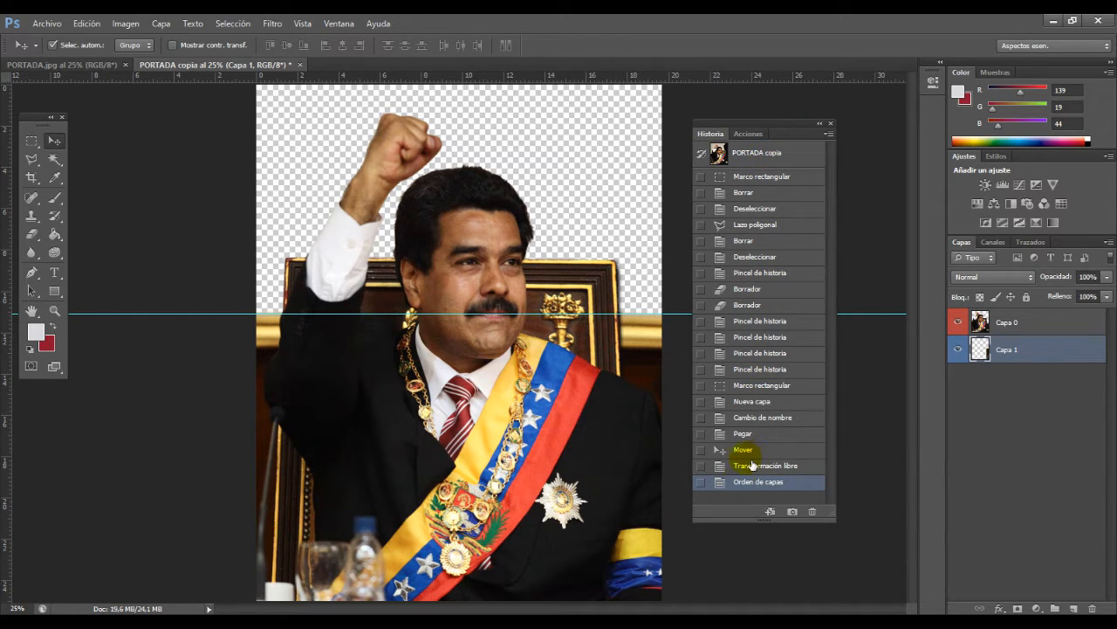
{"action": "left_click", "coordinate": [791, 512]}
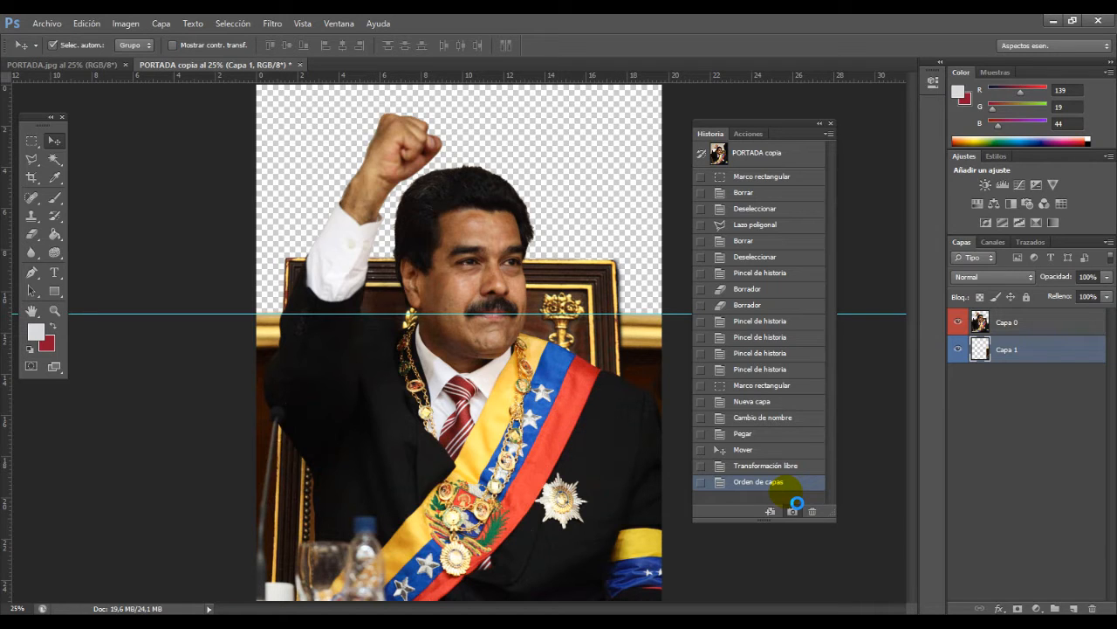
{"action": "left_click", "coordinate": [792, 509]}
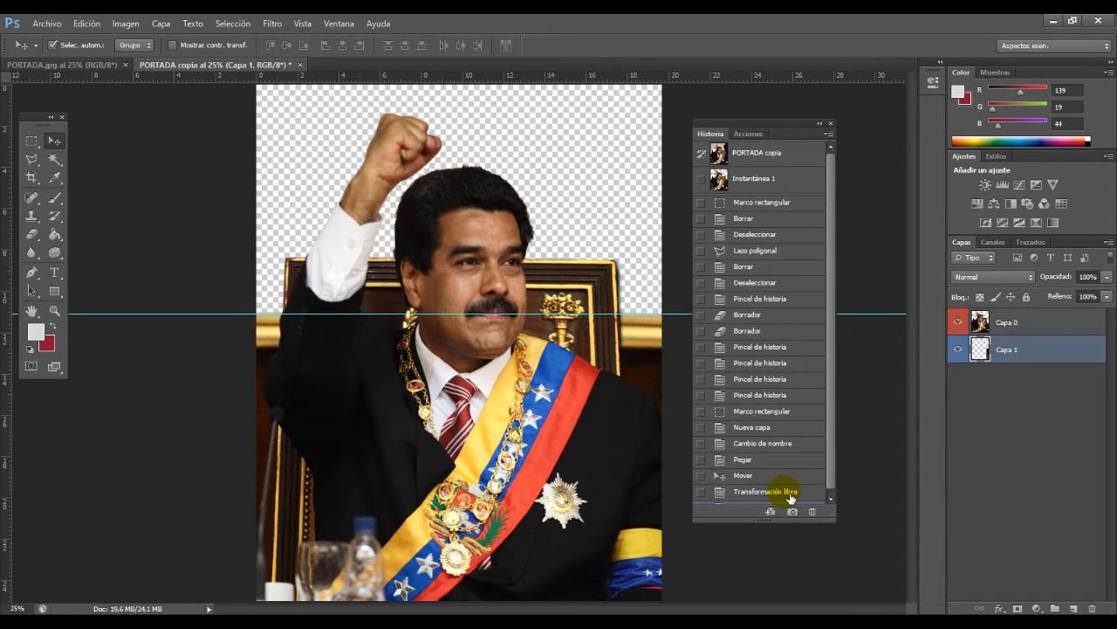
Step: Compare the original image, the snapshot and the earlier polygonal lasso and delete states, ending on Instantánea 1
{"action": "left_click", "coordinate": [762, 168]}
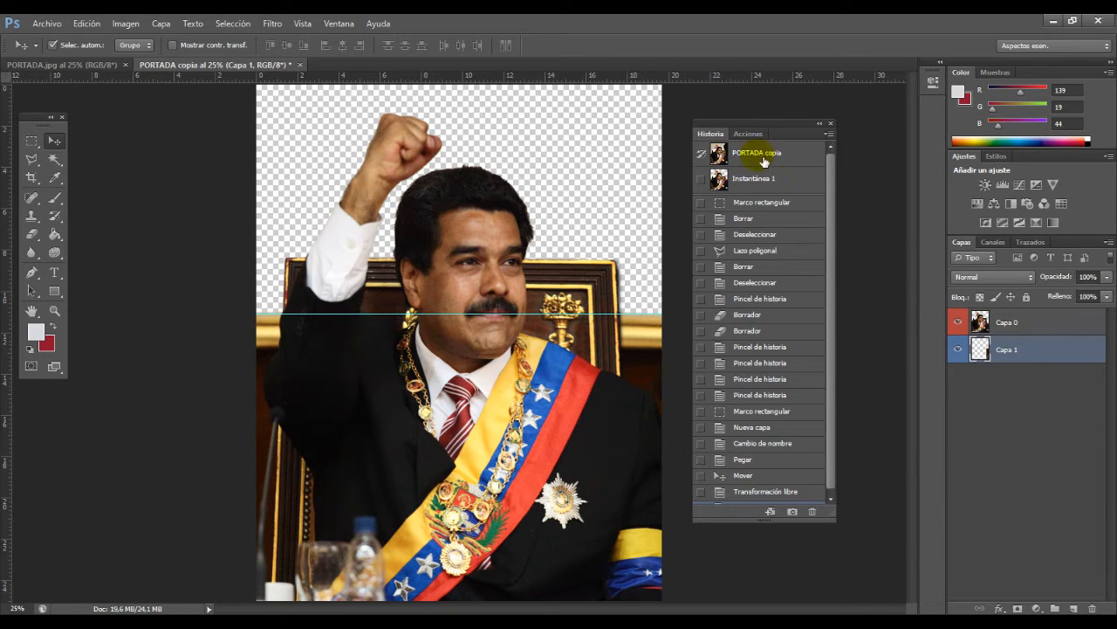
{"action": "left_click", "coordinate": [772, 155]}
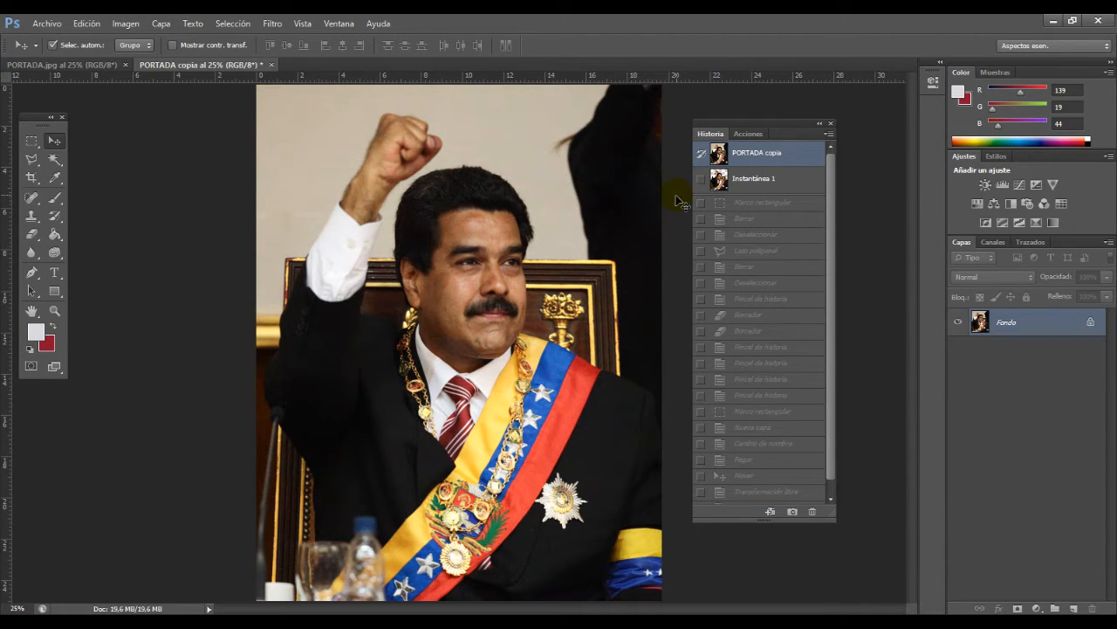
{"action": "left_click", "coordinate": [756, 179]}
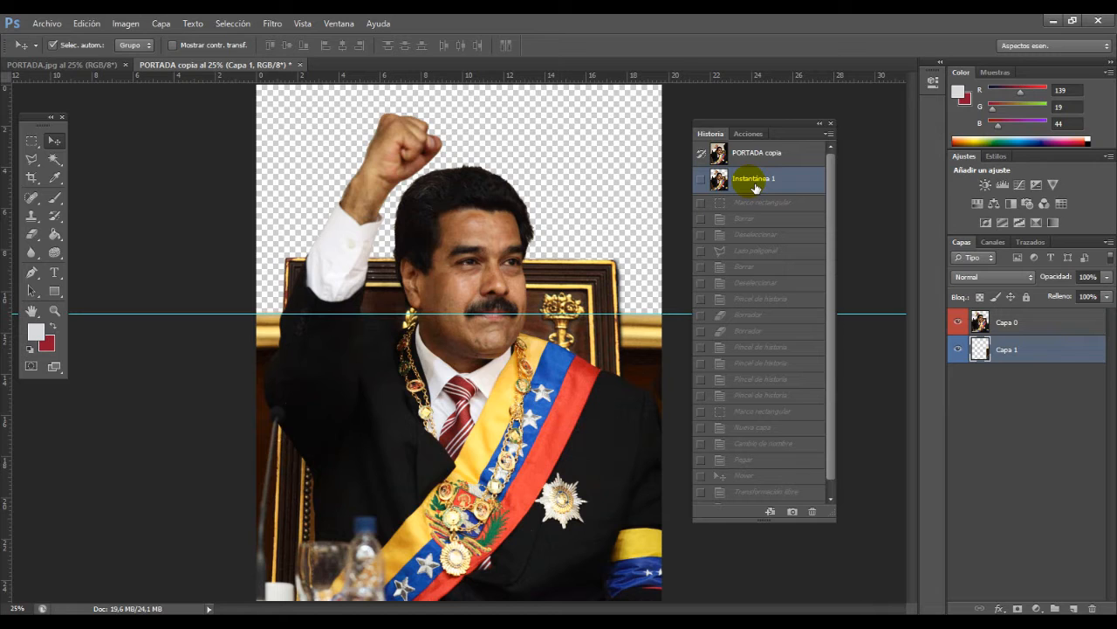
{"action": "left_click", "coordinate": [770, 251]}
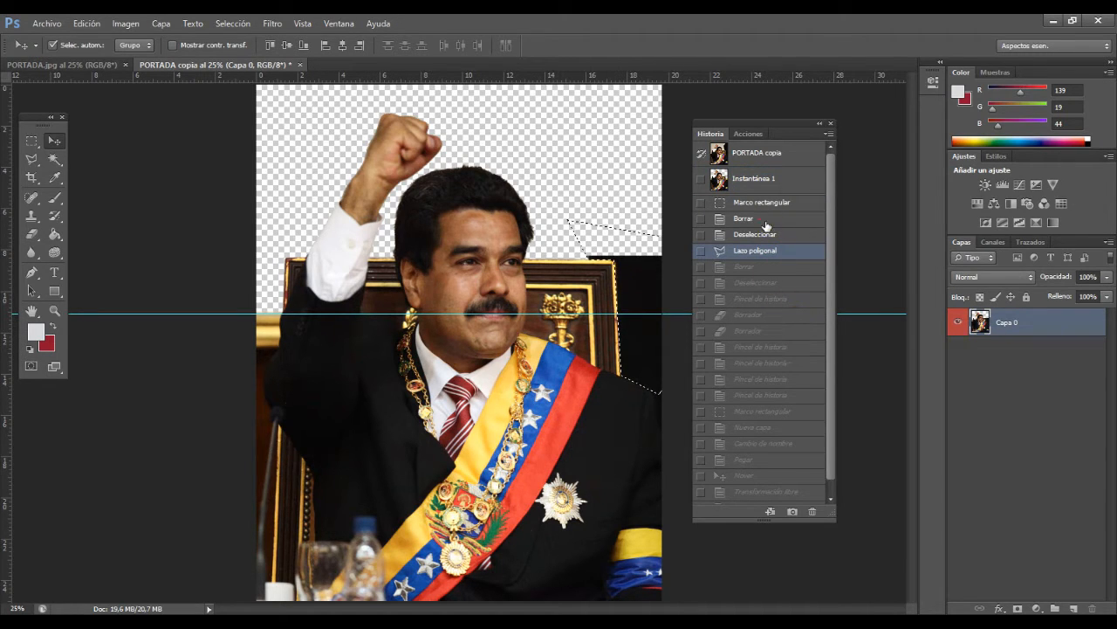
{"action": "left_click", "coordinate": [788, 250]}
{"action": "left_click", "coordinate": [775, 220]}
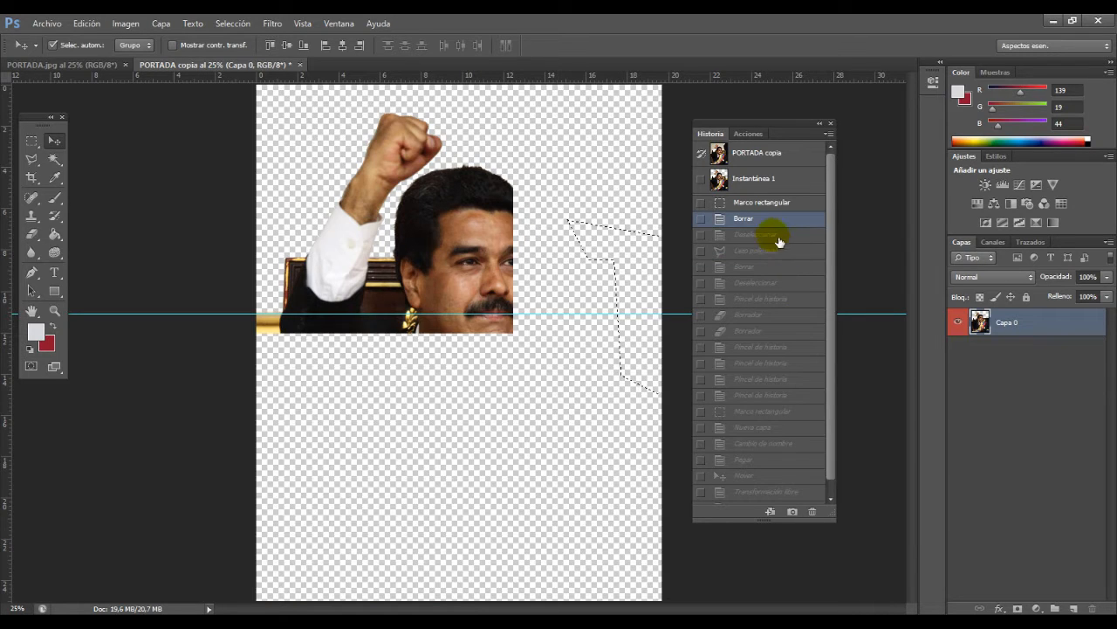
{"action": "left_click", "coordinate": [753, 182]}
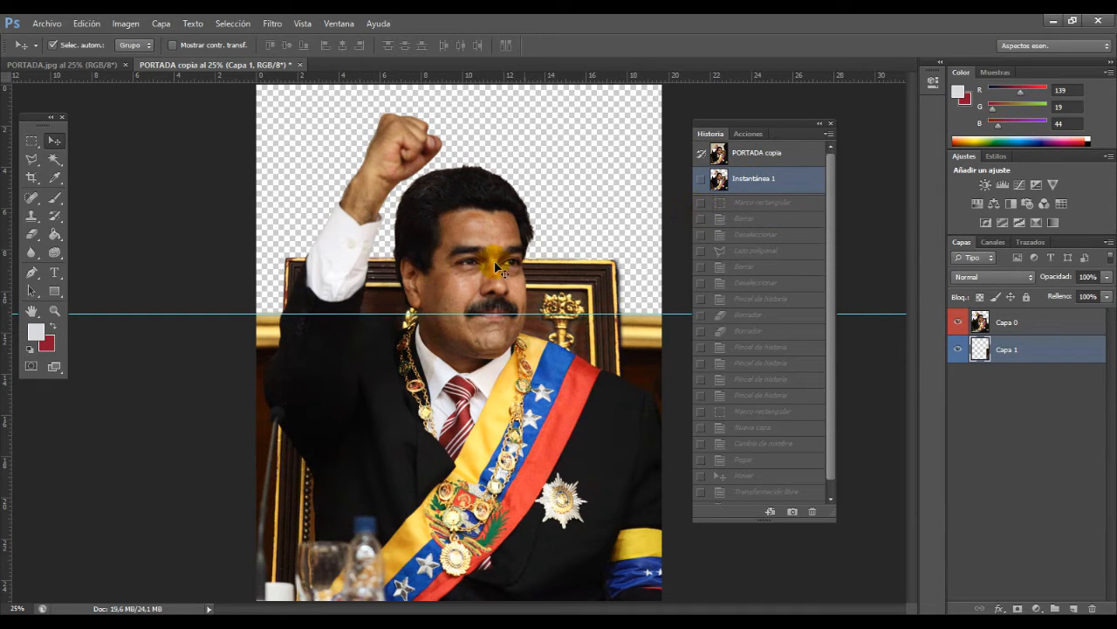
{"action": "left_click", "coordinate": [756, 178]}
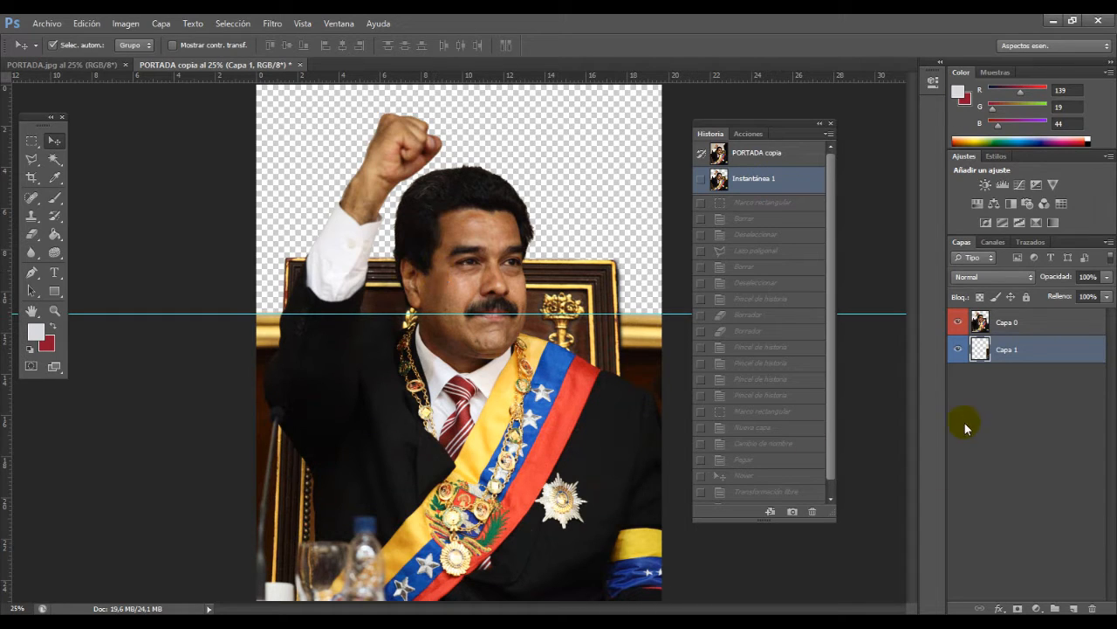
Step: Try flattening the image, and revert to the Instantánea 1 snapshot
{"action": "left_click", "coordinate": [127, 24]}
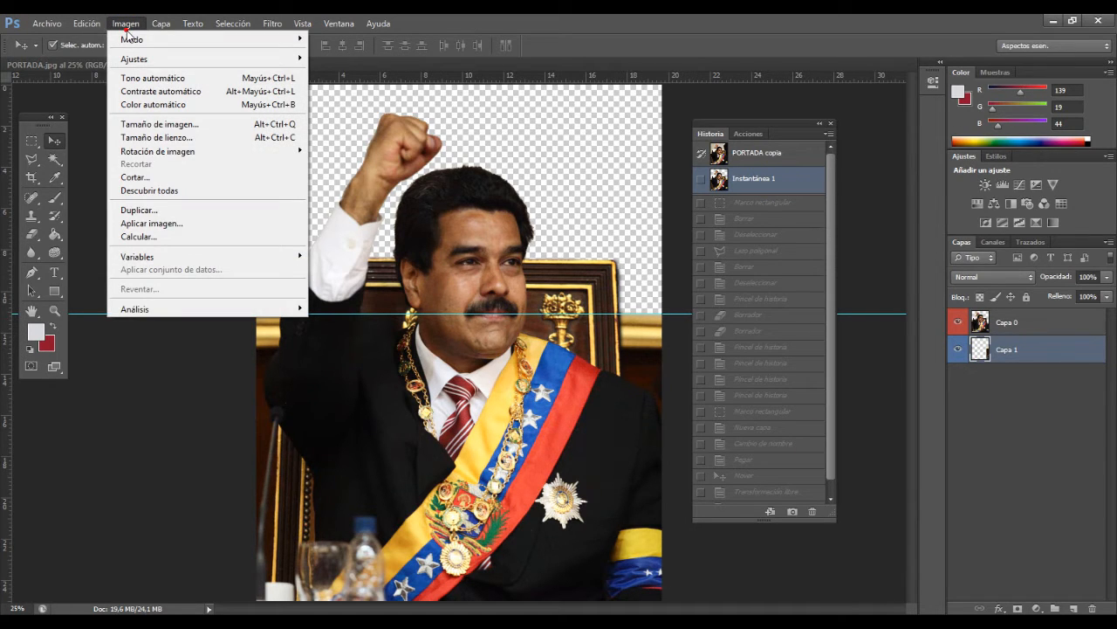
{"action": "left_click", "coordinate": [126, 27]}
{"action": "left_click", "coordinate": [160, 24]}
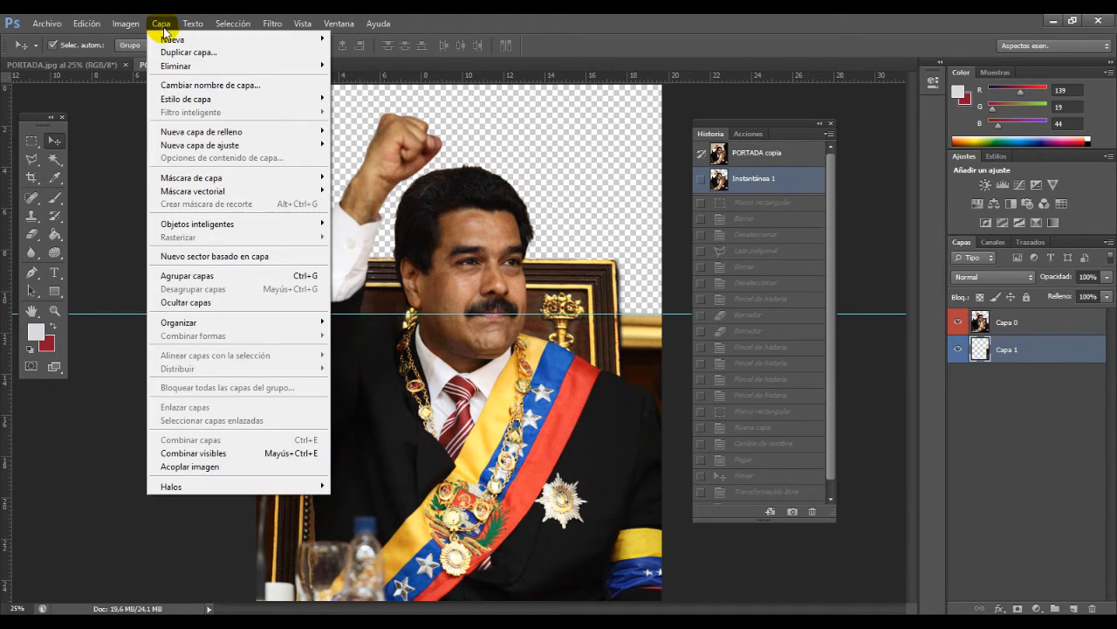
{"action": "left_click", "coordinate": [215, 467]}
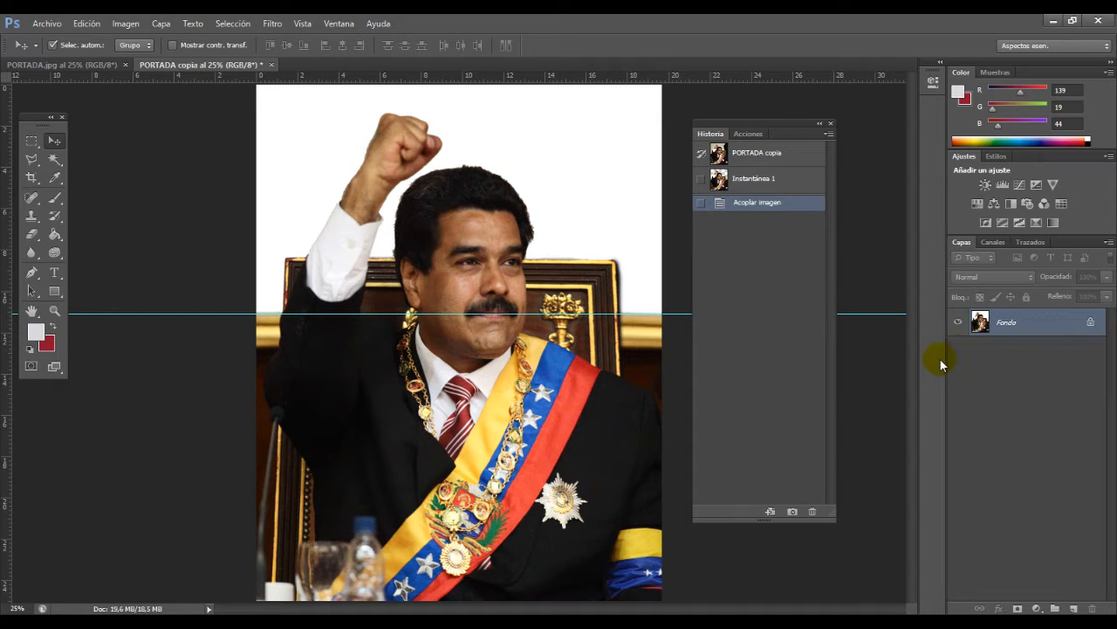
{"action": "left_click", "coordinate": [774, 181]}
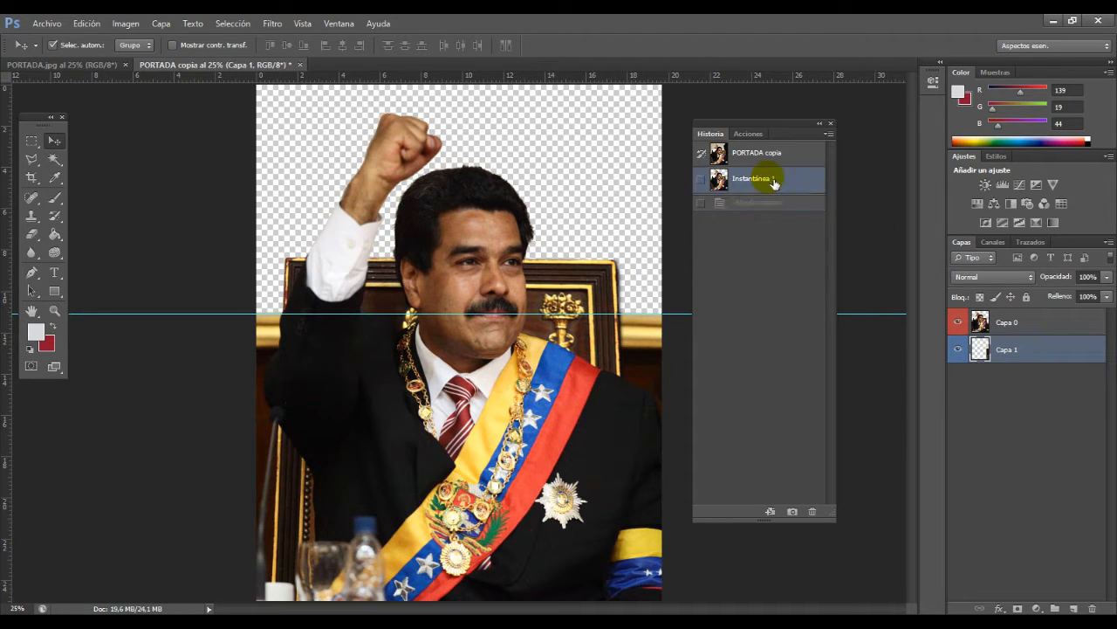
Step: Merge the visible layers Capa 0 and Capa 1 into one layer, keeping the transparent background
{"action": "left_click", "coordinate": [172, 25]}
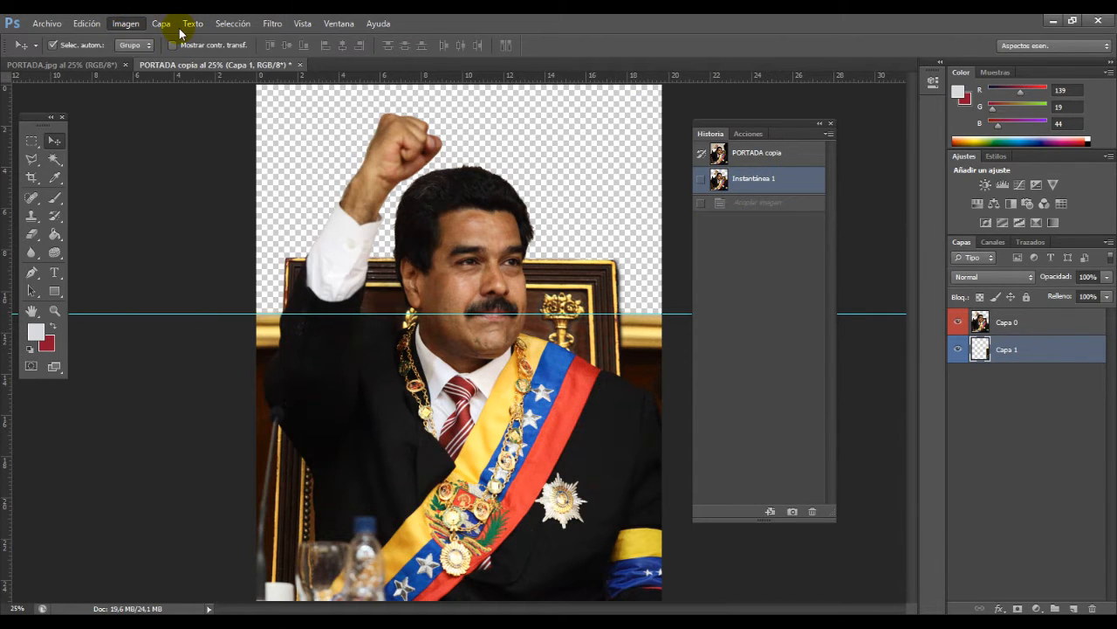
{"action": "left_click", "coordinate": [162, 23]}
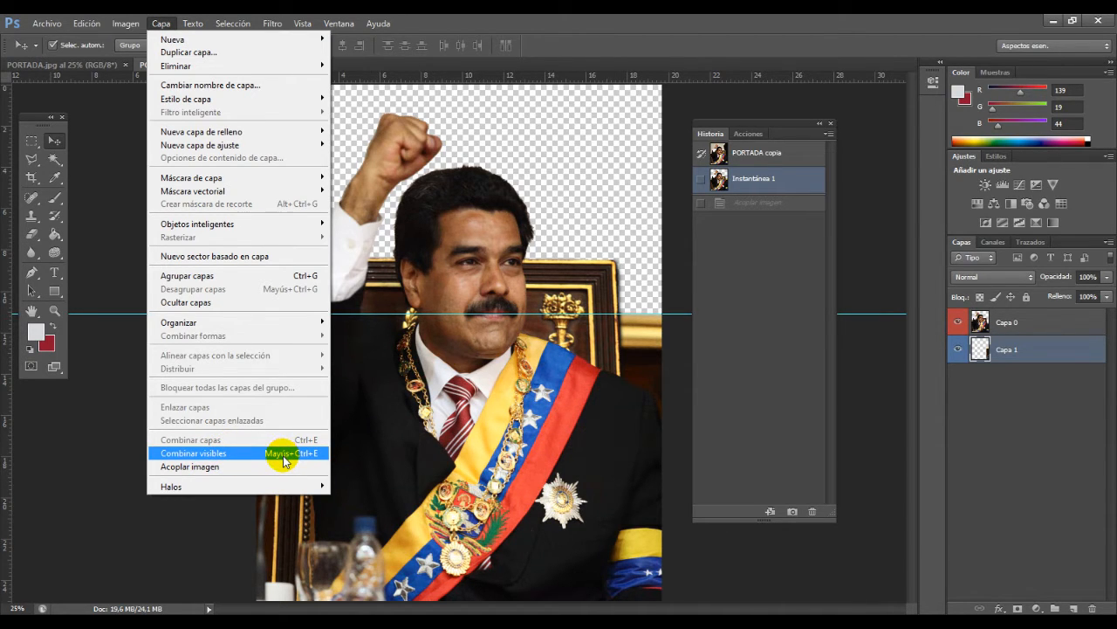
{"action": "left_click", "coordinate": [285, 457]}
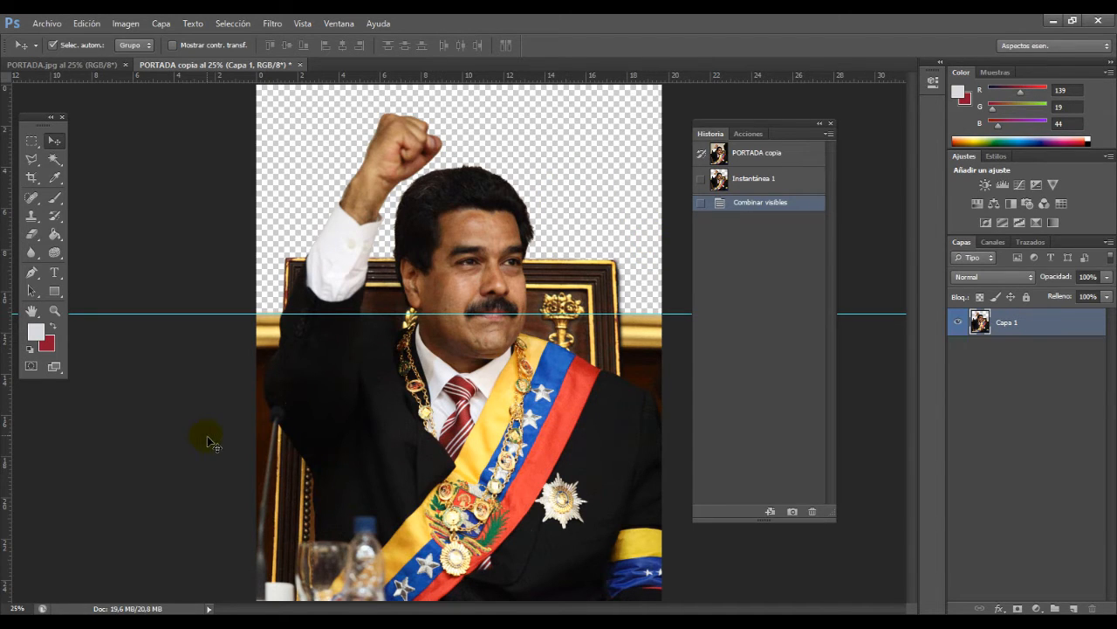
{"action": "left_click", "coordinate": [310, 292]}
{"action": "left_click", "coordinate": [483, 404]}
Step: Duplicate the merged image as a new document named PORTADA copia 2
{"action": "left_click", "coordinate": [125, 24]}
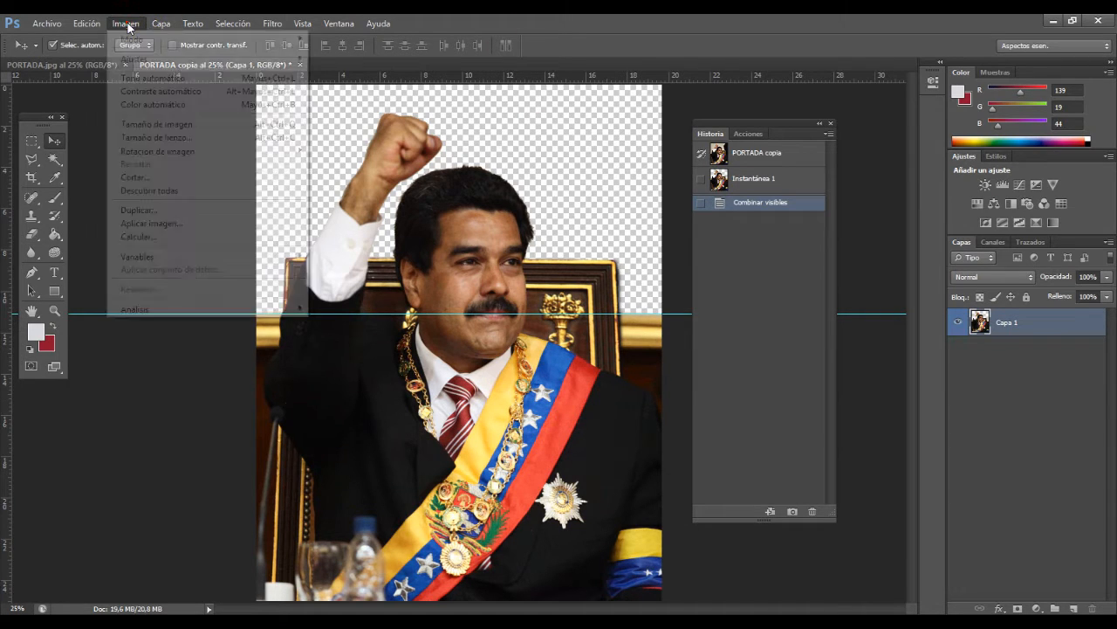
{"action": "left_click", "coordinate": [189, 209]}
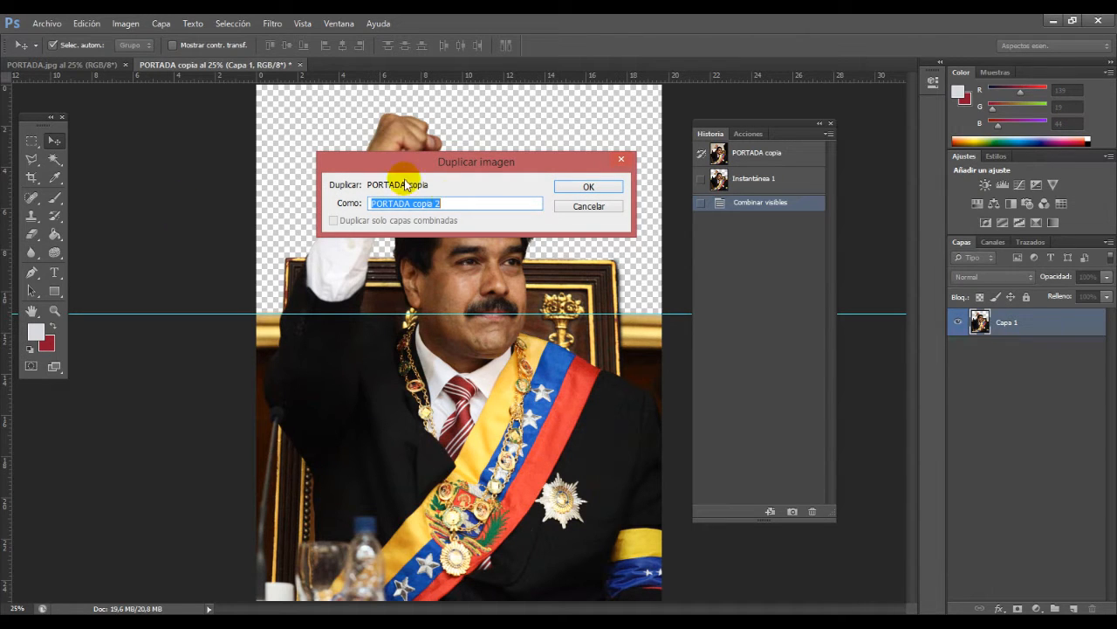
{"action": "left_click", "coordinate": [599, 187]}
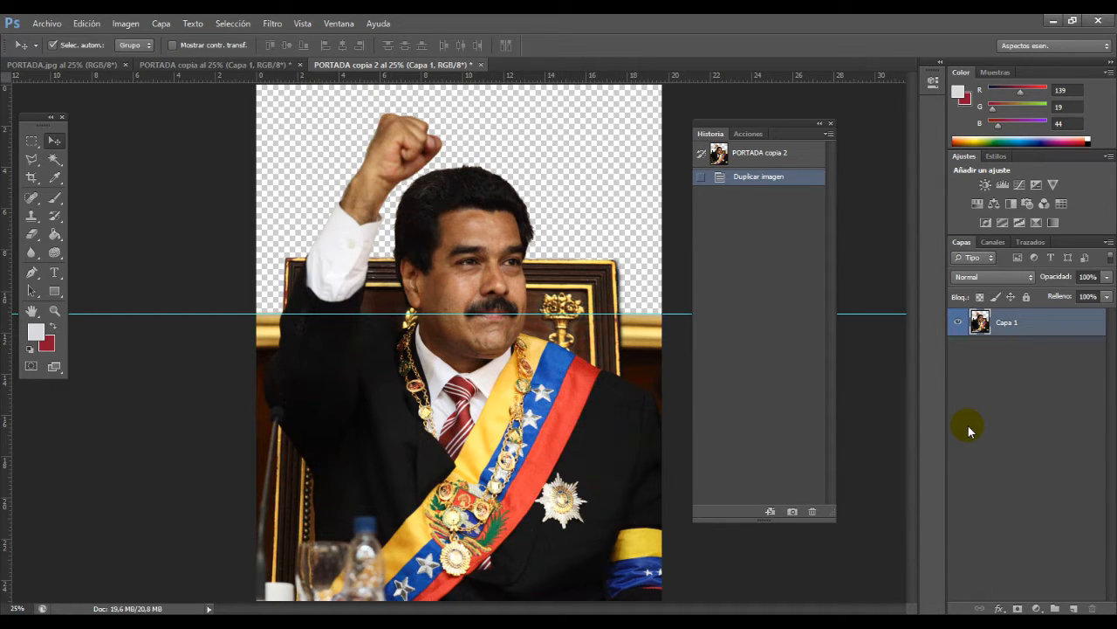
Step: Try a Brightness/Contrast adjustment on Capa 1 with brightness 36 and contrast -47, and cancel it
{"action": "left_click", "coordinate": [126, 24]}
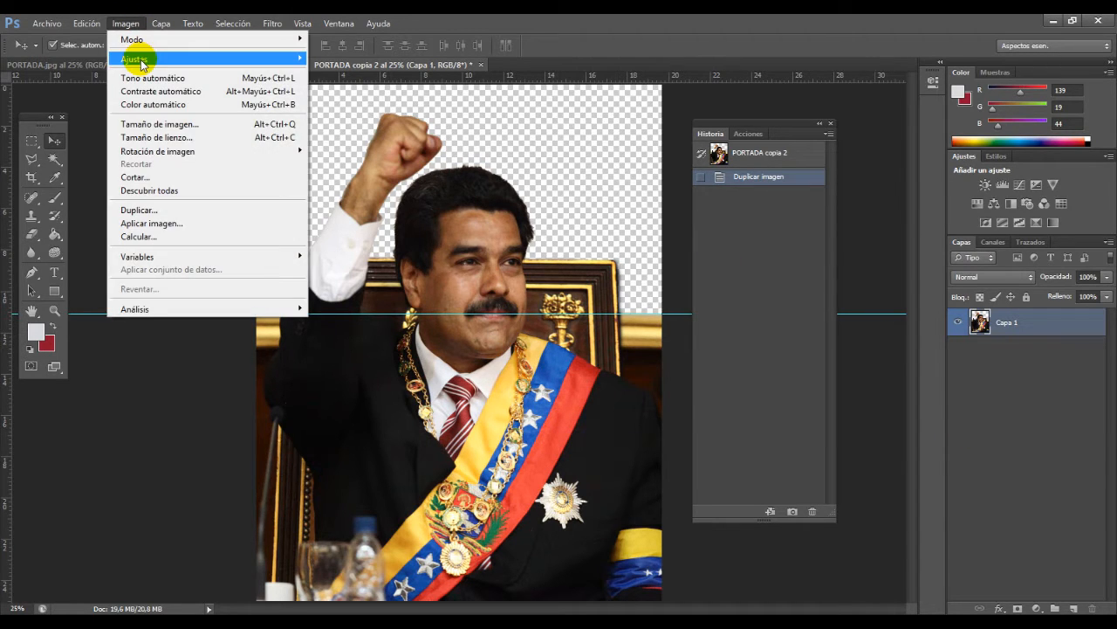
{"action": "mouse_move", "coordinate": [140, 62]}
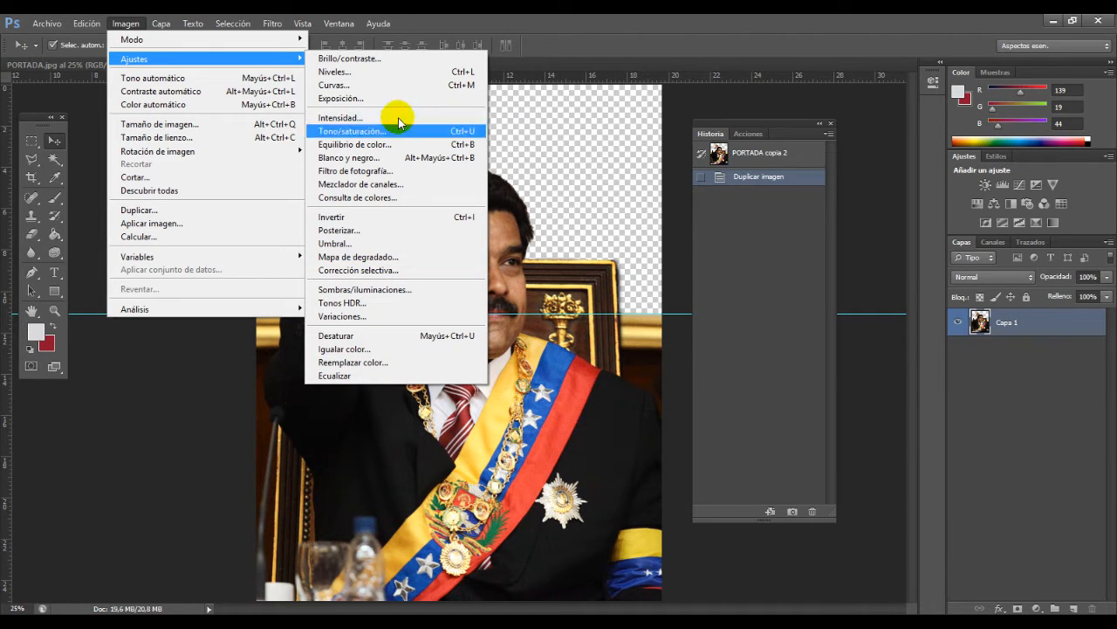
{"action": "left_click", "coordinate": [354, 58]}
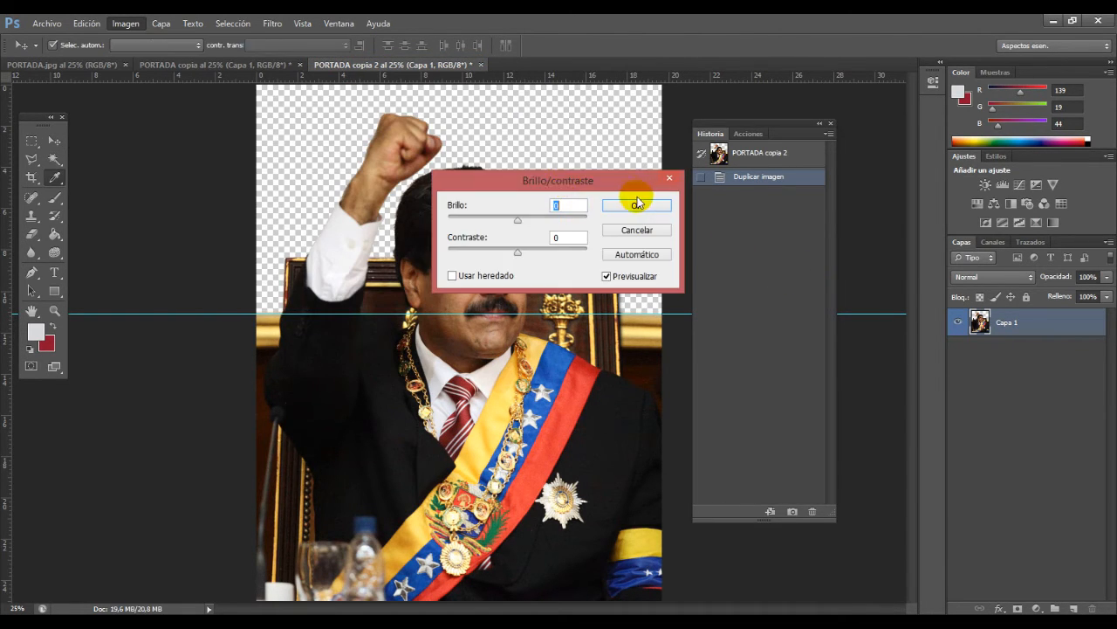
{"action": "left_click_drag", "start_coordinate": [624, 180], "coordinate": [803, 140]}
{"action": "left_click_drag", "start_coordinate": [696, 179], "coordinate": [627, 227]}
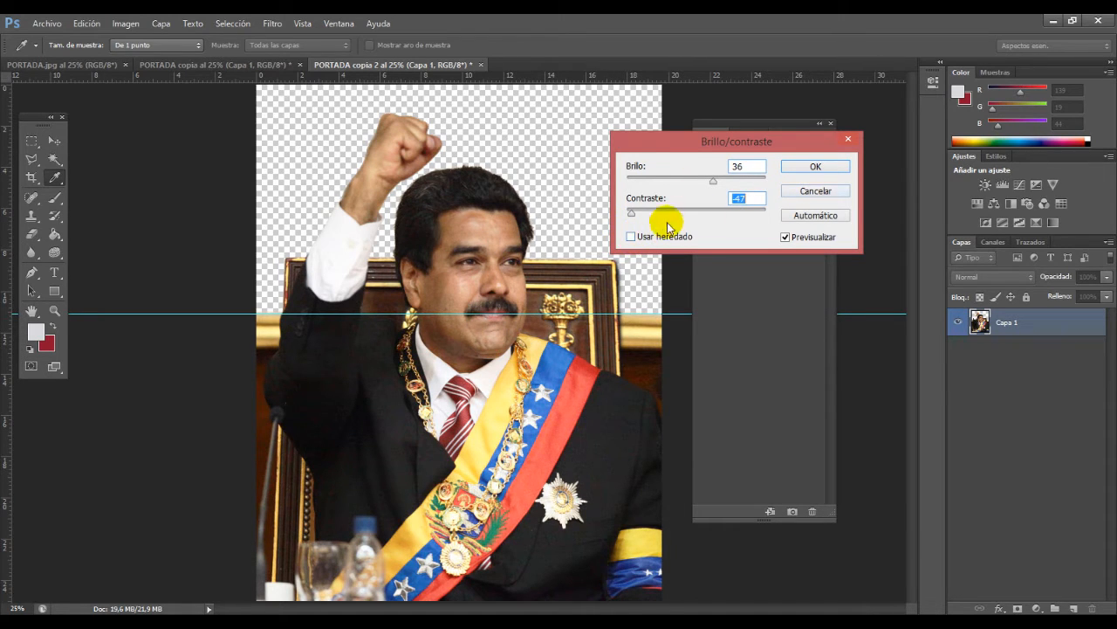
{"action": "left_click", "coordinate": [828, 190]}
{"action": "key", "text": "v"}
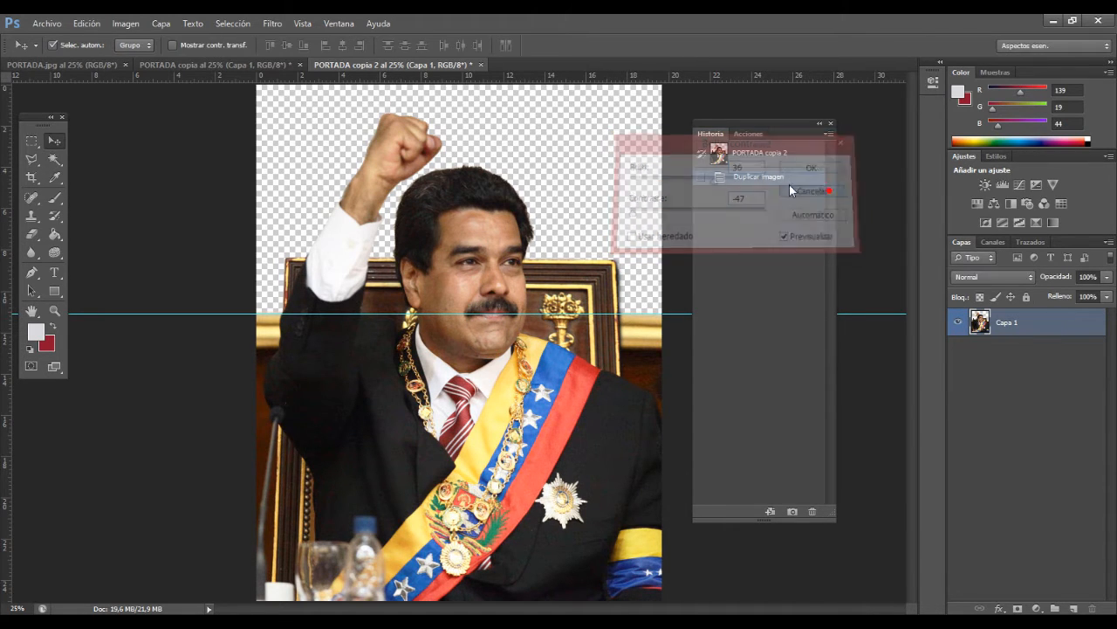
Step: Try the Levels adjustment's channel list and input and output sliders on Capa 1, and cancel it
{"action": "left_click", "coordinate": [126, 23]}
{"action": "mouse_move", "coordinate": [142, 59]}
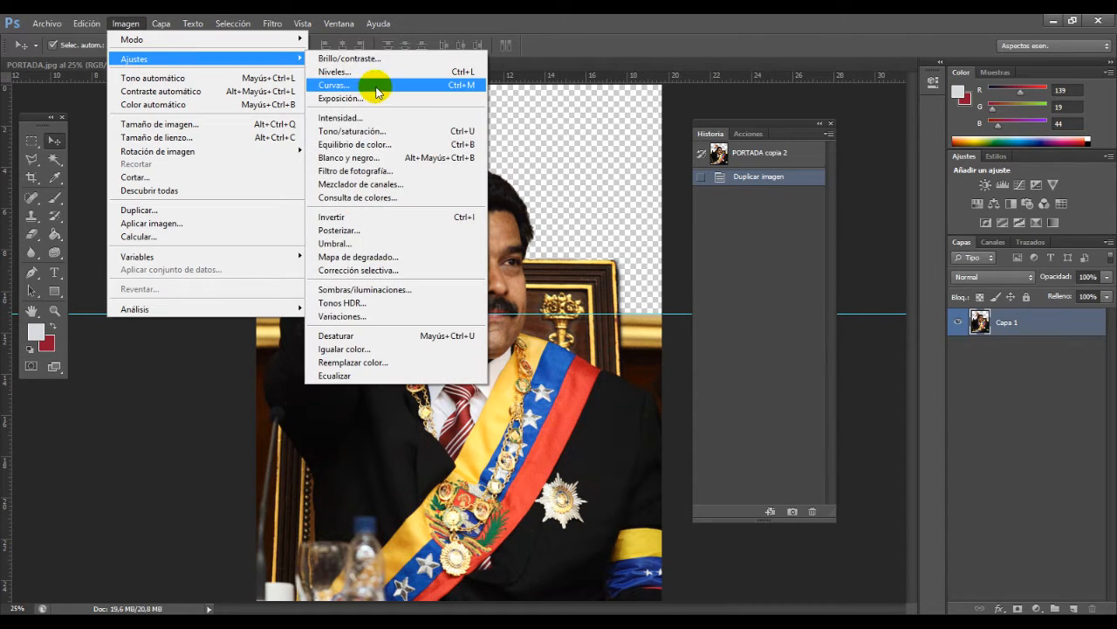
{"action": "left_click", "coordinate": [376, 72]}
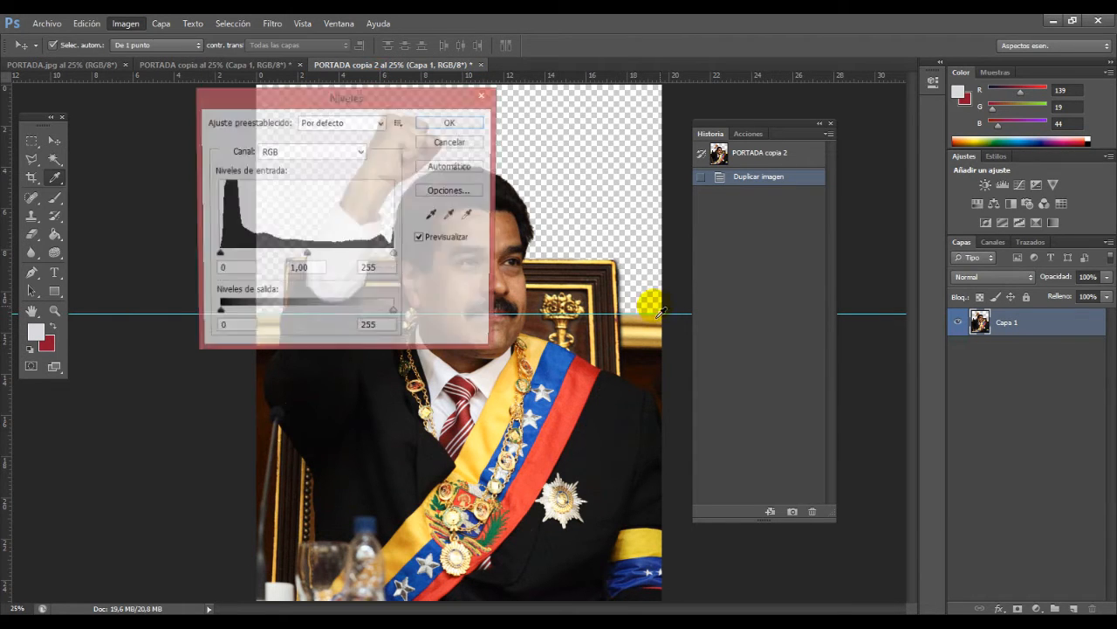
{"action": "left_click_drag", "start_coordinate": [384, 96], "coordinate": [814, 124]}
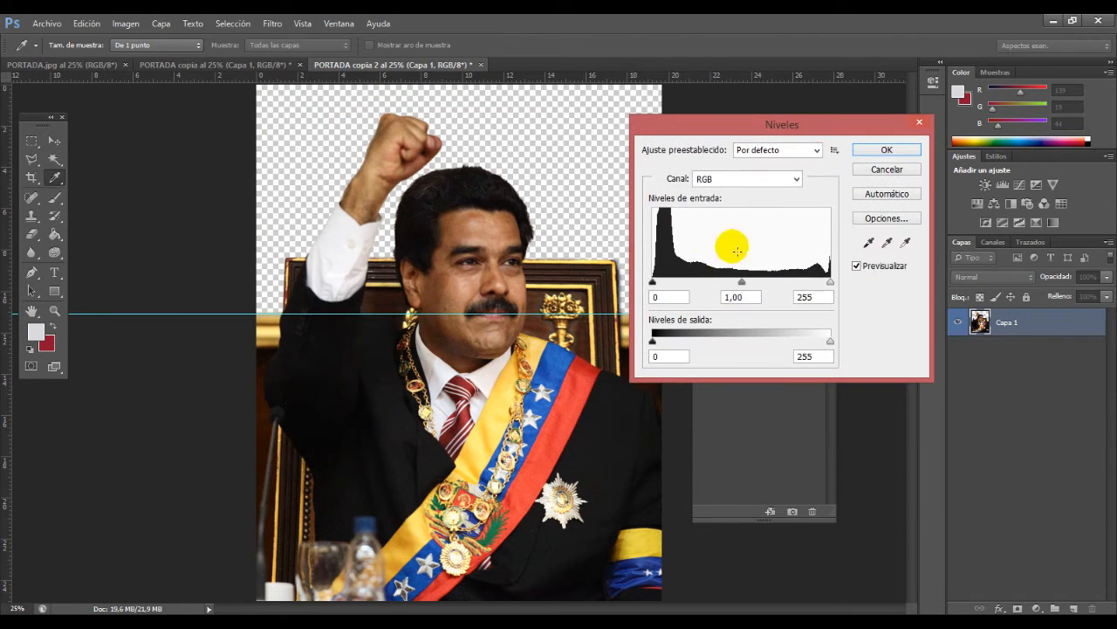
{"action": "left_click", "coordinate": [729, 179]}
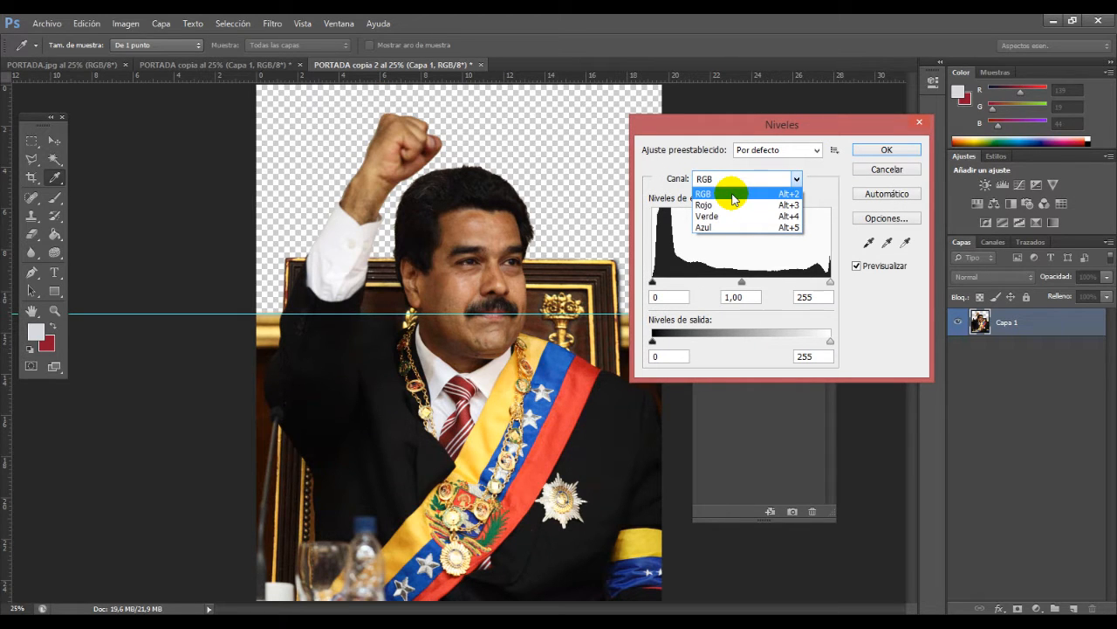
{"action": "left_click", "coordinate": [789, 183]}
{"action": "mouse_move", "coordinate": [653, 282]}
{"action": "left_mouse_down"}
{"action": "mouse_move", "coordinate": [681, 284]}
{"action": "mouse_move", "coordinate": [653, 284]}
{"action": "left_mouse_up"}
{"action": "mouse_move", "coordinate": [830, 282]}
{"action": "left_mouse_down"}
{"action": "mouse_move", "coordinate": [748, 282]}
{"action": "mouse_move", "coordinate": [831, 282]}
{"action": "left_mouse_up"}
{"action": "mouse_move", "coordinate": [653, 341]}
{"action": "left_mouse_down"}
{"action": "mouse_move", "coordinate": [707, 345]}
{"action": "mouse_move", "coordinate": [653, 342]}
{"action": "left_mouse_up"}
{"action": "left_click_drag", "start_coordinate": [830, 342], "coordinate": [873, 341]}
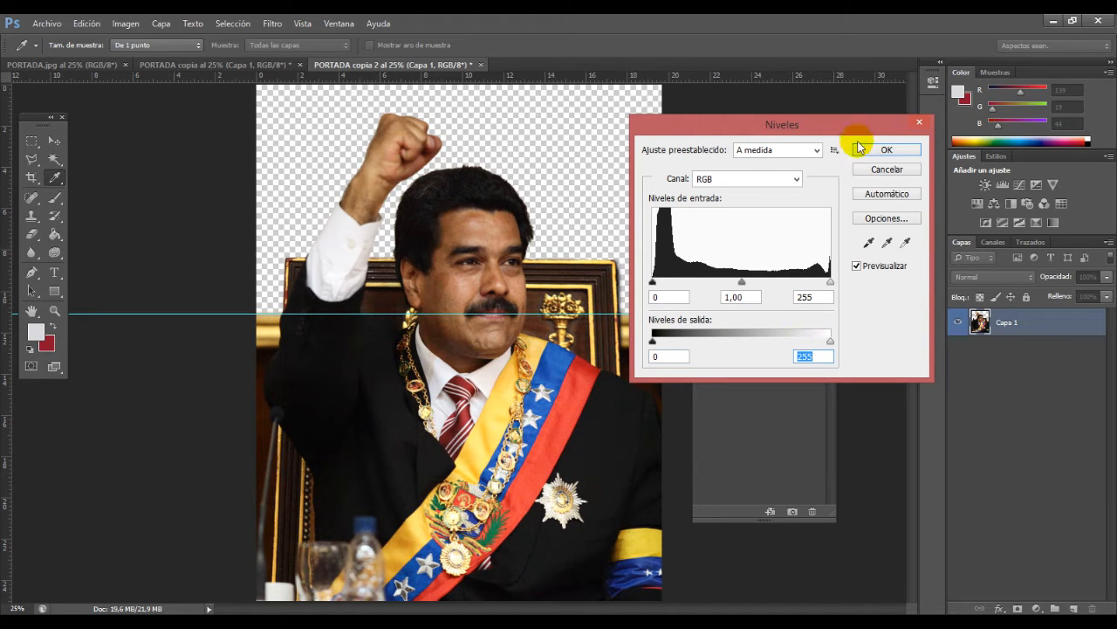
{"action": "left_click", "coordinate": [887, 169]}
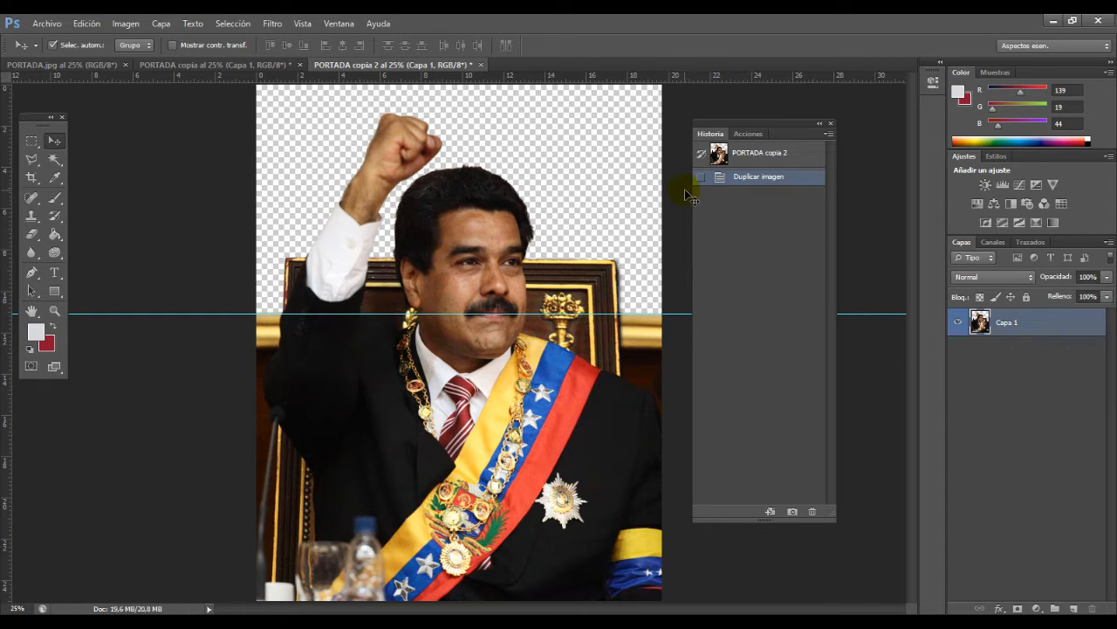
Step: Duplicate the layer Capa 1, and colour-code the original layer red and its copy orange
{"action": "left_click_drag", "start_coordinate": [994, 329], "coordinate": [1075, 607]}
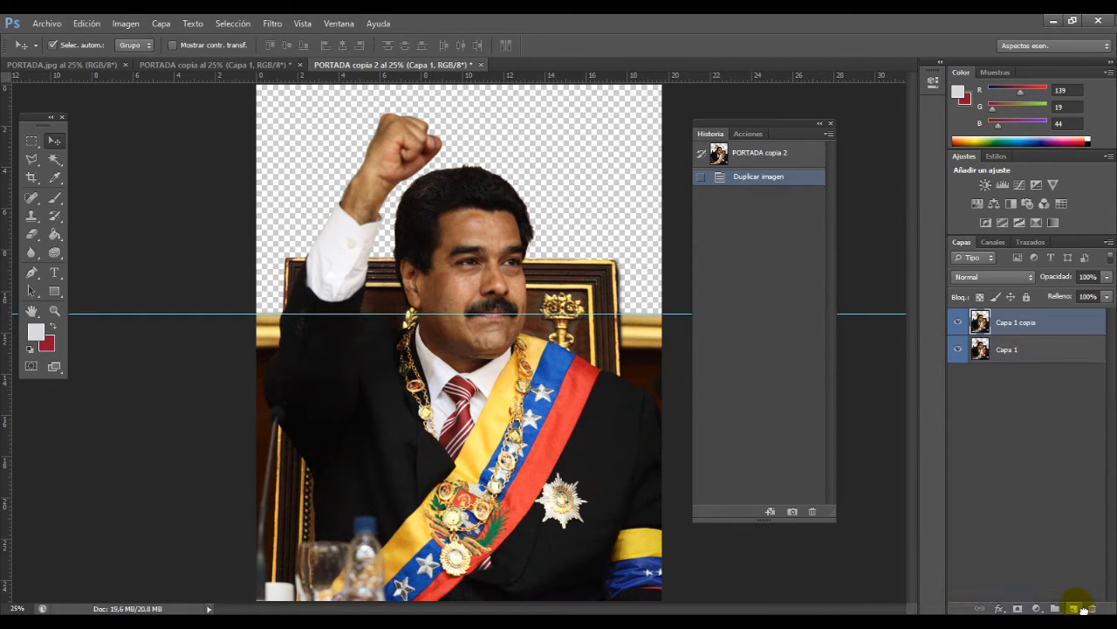
{"action": "left_click", "coordinate": [989, 350]}
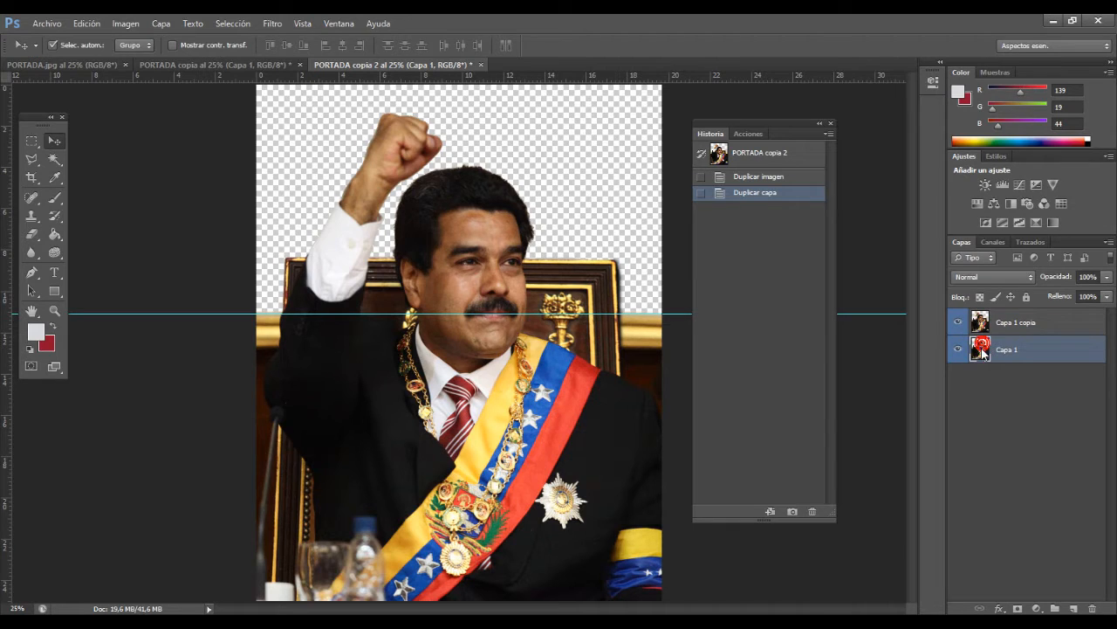
{"action": "right_click", "coordinate": [981, 346]}
{"action": "left_click", "coordinate": [805, 513]}
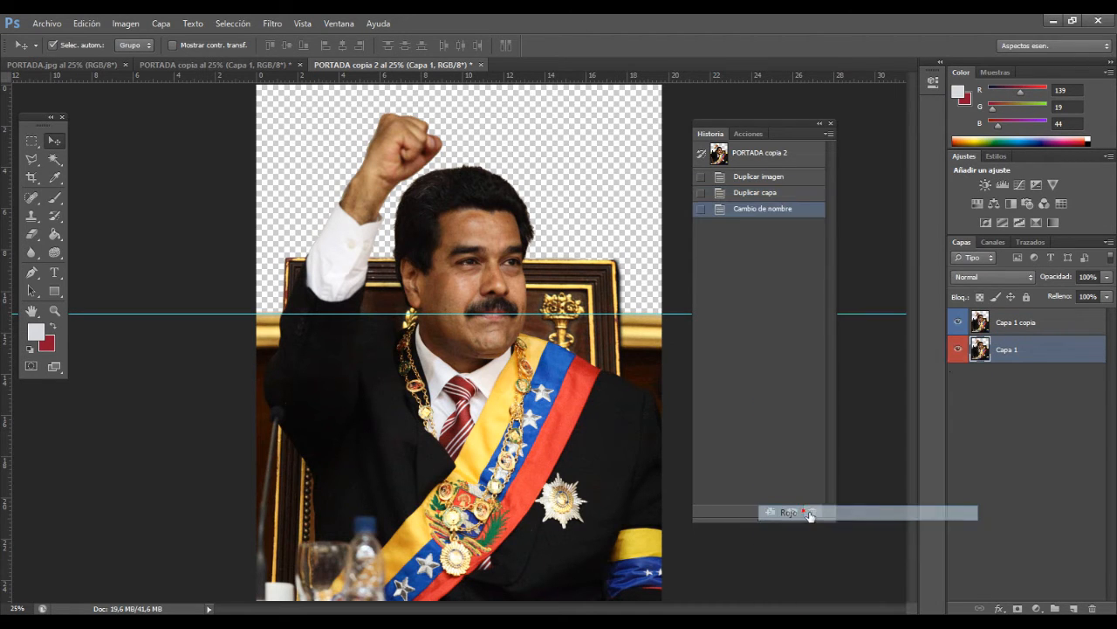
{"action": "left_click", "coordinate": [995, 322]}
{"action": "right_click", "coordinate": [993, 322]}
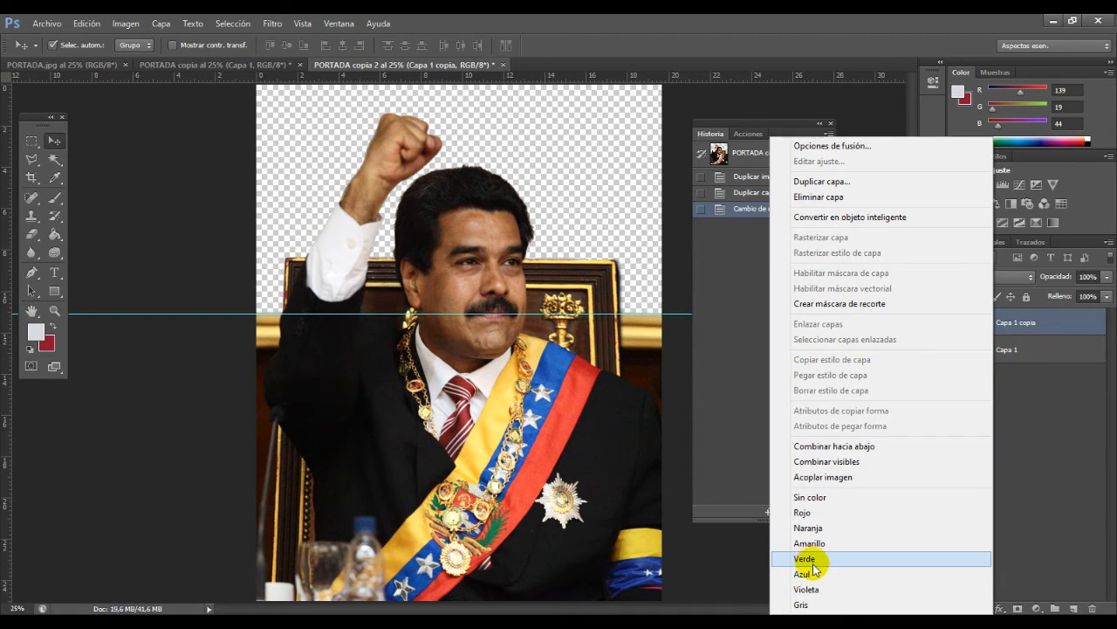
{"action": "left_click", "coordinate": [825, 527]}
{"action": "left_click", "coordinate": [1000, 325]}
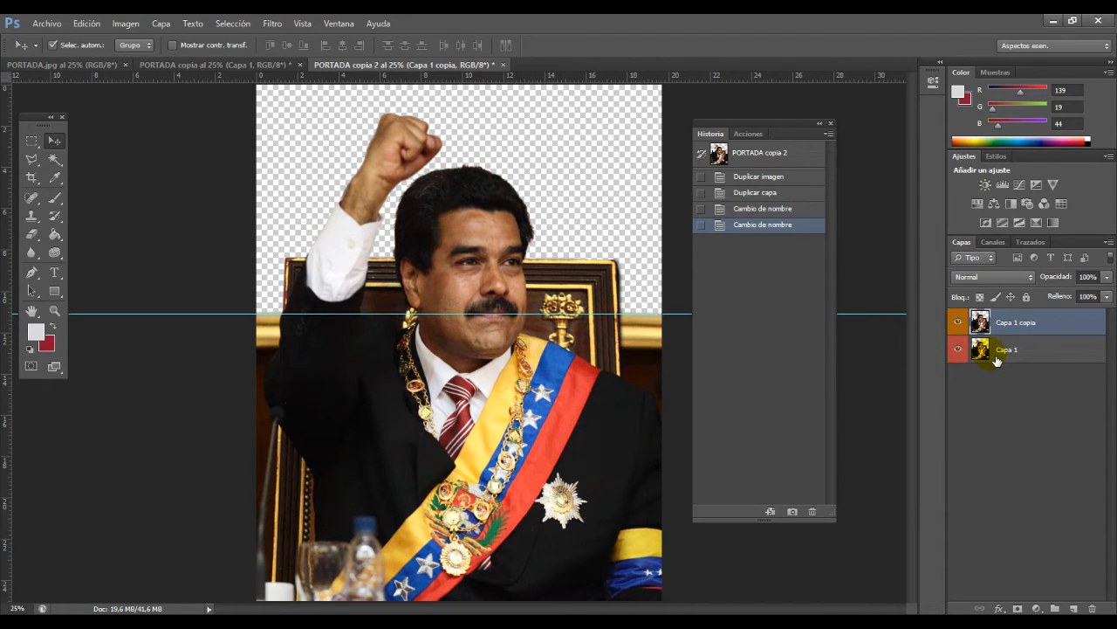
Step: Apply a Gaussian blur to Capa 1 copia, strong enough to visibly soften the face and clothing details
{"action": "left_click", "coordinate": [273, 22]}
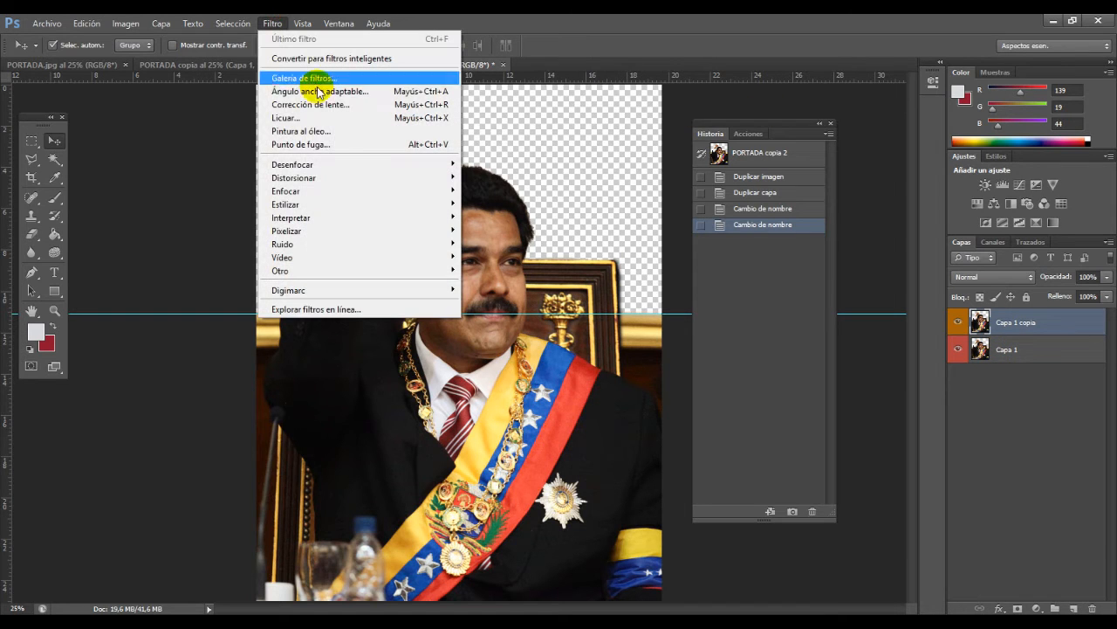
{"action": "mouse_move", "coordinate": [332, 165]}
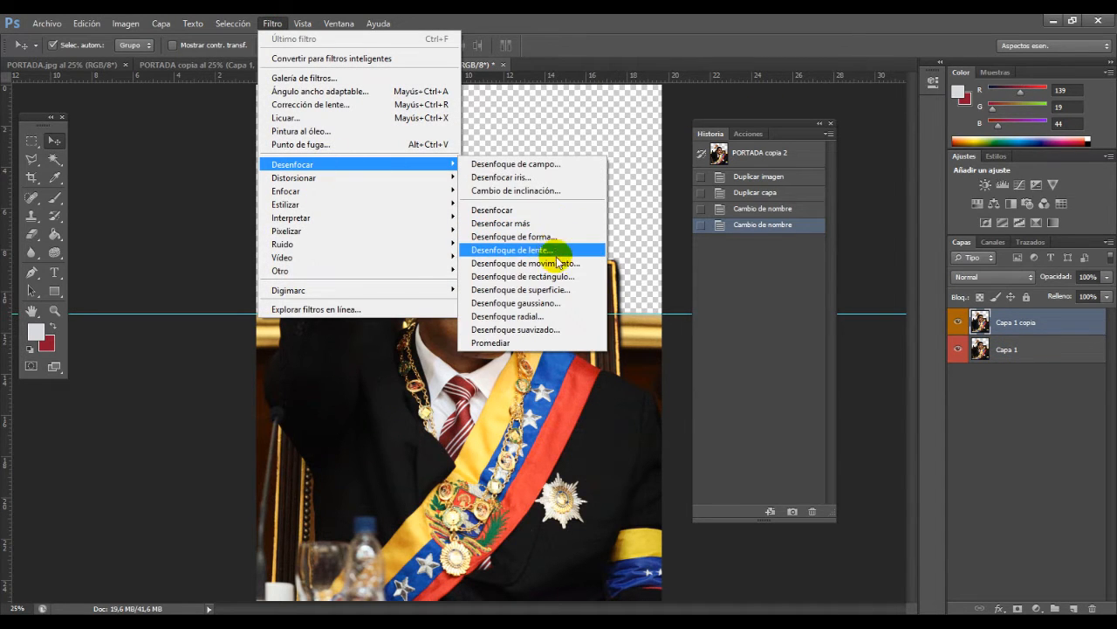
{"action": "left_click", "coordinate": [553, 303]}
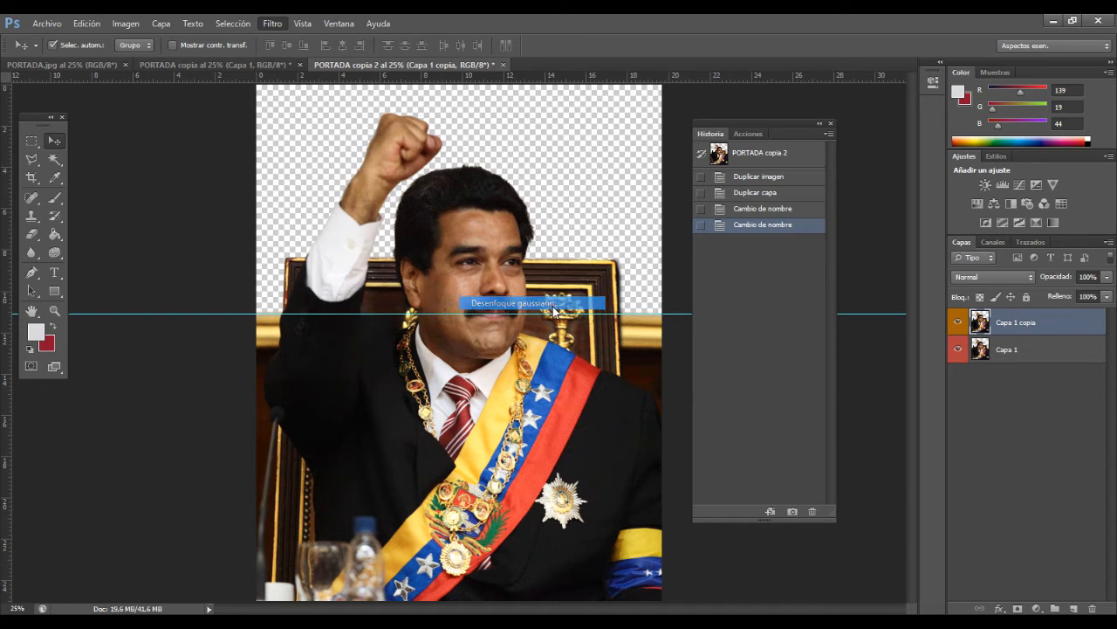
{"action": "left_click", "coordinate": [771, 297]}
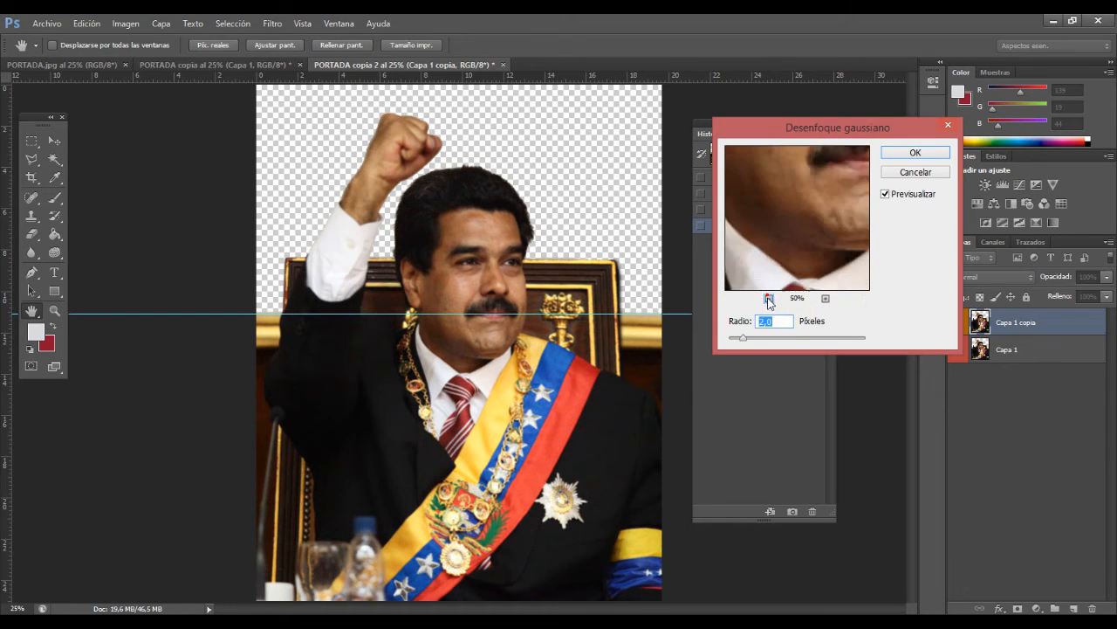
{"action": "left_click", "coordinate": [771, 298]}
{"action": "left_click", "coordinate": [769, 337]}
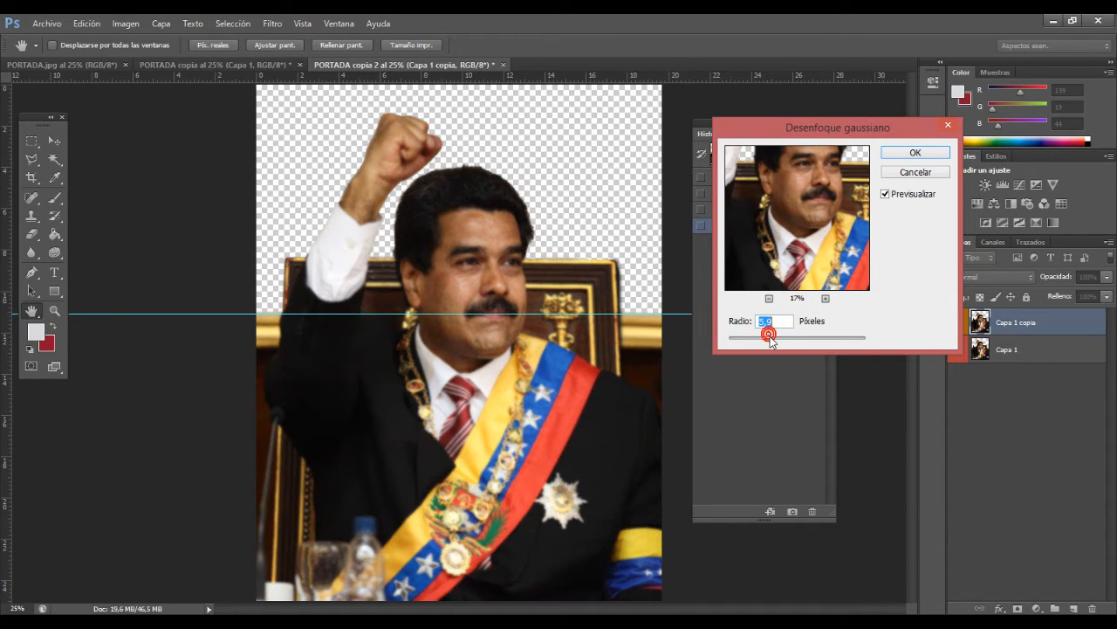
{"action": "left_click_drag", "start_coordinate": [780, 343], "coordinate": [783, 342]}
{"action": "left_click_drag", "start_coordinate": [844, 184], "coordinate": [827, 256]}
{"action": "left_click_drag", "start_coordinate": [789, 335], "coordinate": [791, 340]}
{"action": "left_click", "coordinate": [912, 152]}
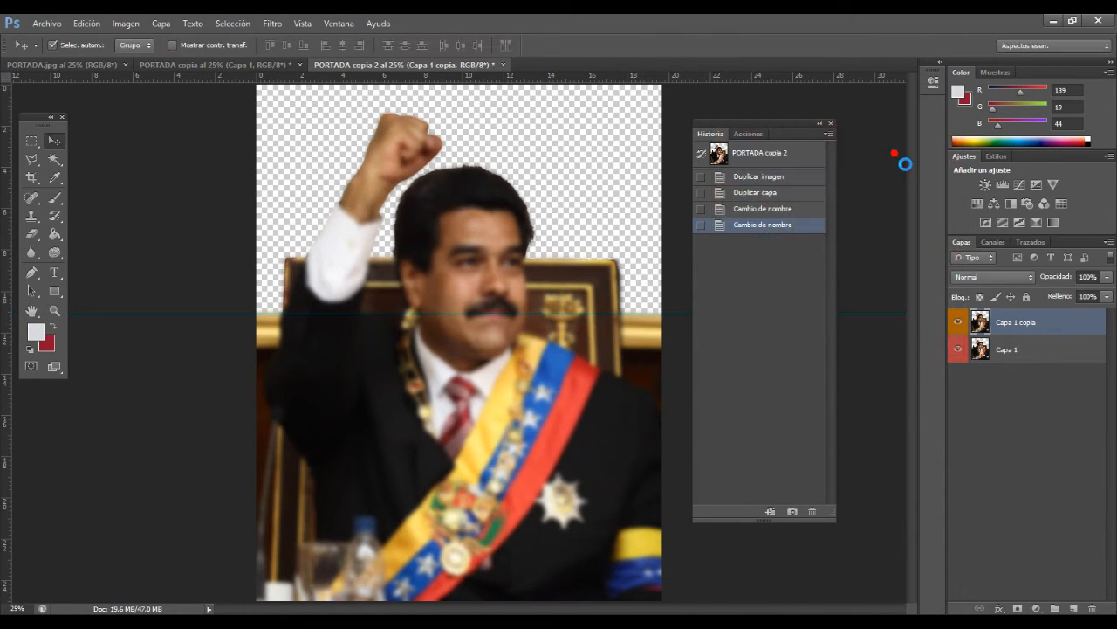
Step: Hide and show Capa 1 copia to compare the blurred copy with the sharp layer beneath it
{"action": "left_click", "coordinate": [959, 322]}
{"action": "left_click", "coordinate": [960, 322]}
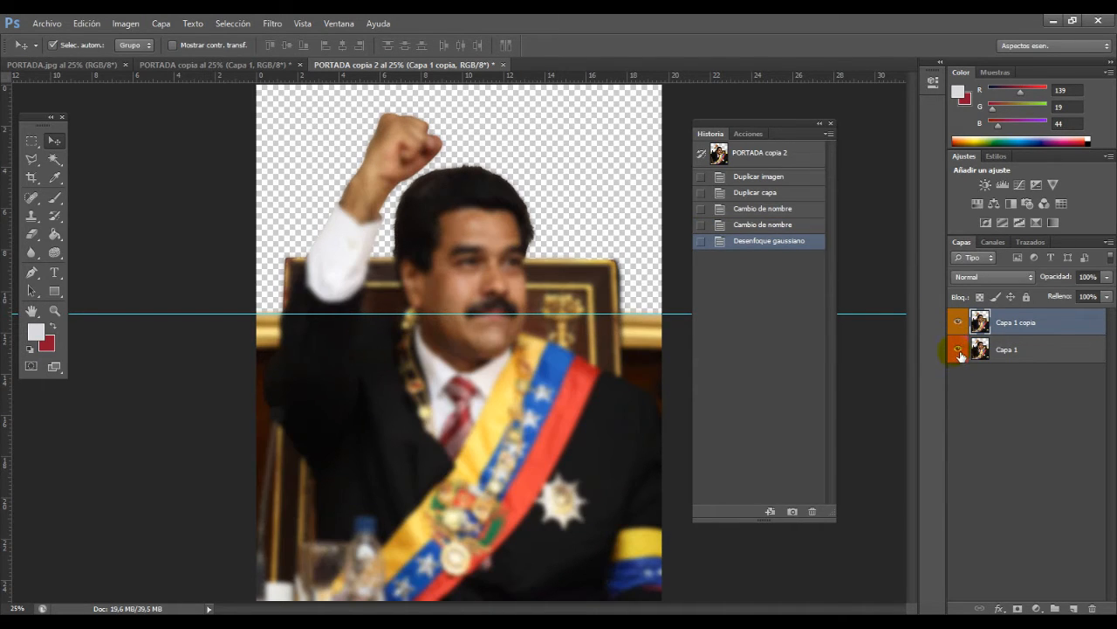
{"action": "left_click", "coordinate": [1004, 325]}
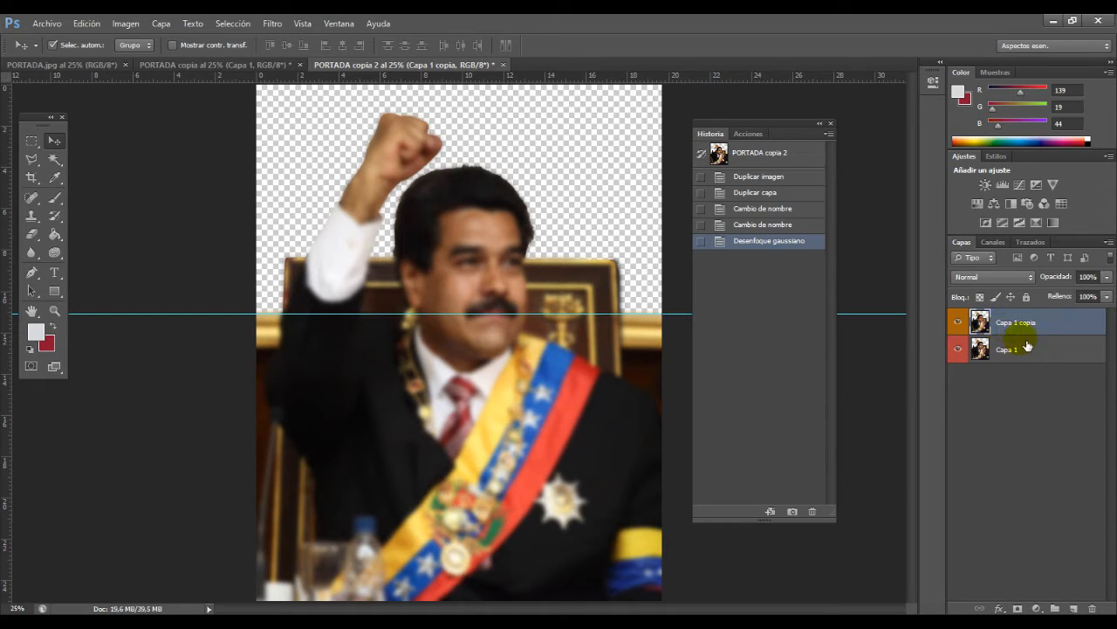
{"action": "left_click", "coordinate": [982, 322]}
Step: Try successive blend modes on Capa 1 copia, starting with Disolver, and settle on Luz focal
{"action": "left_click", "coordinate": [969, 276]}
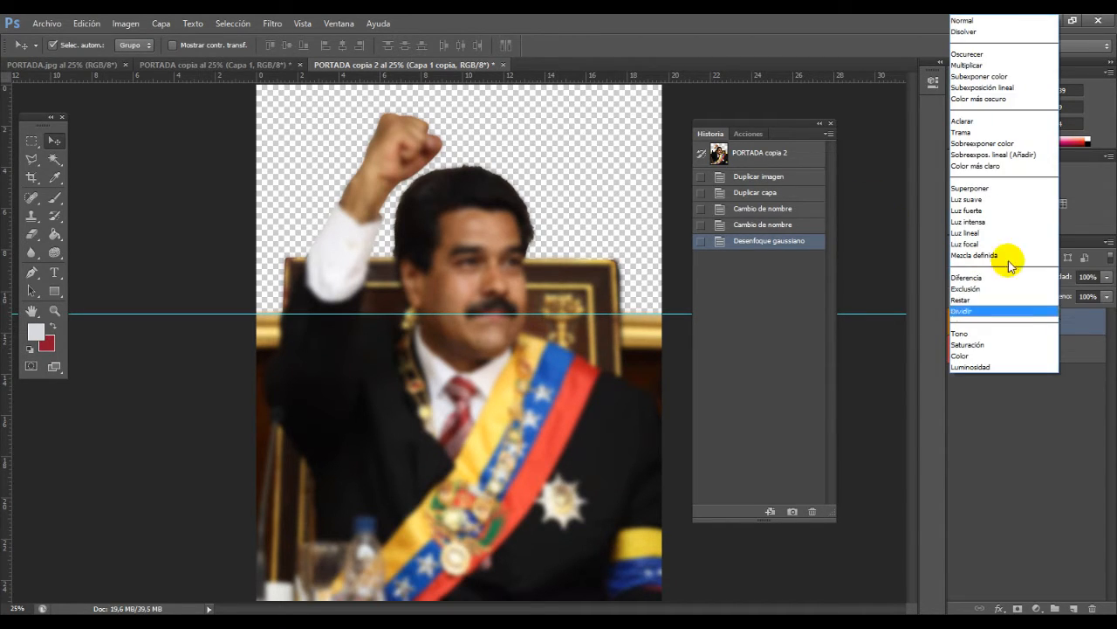
{"action": "left_click", "coordinate": [991, 21]}
{"action": "key", "text": "Down"}
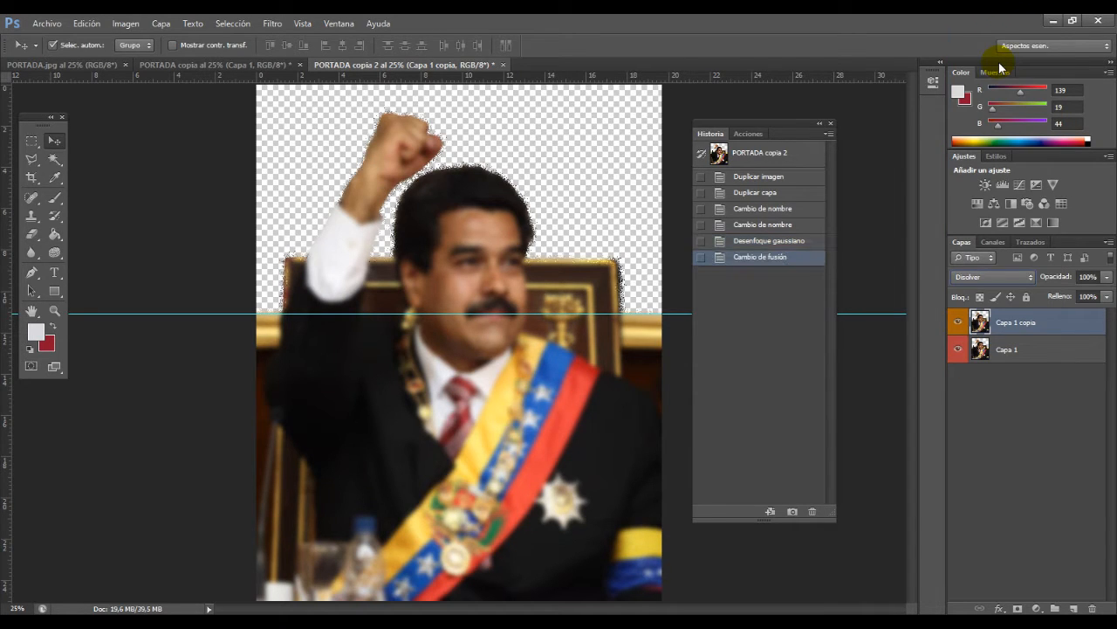
{"action": "key", "text": "Down"}
{"action": "key", "text": "Down"}
{"action": "key", "text": "Down"}
{"action": "key", "text": "Down"}
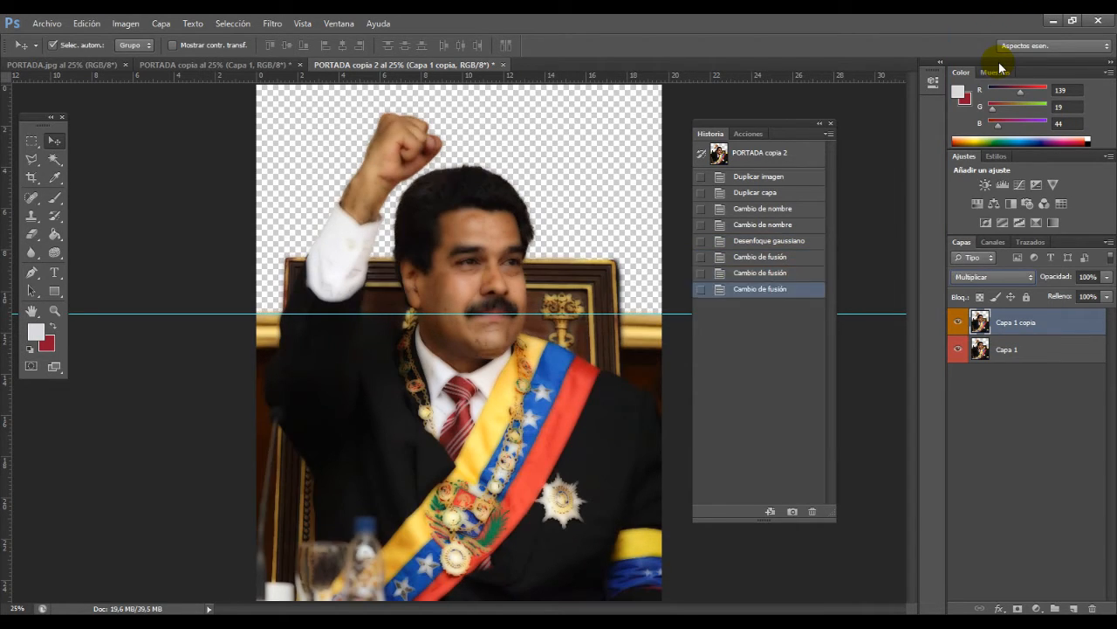
{"action": "key", "text": "Down"}
{"action": "key", "text": "Up"}
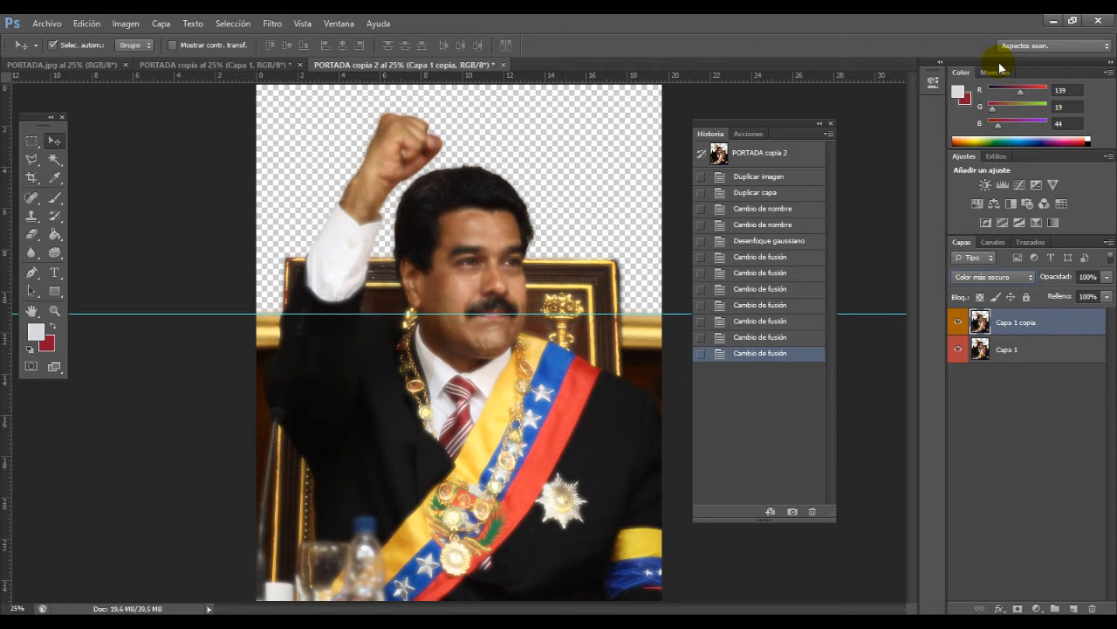
{"action": "key", "text": "Down"}
{"action": "key", "text": "Down"}
{"action": "key", "text": "Down"}
{"action": "key", "text": "Down"}
{"action": "key", "text": "Down"}
{"action": "key", "text": "Down"}
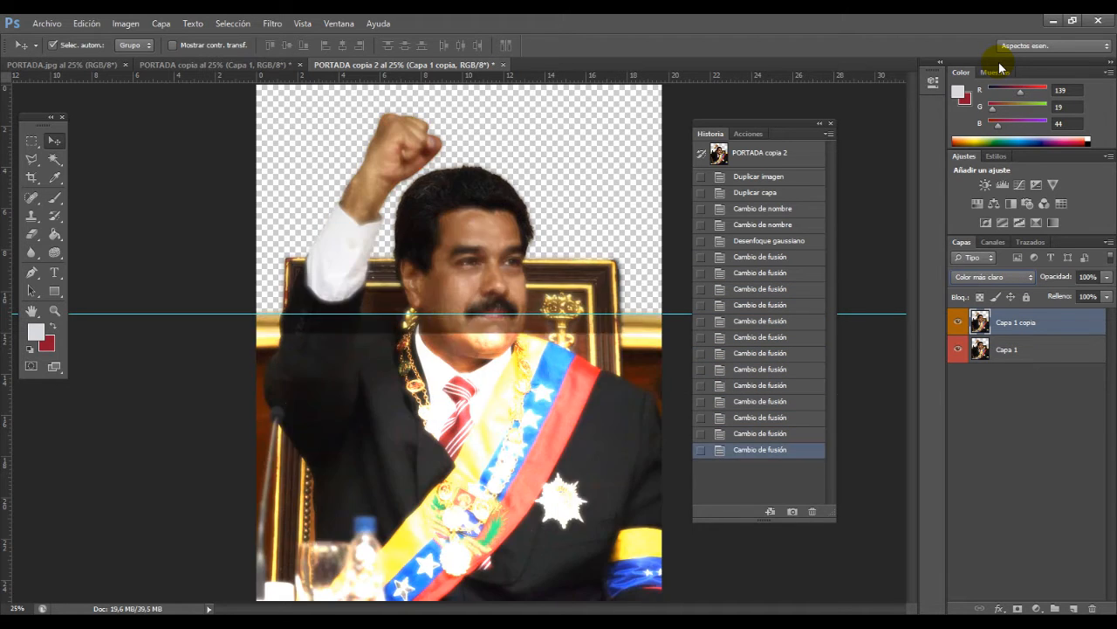
{"action": "key", "text": "Down"}
{"action": "key", "text": "Down"}
{"action": "key", "text": "Down"}
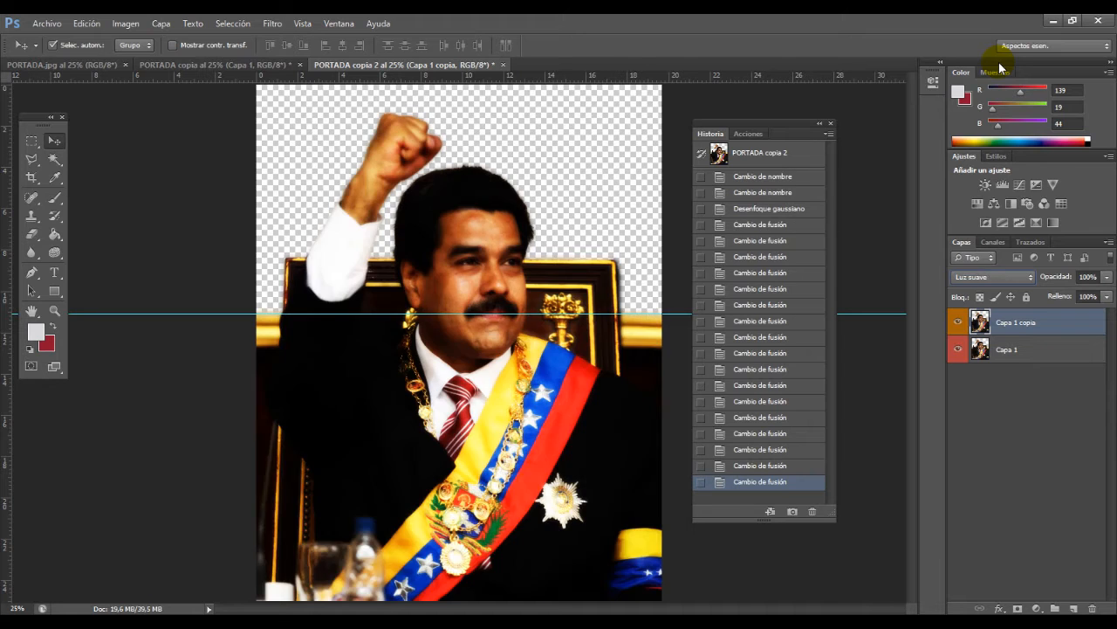
{"action": "key", "text": "Up"}
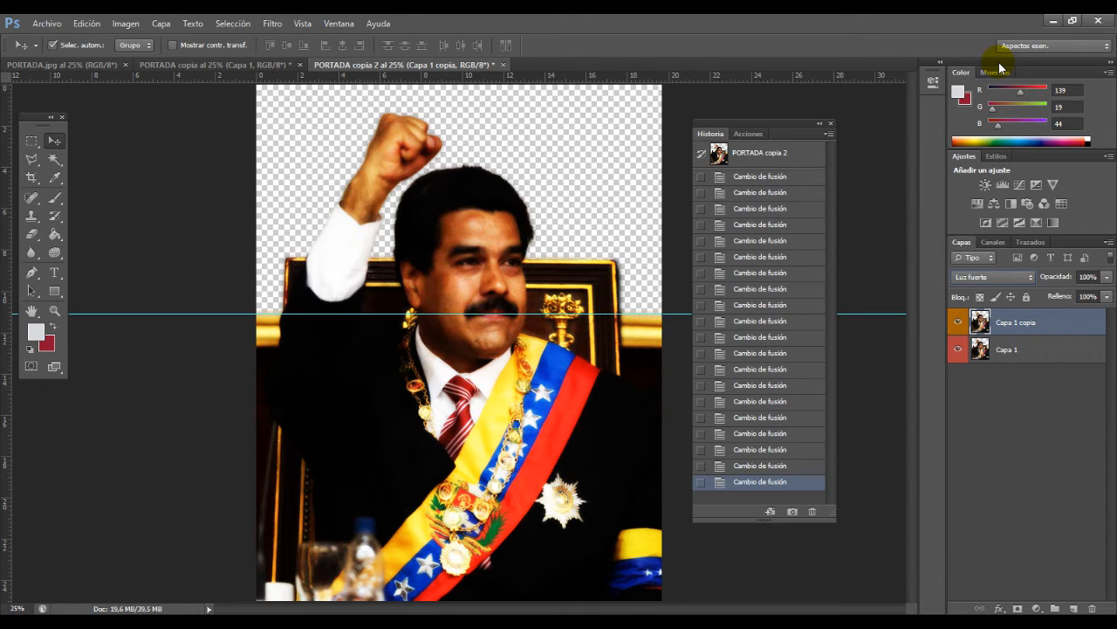
{"action": "key", "text": "Down"}
{"action": "key", "text": "Down"}
{"action": "key", "text": "Down"}
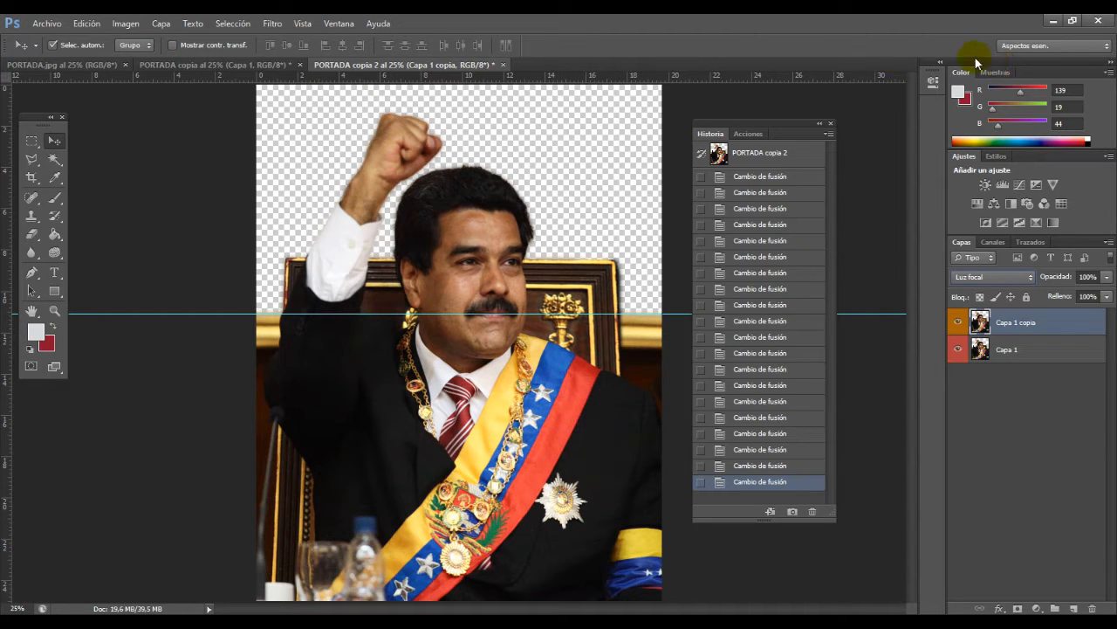
Step: Apply a Levels adjustment to Capa 1 with the white input at 211 and output levels from 20 to 237
{"action": "left_click", "coordinate": [1017, 358]}
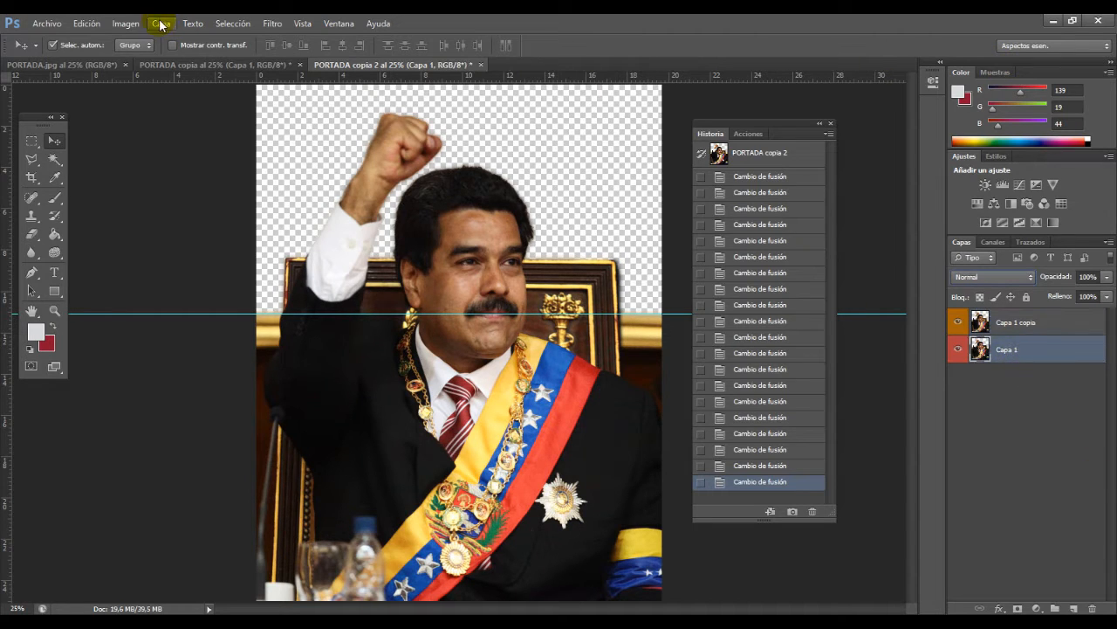
{"action": "left_click", "coordinate": [131, 24]}
{"action": "mouse_move", "coordinate": [165, 59]}
{"action": "left_click", "coordinate": [335, 72]}
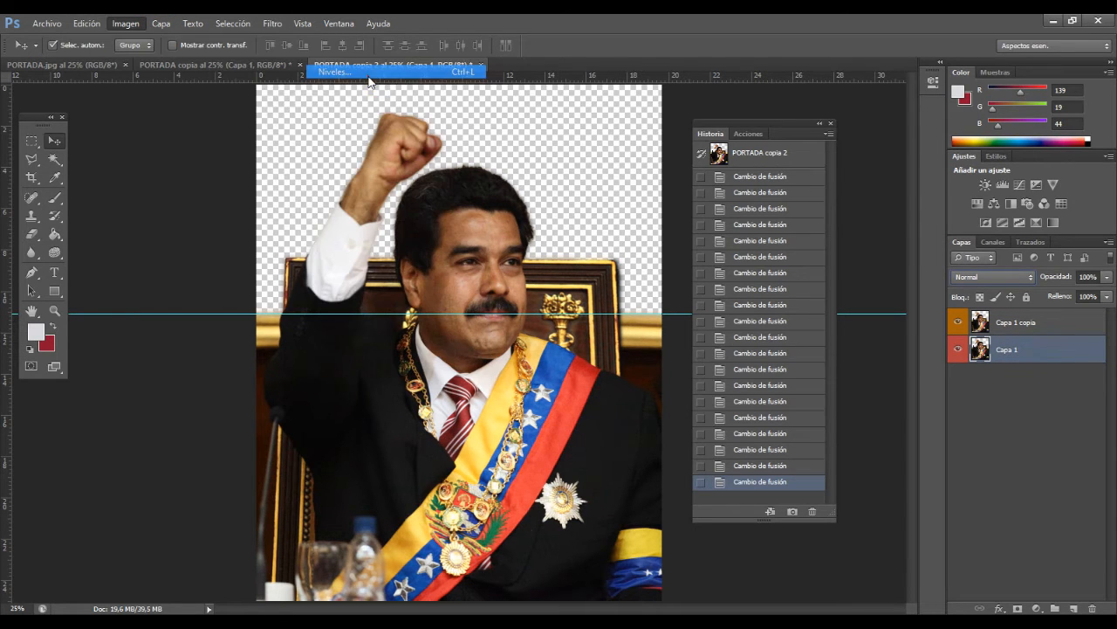
{"action": "mouse_move", "coordinate": [653, 282]}
{"action": "left_mouse_down"}
{"action": "mouse_move", "coordinate": [673, 287]}
{"action": "mouse_move", "coordinate": [653, 284]}
{"action": "left_mouse_up"}
{"action": "left_click_drag", "start_coordinate": [667, 346], "coordinate": [673, 346]}
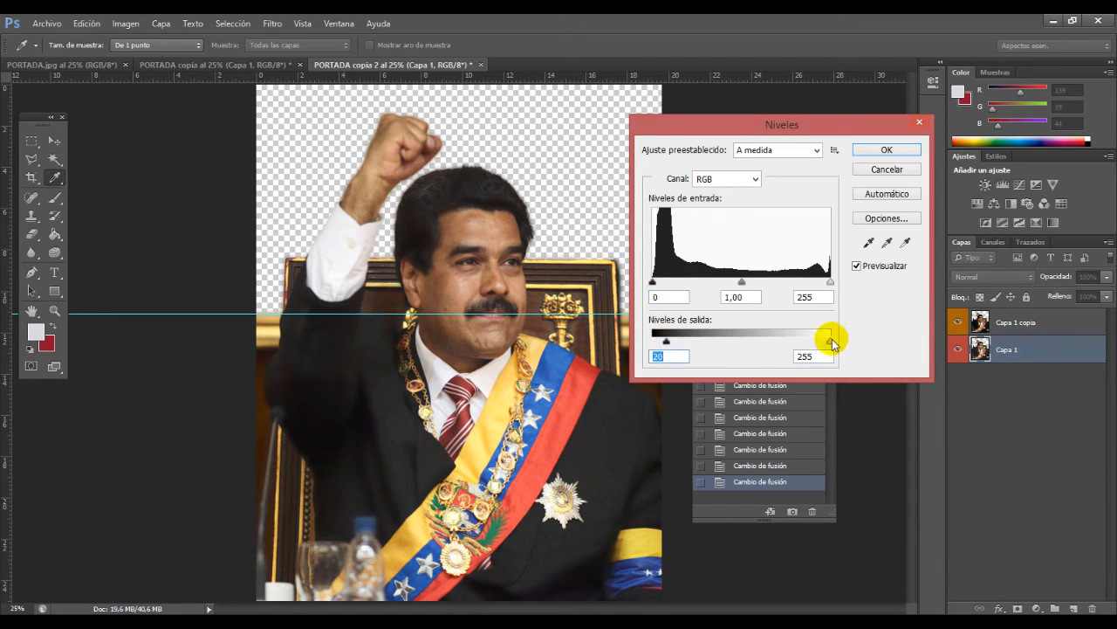
{"action": "left_click_drag", "start_coordinate": [830, 341], "coordinate": [819, 344]}
{"action": "mouse_move", "coordinate": [653, 281]}
{"action": "left_mouse_down"}
{"action": "mouse_move", "coordinate": [668, 292]}
{"action": "mouse_move", "coordinate": [654, 281]}
{"action": "left_mouse_up"}
{"action": "left_click_drag", "start_coordinate": [830, 281], "coordinate": [796, 286]}
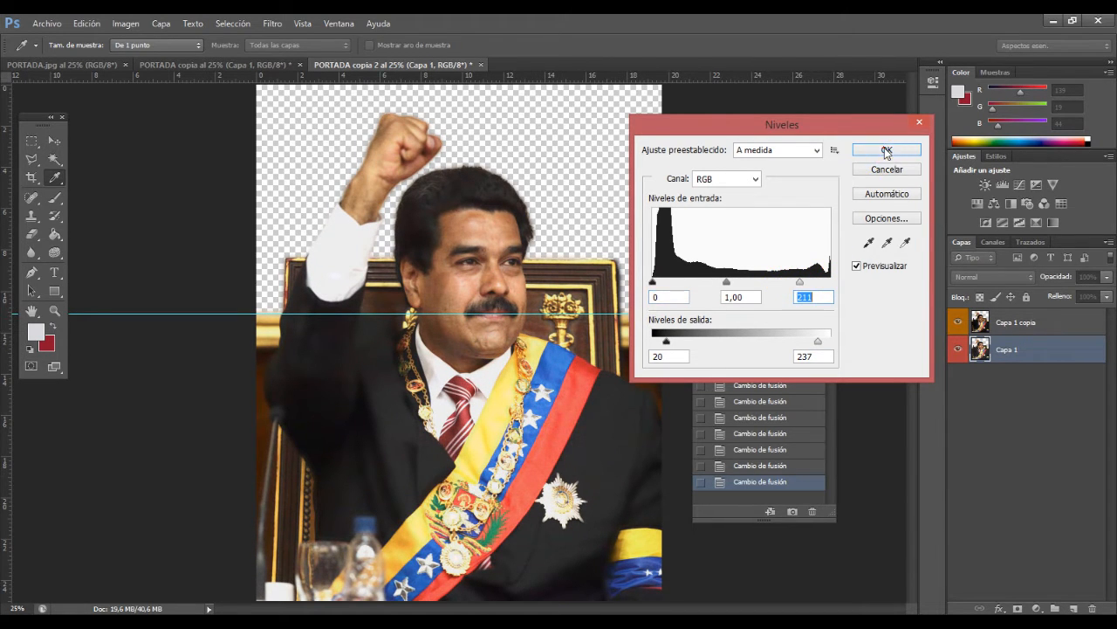
{"action": "left_click", "coordinate": [887, 149]}
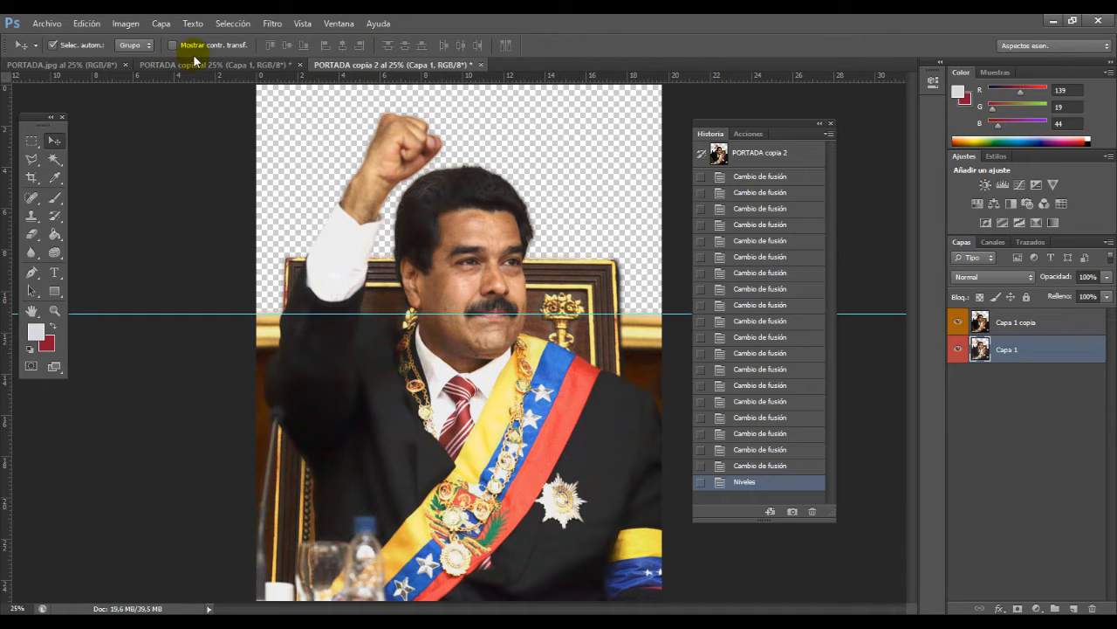
Step: Try darkening Capa 1 with a Curves adjustment on the RGB channel, and remove the added curve point
{"action": "left_click", "coordinate": [126, 23]}
{"action": "mouse_move", "coordinate": [147, 57]}
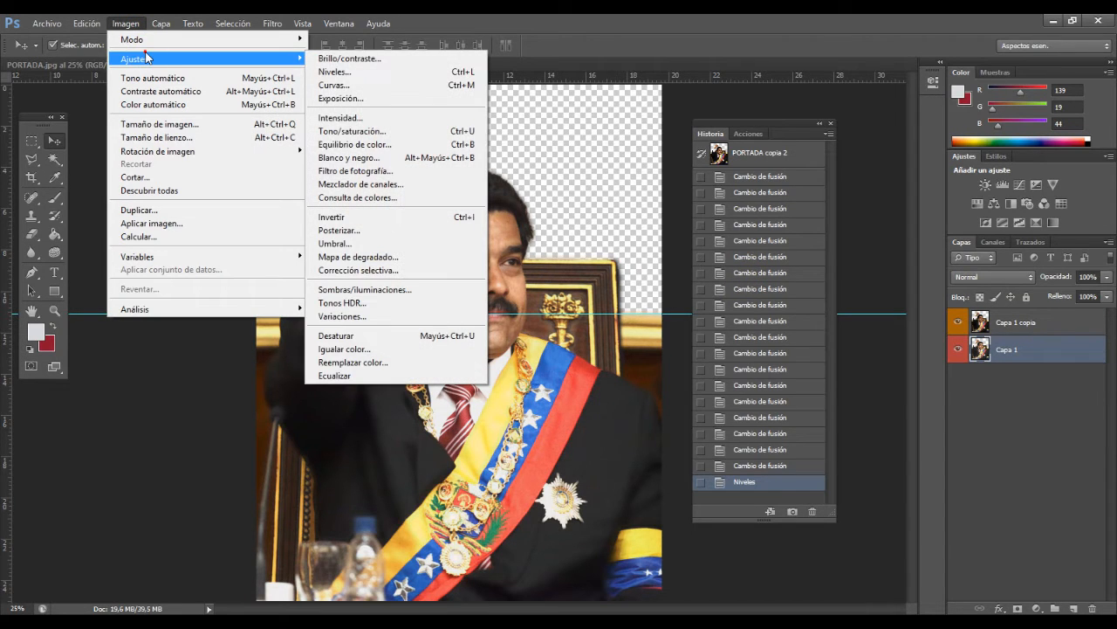
{"action": "left_click", "coordinate": [393, 85]}
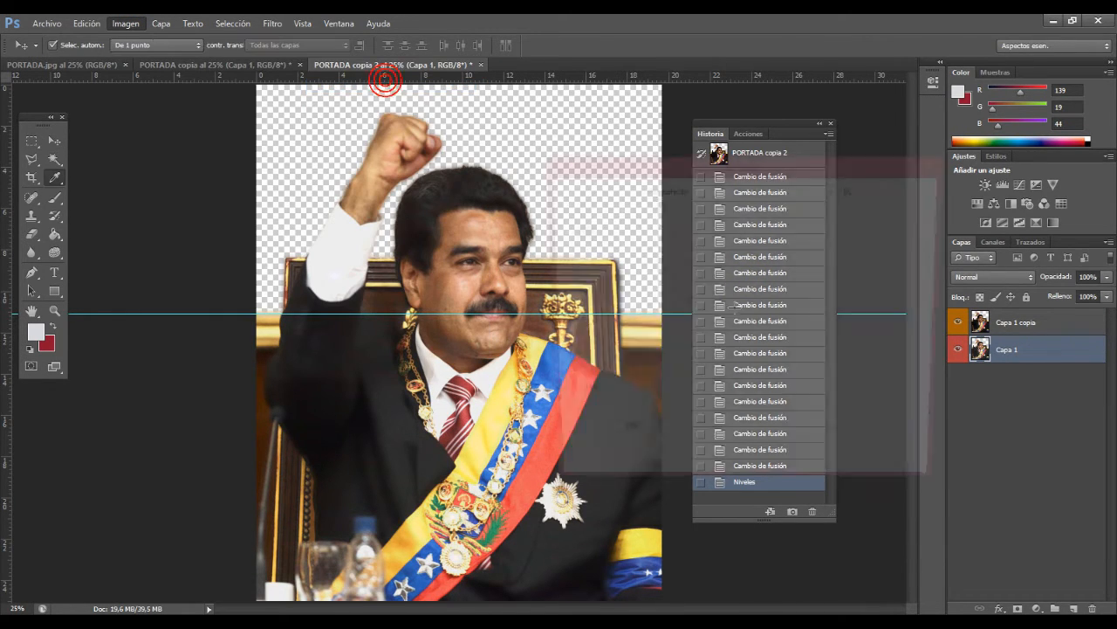
{"action": "left_click_drag", "start_coordinate": [695, 157], "coordinate": [847, 135]}
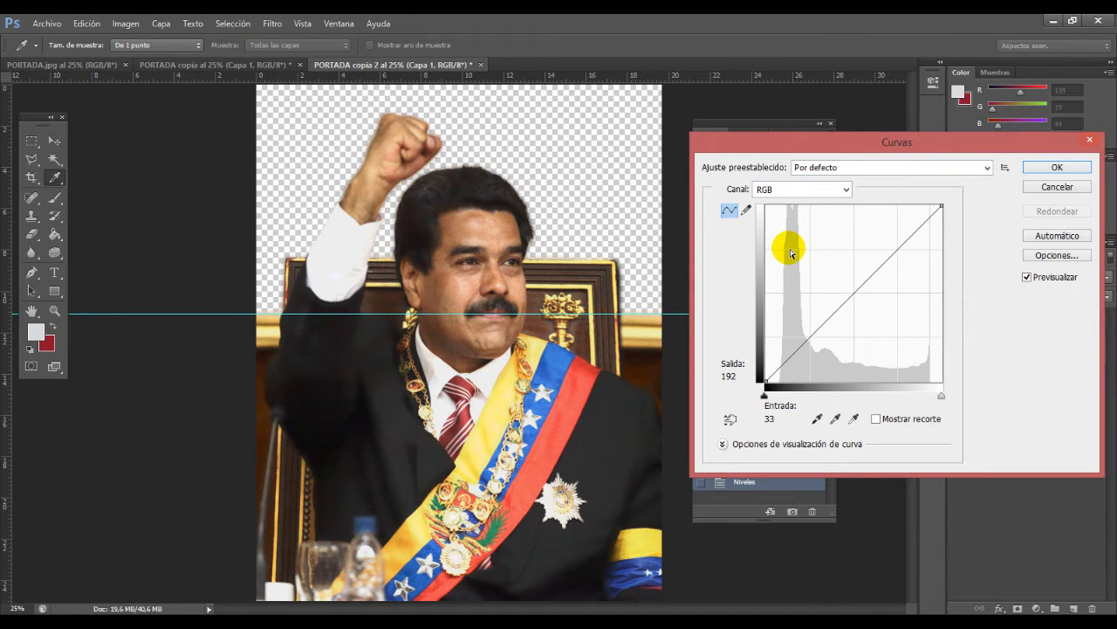
{"action": "left_click_drag", "start_coordinate": [833, 304], "coordinate": [872, 347]}
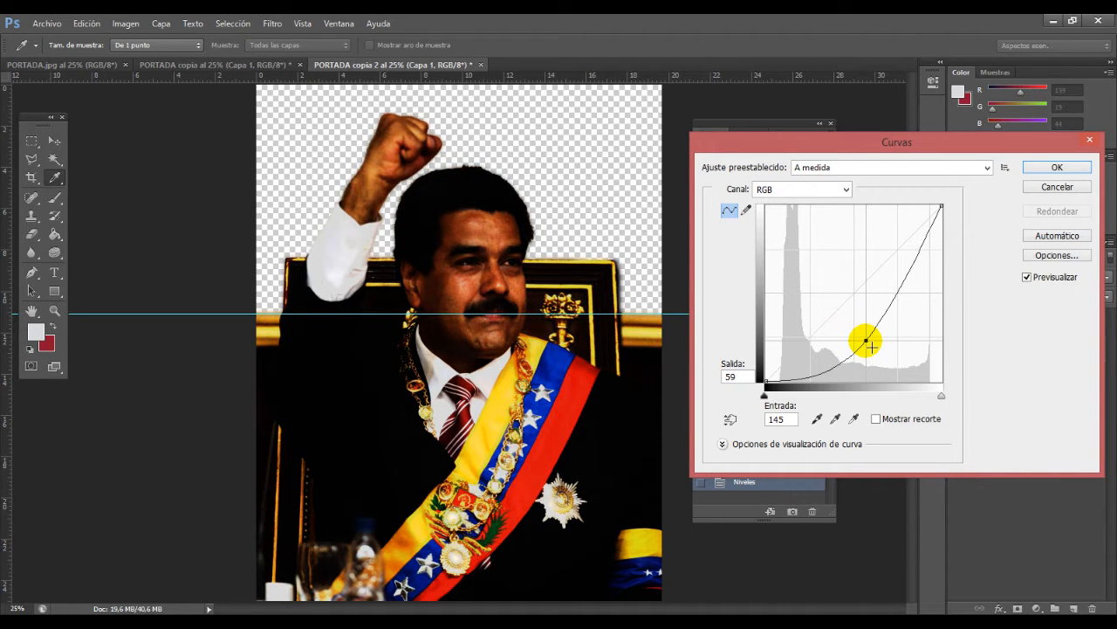
{"action": "left_click_drag", "start_coordinate": [872, 347], "coordinate": [750, 603]}
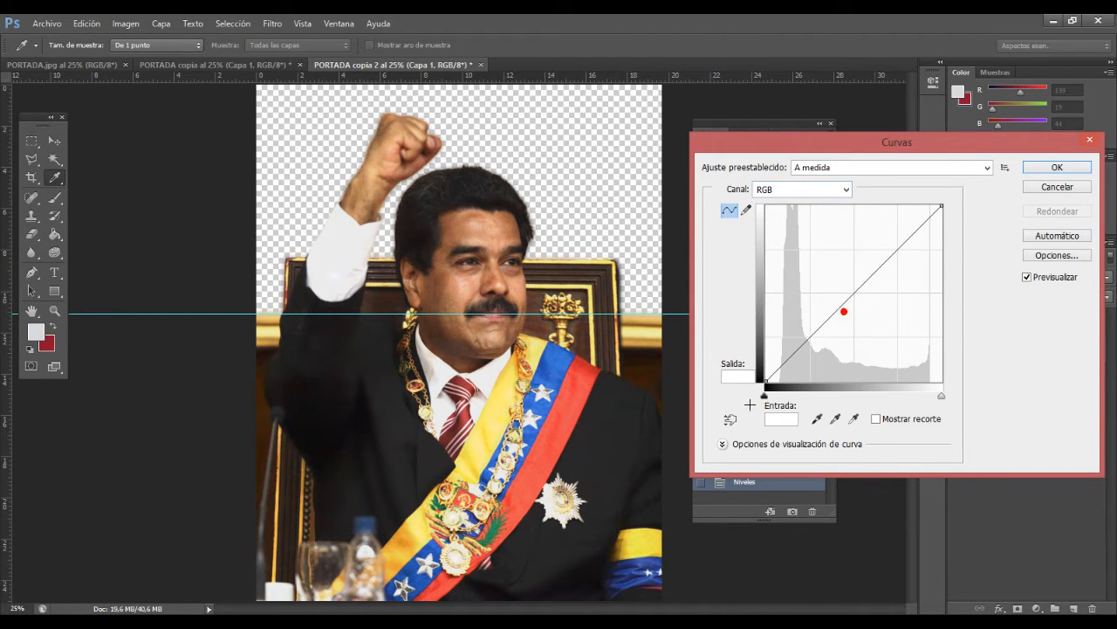
Step: Try bending the separate Rojo, Verde and Azul curves of Capa 1, removing each channel's added point
{"action": "left_click", "coordinate": [793, 196]}
{"action": "left_click", "coordinate": [800, 215]}
{"action": "left_click_drag", "start_coordinate": [837, 302], "coordinate": [760, 387]}
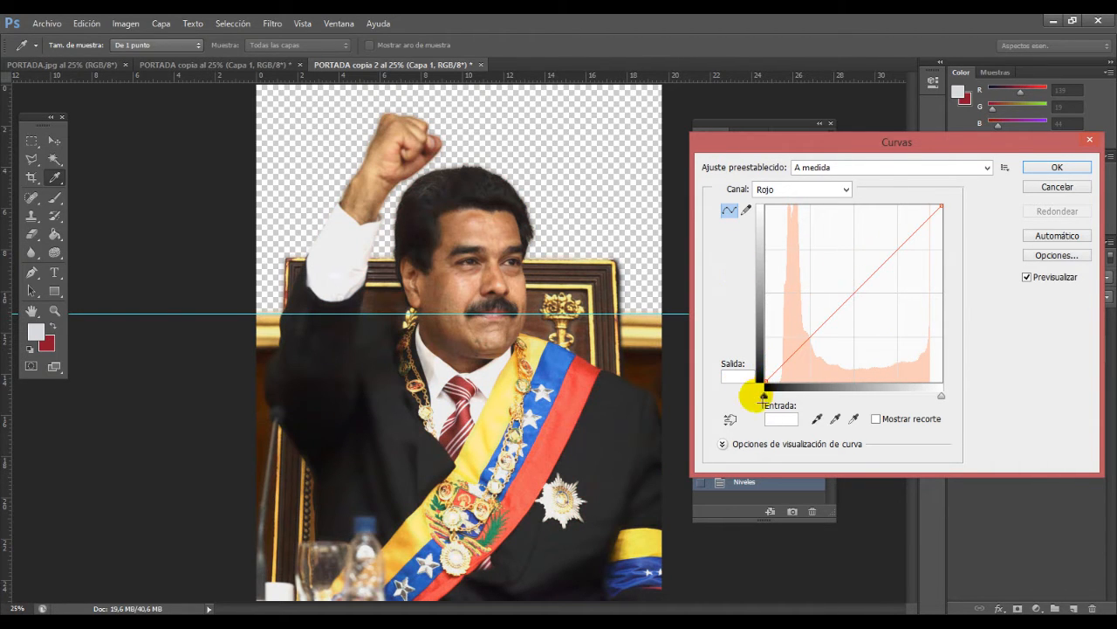
{"action": "left_click", "coordinate": [799, 183]}
{"action": "left_click", "coordinate": [807, 224]}
{"action": "left_click_drag", "start_coordinate": [854, 286], "coordinate": [766, 384]}
{"action": "left_click", "coordinate": [796, 189]}
{"action": "left_click", "coordinate": [780, 242]}
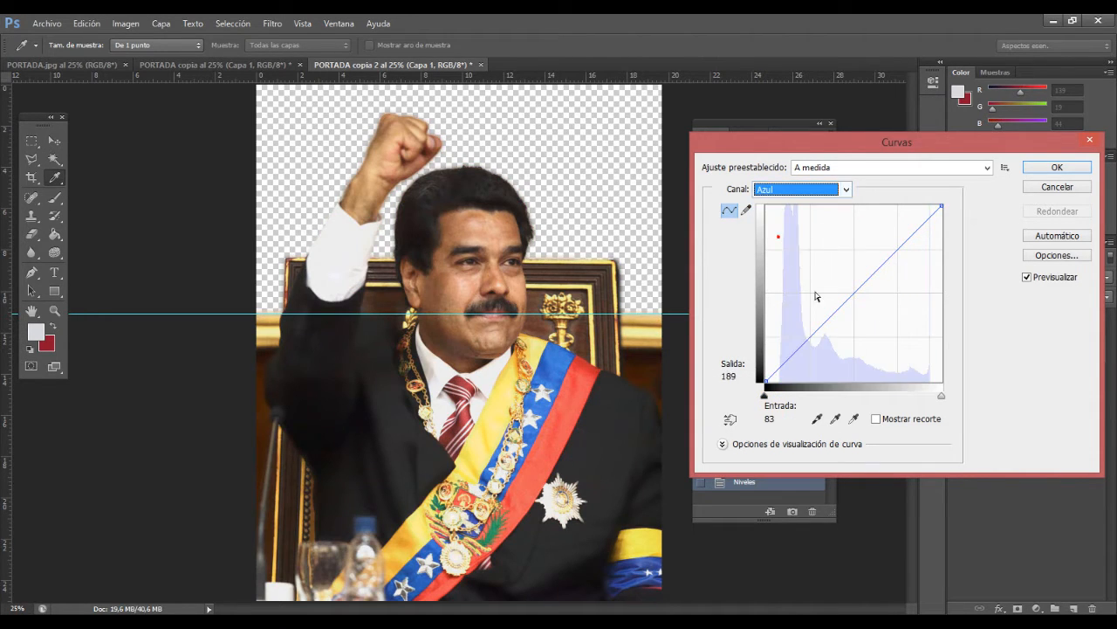
{"action": "left_click_drag", "start_coordinate": [833, 302], "coordinate": [777, 419]}
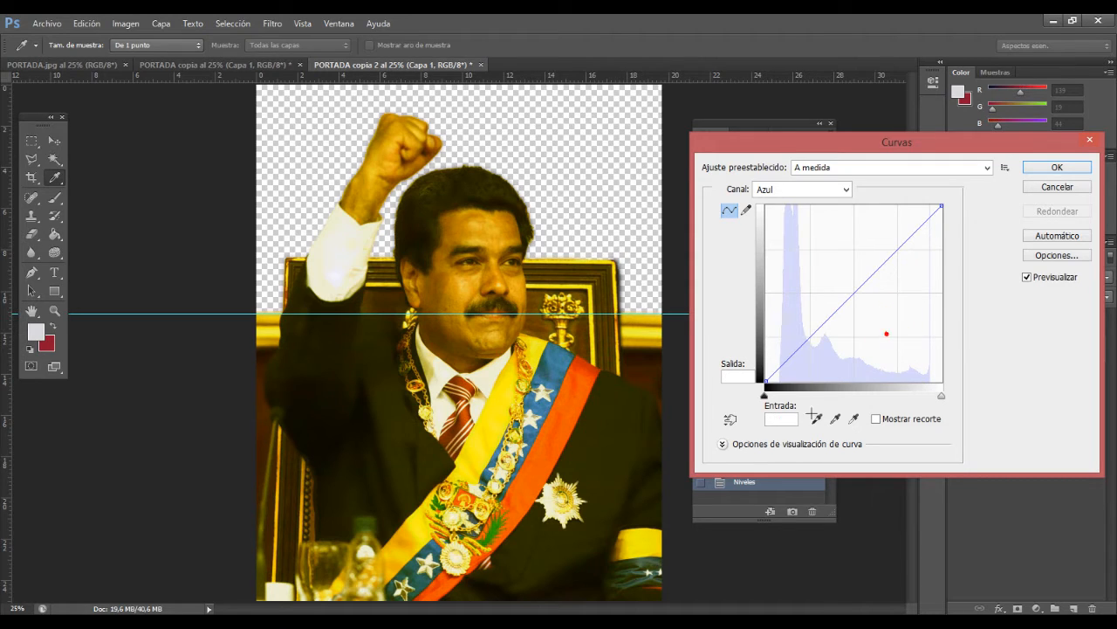
Step: Try an RGB curve point with input 111 and output 105 on Capa 1, and cancel the Curves adjustment
{"action": "left_click", "coordinate": [841, 190]}
{"action": "left_click", "coordinate": [778, 206]}
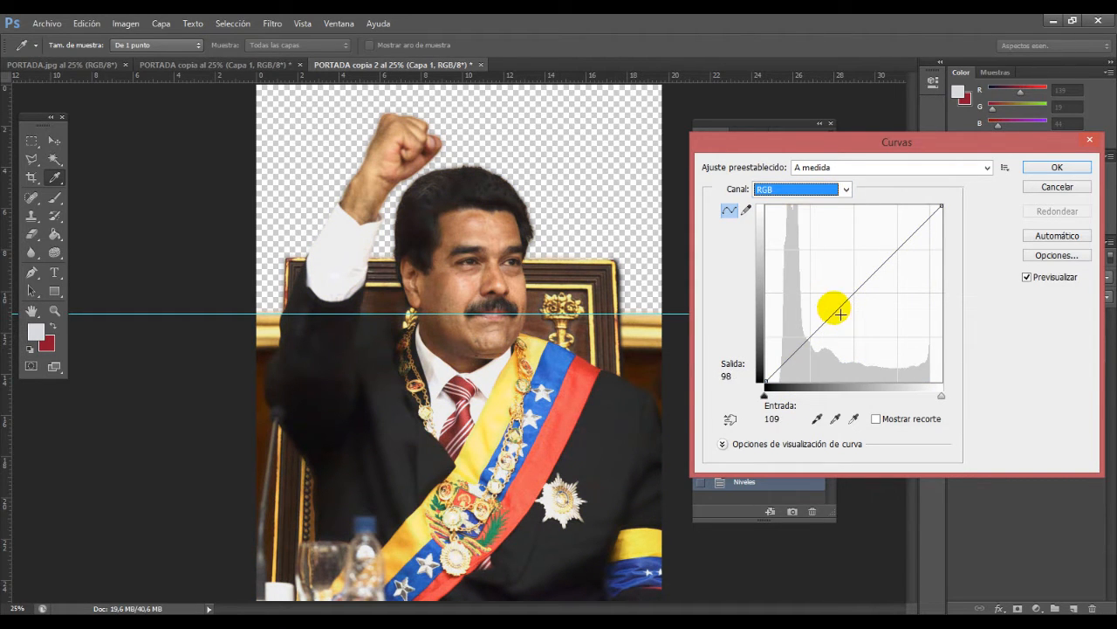
{"action": "mouse_move", "coordinate": [834, 314]}
{"action": "left_mouse_down"}
{"action": "mouse_move", "coordinate": [826, 296]}
{"action": "mouse_move", "coordinate": [842, 312]}
{"action": "left_mouse_up"}
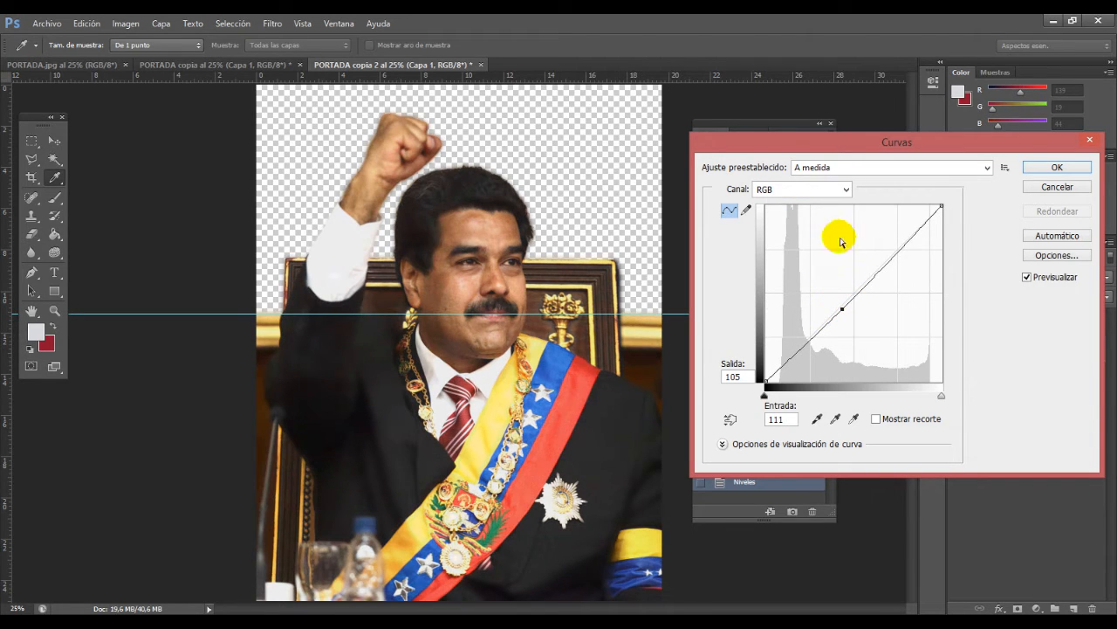
{"action": "left_click_drag", "start_coordinate": [721, 145], "coordinate": [414, 142]}
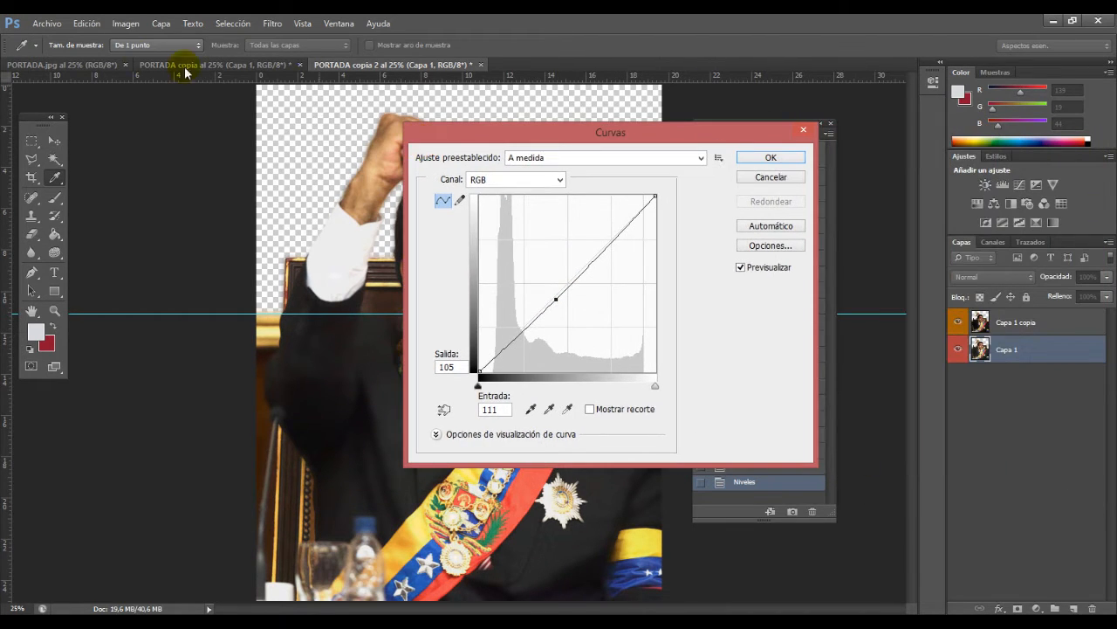
{"action": "left_click", "coordinate": [771, 176]}
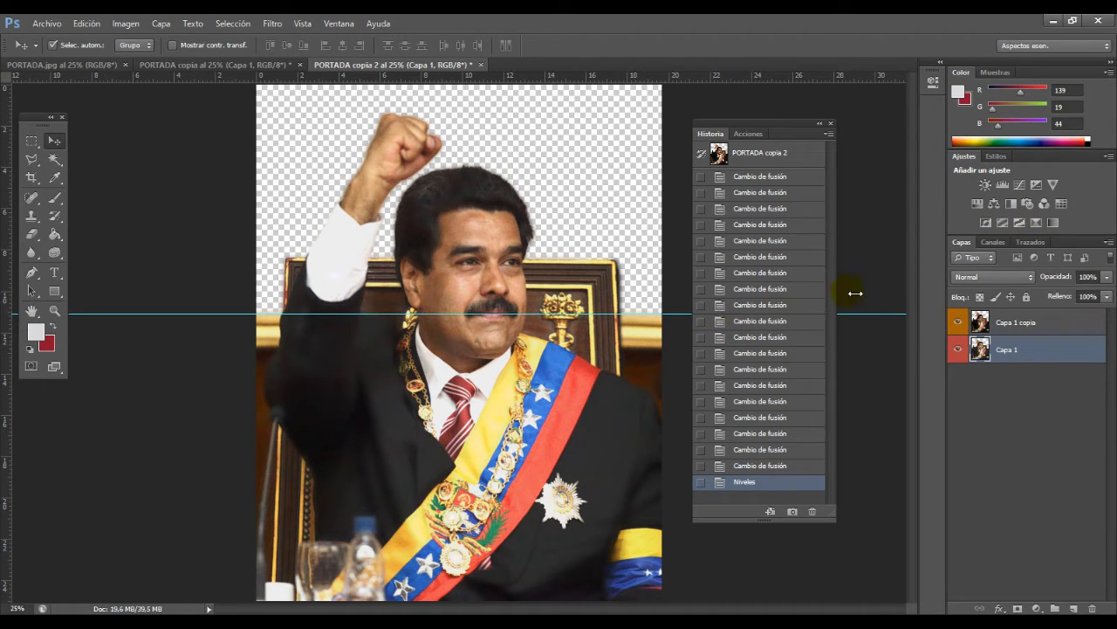
Step: Add a Curves adjustment layer above Capa 1, try a strong brightening of its RGB curve, and hide Capa 1 copia
{"action": "left_click", "coordinate": [1019, 186]}
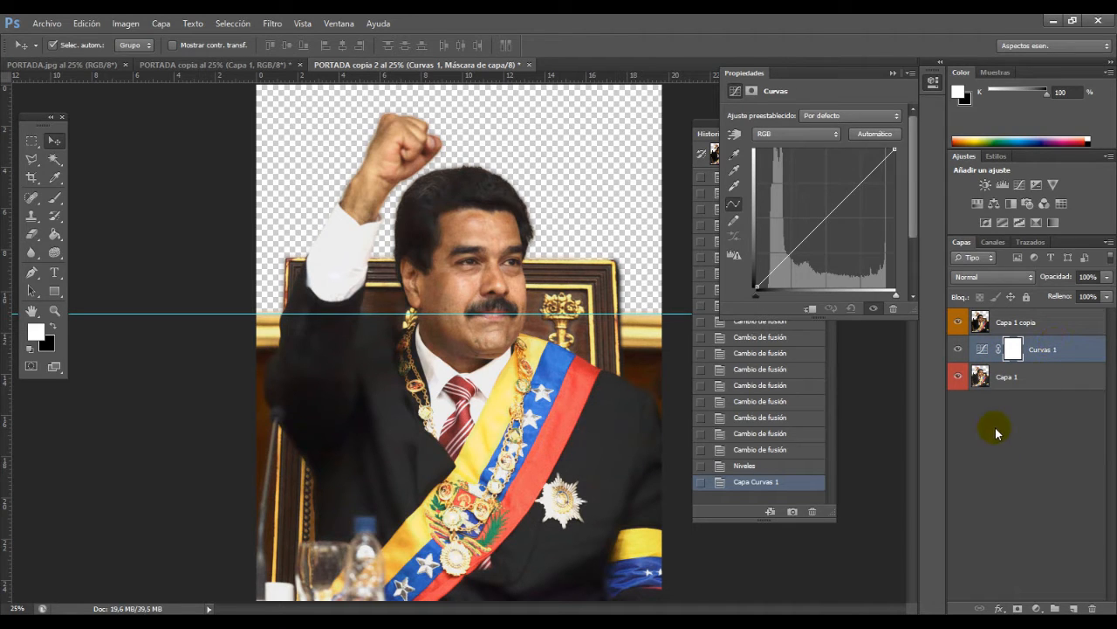
{"action": "left_click_drag", "start_coordinate": [824, 220], "coordinate": [798, 197]}
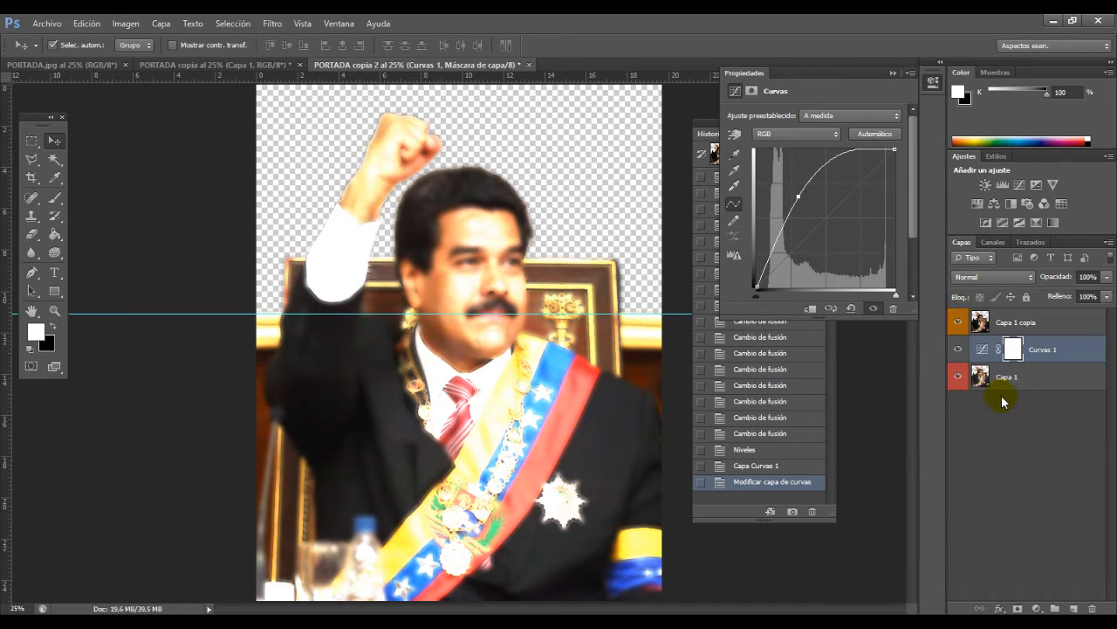
{"action": "left_click", "coordinate": [959, 323]}
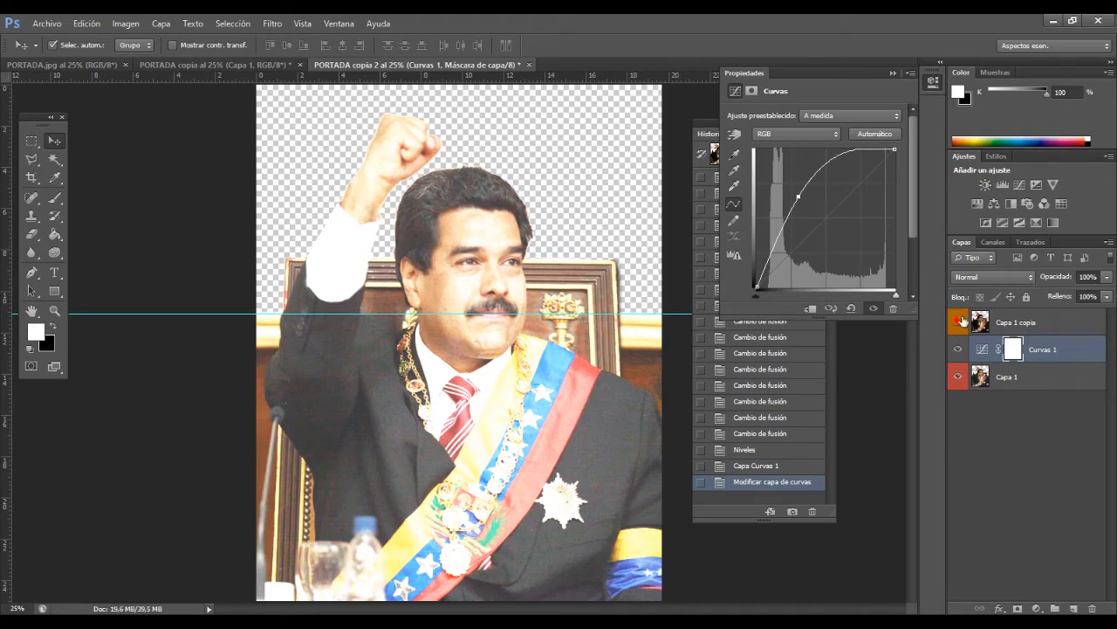
{"action": "left_click_drag", "start_coordinate": [799, 197], "coordinate": [738, 291]}
Step: Try bending the Rojo and Verde curves of the Curvas 1 layer, removing each added point
{"action": "left_click", "coordinate": [776, 135]}
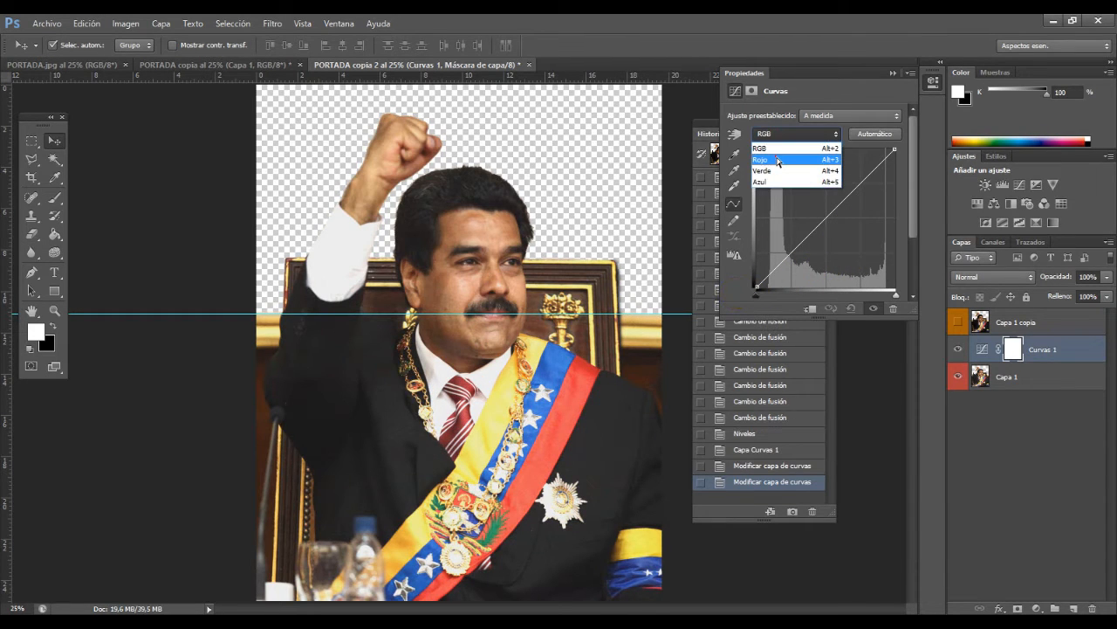
{"action": "left_click", "coordinate": [779, 161]}
{"action": "mouse_move", "coordinate": [823, 224]}
{"action": "left_mouse_down"}
{"action": "mouse_move", "coordinate": [800, 212]}
{"action": "mouse_move", "coordinate": [842, 249]}
{"action": "mouse_move", "coordinate": [836, 221]}
{"action": "left_mouse_up"}
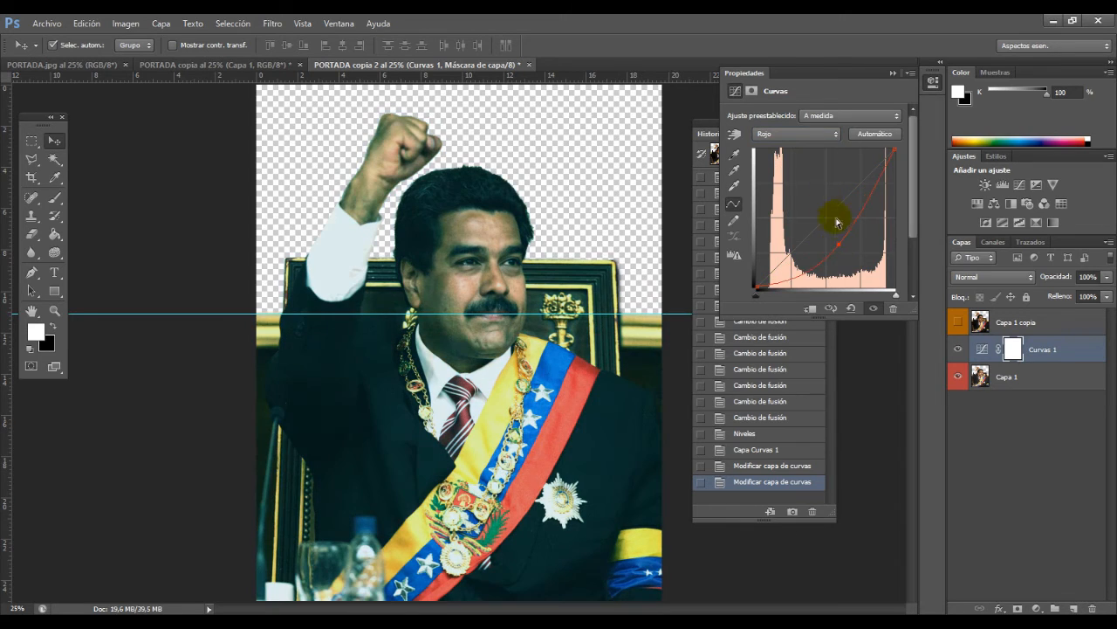
{"action": "left_click_drag", "start_coordinate": [818, 273], "coordinate": [766, 305]}
{"action": "left_click", "coordinate": [776, 133]}
{"action": "left_click", "coordinate": [779, 176]}
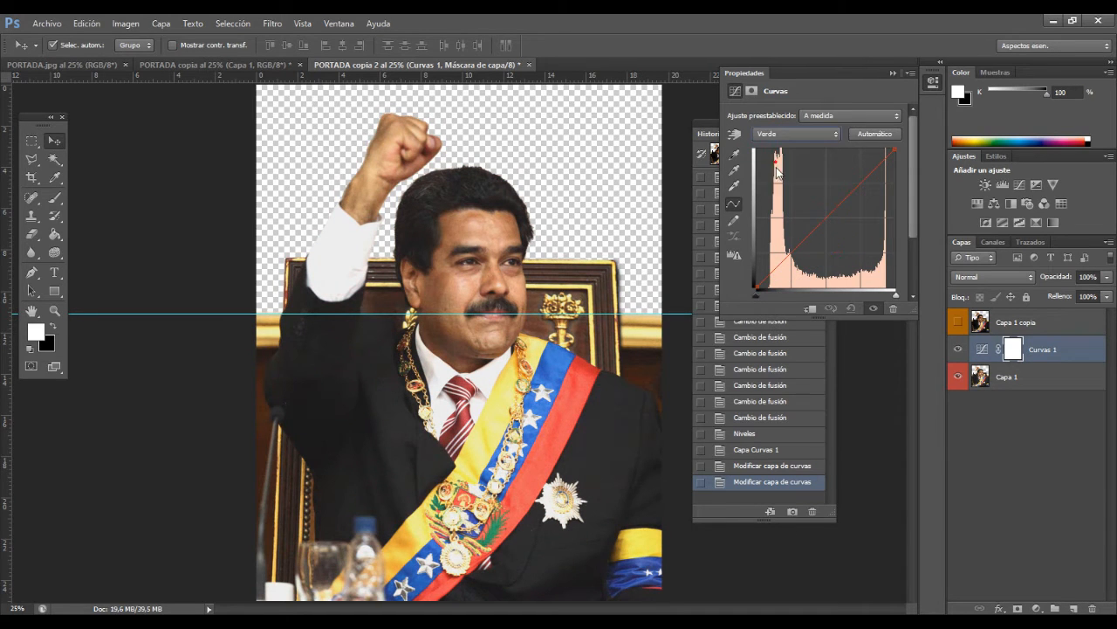
{"action": "left_click_drag", "start_coordinate": [826, 219], "coordinate": [742, 295]}
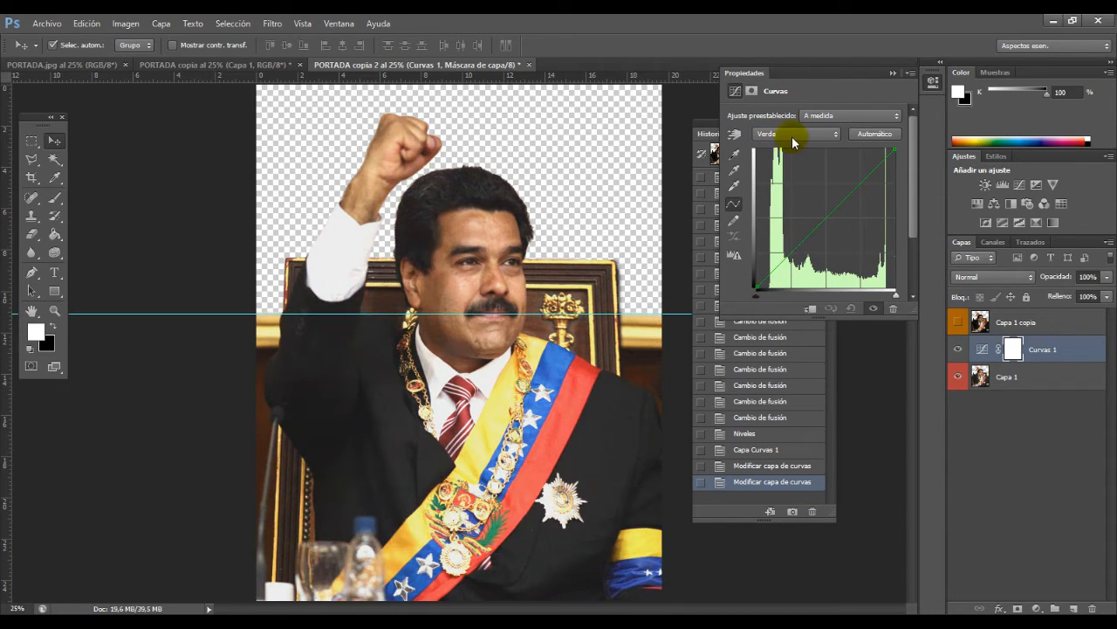
Step: Reshape the RGB curve of Curvas 1 to lighten the highlights slightly, clearing extra points and keeping one just above the middle
{"action": "left_click", "coordinate": [793, 135]}
{"action": "left_click", "coordinate": [796, 150]}
{"action": "left_click_drag", "start_coordinate": [829, 230], "coordinate": [744, 278]}
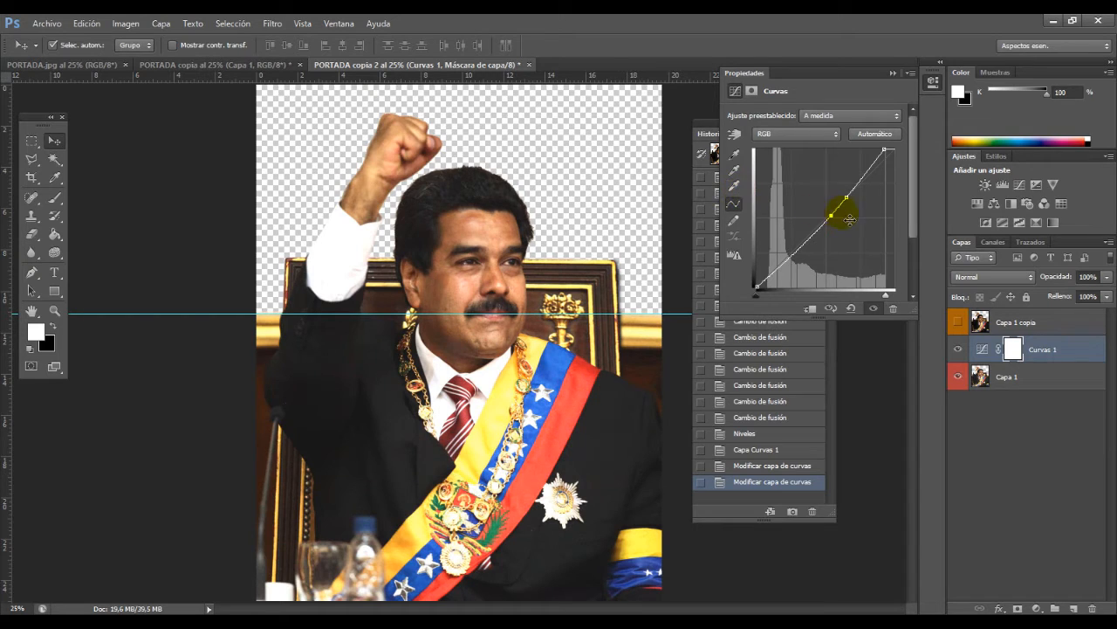
{"action": "left_click_drag", "start_coordinate": [833, 218], "coordinate": [767, 317]}
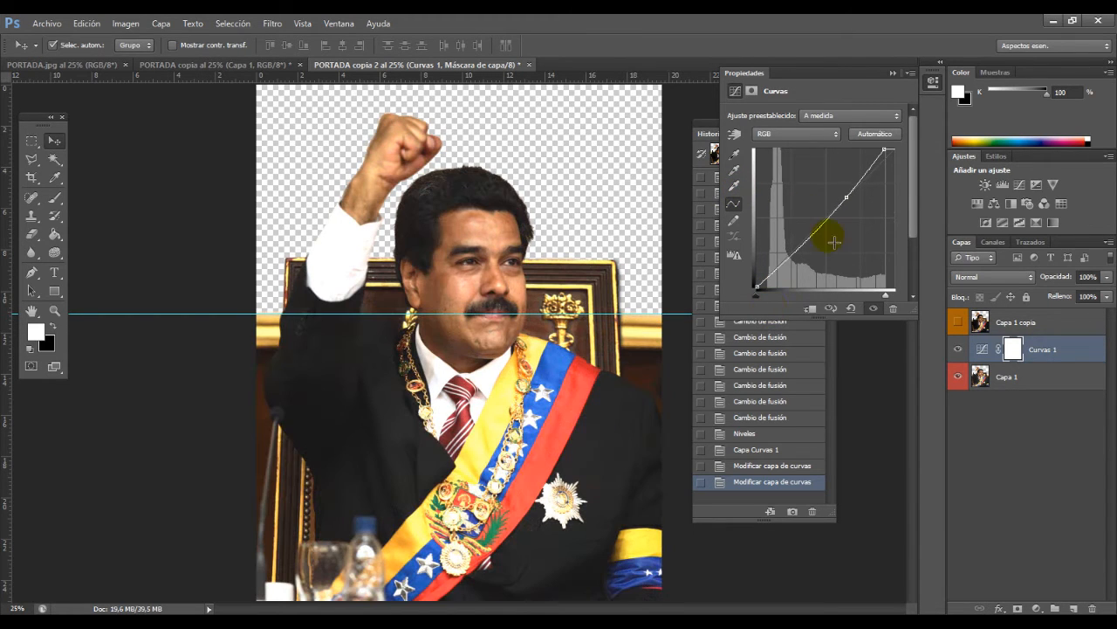
{"action": "left_click_drag", "start_coordinate": [848, 199], "coordinate": [768, 318]}
{"action": "left_click_drag", "start_coordinate": [824, 233], "coordinate": [836, 204]}
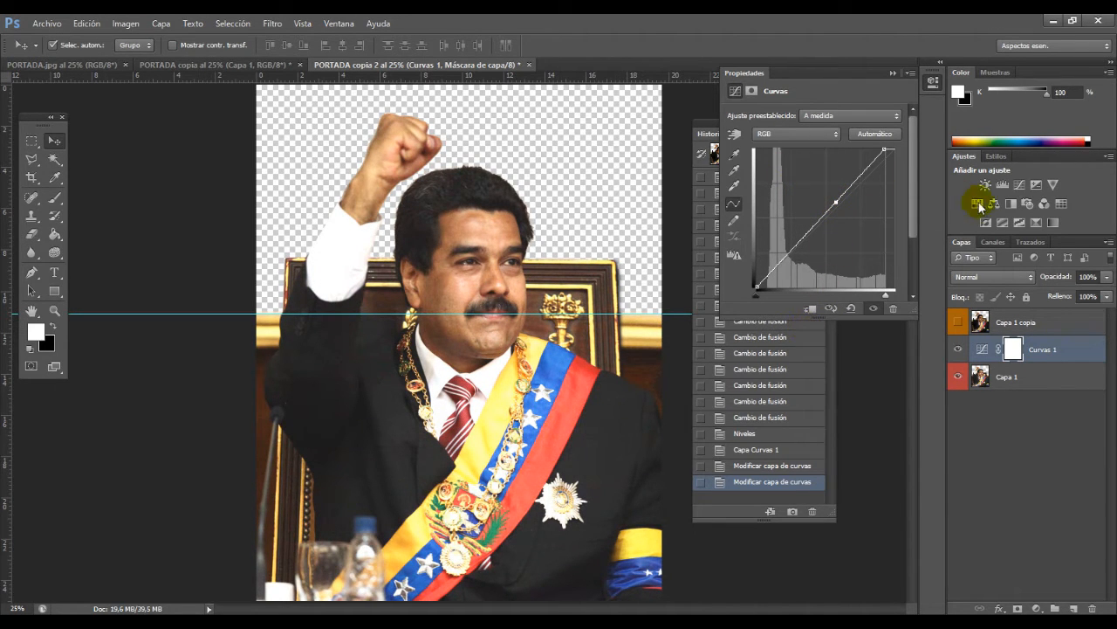
Step: Add a Levels adjustment layer above Curvas 1 and try shifting its black input level
{"action": "left_click", "coordinate": [1004, 186]}
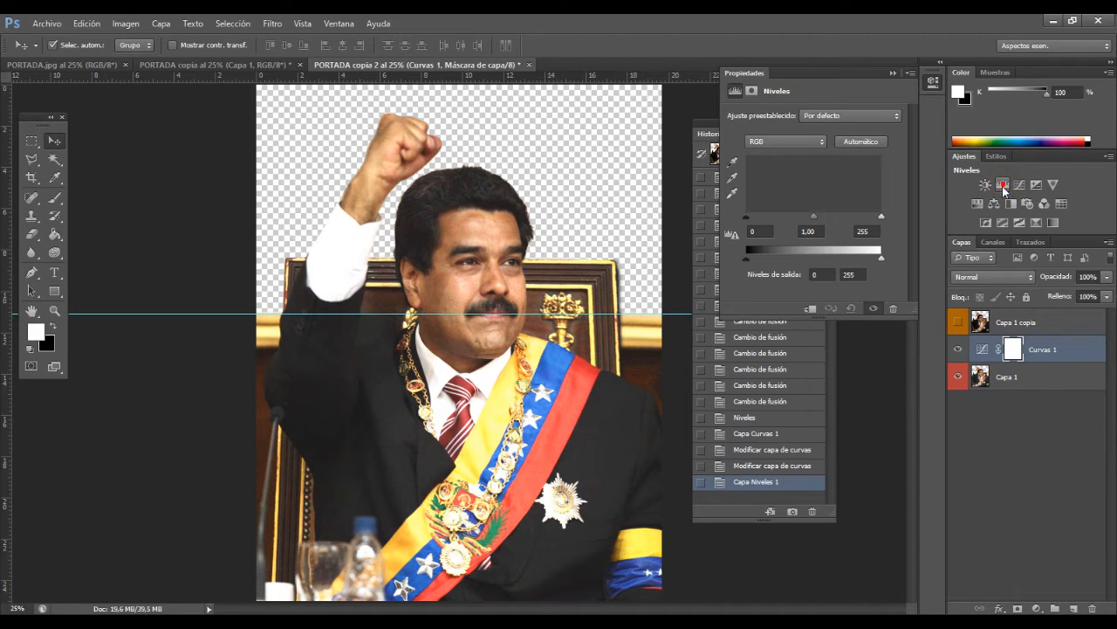
{"action": "left_click", "coordinate": [1011, 354]}
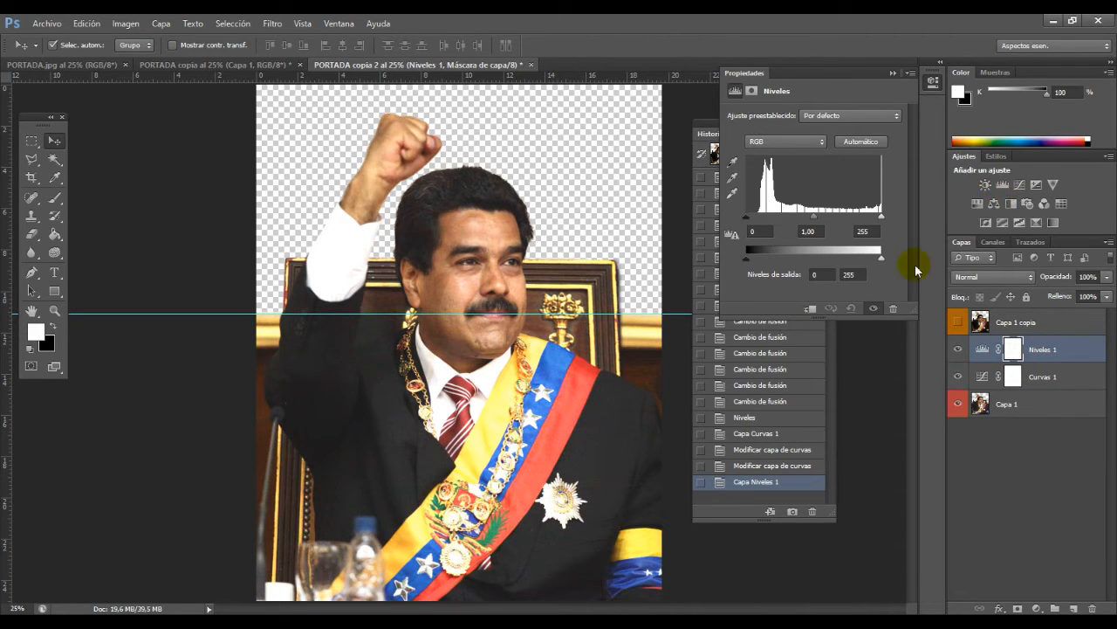
{"action": "left_click_drag", "start_coordinate": [749, 221], "coordinate": [718, 199]}
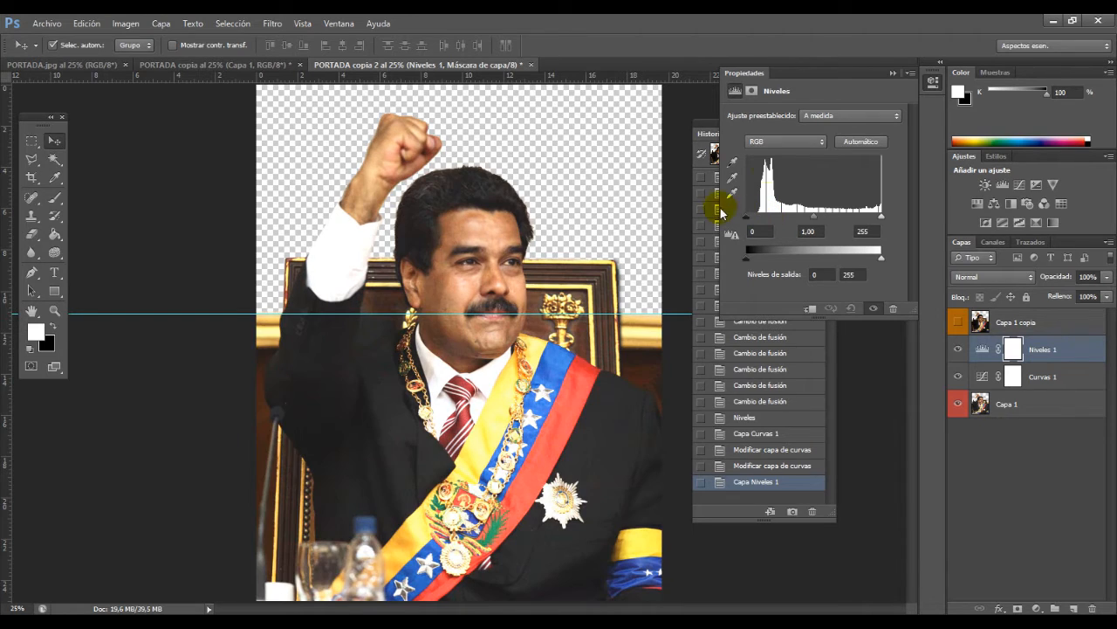
Step: Try the Más oscuro, Aumentar contraste 2 and Aumentar contraste 3 presets on the Niveles 1 layer
{"action": "left_click", "coordinate": [815, 118]}
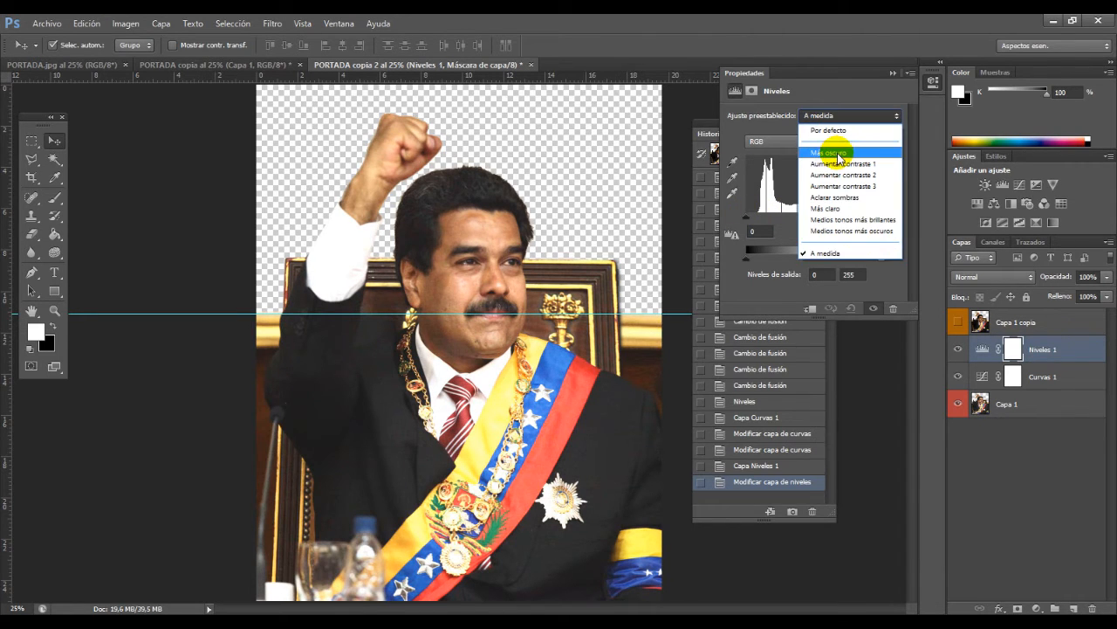
{"action": "left_click", "coordinate": [838, 154]}
{"action": "left_click", "coordinate": [840, 117]}
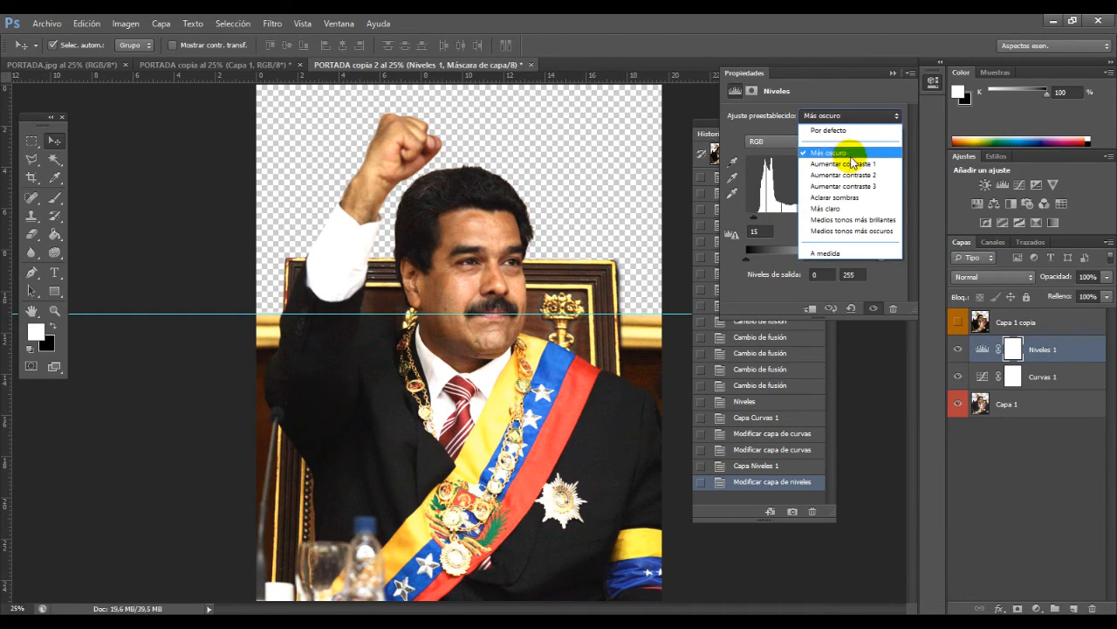
{"action": "left_click", "coordinate": [837, 146]}
{"action": "left_click", "coordinate": [859, 119]}
{"action": "left_click", "coordinate": [842, 175]}
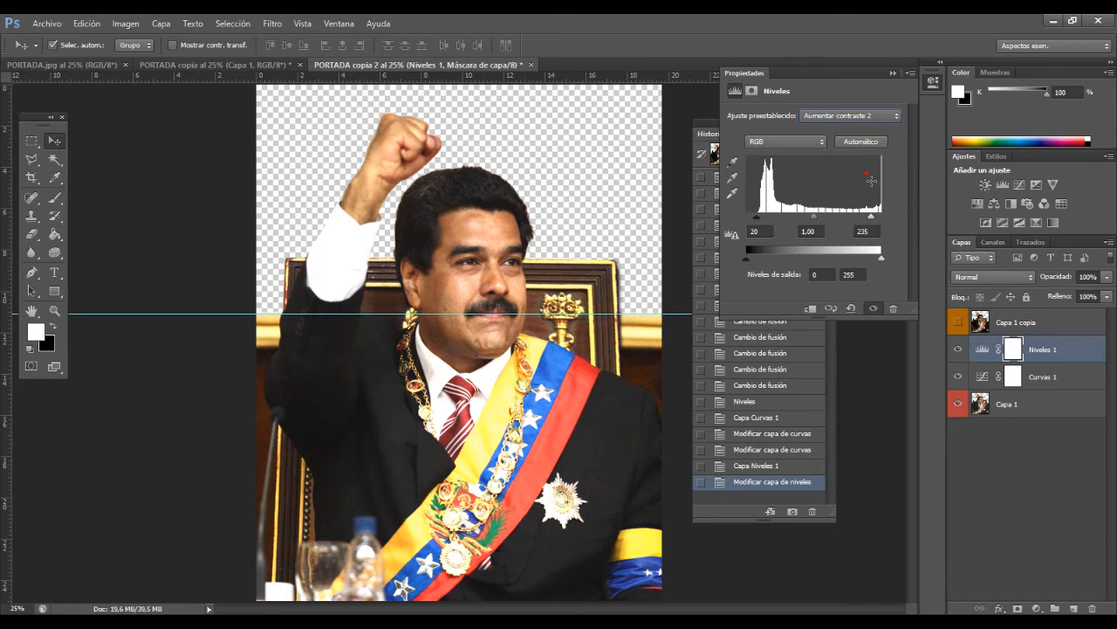
{"action": "left_click", "coordinate": [848, 117]}
{"action": "left_click", "coordinate": [852, 188]}
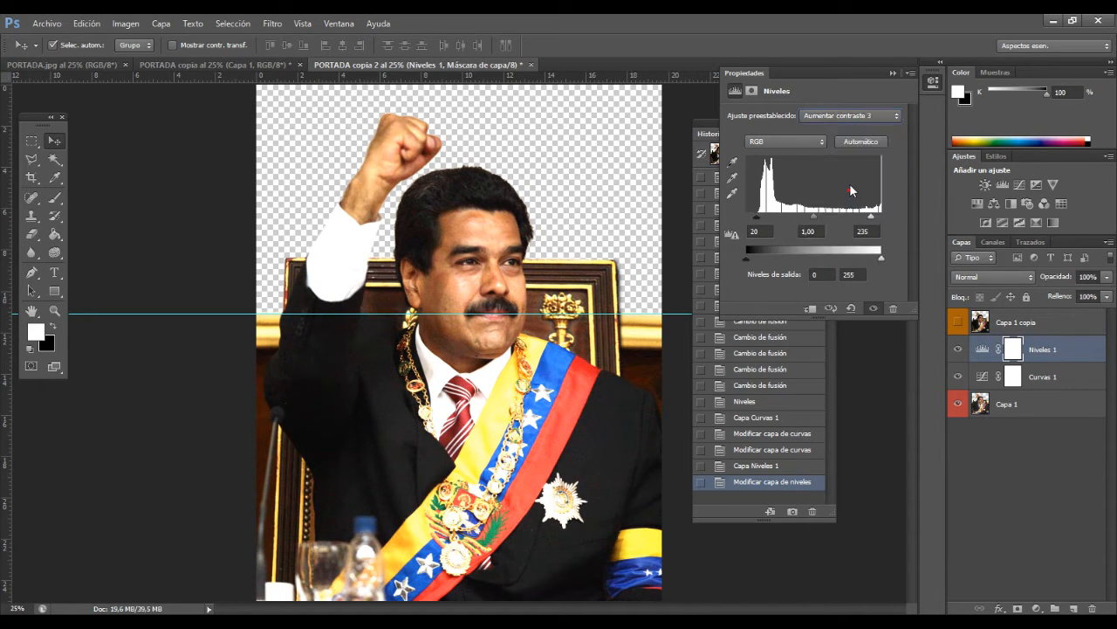
Step: Try Aclarar sombras, Más claro and Medios tonos más brillantes on Niveles 1, and settle on the Medios tonos más oscuros preset
{"action": "left_click", "coordinate": [842, 119]}
{"action": "left_click", "coordinate": [847, 198]}
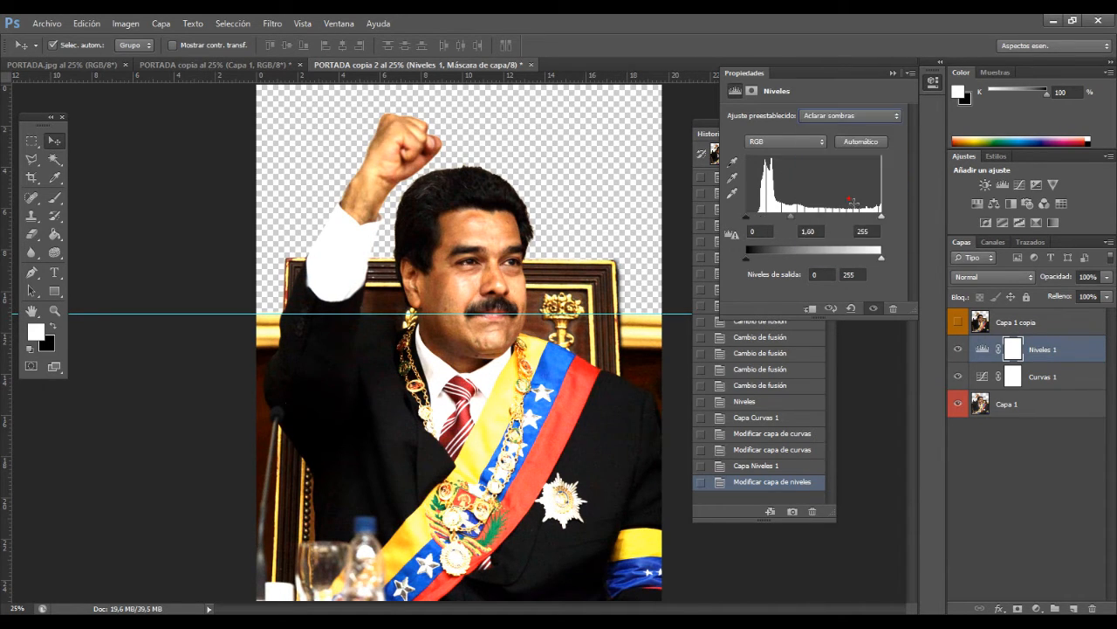
{"action": "left_click", "coordinate": [846, 119]}
{"action": "left_click", "coordinate": [851, 198]}
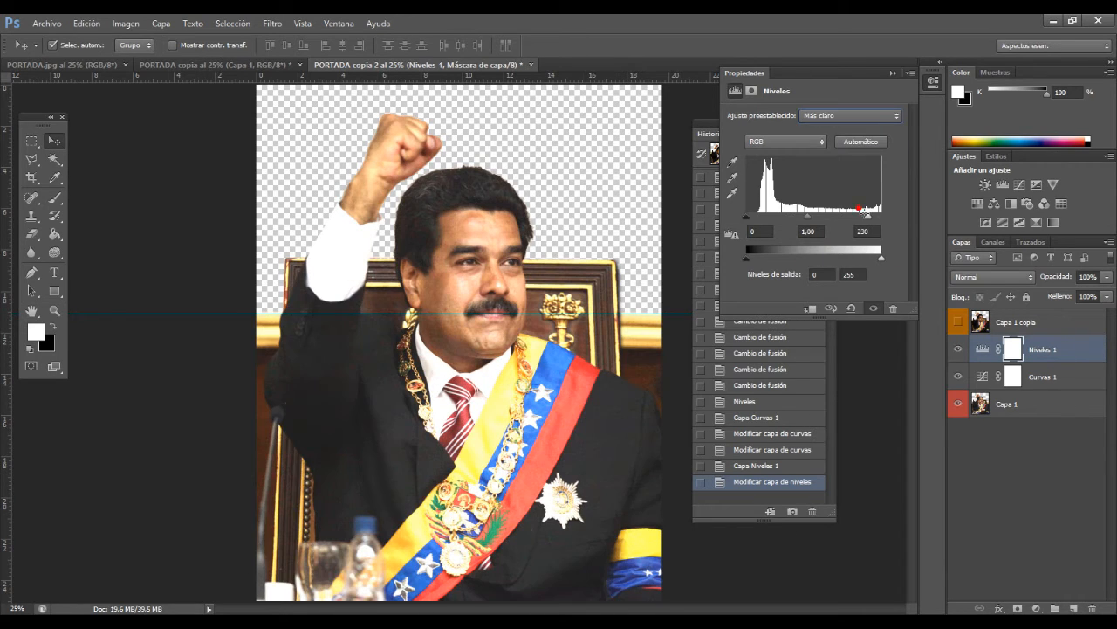
{"action": "left_click", "coordinate": [855, 116]}
{"action": "left_click", "coordinate": [866, 220]}
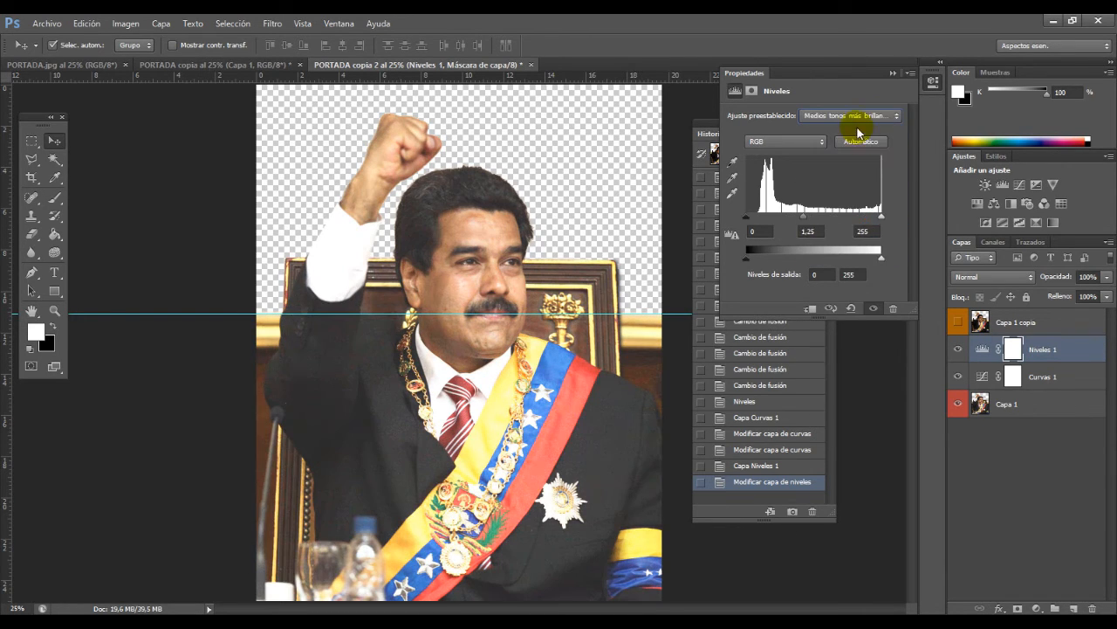
{"action": "left_click", "coordinate": [860, 117]}
{"action": "left_click", "coordinate": [860, 233]}
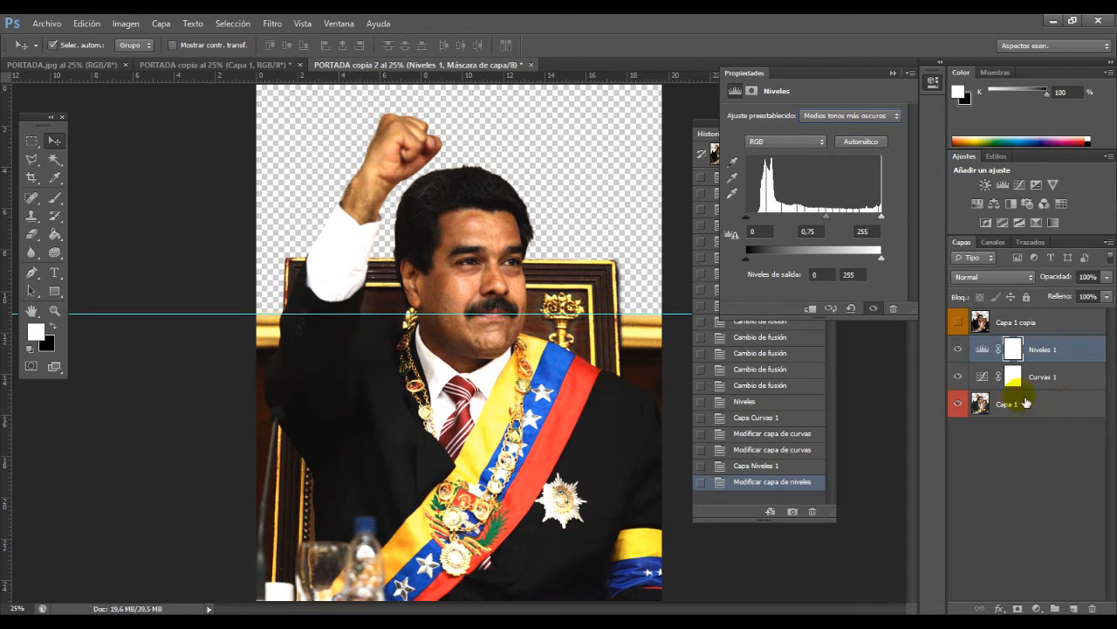
Step: Compare the image with and without Capa 1 copia, leave that layer visible and make it the active layer
{"action": "left_click", "coordinate": [960, 325]}
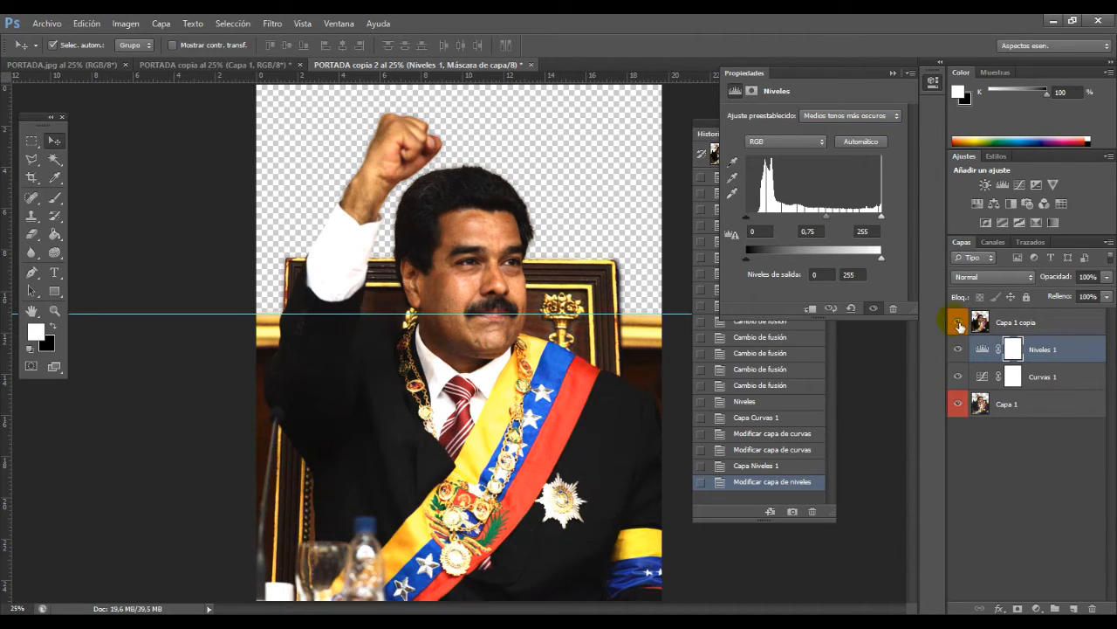
{"action": "left_click", "coordinate": [960, 325]}
{"action": "left_click", "coordinate": [959, 325]}
{"action": "left_click", "coordinate": [959, 324]}
{"action": "left_click", "coordinate": [959, 325]}
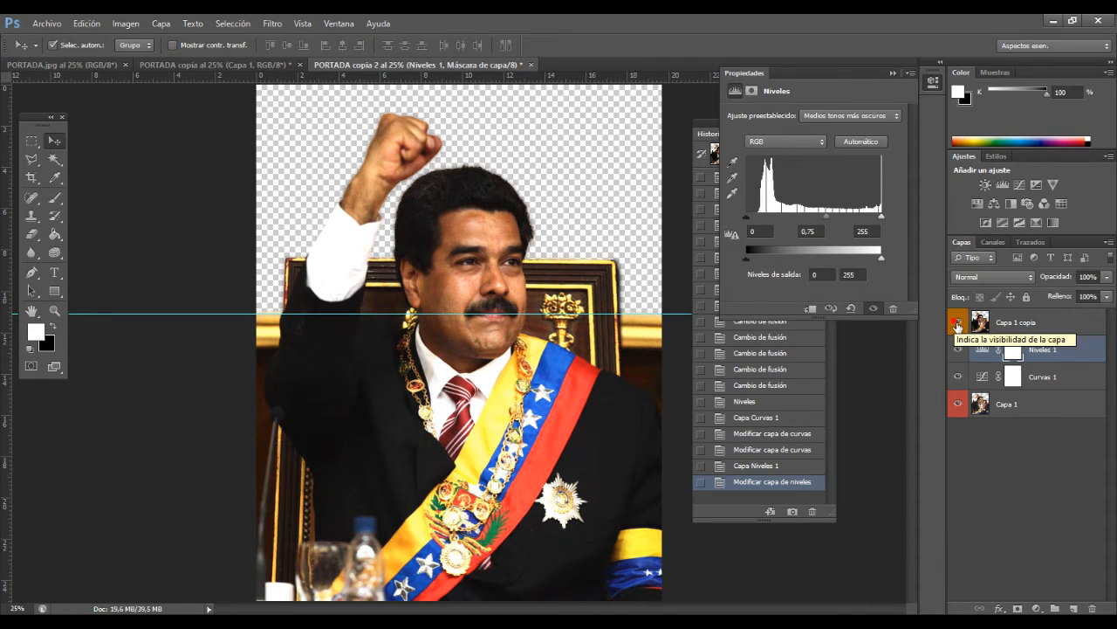
{"action": "left_click", "coordinate": [1013, 322]}
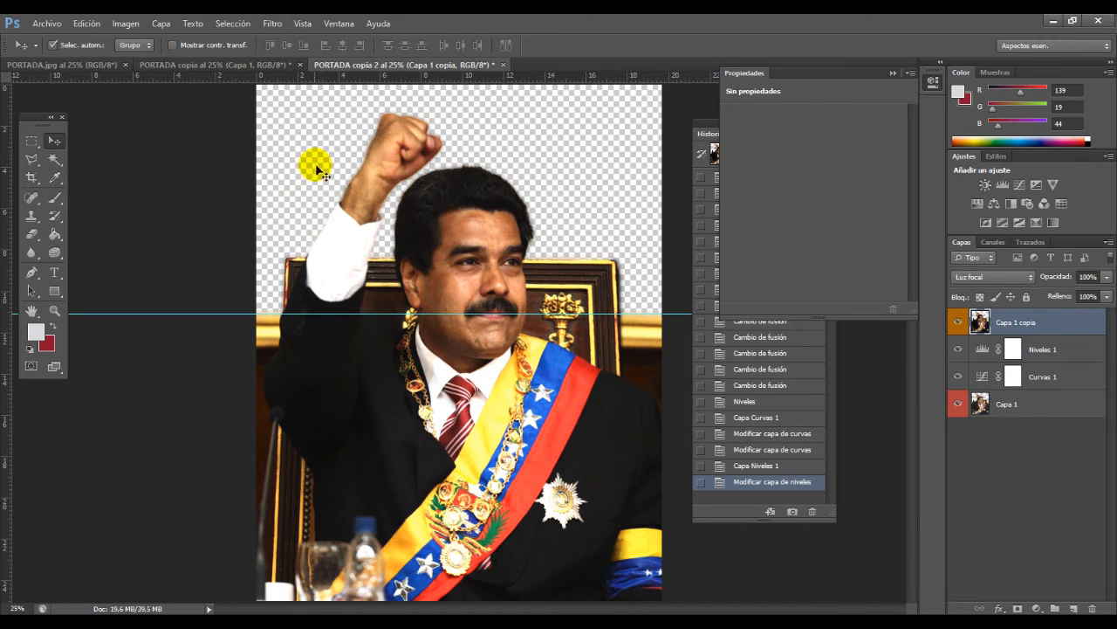
Step: Start the Guardar para Web export of PORTADA copia 2 with its preview reduced to 12,5%
{"action": "left_click", "coordinate": [47, 23]}
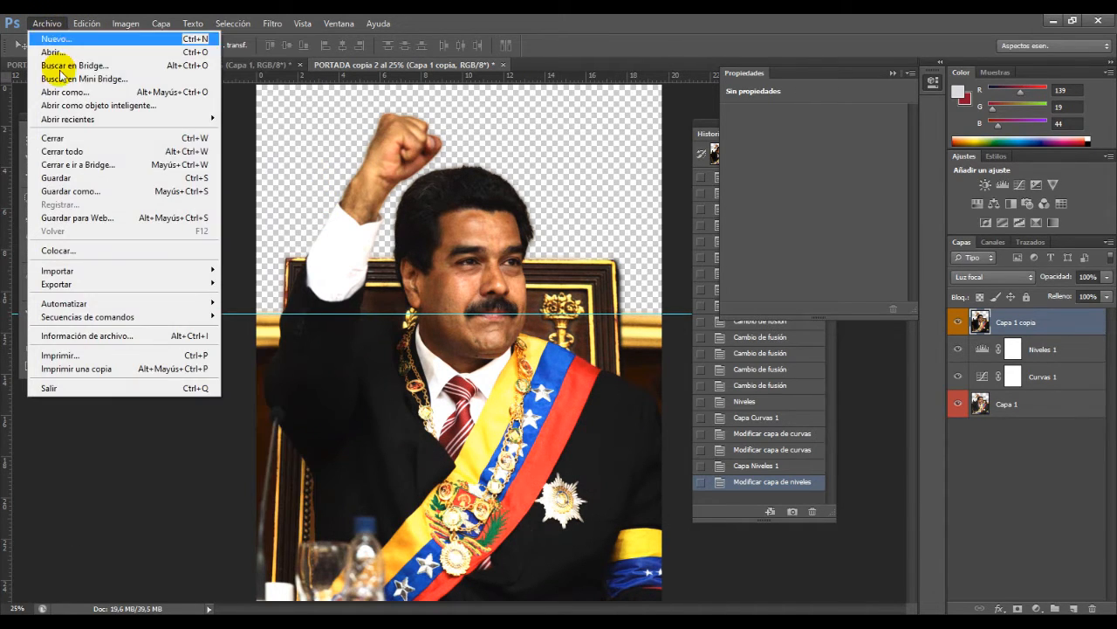
{"action": "left_click", "coordinate": [87, 217]}
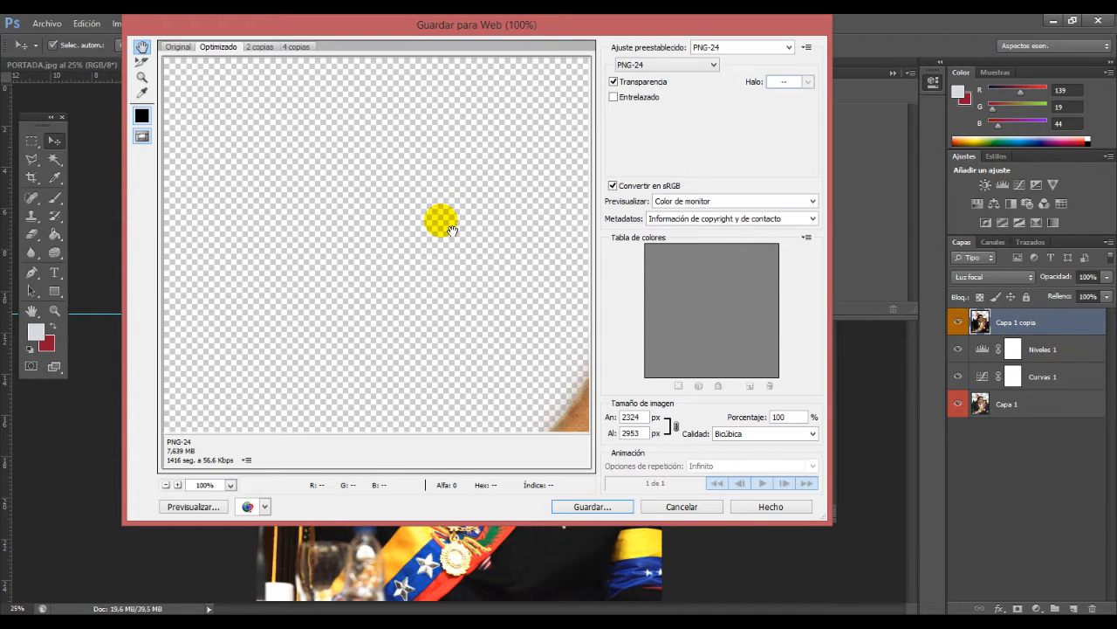
{"action": "left_click", "coordinate": [165, 485]}
{"action": "left_click", "coordinate": [165, 484]}
{"action": "left_click", "coordinate": [165, 485]}
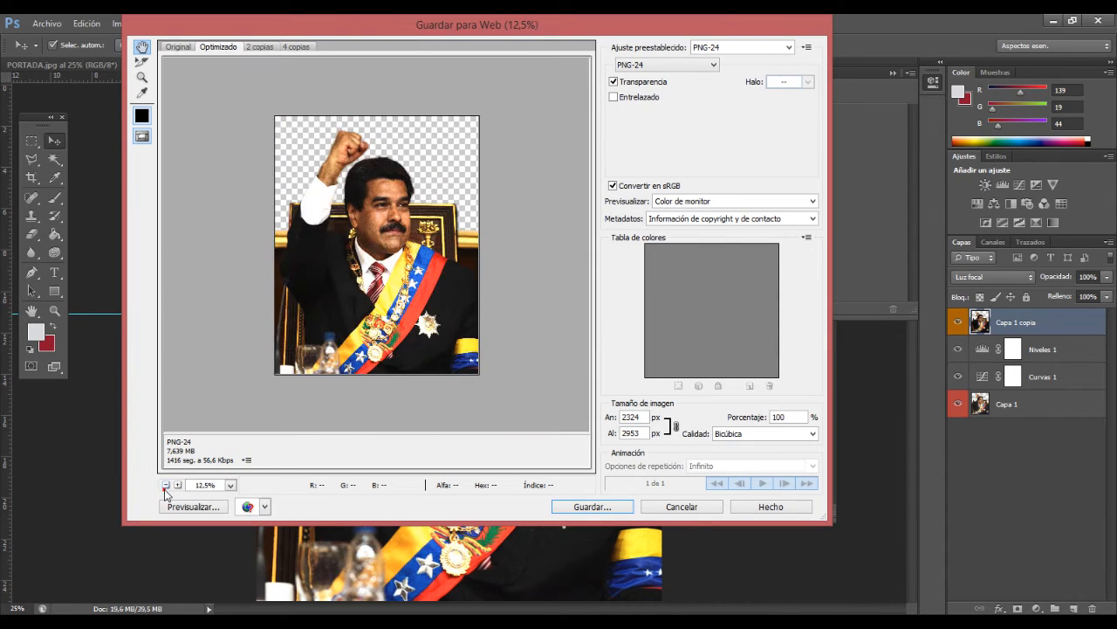
Step: Try JPEG as the export format and check the man's fist and surrounding background in the preview
{"action": "left_click", "coordinate": [648, 69]}
{"action": "left_click", "coordinate": [650, 80]}
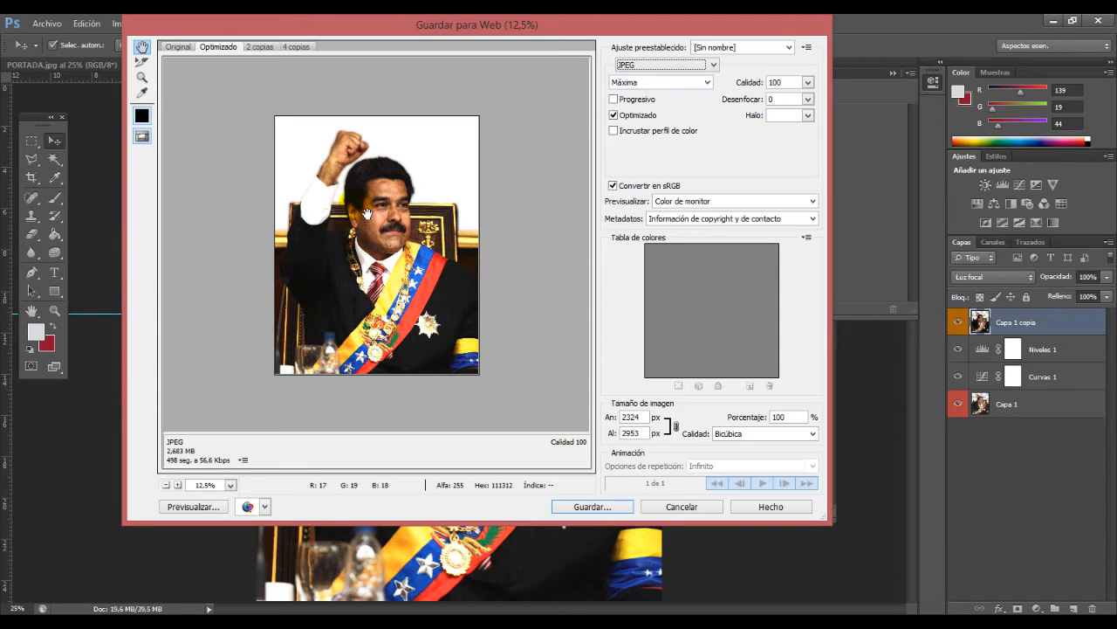
{"action": "left_click", "coordinate": [343, 148]}
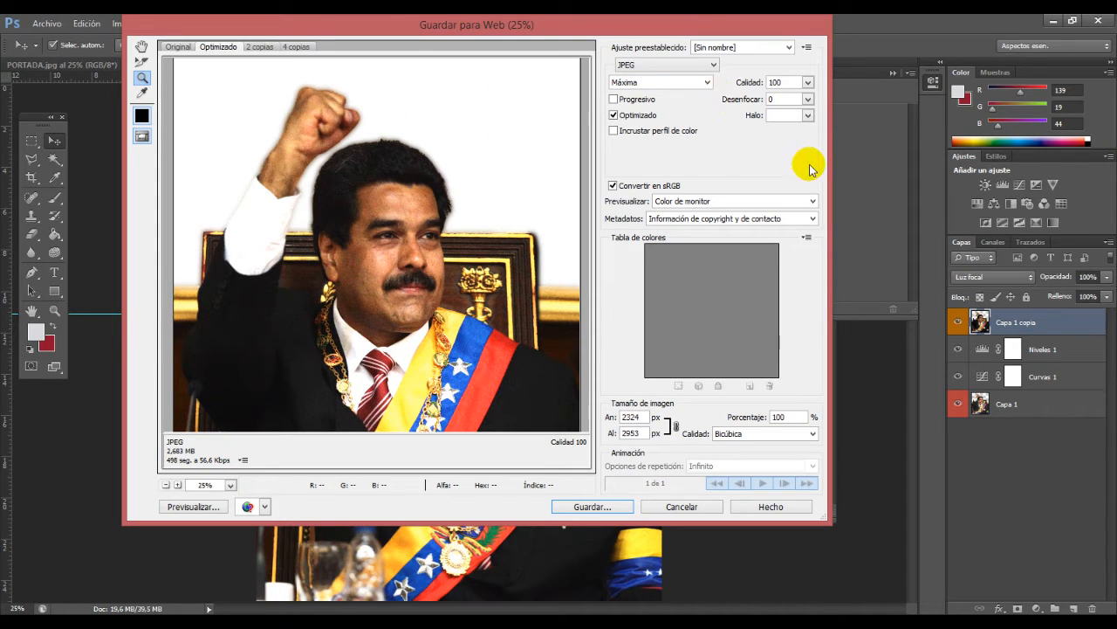
Step: Compare the Macintosh, Internet RGB and document-profile preview color modes, return to Color de monitor, and keep the copyright and contact metadata option
{"action": "left_click", "coordinate": [811, 201]}
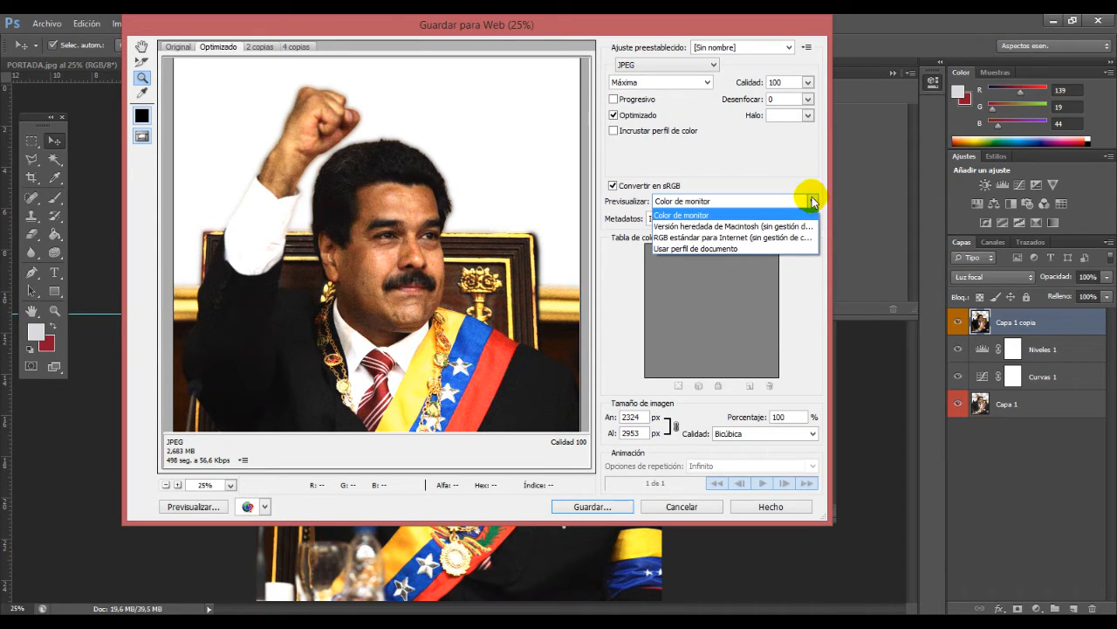
{"action": "left_click", "coordinate": [786, 226]}
{"action": "left_click", "coordinate": [736, 207]}
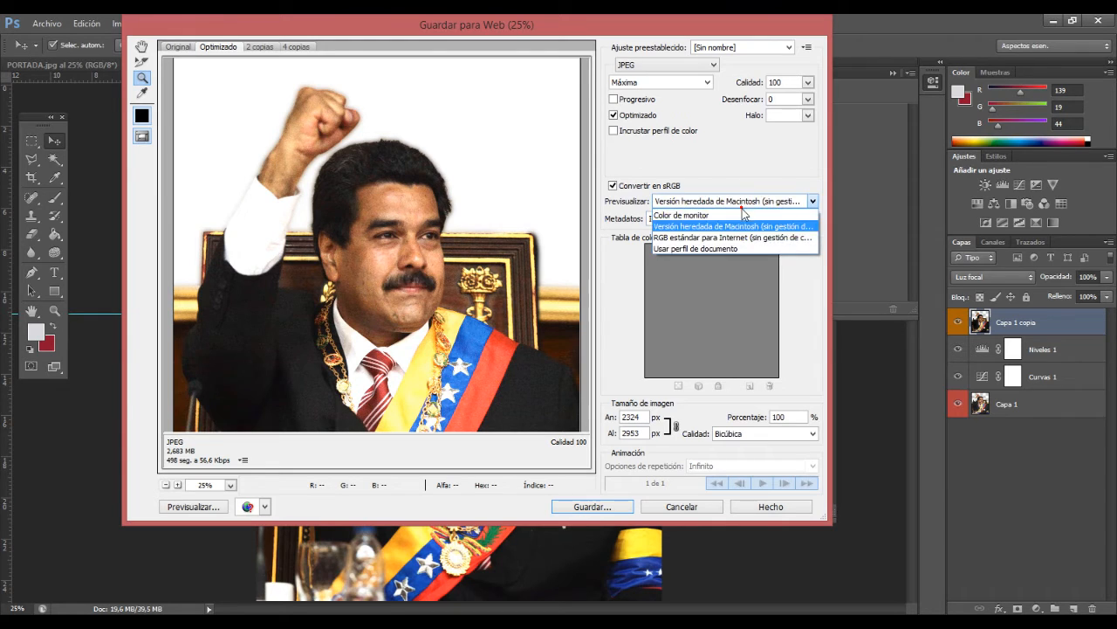
{"action": "left_click", "coordinate": [741, 237]}
{"action": "left_click", "coordinate": [736, 207]}
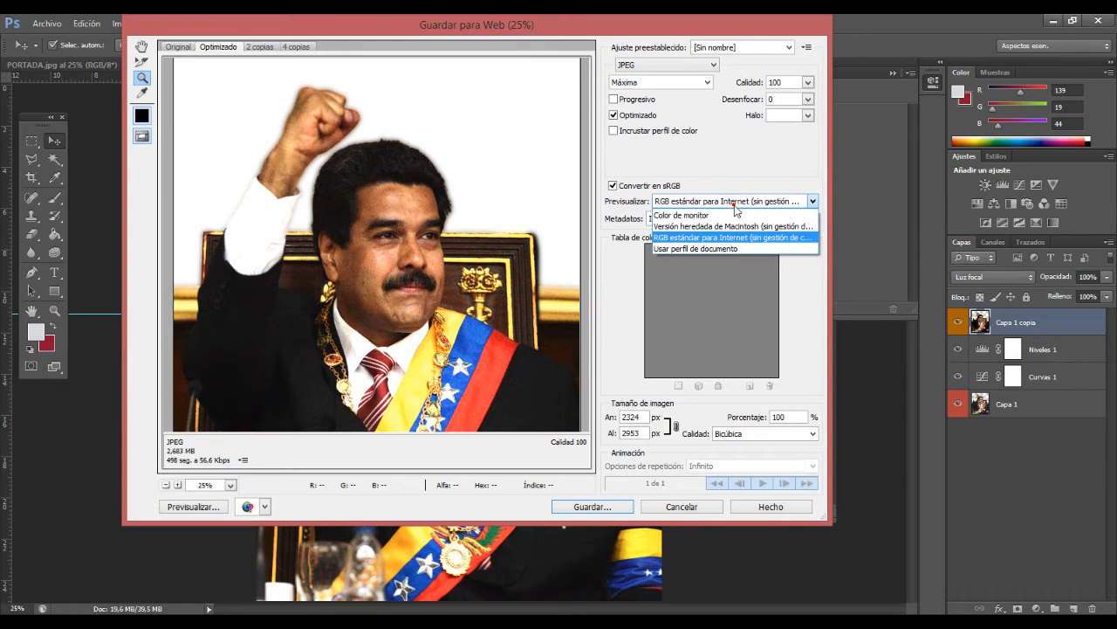
{"action": "left_click", "coordinate": [728, 249]}
{"action": "left_click", "coordinate": [714, 204]}
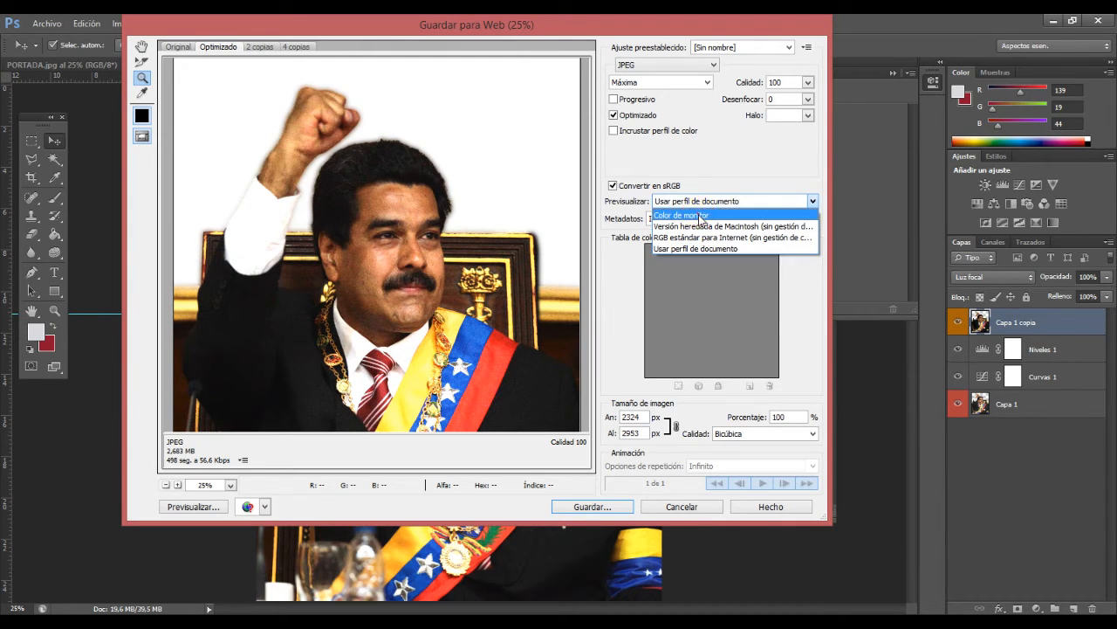
{"action": "left_click", "coordinate": [698, 215]}
{"action": "left_click", "coordinate": [702, 219]}
{"action": "left_click", "coordinate": [703, 222]}
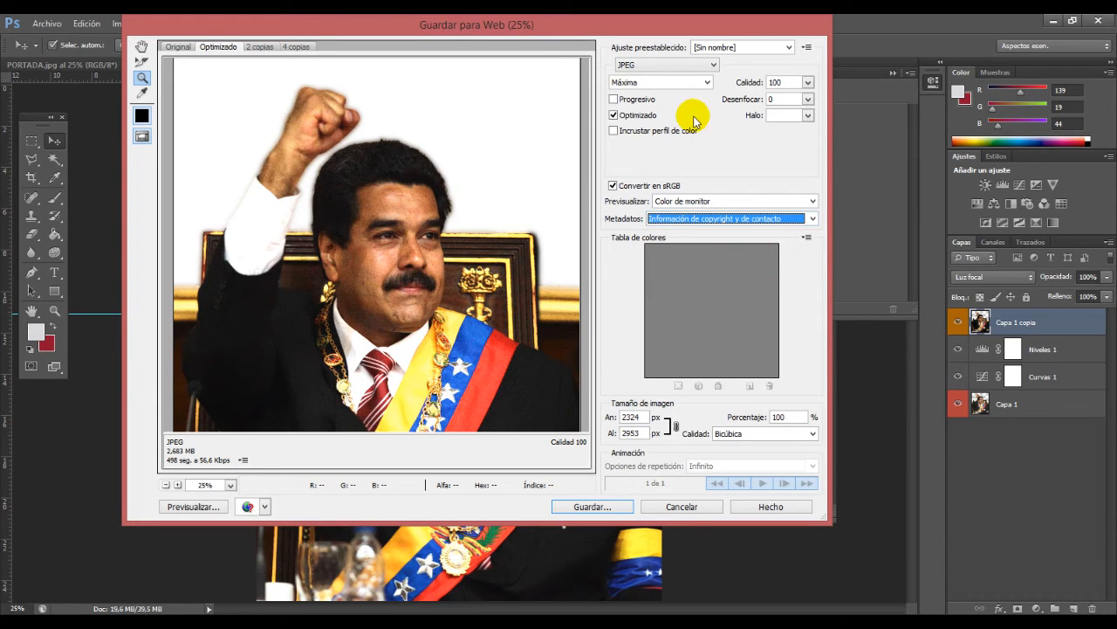
Step: Try the PNG-8 and JPEG export formats, inspecting the man's head and hair edges up close
{"action": "left_click", "coordinate": [712, 66]}
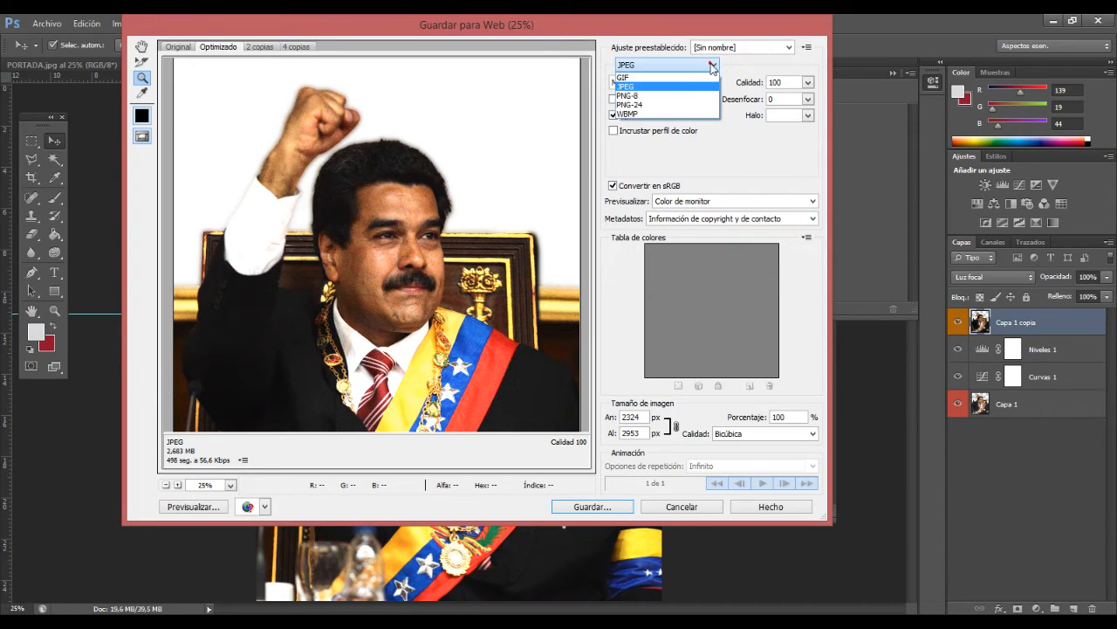
{"action": "left_click", "coordinate": [668, 96]}
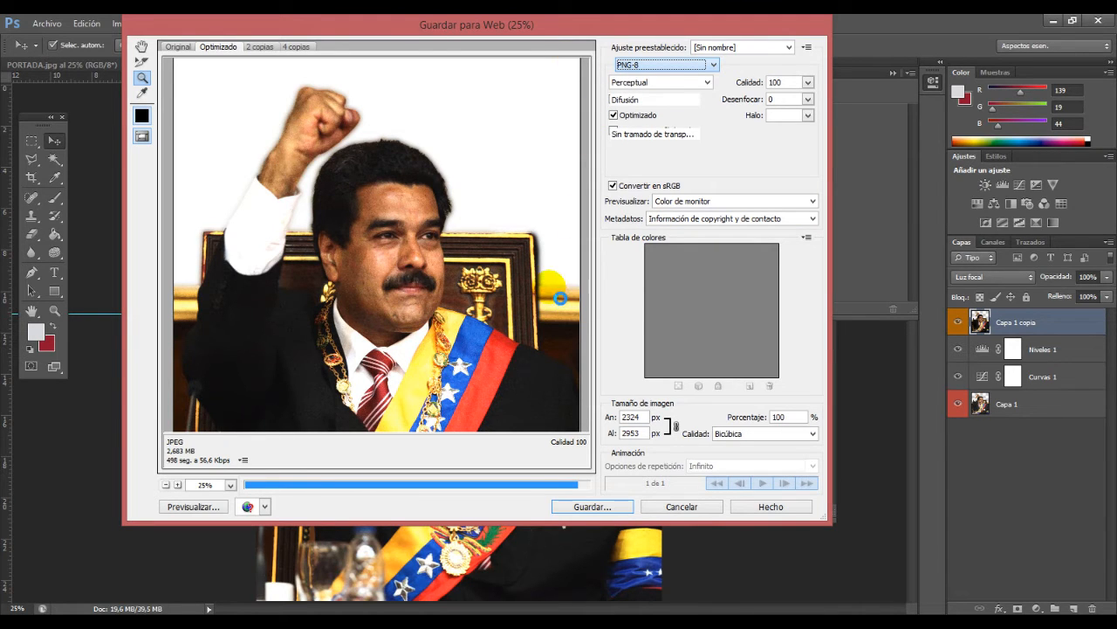
{"action": "left_click", "coordinate": [375, 262]}
{"action": "left_click", "coordinate": [327, 190]}
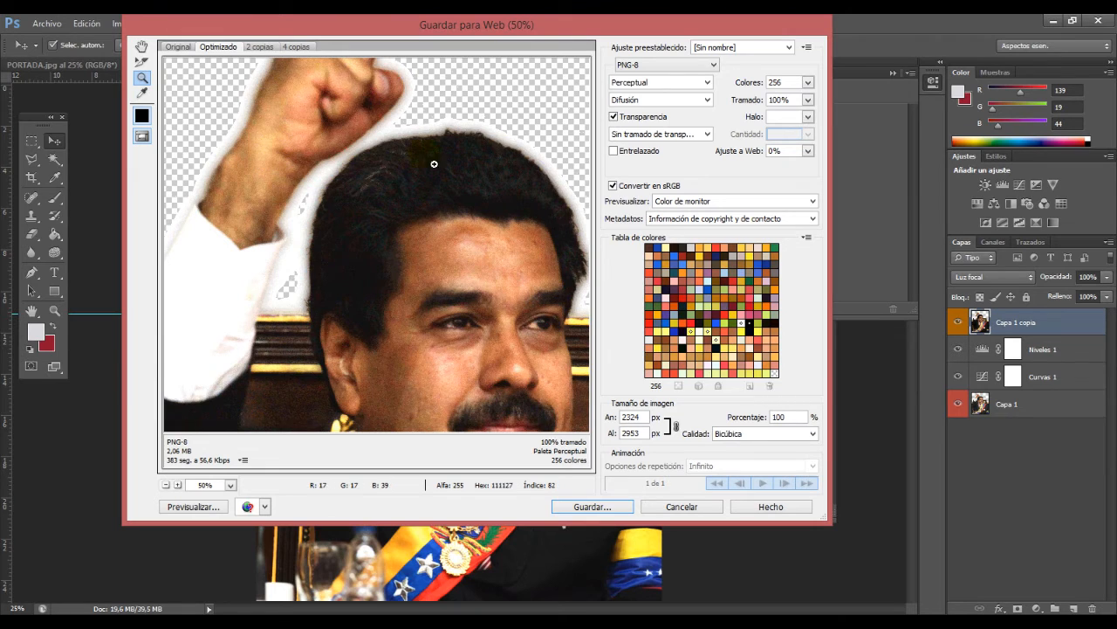
{"action": "left_click", "coordinate": [665, 64]}
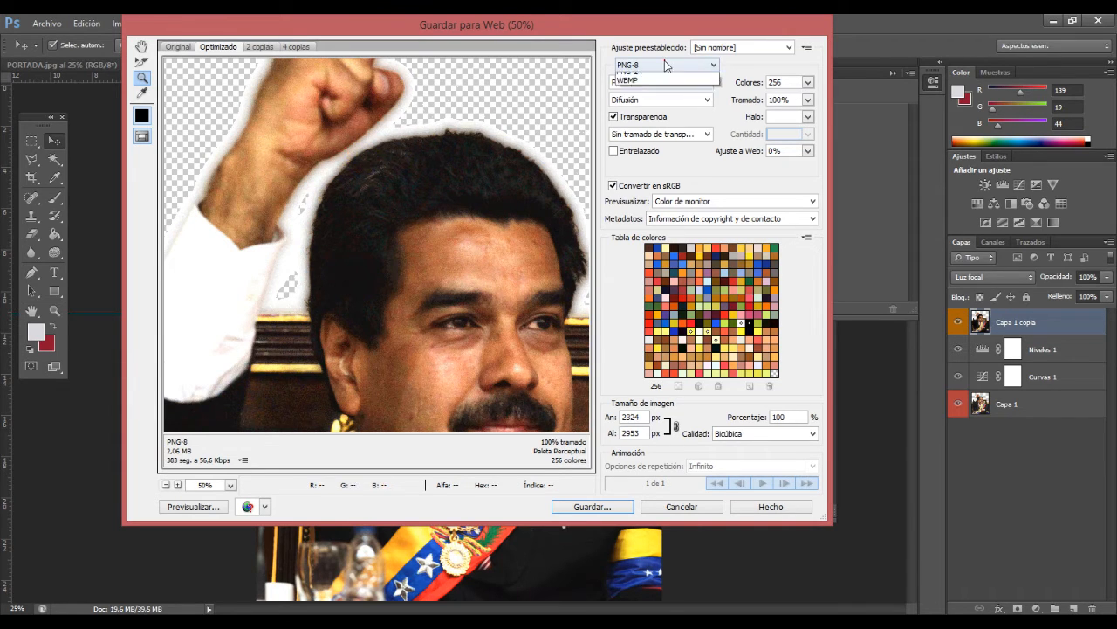
{"action": "left_click", "coordinate": [661, 85]}
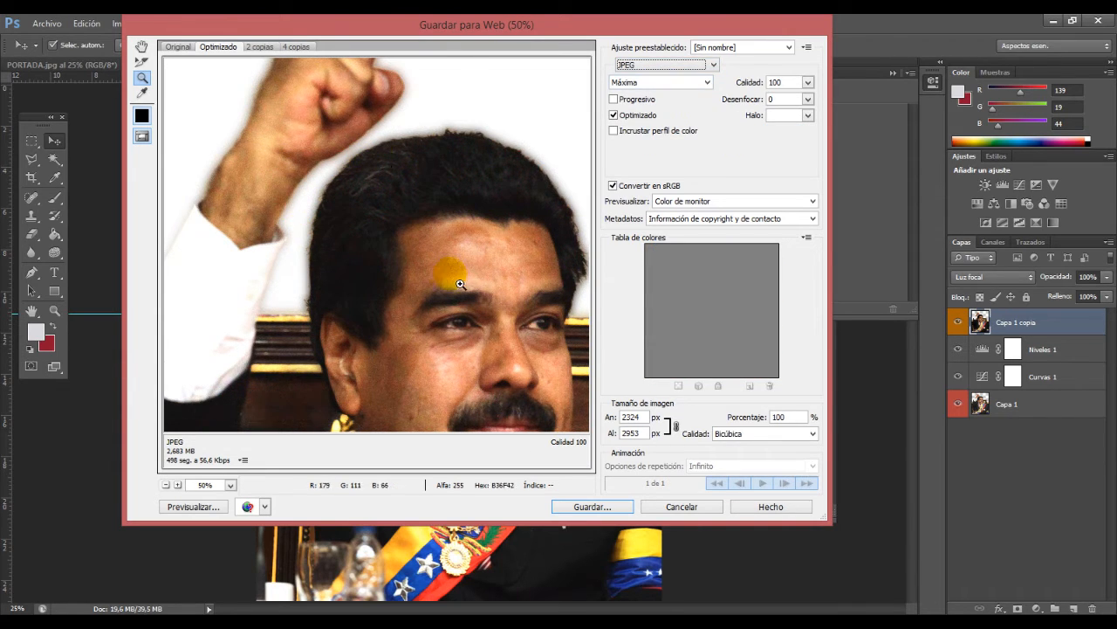
{"action": "left_click", "coordinate": [445, 273]}
{"action": "left_click", "coordinate": [385, 204]}
Step: Try PNG-8 as the export format again and examine the transparent edge between the hair and the fist
{"action": "left_click", "coordinate": [665, 66]}
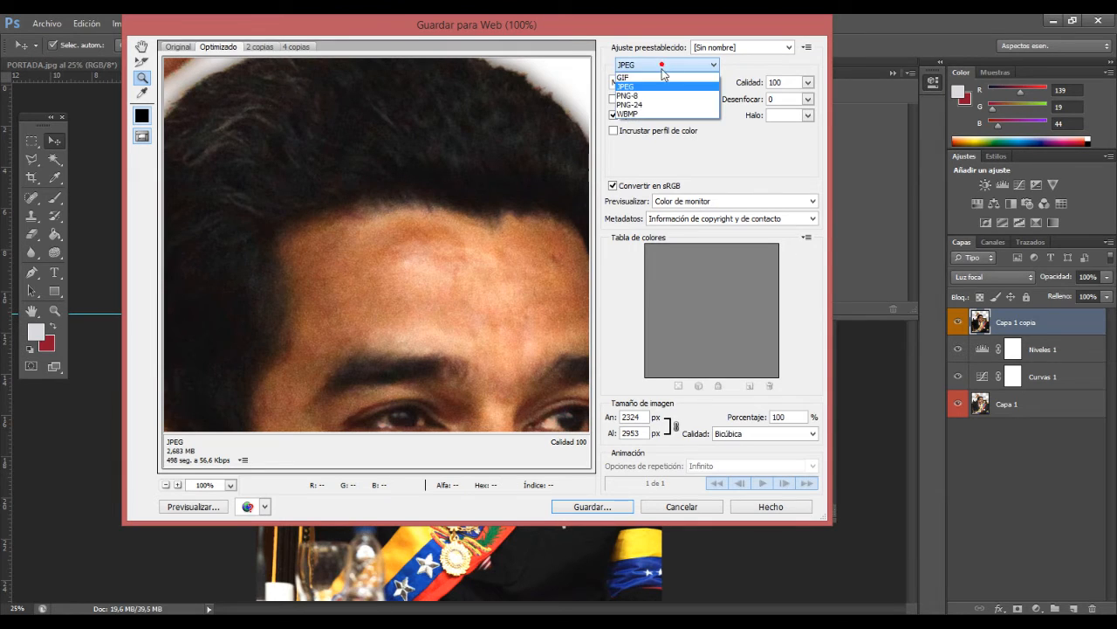
{"action": "left_click", "coordinate": [661, 97]}
{"action": "left_click", "coordinate": [141, 45]}
{"action": "left_click_drag", "start_coordinate": [376, 162], "coordinate": [463, 256]}
Step: Set the export format to PNG-24 and check the cutout edges up close and at 25% in the preview
{"action": "left_click", "coordinate": [678, 65]}
{"action": "left_click", "coordinate": [646, 108]}
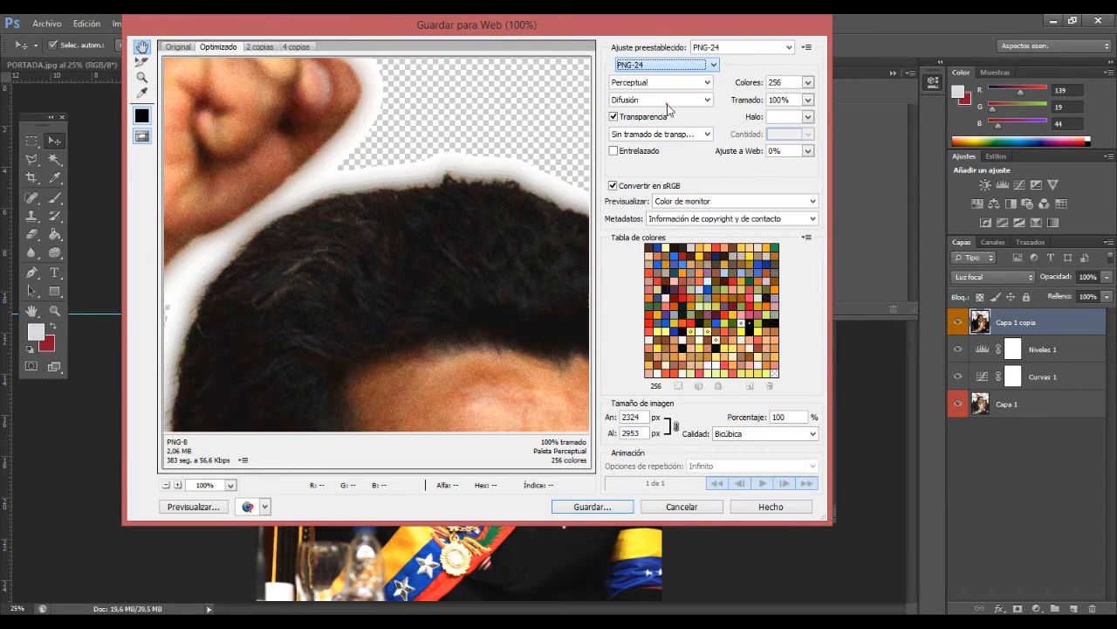
{"action": "left_click_drag", "start_coordinate": [275, 194], "coordinate": [488, 101]}
{"action": "mouse_move", "coordinate": [339, 255]}
{"action": "left_mouse_down"}
{"action": "mouse_move", "coordinate": [356, 94]}
{"action": "mouse_move", "coordinate": [342, 247]}
{"action": "left_mouse_up"}
{"action": "key", "text": "z"}
{"action": "left_click", "coordinate": [401, 261], "text": "alt"}
{"action": "left_click", "coordinate": [404, 262], "text": "alt"}
{"action": "left_click", "coordinate": [405, 262], "text": "alt"}
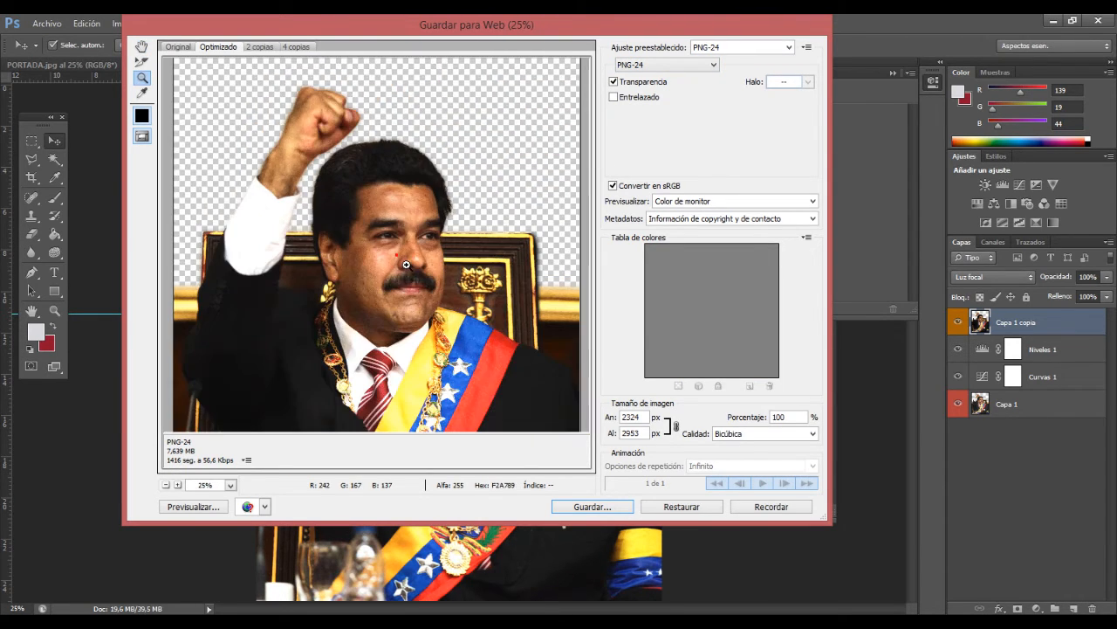
{"action": "left_click", "coordinate": [406, 252]}
{"action": "left_click", "coordinate": [407, 243], "text": "alt"}
{"action": "left_click", "coordinate": [407, 242], "text": "alt"}
{"action": "left_click", "coordinate": [407, 242]}
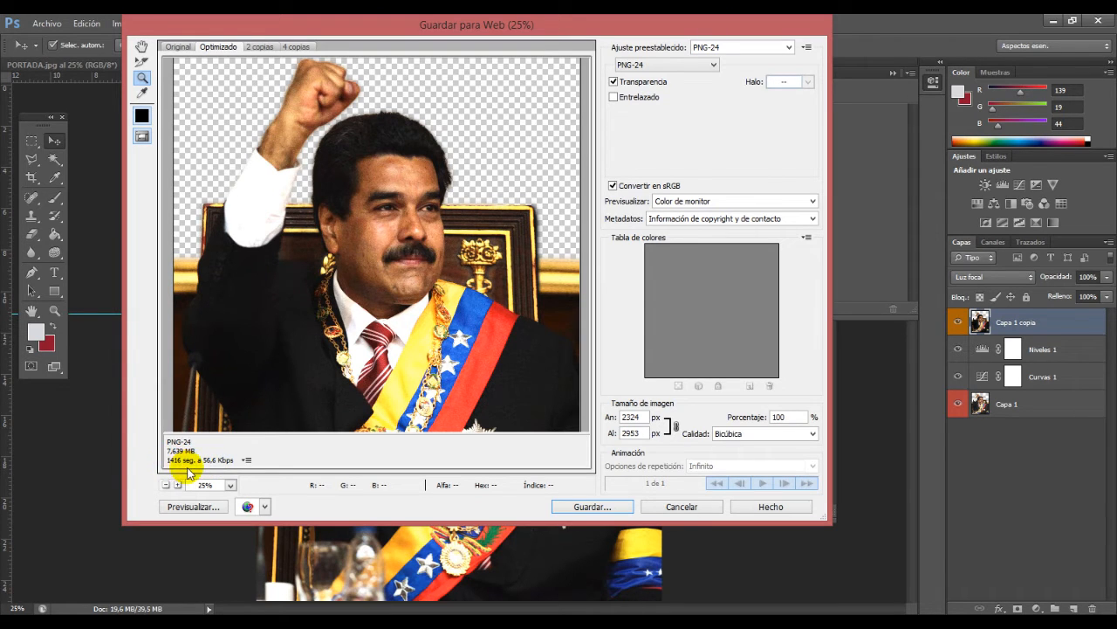
Step: Set the export's image resampling quality to Bicúbica más suavizada
{"action": "left_click", "coordinate": [246, 460]}
{"action": "left_click", "coordinate": [307, 473]}
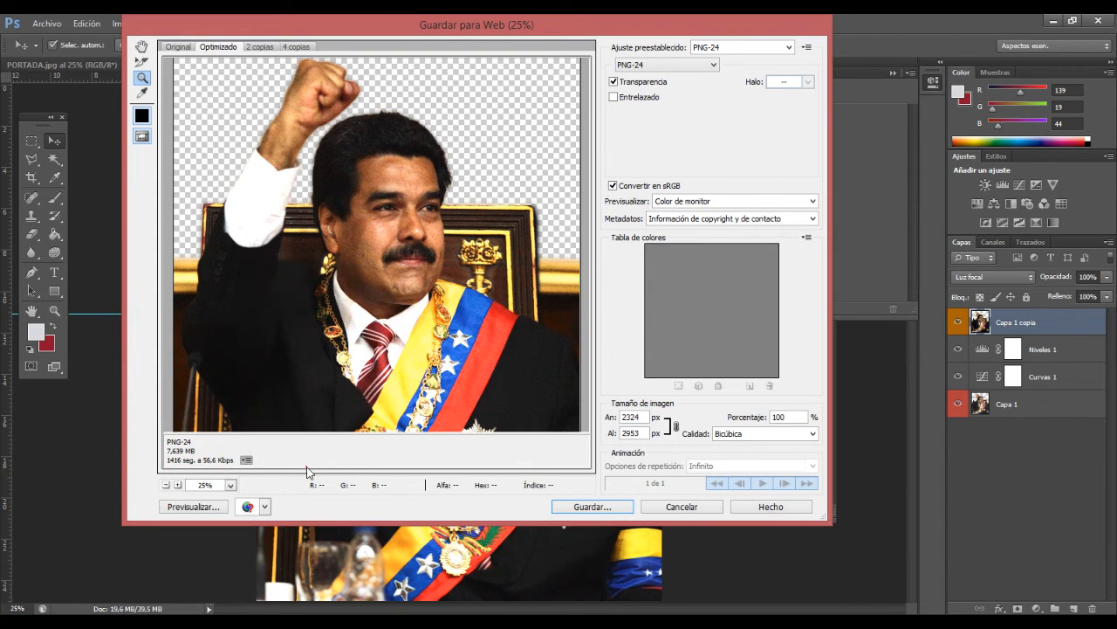
{"action": "left_click", "coordinate": [772, 434]}
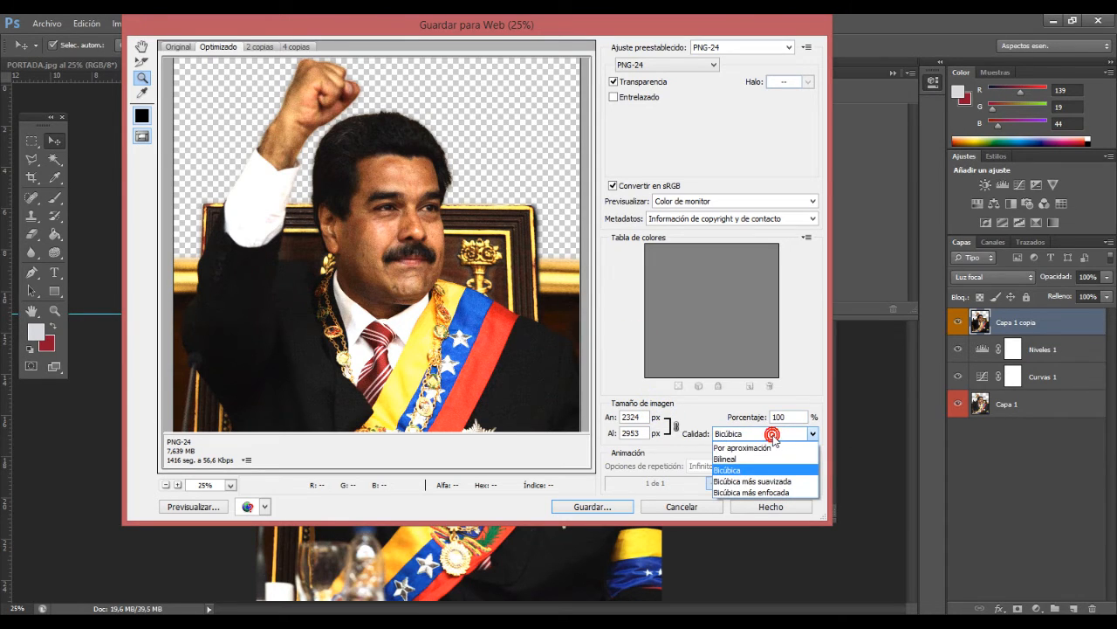
{"action": "left_click", "coordinate": [756, 481]}
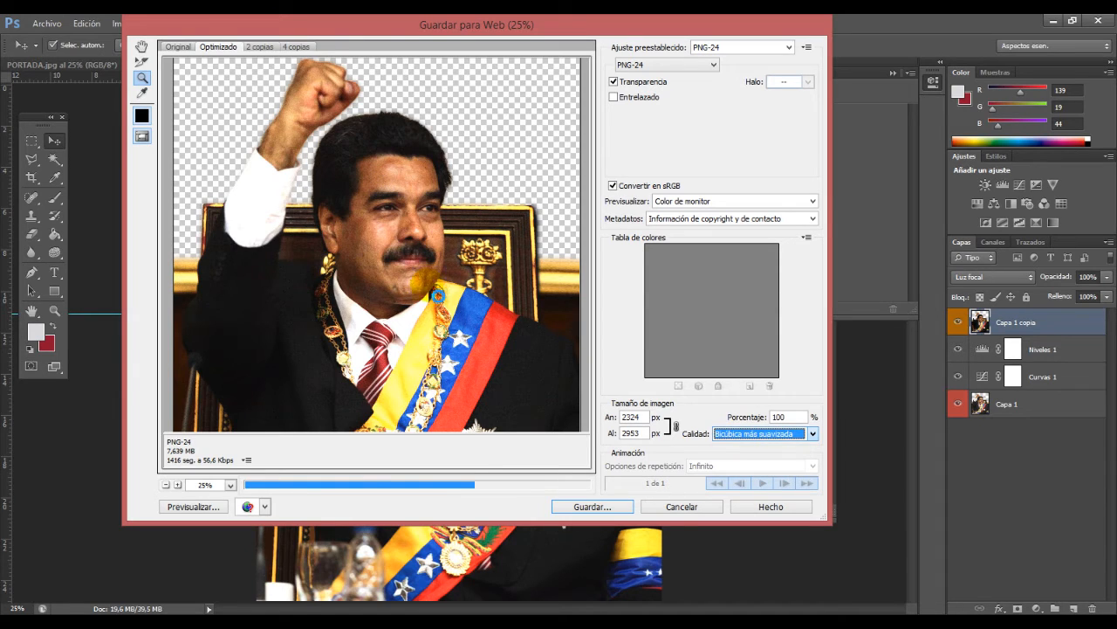
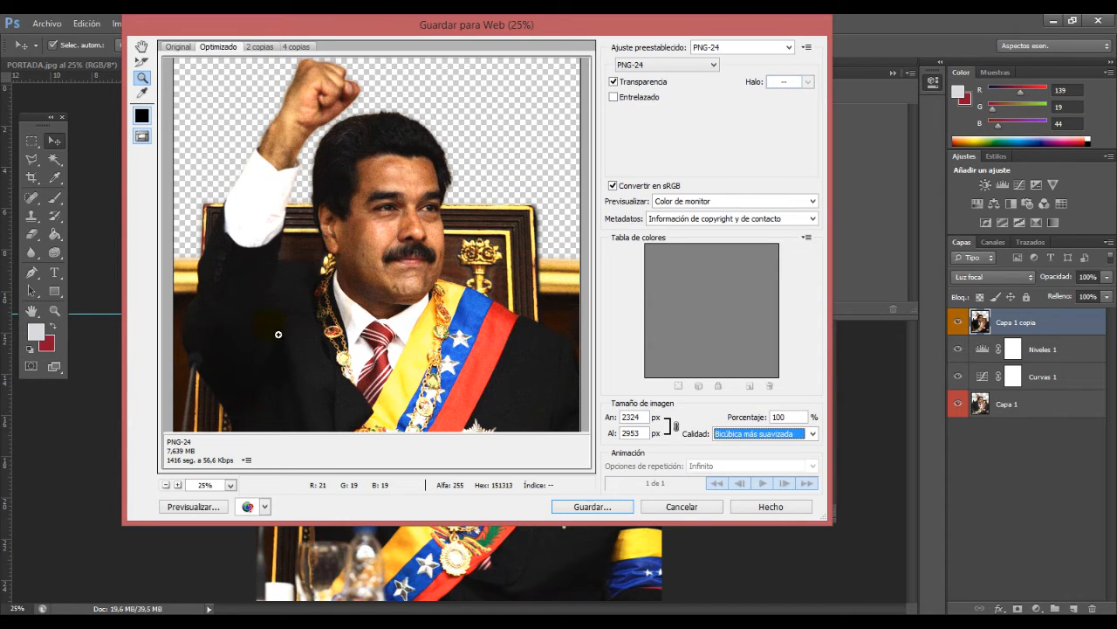
Step: Start saving the optimized PNG-24 image and choose the MATERIAL TUTORIAL folder on the desktop as its destination
{"action": "left_click", "coordinate": [394, 238]}
{"action": "left_click", "coordinate": [421, 229]}
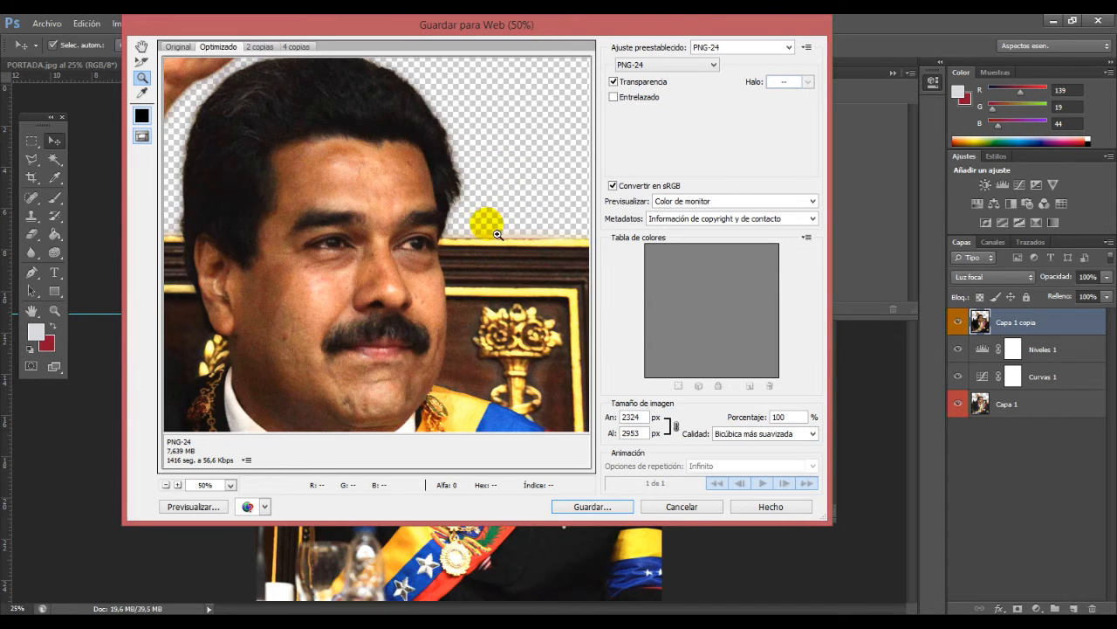
{"action": "left_click", "coordinate": [602, 506]}
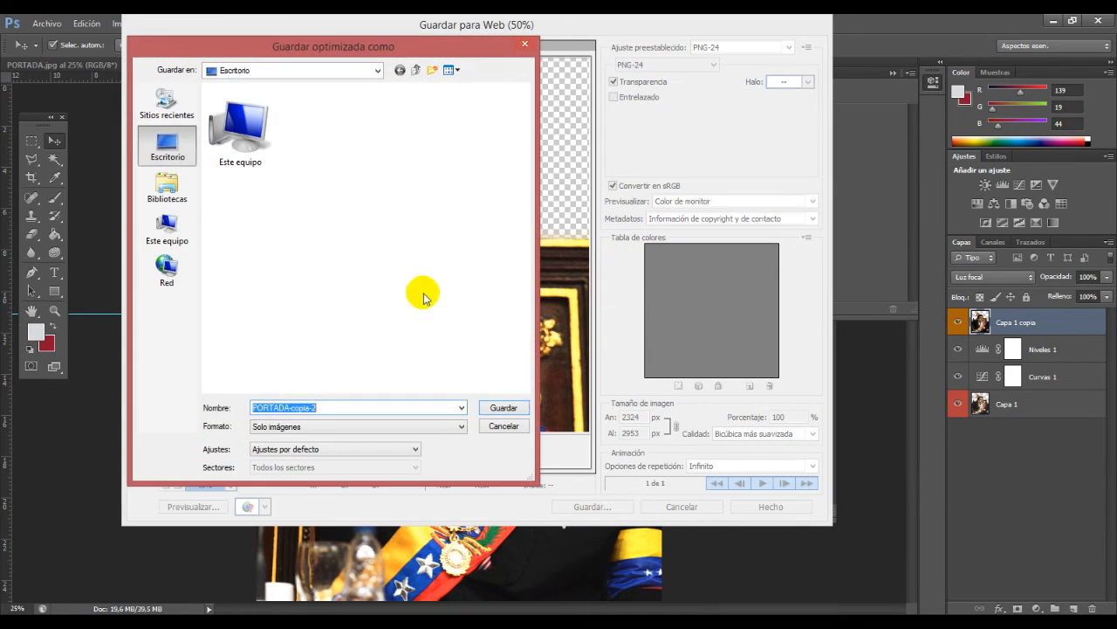
{"action": "scroll", "coordinate": [524, 116], "scroll_direction": "down", "scroll_amount": 4}
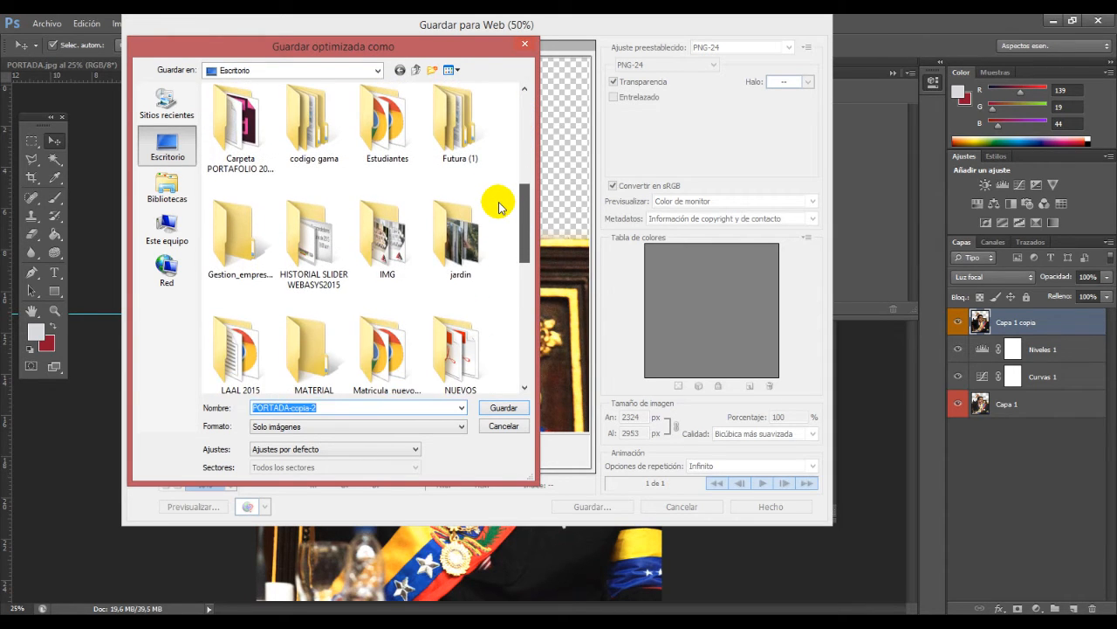
{"action": "scroll", "coordinate": [499, 206], "scroll_direction": "down", "scroll_amount": 5}
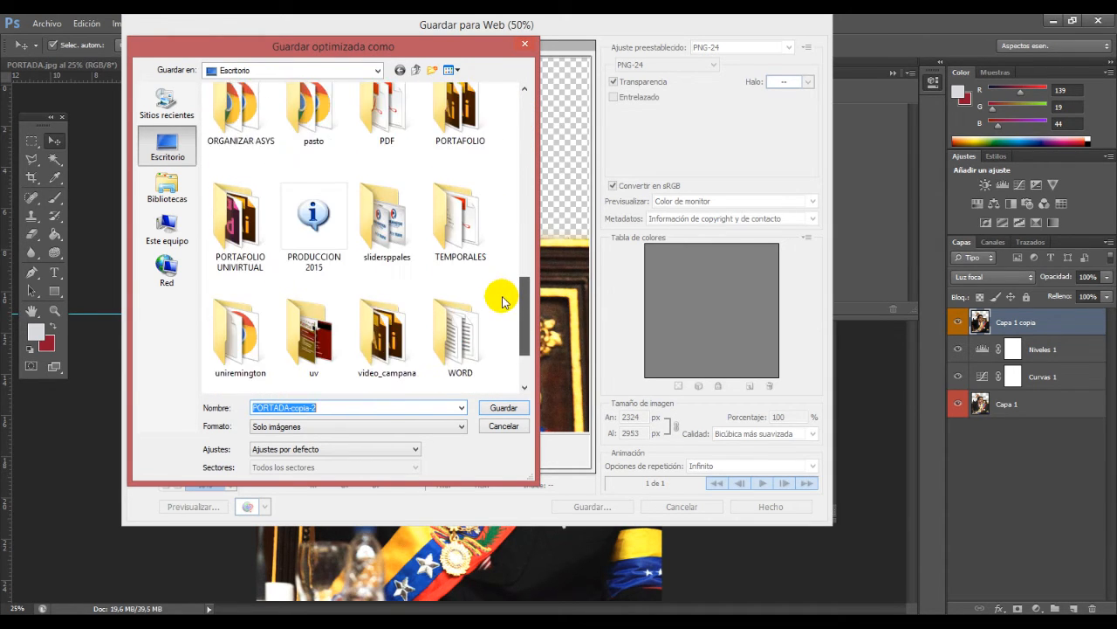
{"action": "scroll", "coordinate": [500, 315], "scroll_direction": "down", "scroll_amount": 3}
{"action": "scroll", "coordinate": [503, 289], "scroll_direction": "up", "scroll_amount": 5}
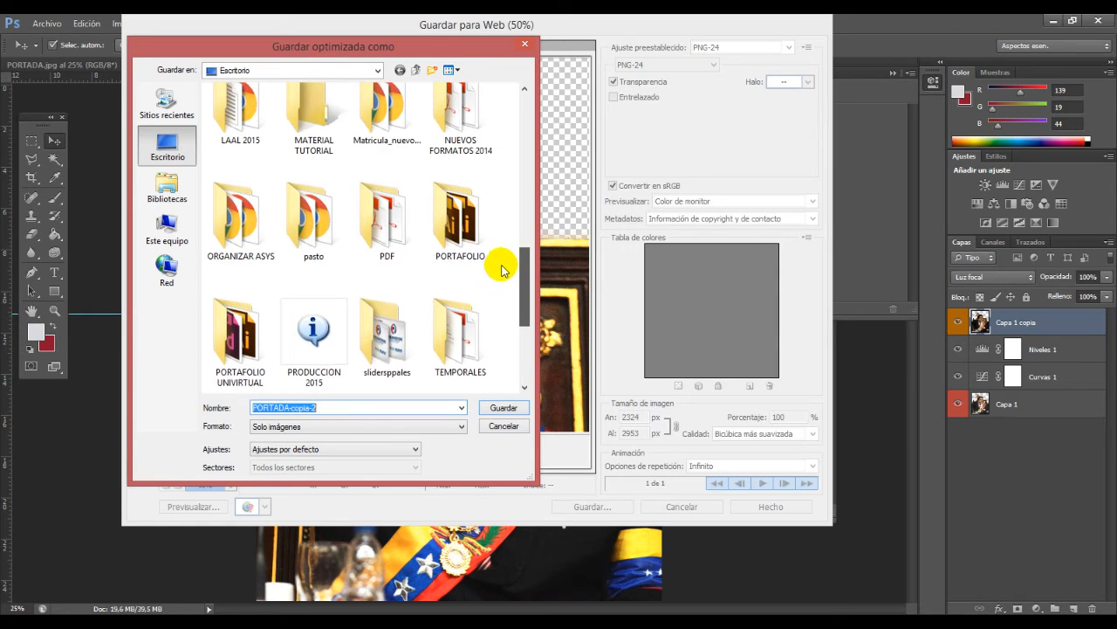
{"action": "scroll", "coordinate": [502, 271], "scroll_direction": "up", "scroll_amount": 2}
{"action": "double_click", "coordinate": [294, 152]}
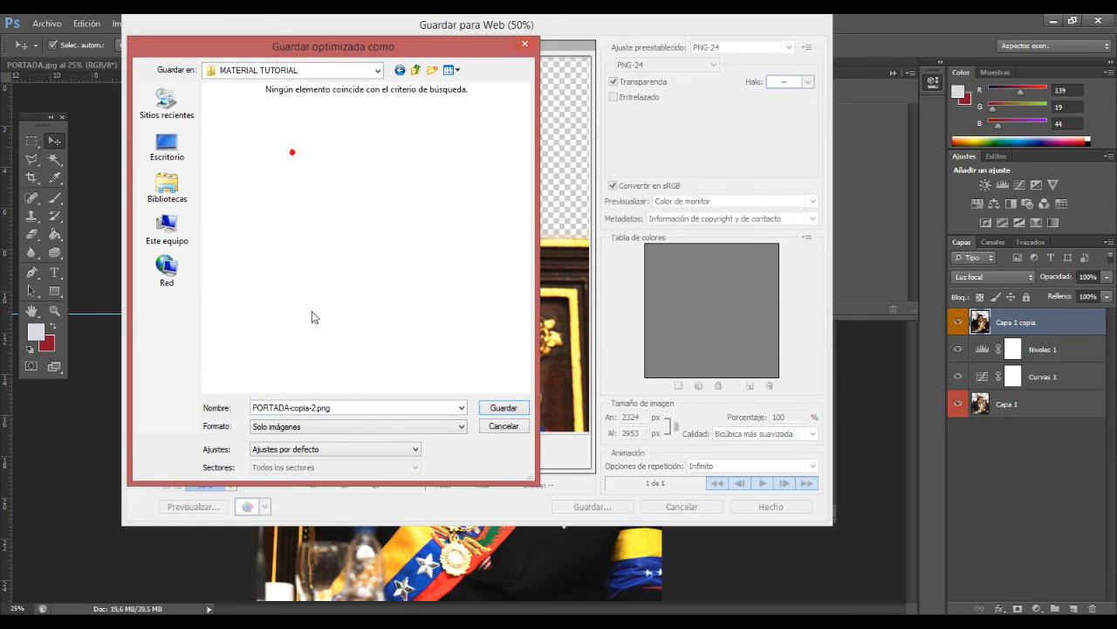
Step: Name the exported file "imagen portada" and save it
{"action": "double_click", "coordinate": [343, 407]}
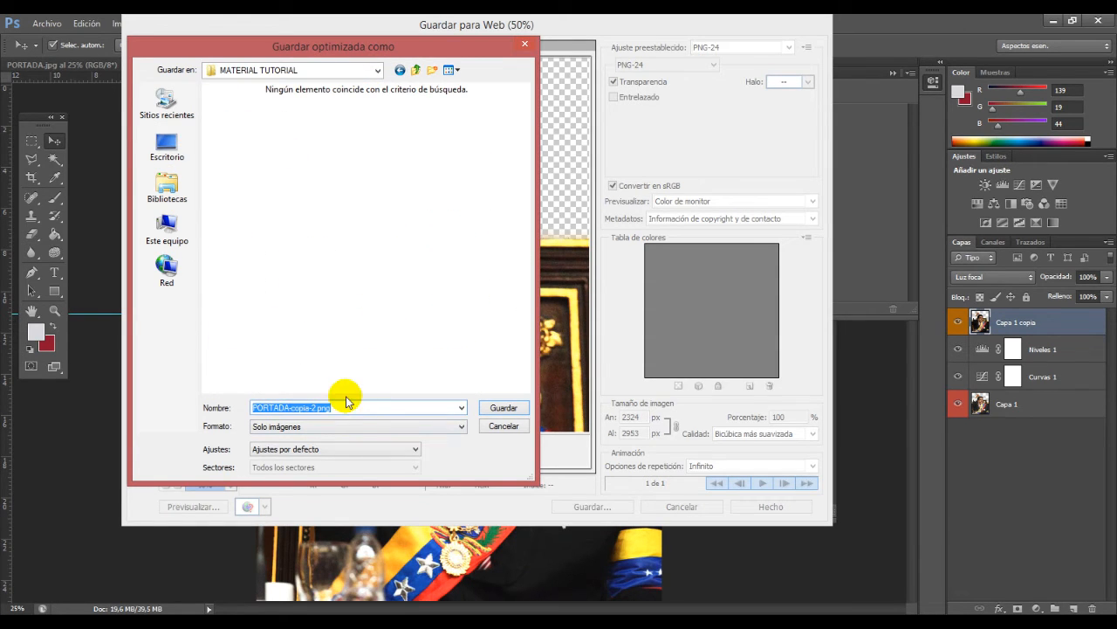
{"action": "type", "text": "imagen portada"}
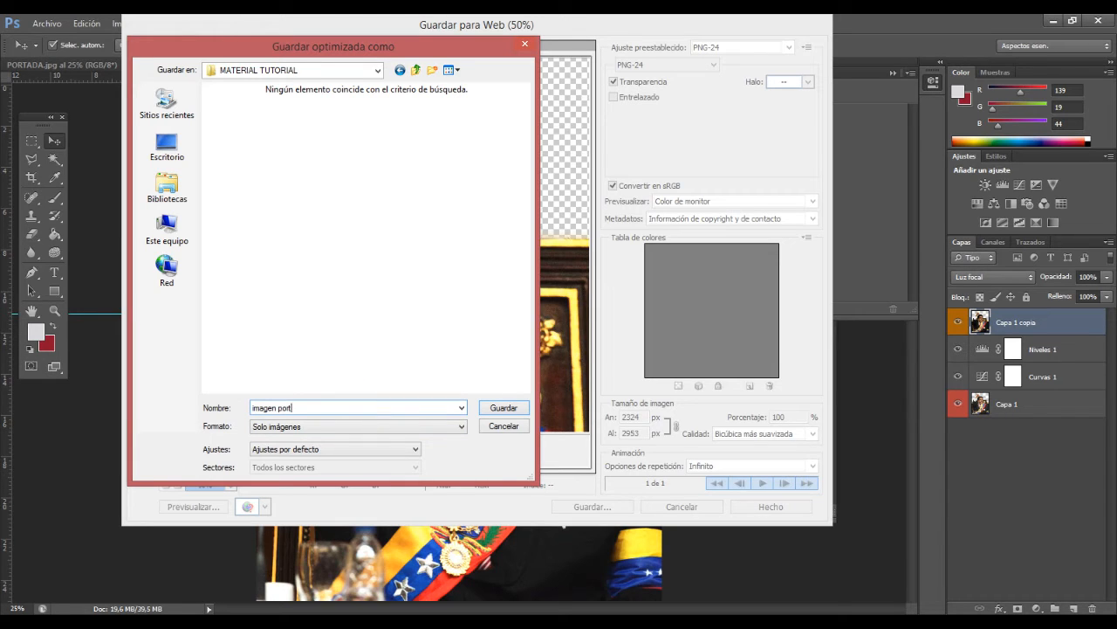
{"action": "left_click", "coordinate": [281, 407]}
{"action": "key", "text": "Return"}
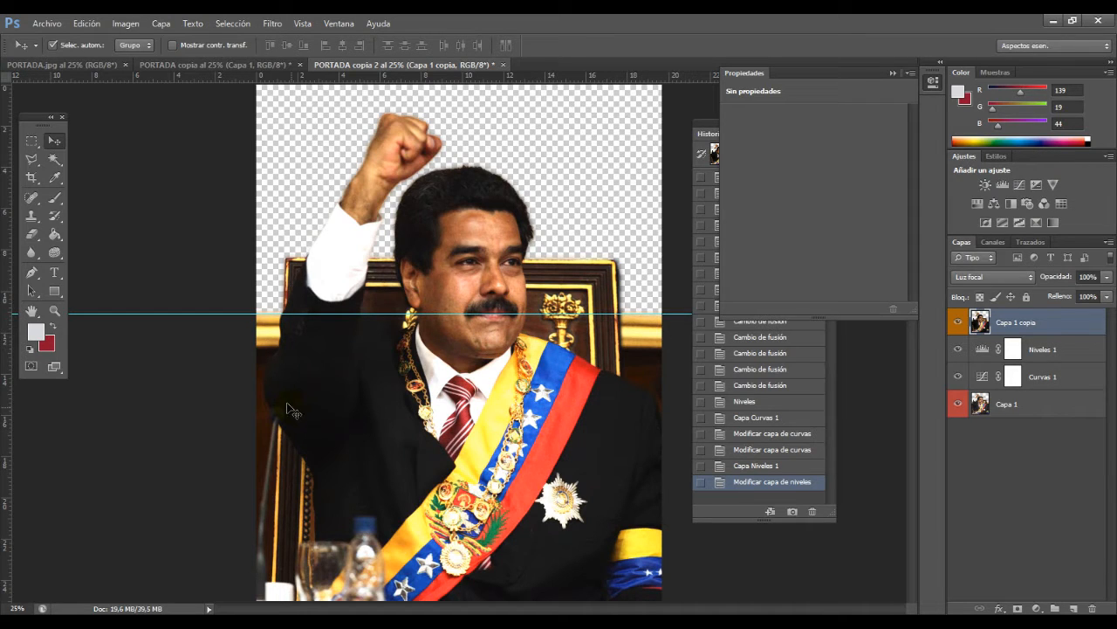
{"action": "left_click", "coordinate": [55, 310]}
{"action": "left_click", "coordinate": [443, 278]}
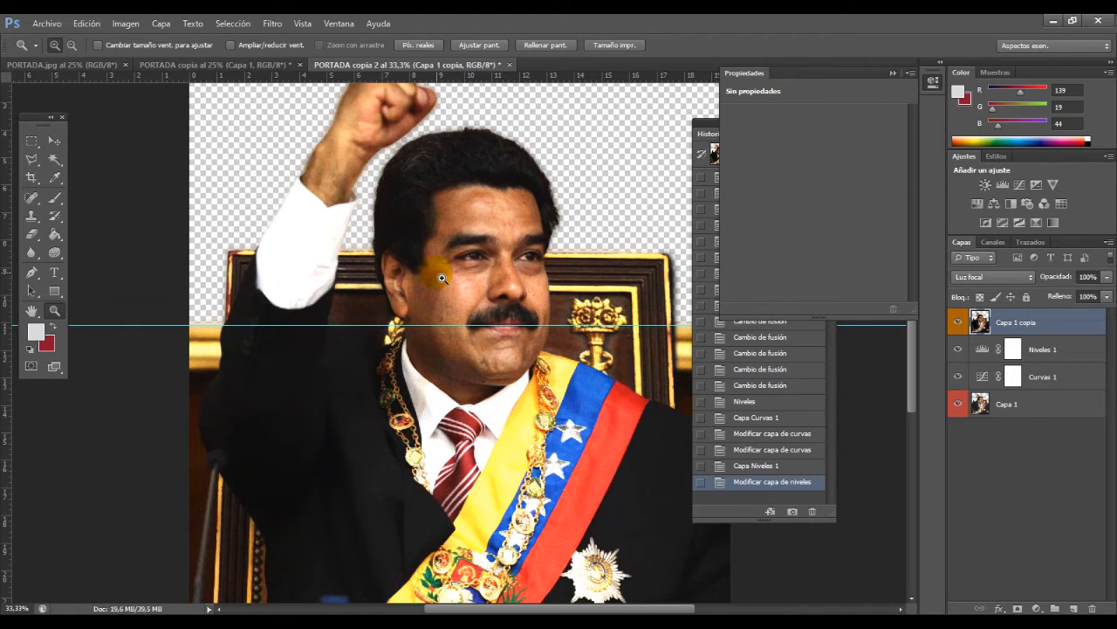
{"action": "left_click", "coordinate": [541, 212]}
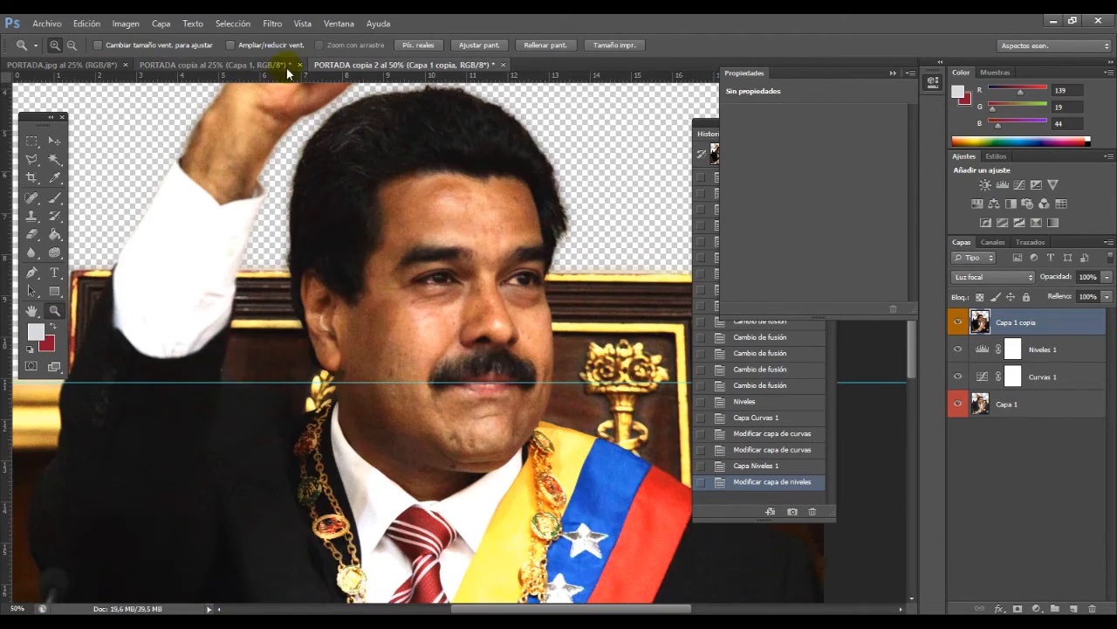
{"action": "left_click", "coordinate": [181, 26]}
{"action": "left_click", "coordinate": [161, 24]}
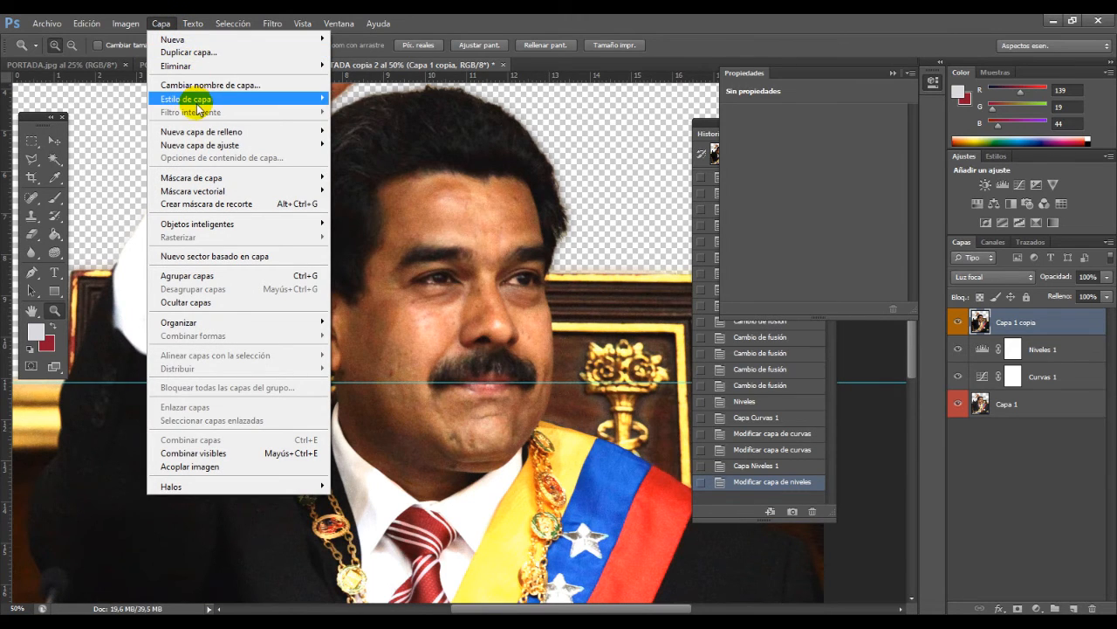
{"action": "mouse_move", "coordinate": [202, 103]}
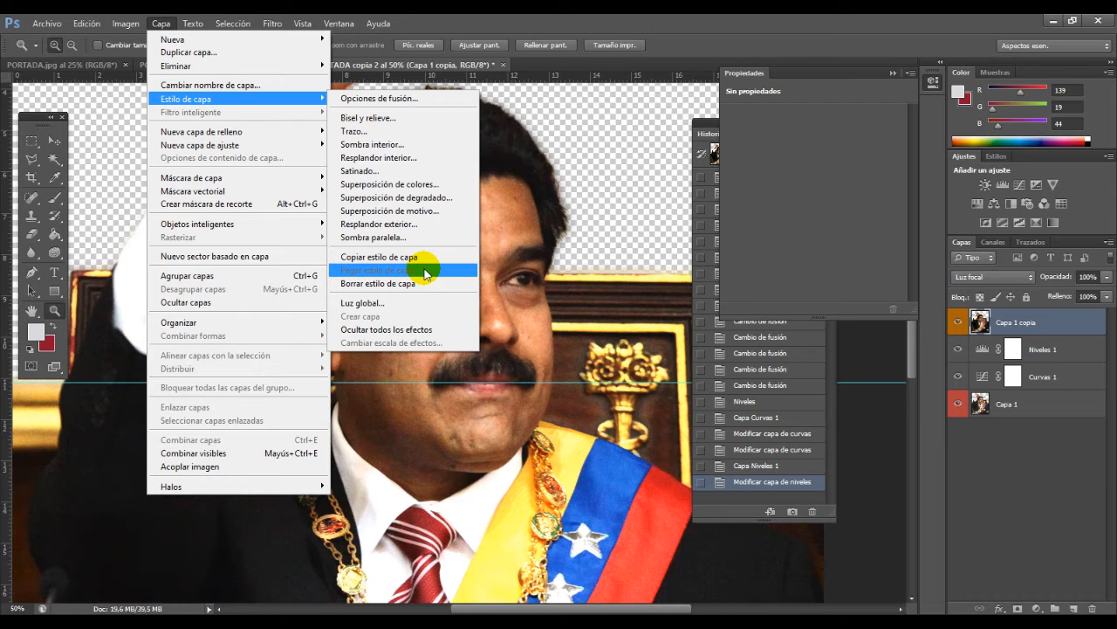
{"action": "left_click", "coordinate": [1051, 417]}
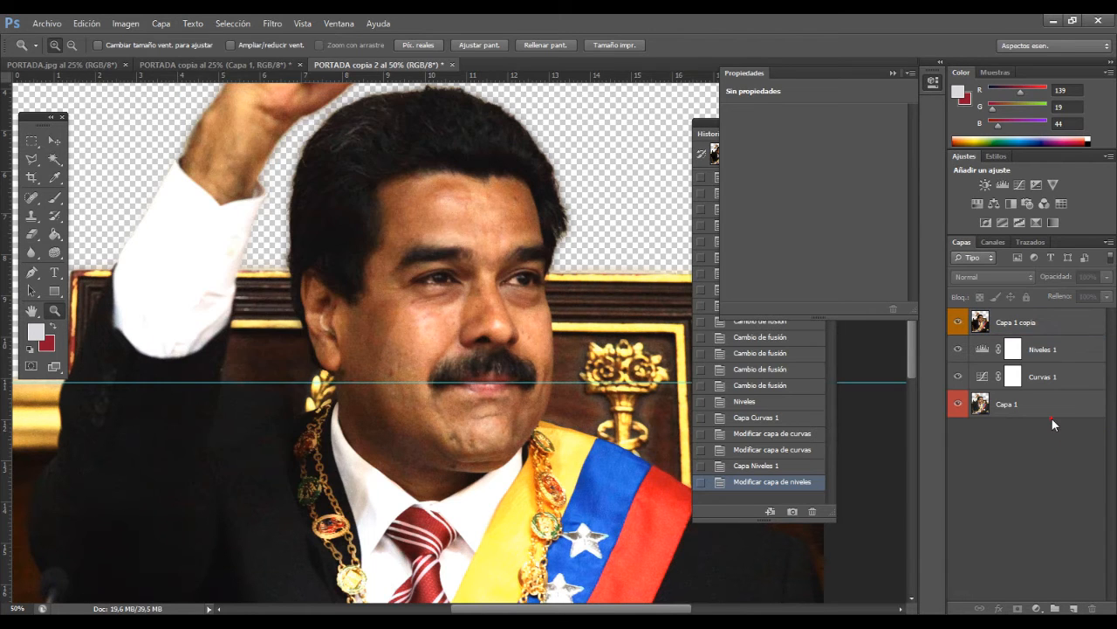
Step: Create a new empty layer and place it beneath Capa 1 in the layer stack
{"action": "left_click", "coordinate": [1028, 408]}
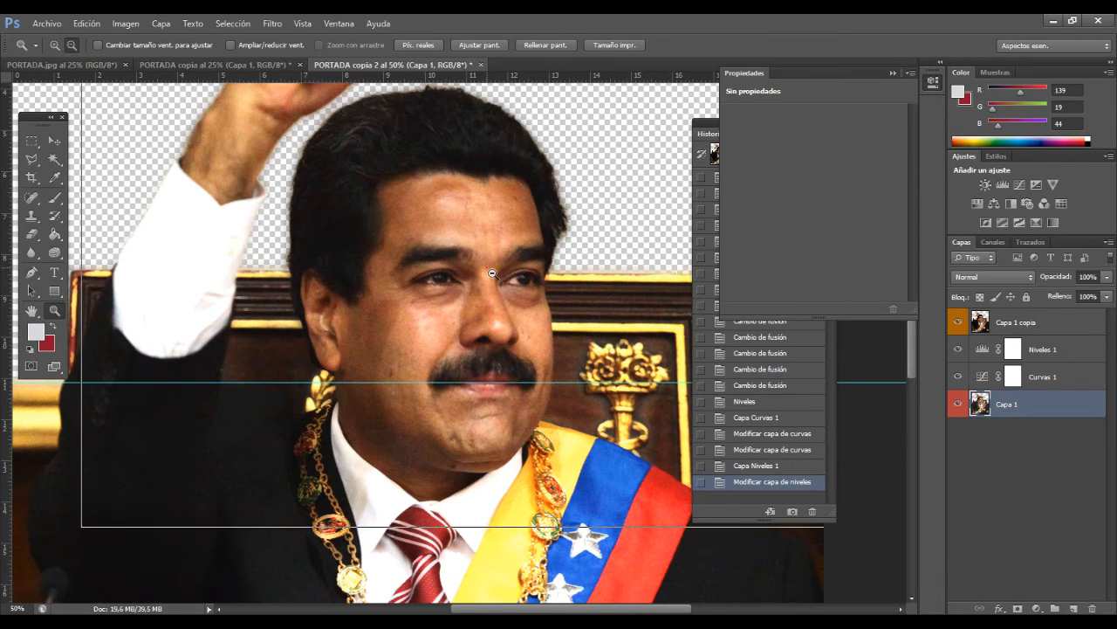
{"action": "left_click", "coordinate": [479, 272], "text": "alt"}
{"action": "left_click", "coordinate": [479, 272], "text": "alt"}
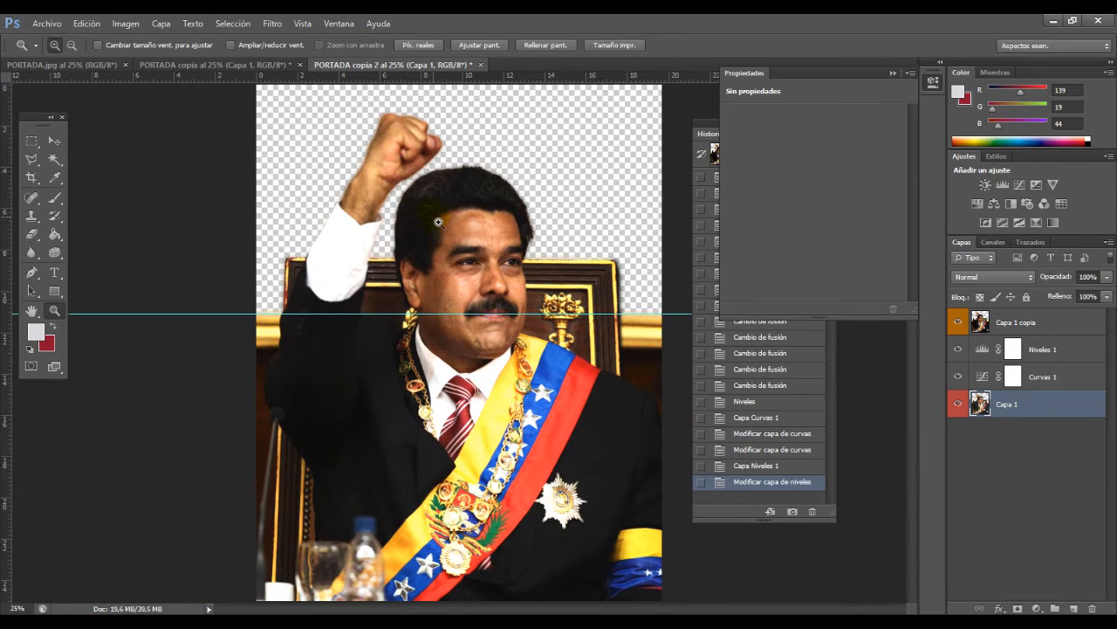
{"action": "left_click", "coordinate": [30, 139]}
{"action": "left_click", "coordinate": [53, 139]}
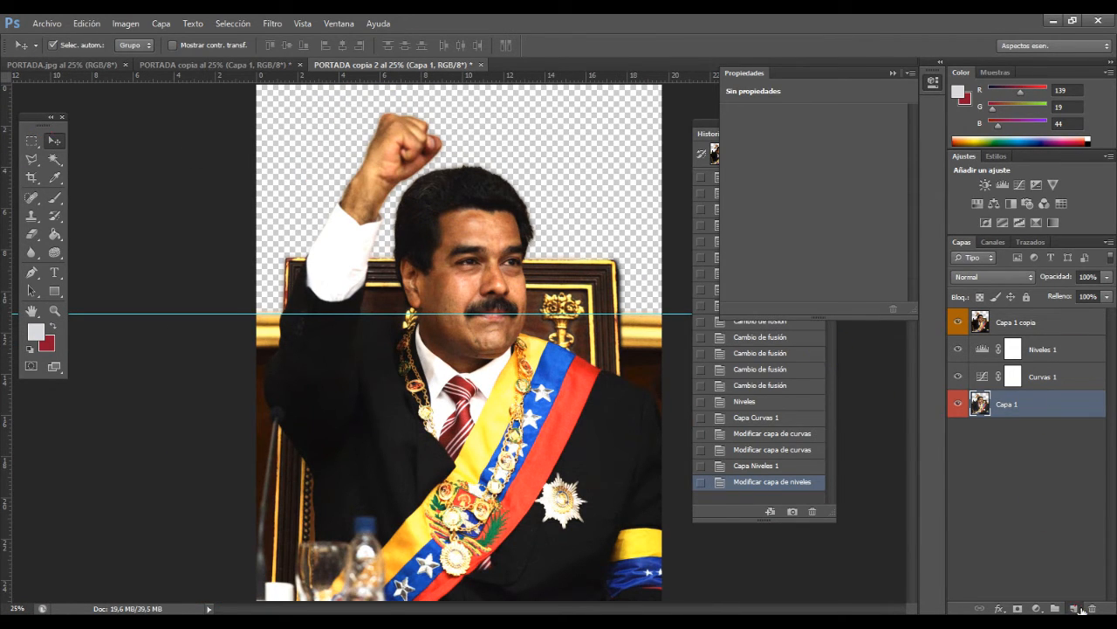
{"action": "left_click", "coordinate": [1079, 609]}
{"action": "left_click_drag", "start_coordinate": [1004, 406], "coordinate": [1007, 445]}
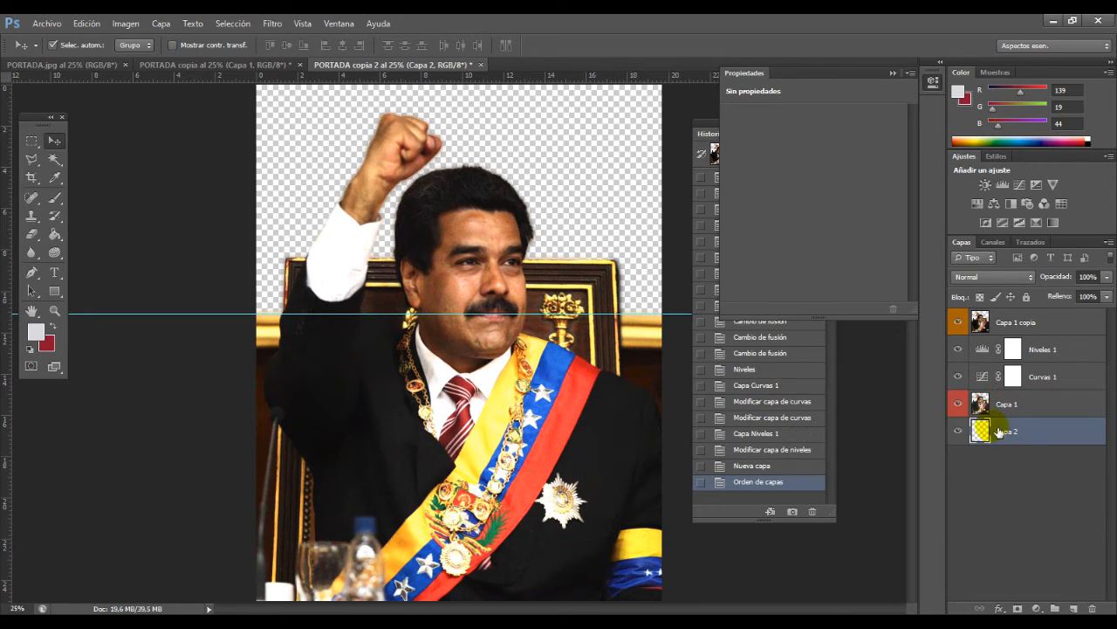
Step: Give the Capa 2 layer a violet colour label and fill it with the dark red background colour
{"action": "right_click", "coordinate": [999, 432]}
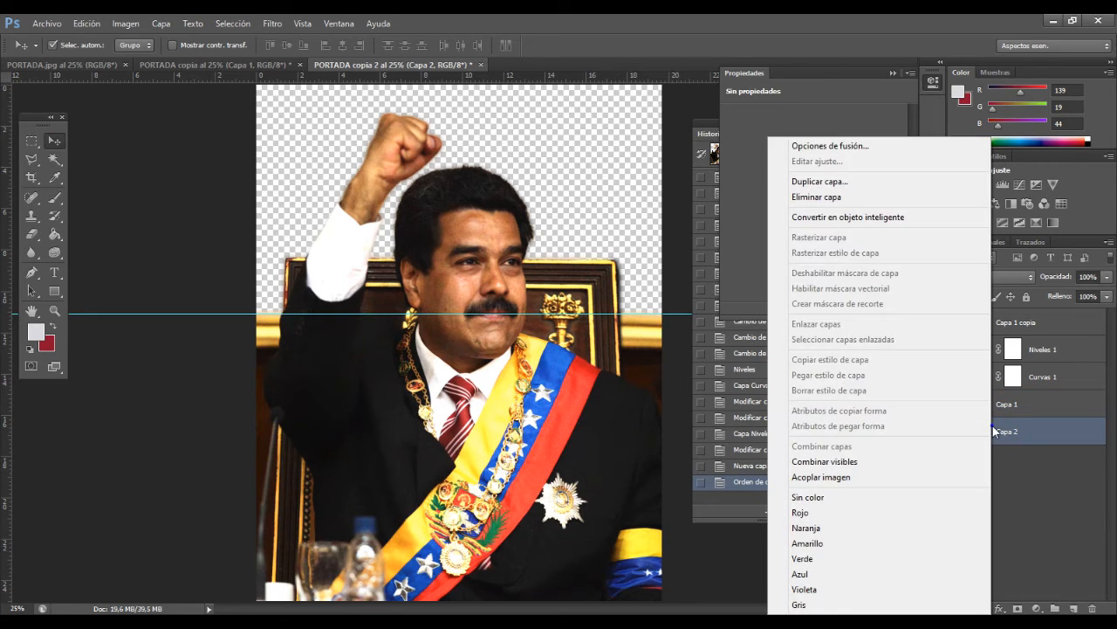
{"action": "left_click", "coordinate": [805, 574]}
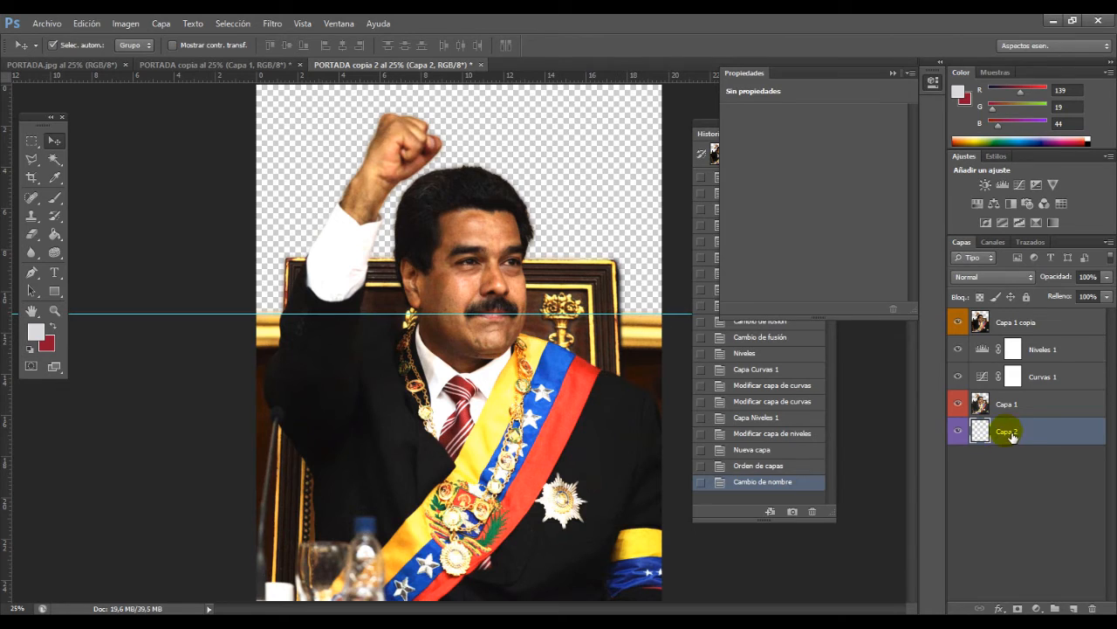
{"action": "key", "text": "ctrl+BackSpace"}
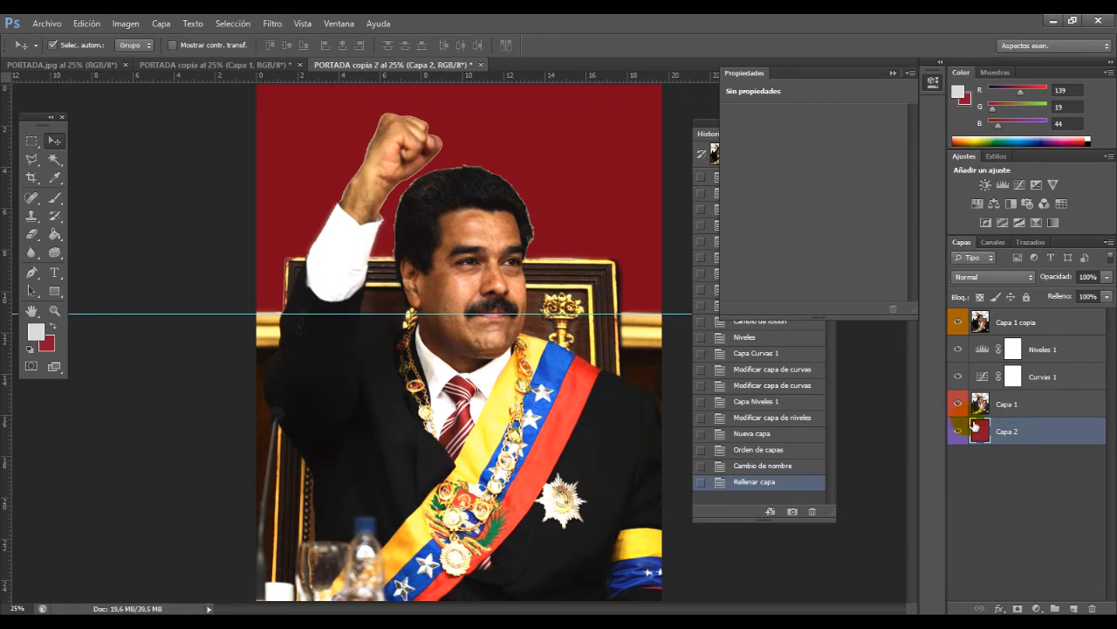
Step: Try a drop shadow (Sombra paralela) on Capa 1 with a size of 62 px
{"action": "left_click", "coordinate": [1048, 406]}
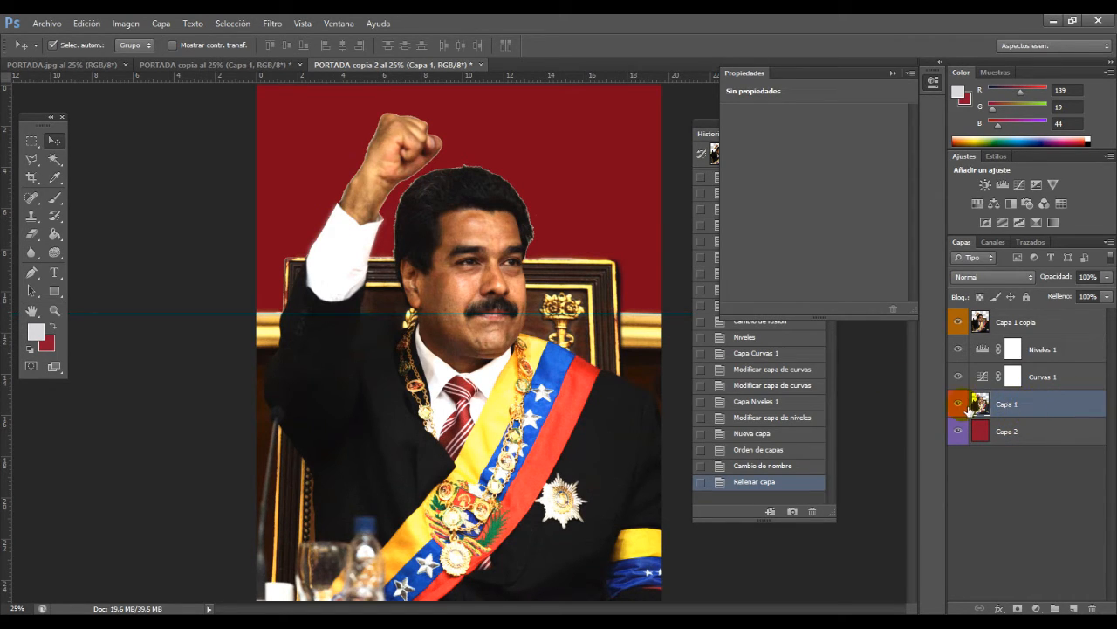
{"action": "left_click", "coordinate": [161, 23]}
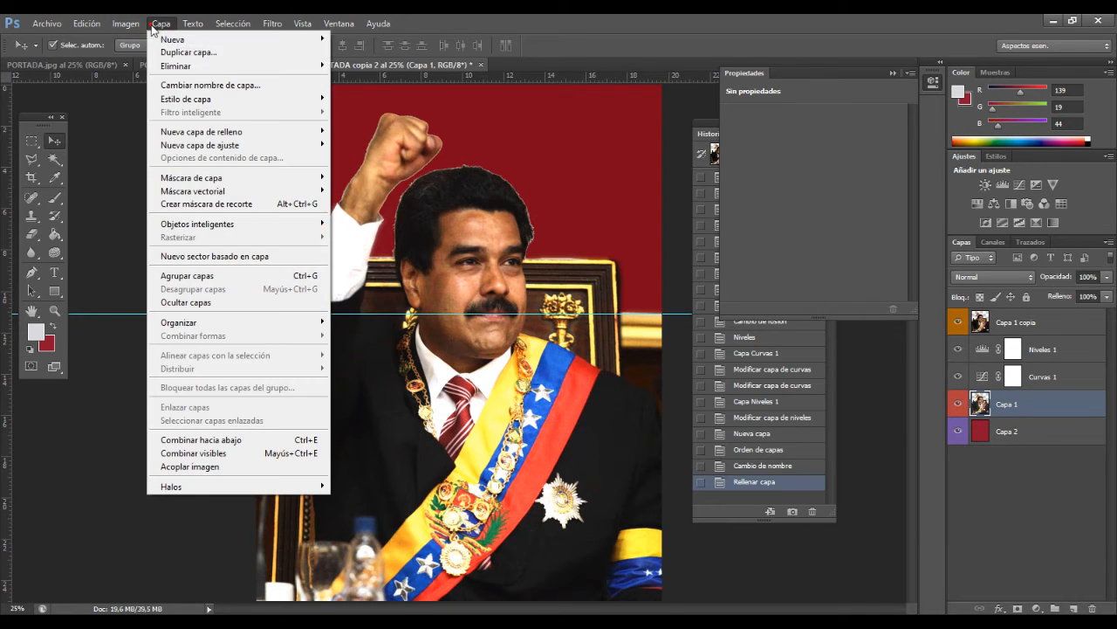
{"action": "mouse_move", "coordinate": [210, 98]}
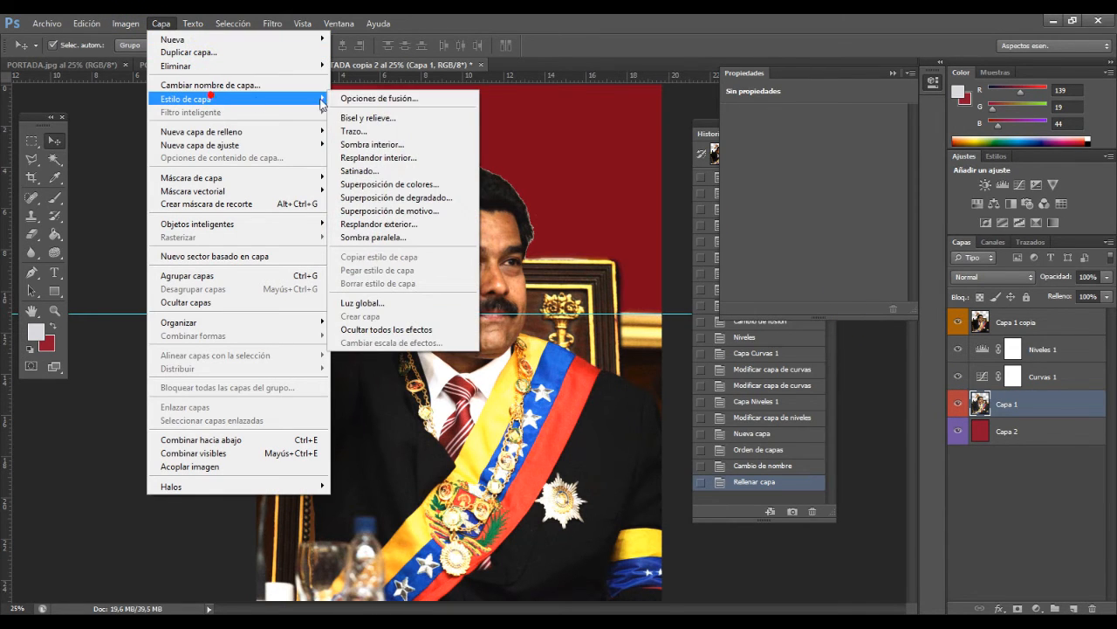
{"action": "left_click", "coordinate": [405, 239]}
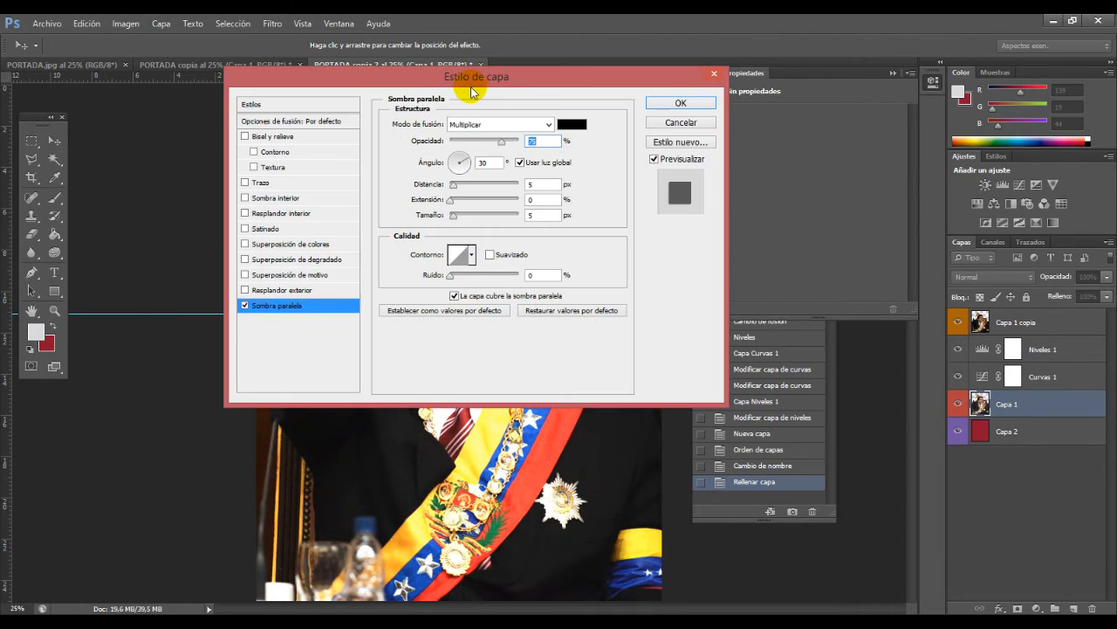
{"action": "left_click_drag", "start_coordinate": [479, 77], "coordinate": [953, 45]}
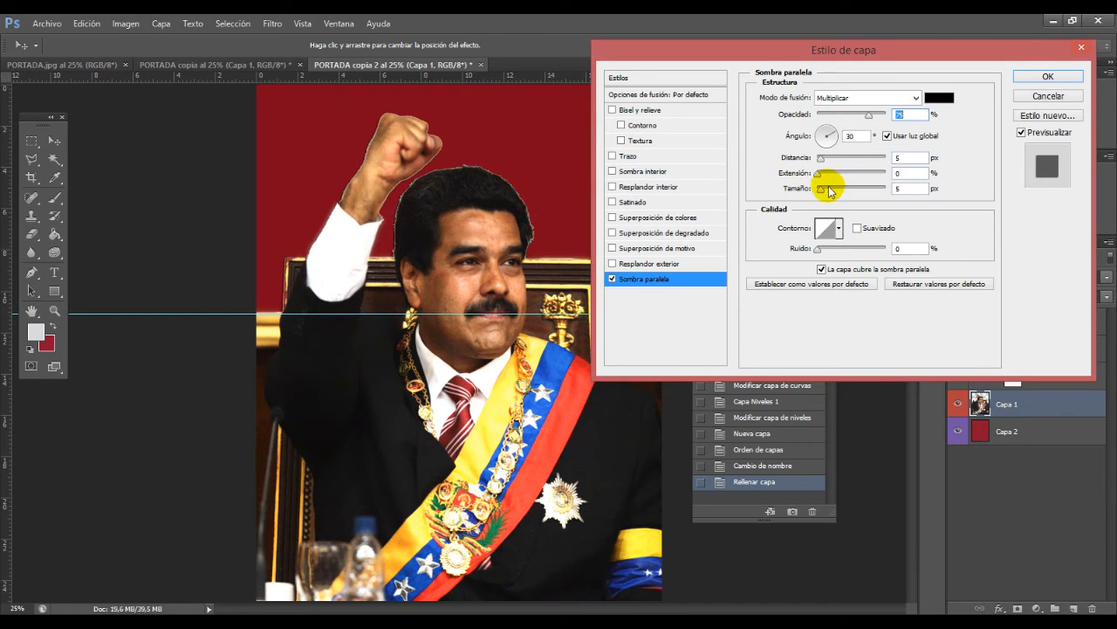
{"action": "left_click_drag", "start_coordinate": [819, 189], "coordinate": [852, 192]}
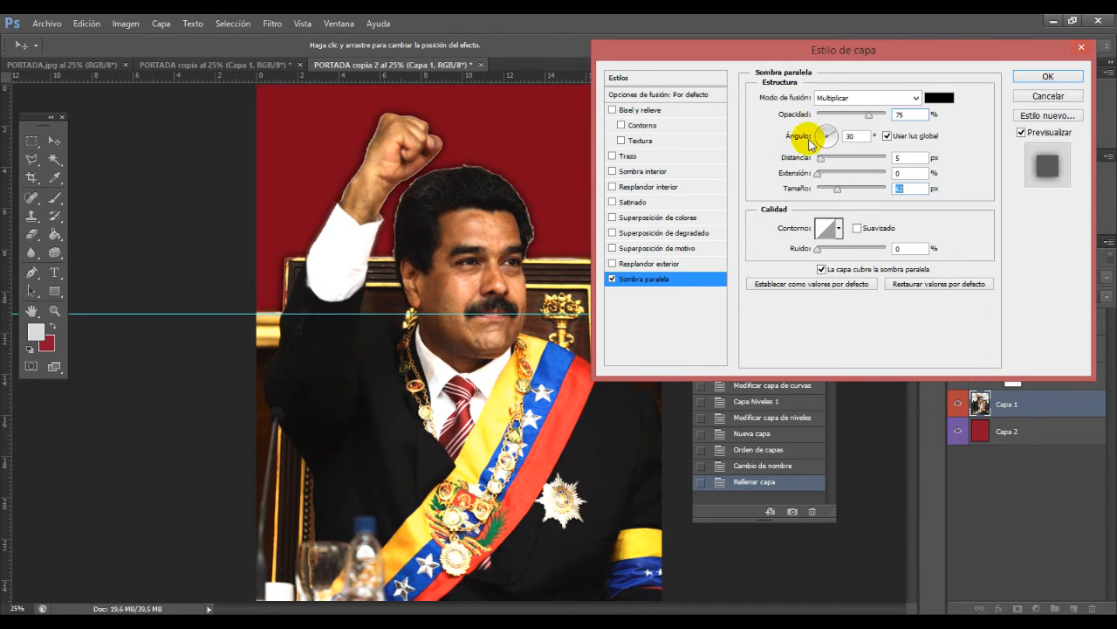
Step: Try a much larger shadow size and a size of 0 px on Capa 1, and discard the layer style
{"action": "left_click_drag", "start_coordinate": [736, 50], "coordinate": [193, 475]}
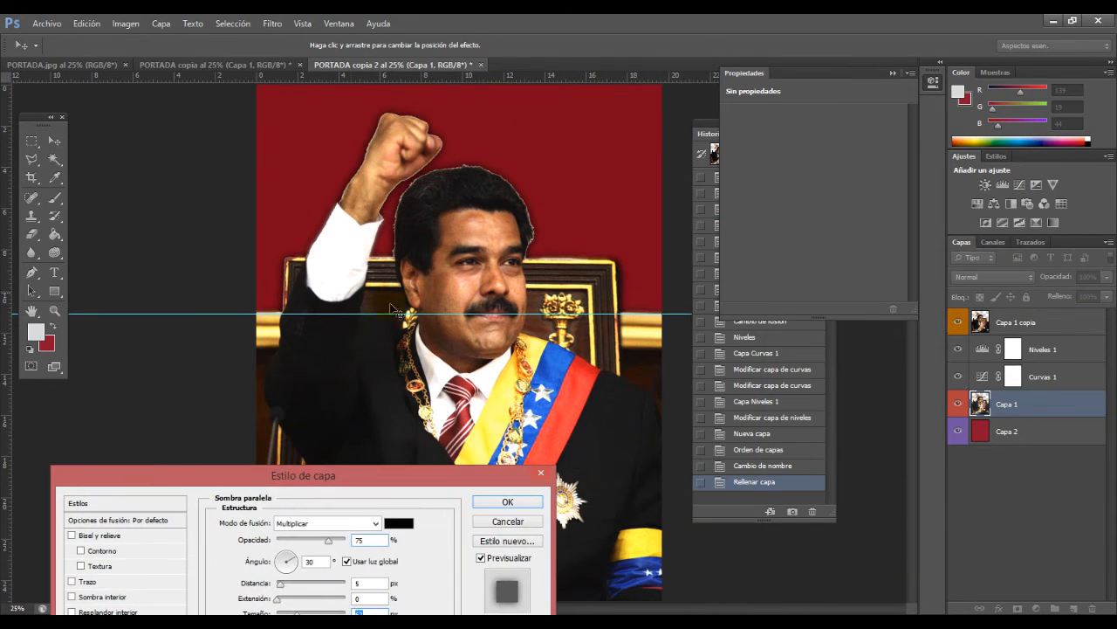
{"action": "left_click_drag", "start_coordinate": [368, 474], "coordinate": [330, 401]}
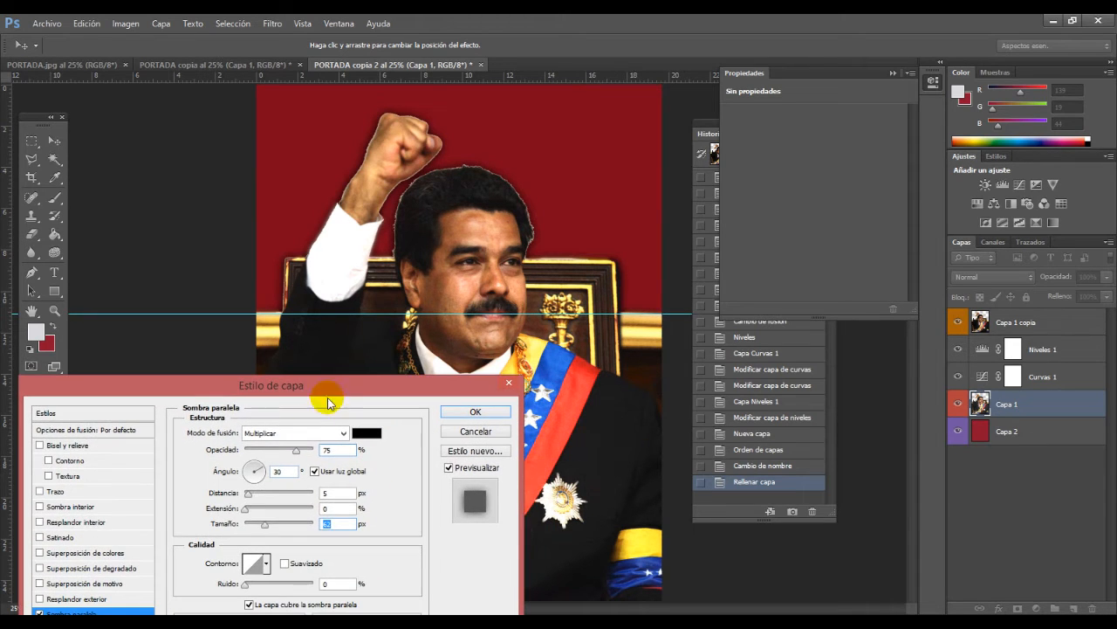
{"action": "left_click_drag", "start_coordinate": [264, 524], "coordinate": [295, 524]}
{"action": "left_click_drag", "start_coordinate": [355, 395], "coordinate": [374, 234]}
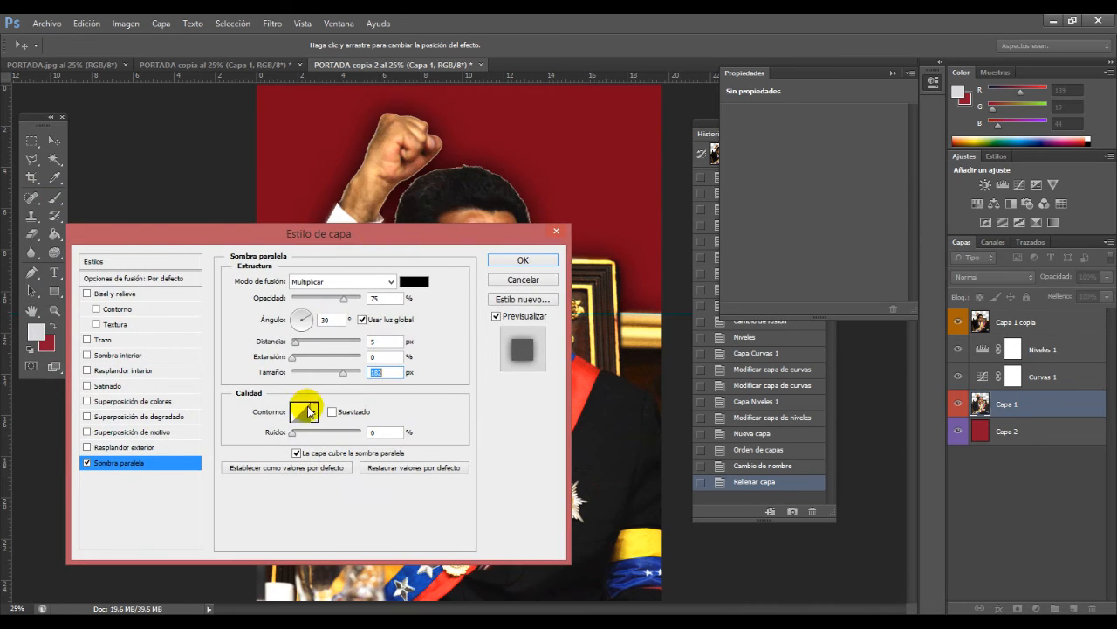
{"action": "left_click_drag", "start_coordinate": [341, 374], "coordinate": [291, 384]}
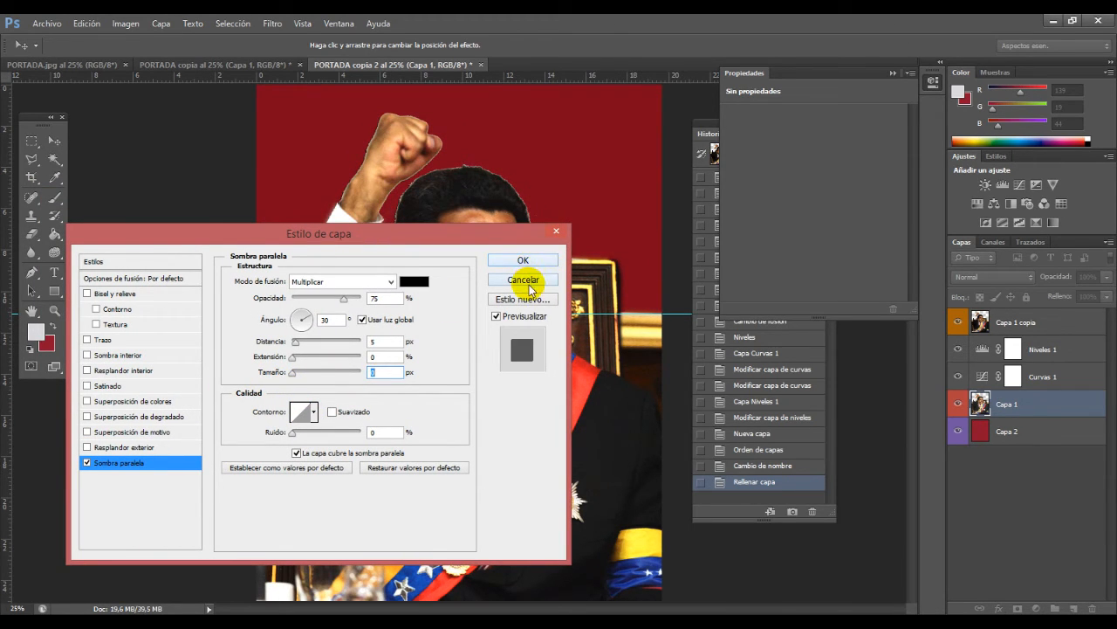
{"action": "left_click", "coordinate": [528, 286]}
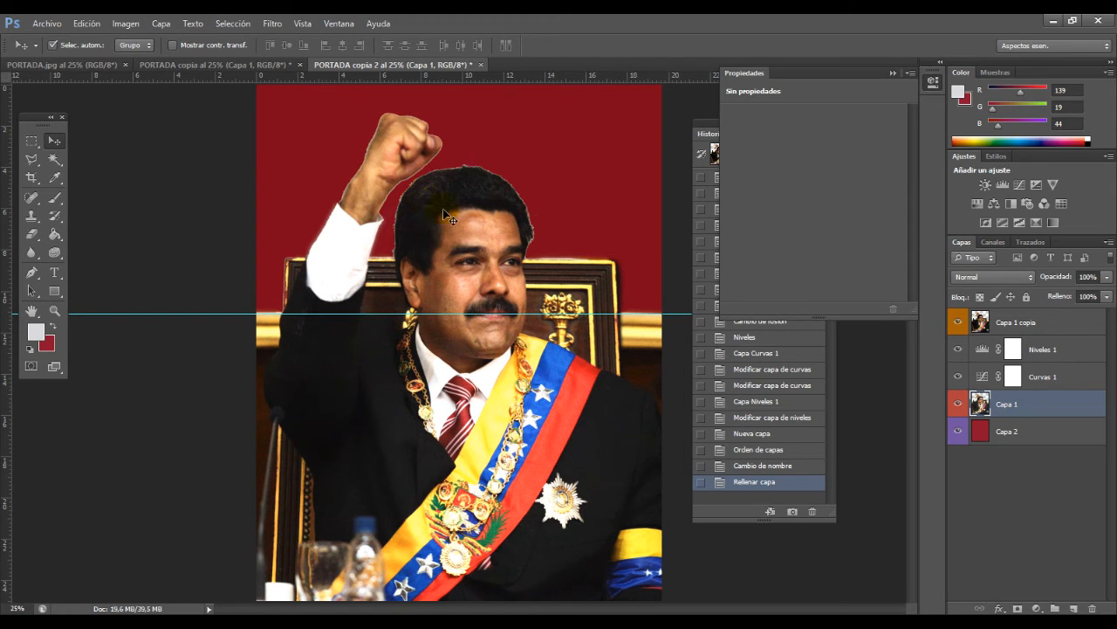
Step: Load the outline of Capa 1 as a selection and hide the Capa 1 copia layer
{"action": "key", "text": "z"}
{"action": "left_click", "coordinate": [469, 188]}
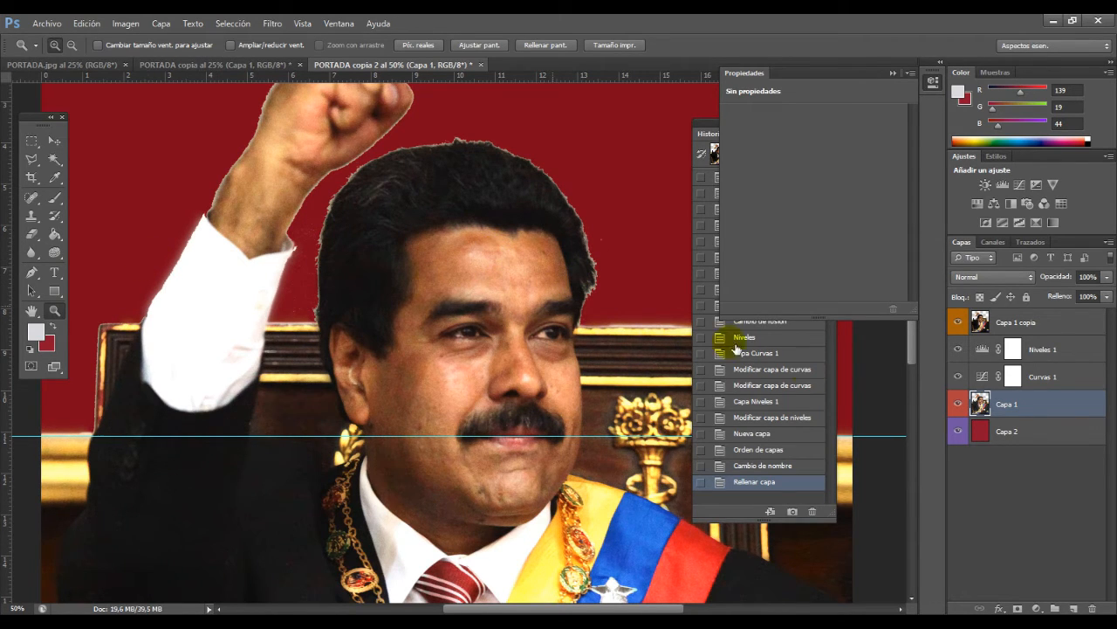
{"action": "left_click", "coordinate": [988, 409], "text": "ctrl"}
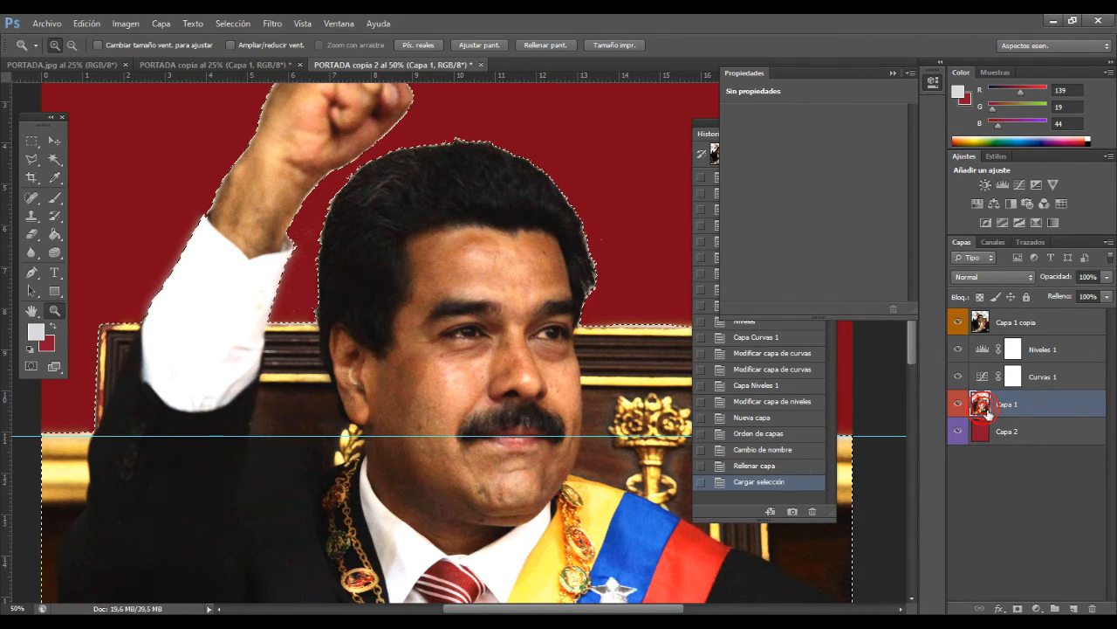
{"action": "left_click", "coordinate": [957, 322]}
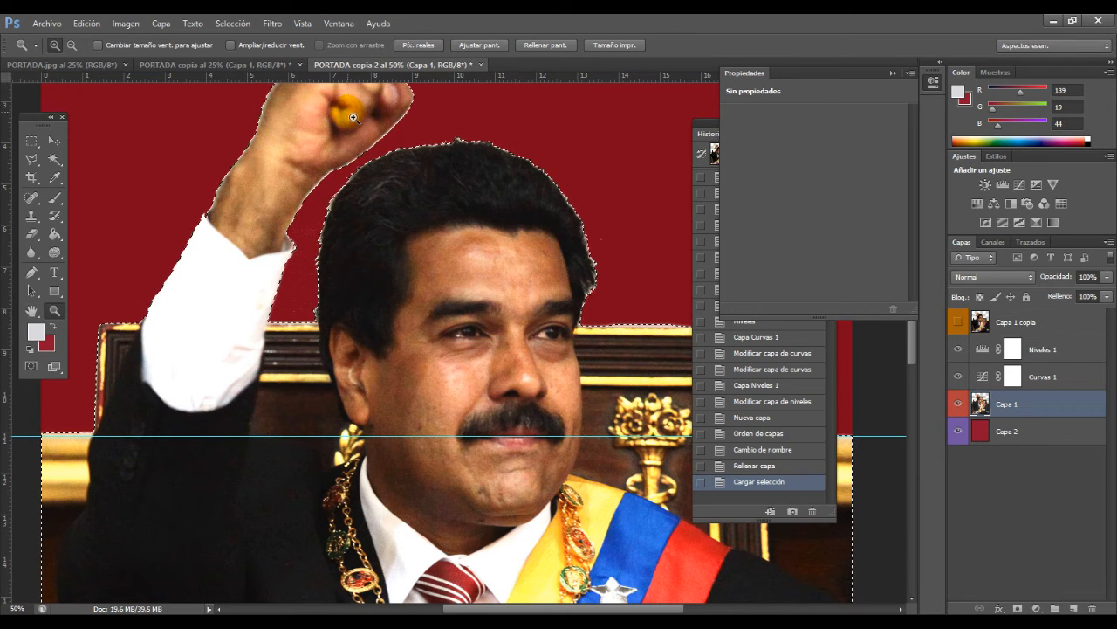
Step: Contract the loaded outline selection of Capa 1 by 2 pixels and inspect it along the hair edge
{"action": "left_click", "coordinate": [233, 24]}
{"action": "mouse_move", "coordinate": [314, 180]}
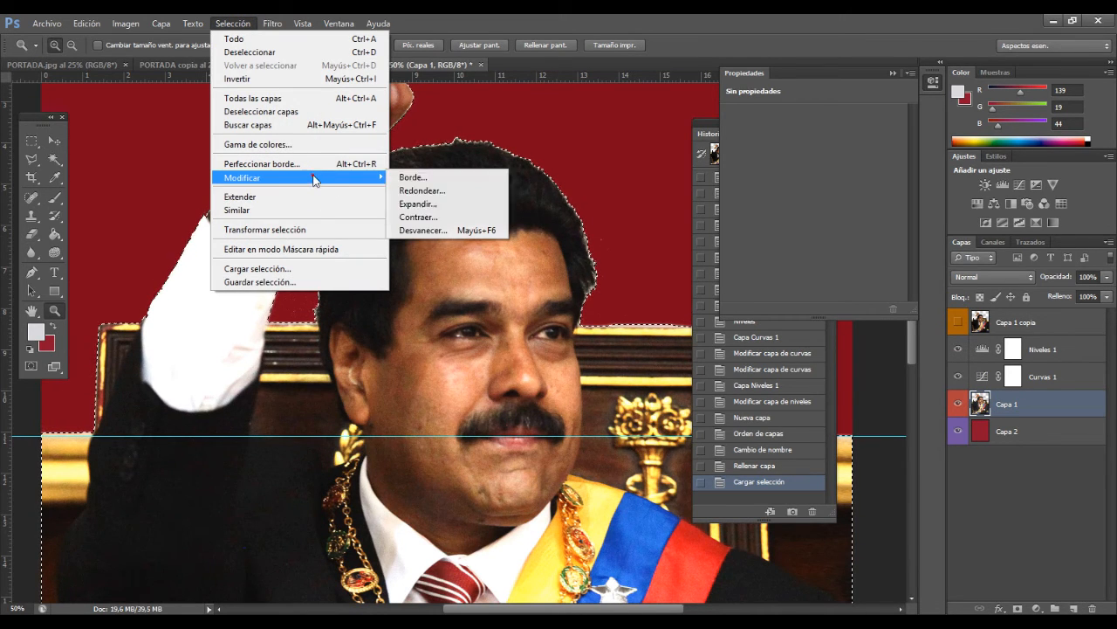
{"action": "left_click", "coordinate": [437, 217]}
{"action": "type", "text": "2"}
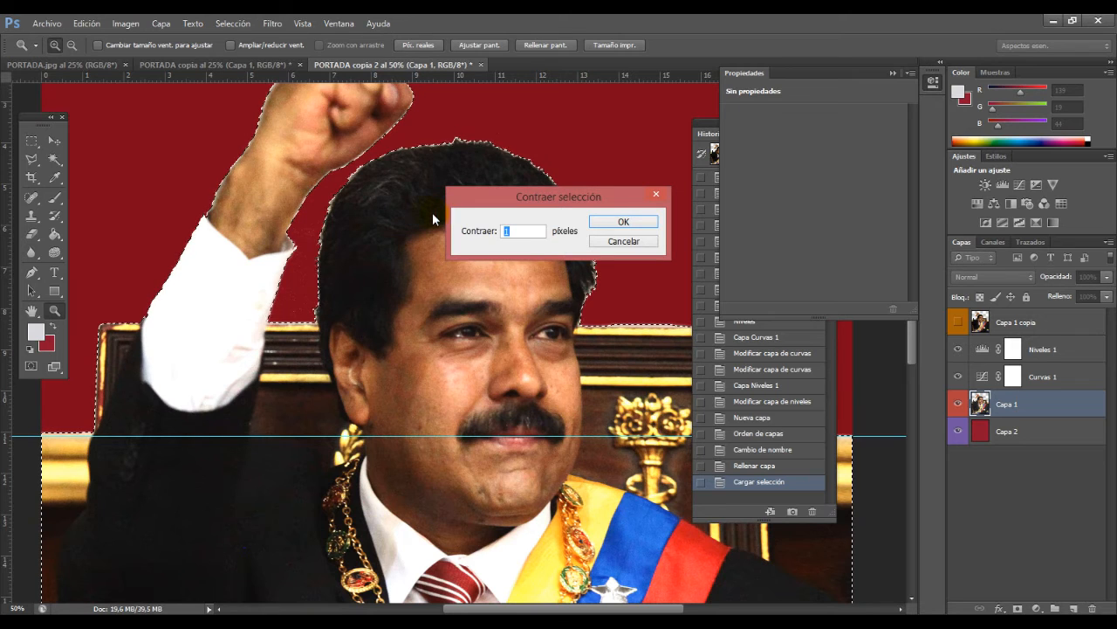
{"action": "left_click", "coordinate": [622, 222]}
{"action": "left_click", "coordinate": [492, 145]}
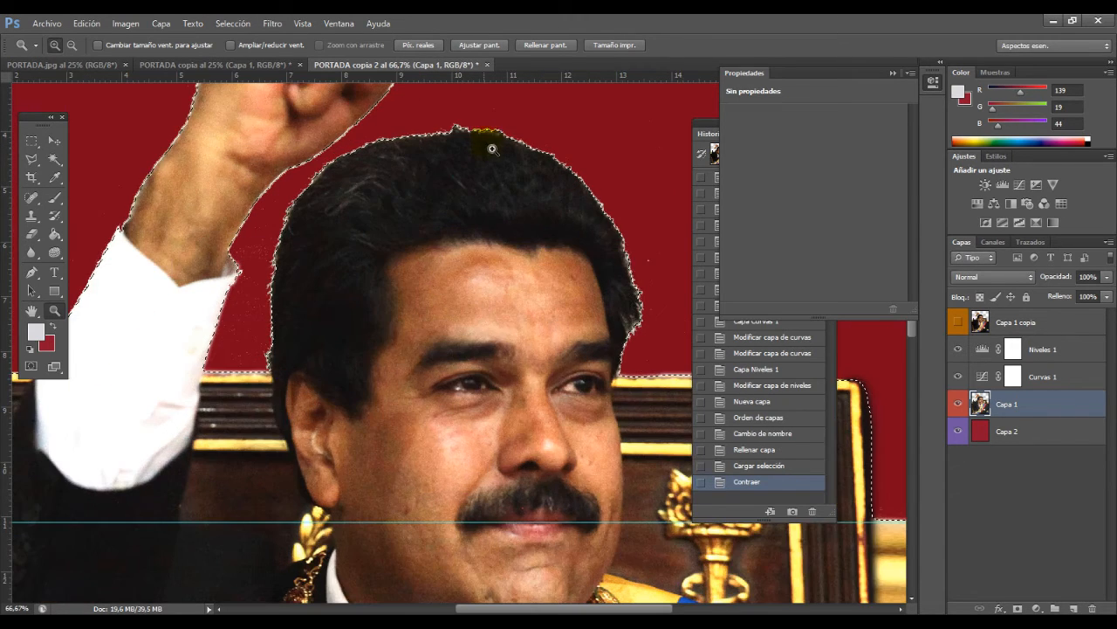
{"action": "left_click", "coordinate": [492, 145]}
{"action": "left_click", "coordinate": [491, 145]}
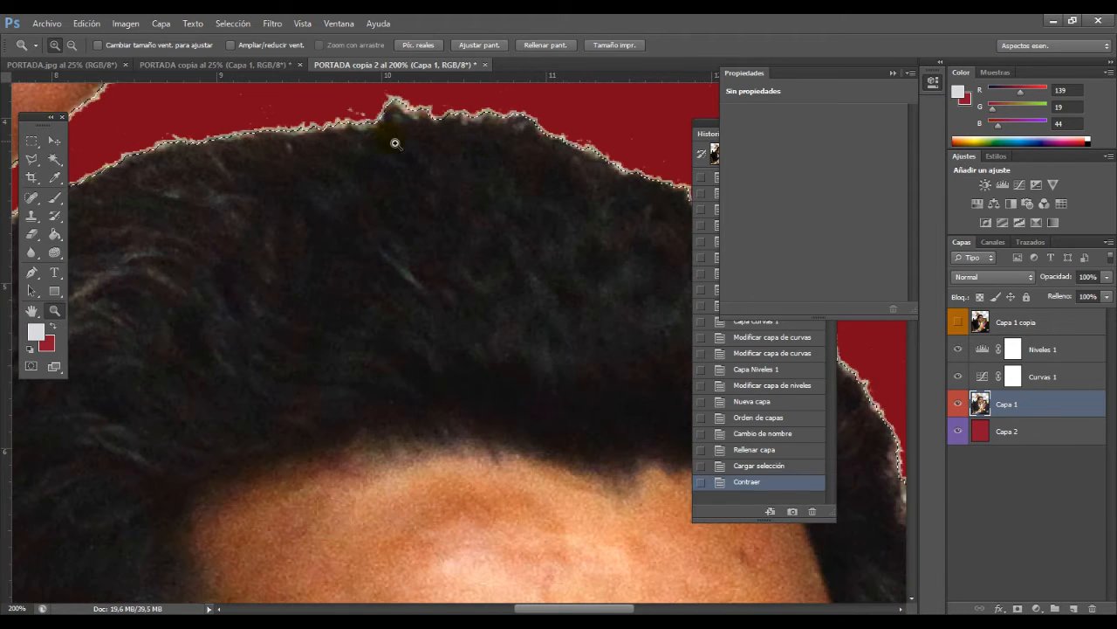
Step: Contract the Capa 1 outline selection a second time to pull it further inside the cutout edge
{"action": "left_click", "coordinate": [232, 23]}
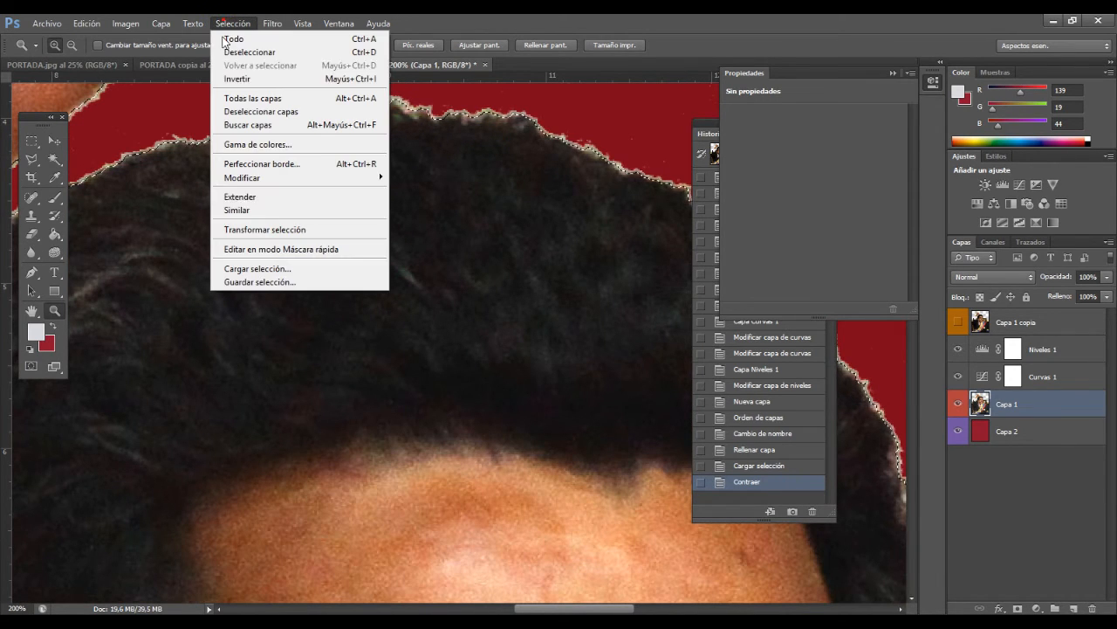
{"action": "mouse_move", "coordinate": [356, 177]}
{"action": "left_click", "coordinate": [466, 217]}
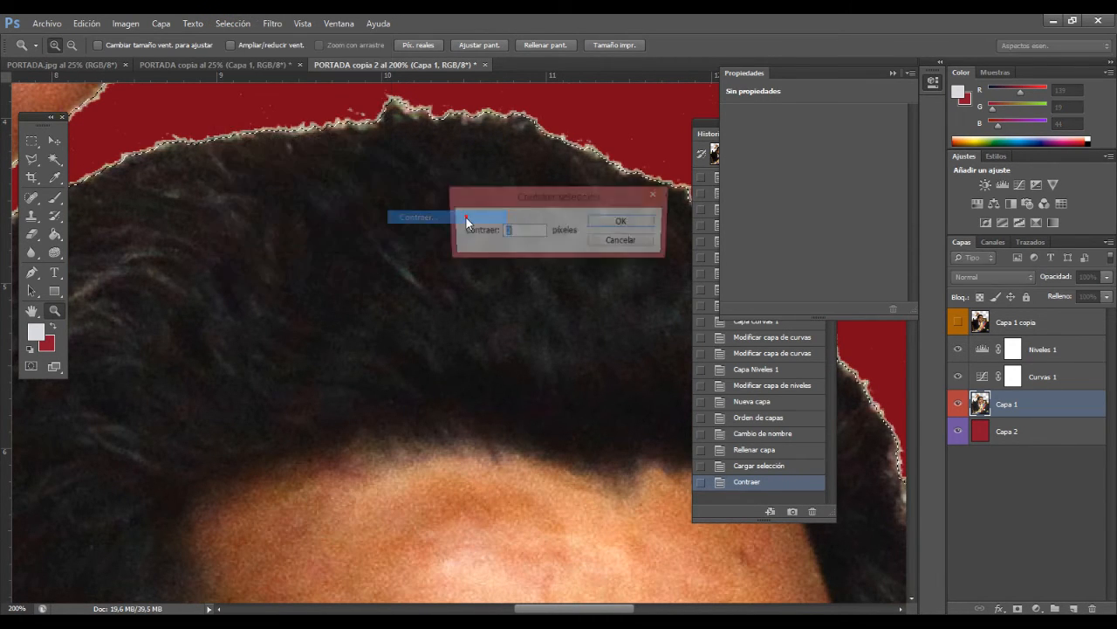
{"action": "left_click", "coordinate": [622, 221]}
Step: Try deleting the contents of the contracted selection on Capa 1, and undo the deletion
{"action": "left_click", "coordinate": [550, 271], "text": "alt"}
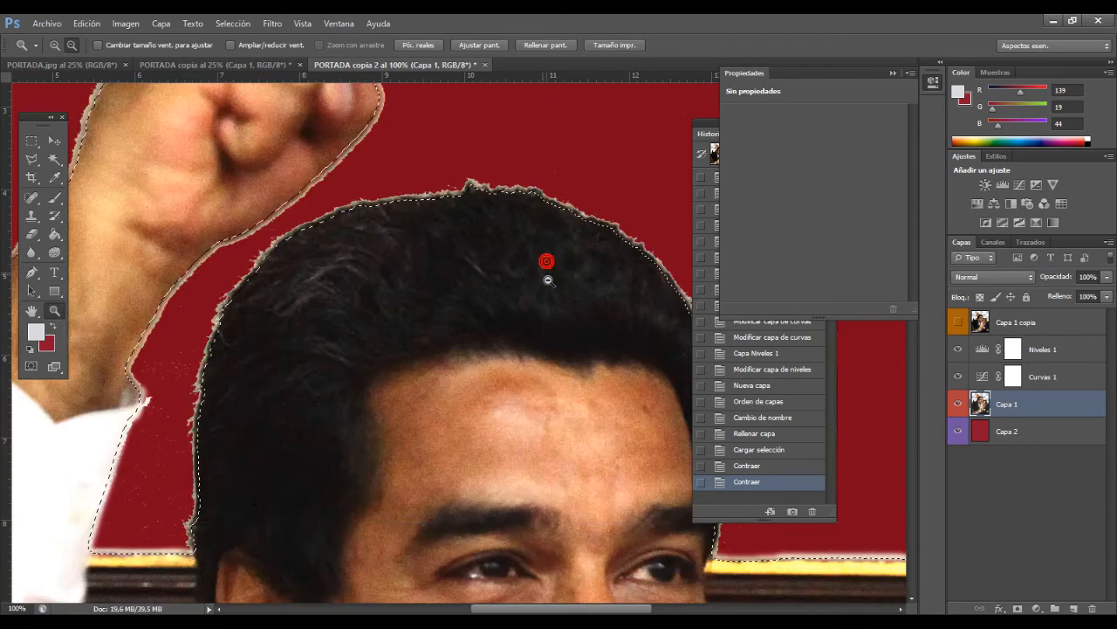
{"action": "left_click", "coordinate": [543, 281], "text": "alt"}
{"action": "left_click", "coordinate": [611, 305], "text": "alt"}
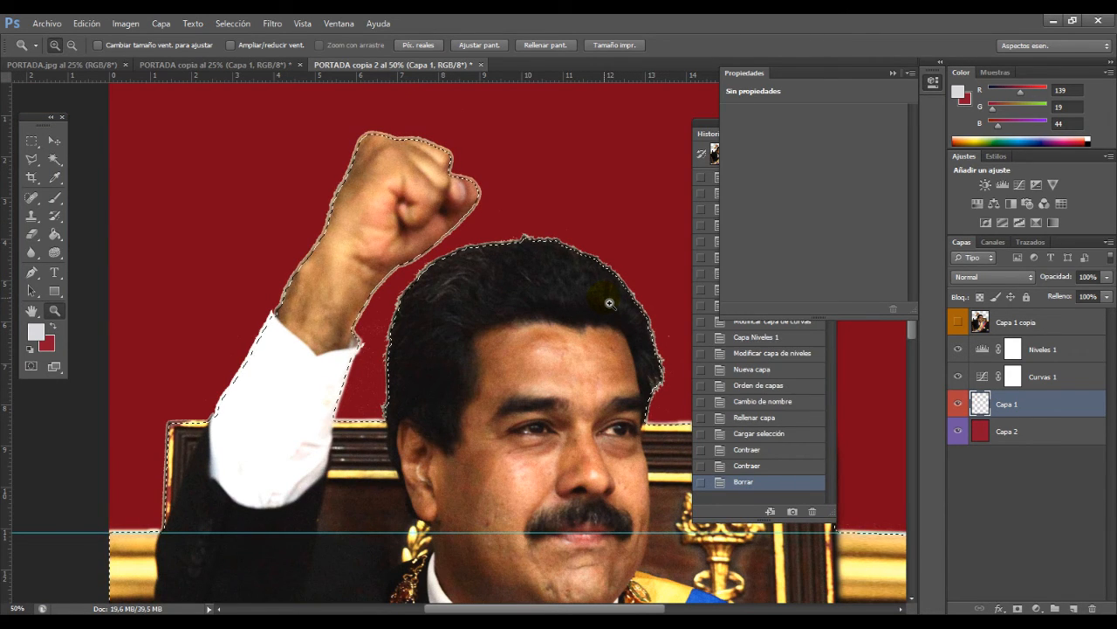
{"action": "key", "text": "Delete"}
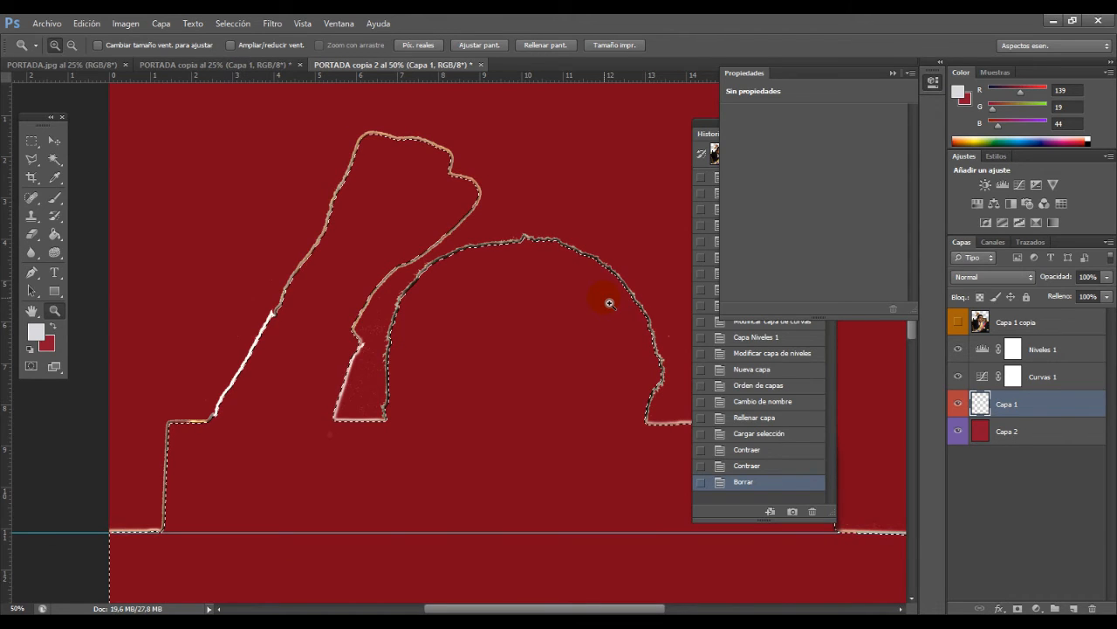
{"action": "key", "text": "ctrl+z"}
Step: Invert the contracted selection, delete the fringe around the Capa 1 cutout, and deselect
{"action": "left_click", "coordinate": [233, 23]}
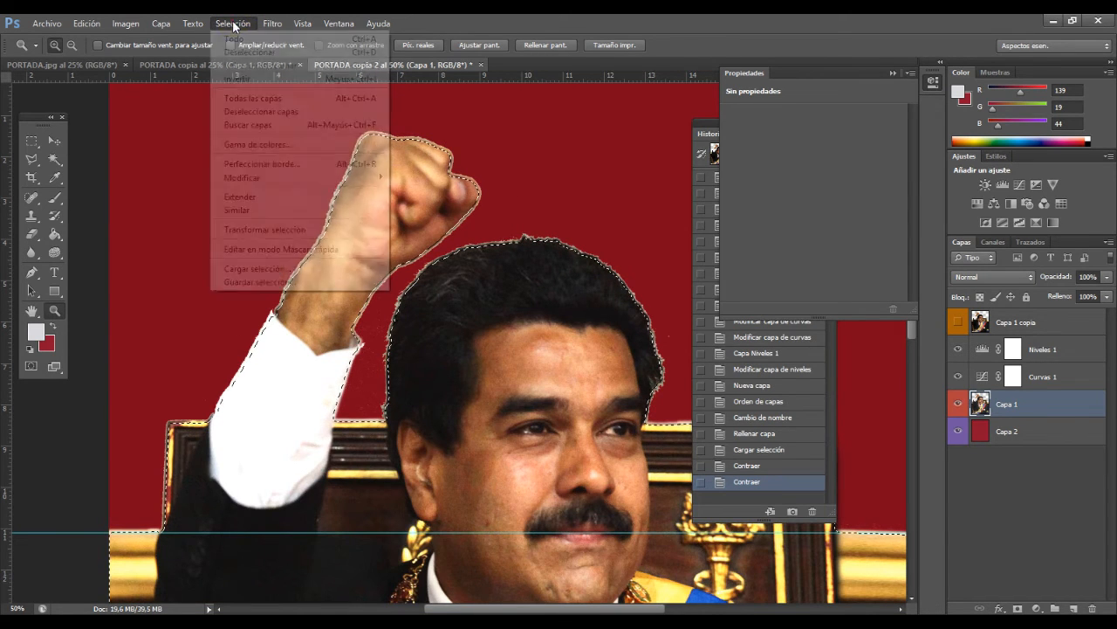
{"action": "left_click", "coordinate": [253, 75]}
{"action": "key", "text": "Delete"}
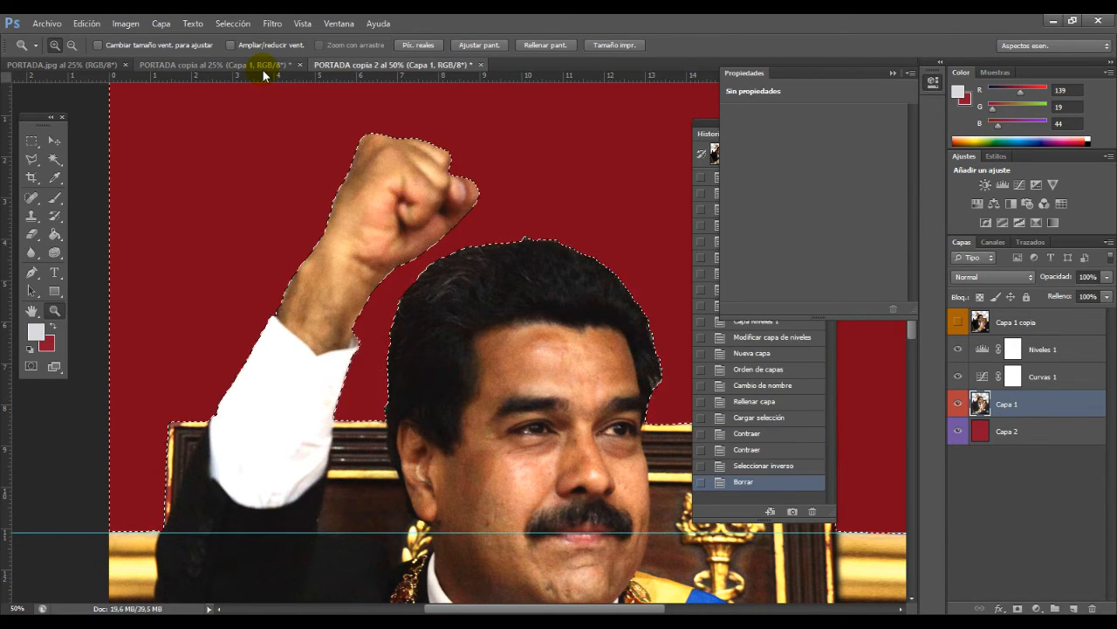
{"action": "key", "text": "ctrl+d"}
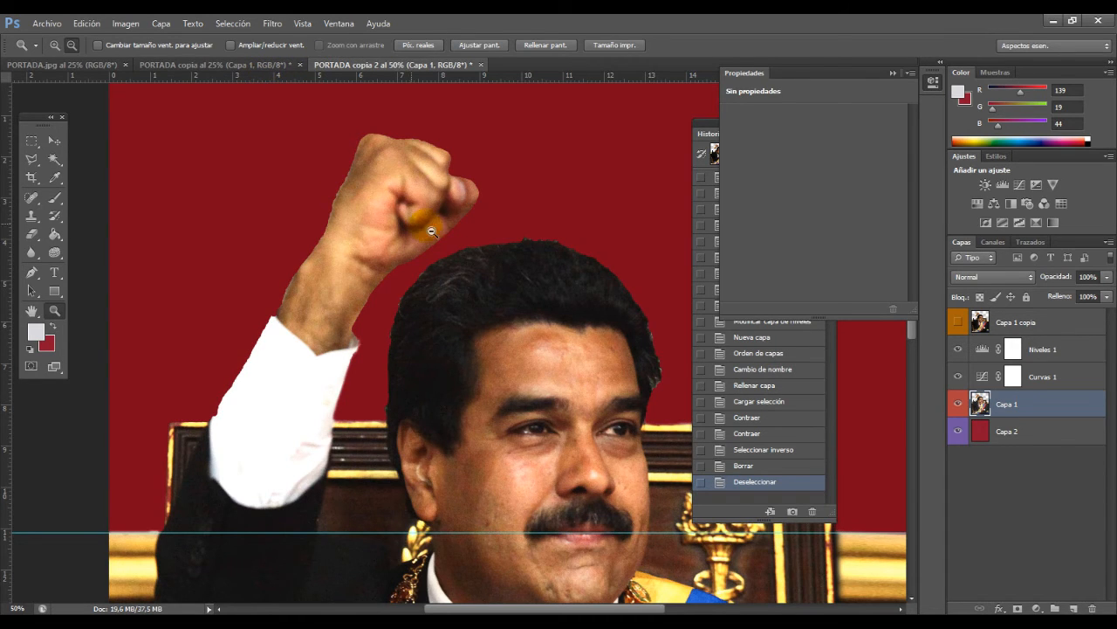
{"action": "left_click", "coordinate": [564, 354], "text": "alt"}
{"action": "left_click", "coordinate": [562, 356], "text": "alt"}
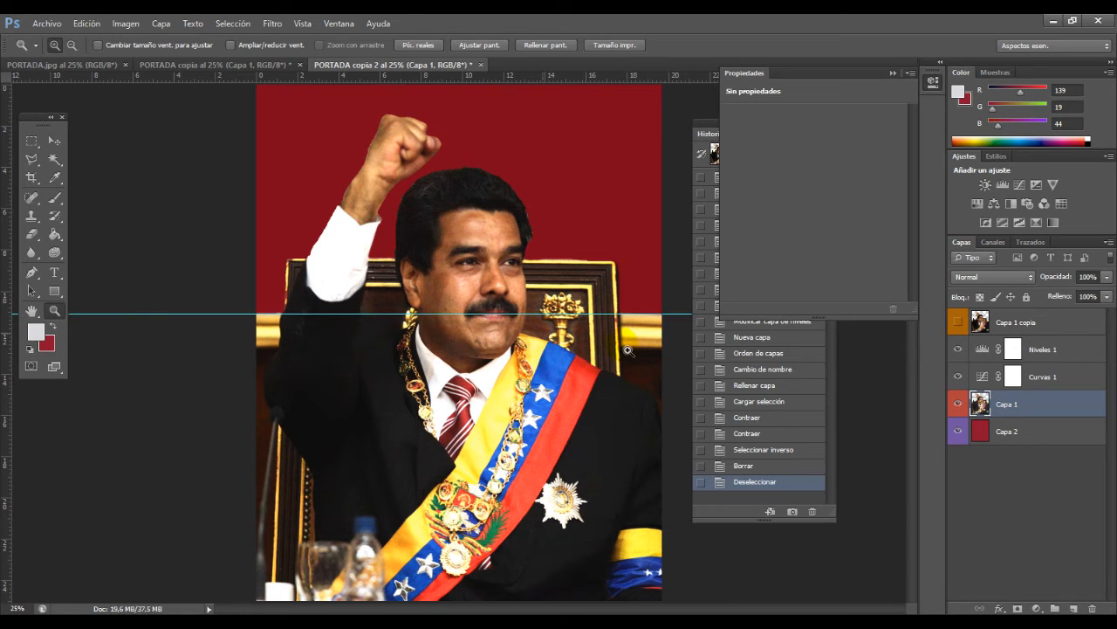
Step: Load the trimmed outline of Capa 1 as a selection and feather it (Desvanecer) by 3 pixels
{"action": "left_click", "coordinate": [980, 403], "text": "ctrl"}
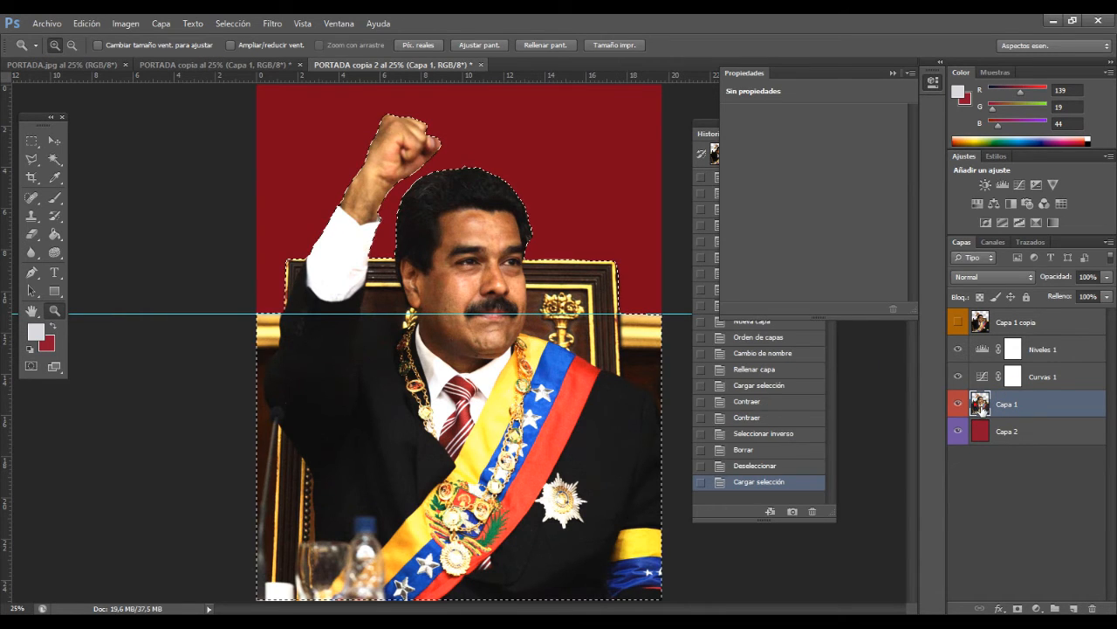
{"action": "left_click", "coordinate": [244, 25]}
{"action": "mouse_move", "coordinate": [371, 179]}
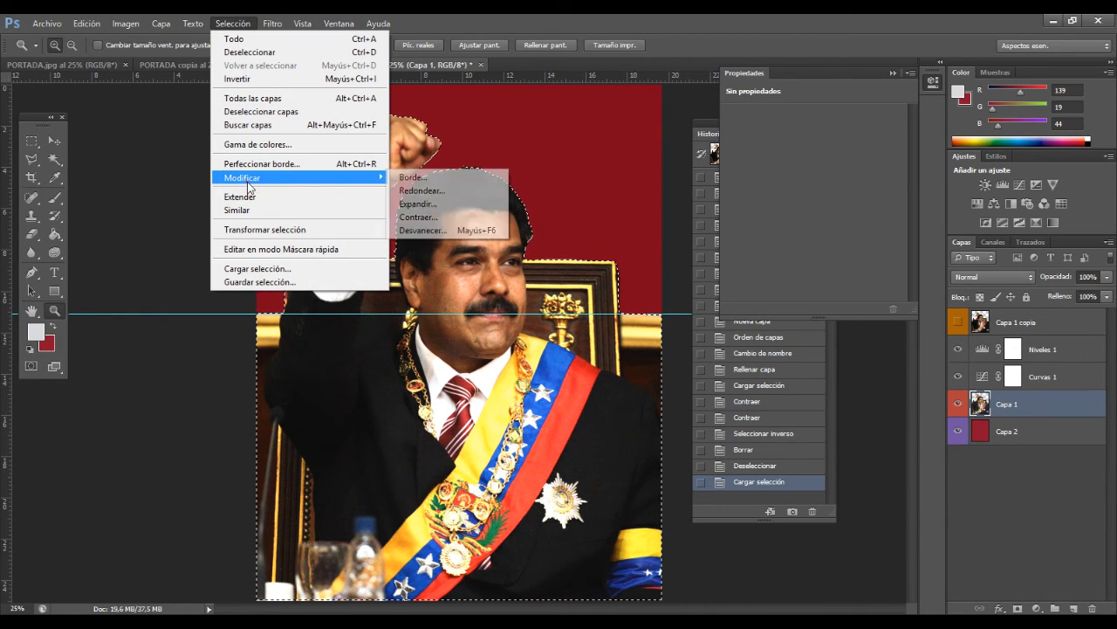
{"action": "left_click", "coordinate": [442, 227]}
{"action": "type", "text": "3"}
{"action": "left_click", "coordinate": [569, 191]}
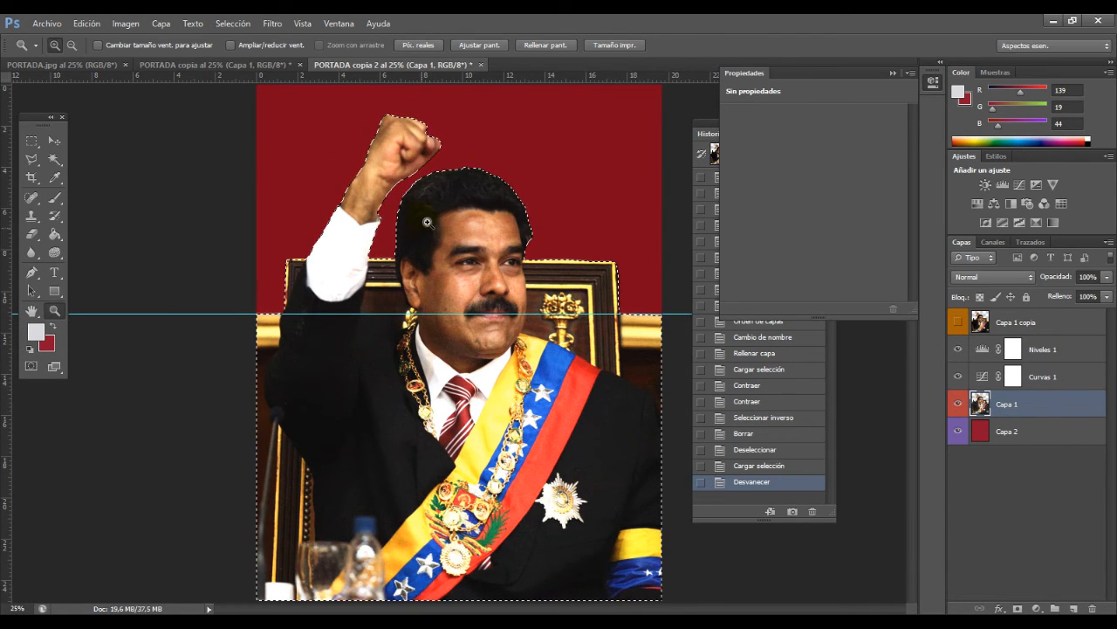
Step: Try deleting the area inside the feathered selection on Capa 1, and undo that deletion
{"action": "left_click", "coordinate": [433, 197]}
{"action": "left_click", "coordinate": [443, 179]}
{"action": "left_click", "coordinate": [439, 175]}
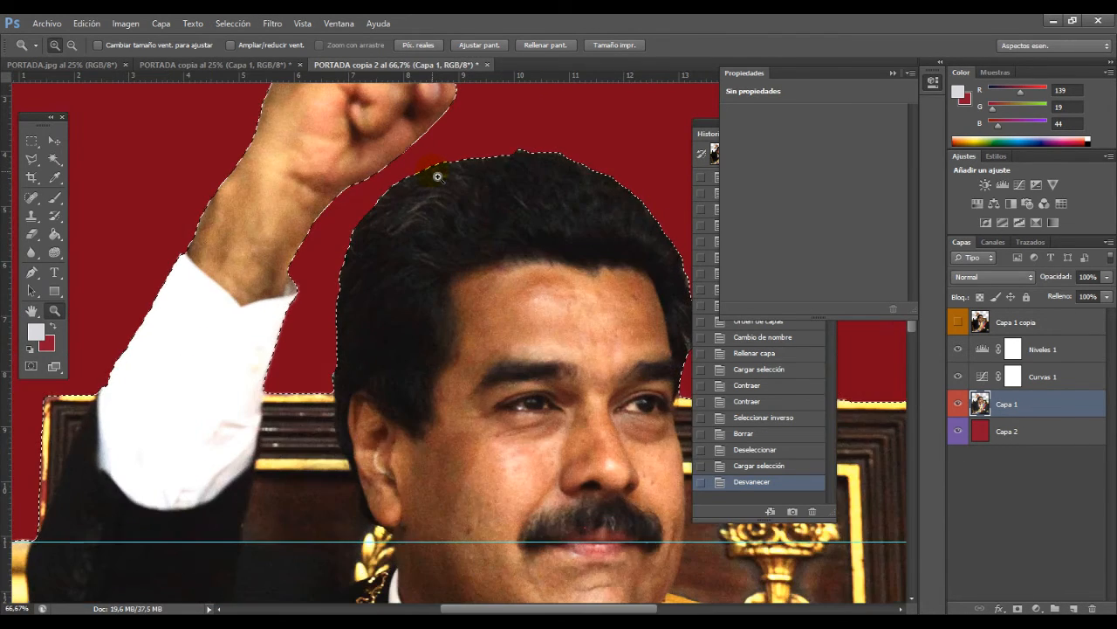
{"action": "key", "text": "Delete"}
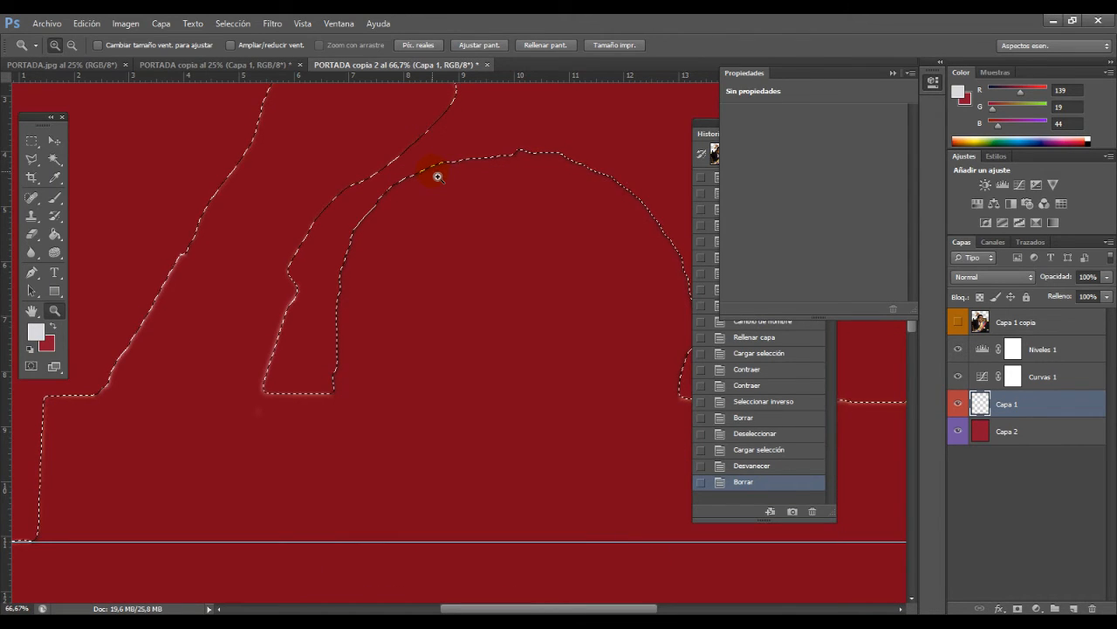
{"action": "key", "text": "ctrl+z"}
Step: Invert the feathered selection, delete the outer edge of Capa 1 to soften it, deselect, and review the whole cutout
{"action": "left_click", "coordinate": [193, 23]}
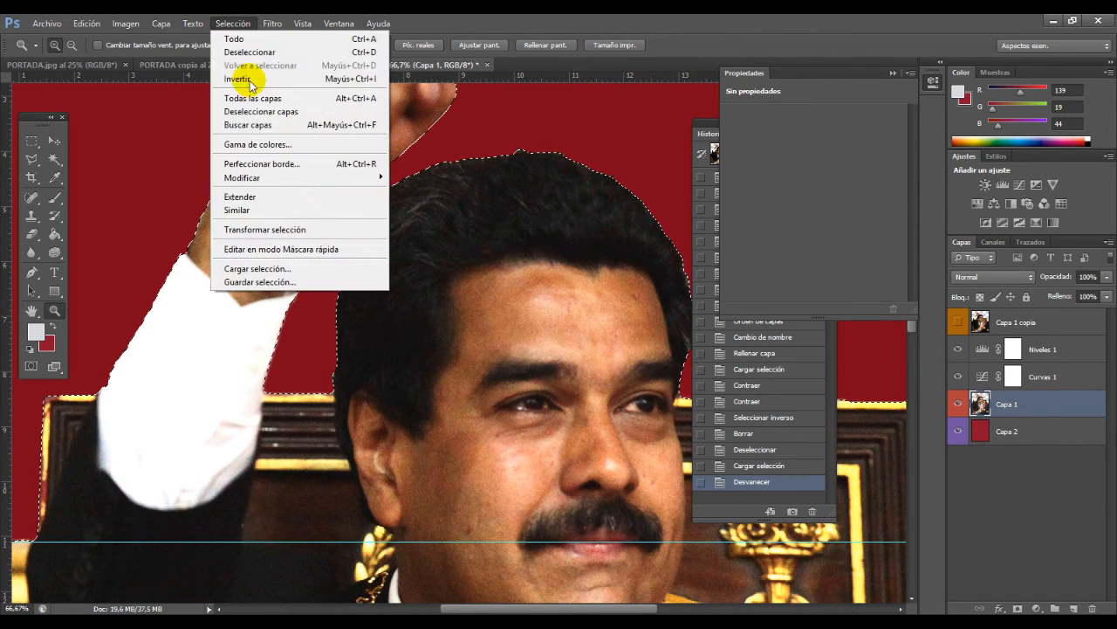
{"action": "left_click", "coordinate": [250, 77]}
{"action": "key", "text": "Delete"}
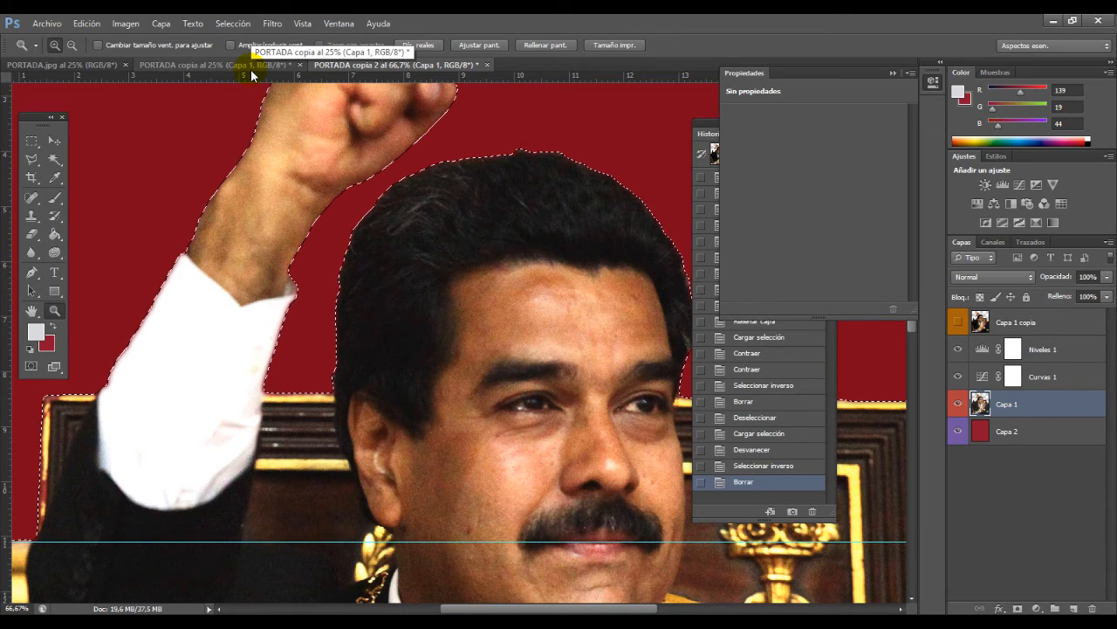
{"action": "key", "text": "ctrl+d"}
{"action": "left_click", "coordinate": [486, 212], "text": "alt"}
{"action": "left_click", "coordinate": [524, 269], "text": "alt"}
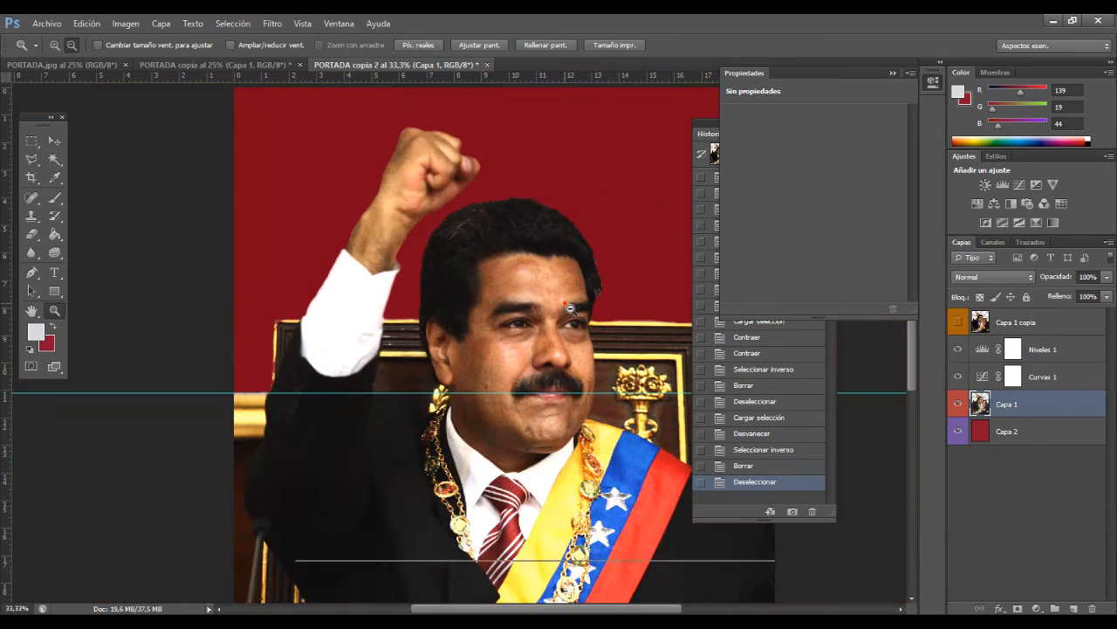
{"action": "left_click", "coordinate": [580, 317], "text": "alt"}
{"action": "left_click", "coordinate": [517, 281], "text": "alt"}
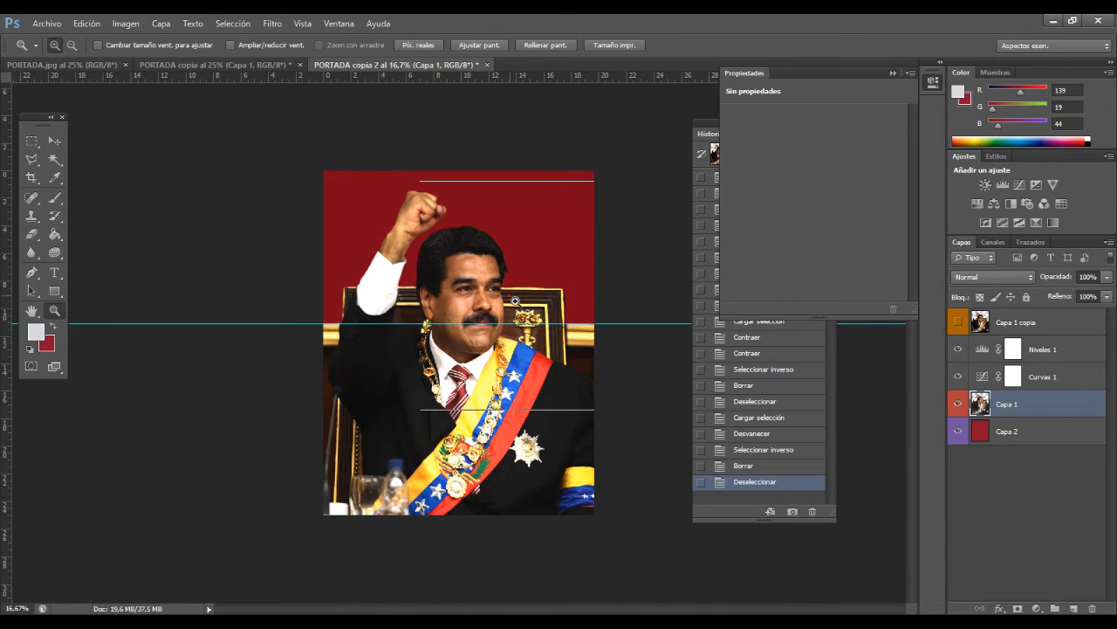
{"action": "left_click", "coordinate": [509, 294]}
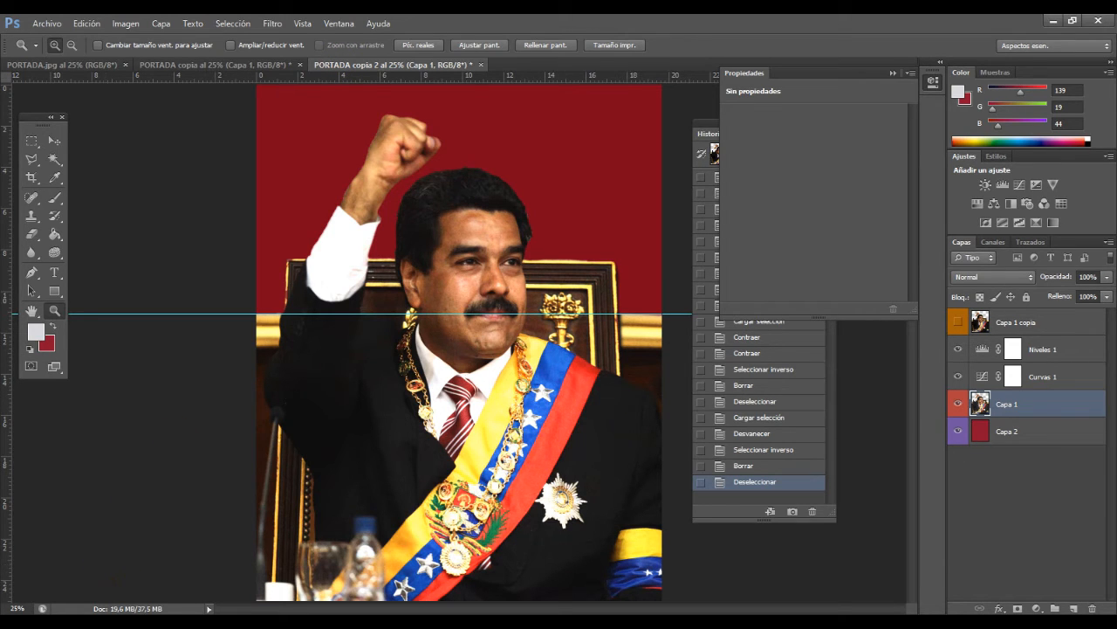
{"action": "mouse_move", "coordinate": [100, 623]}
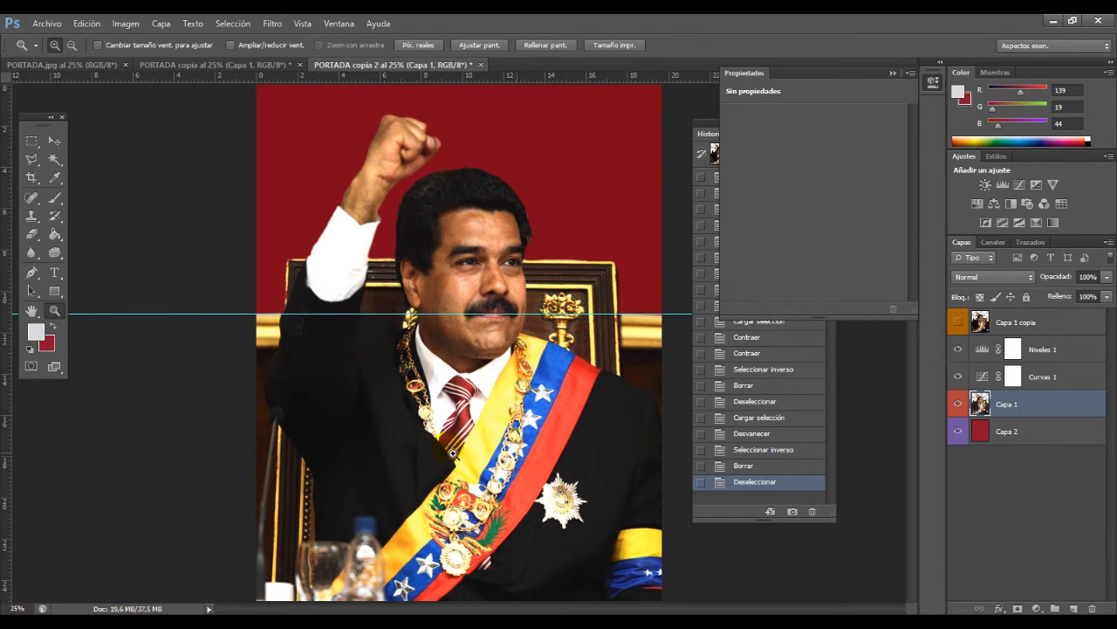
{"action": "mouse_move", "coordinate": [489, 623]}
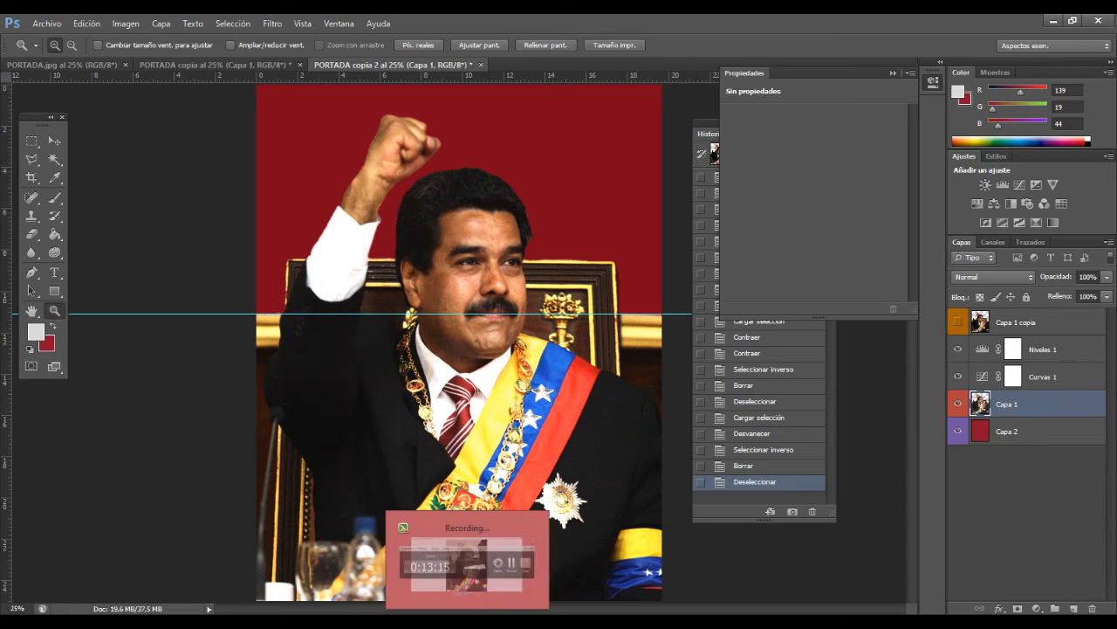
{"action": "left_click", "coordinate": [489, 572]}
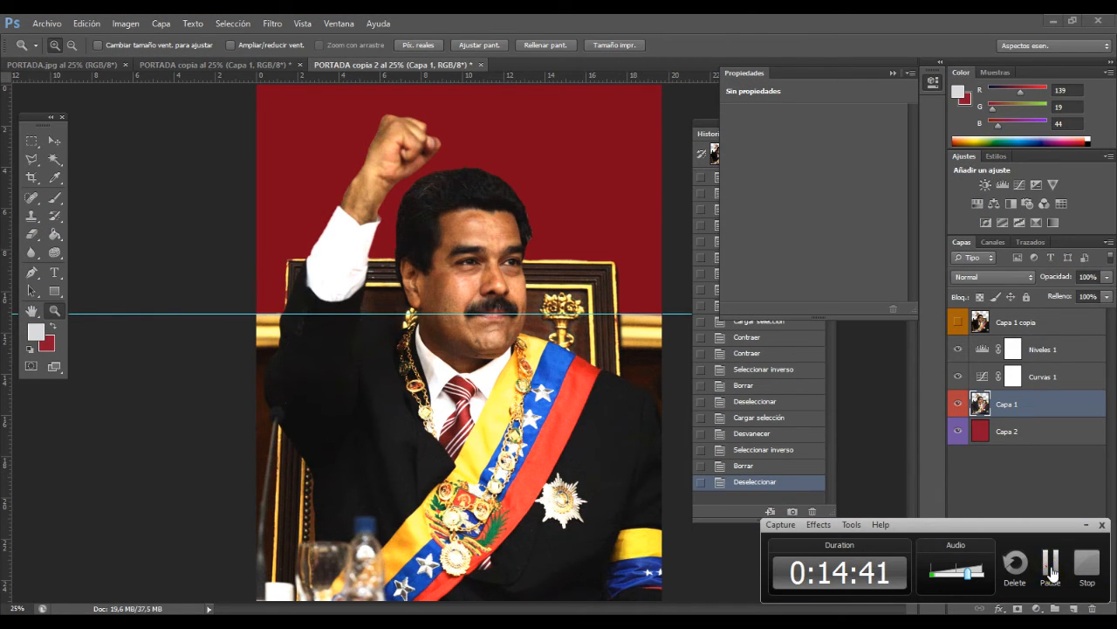
{"action": "left_click", "coordinate": [1053, 572]}
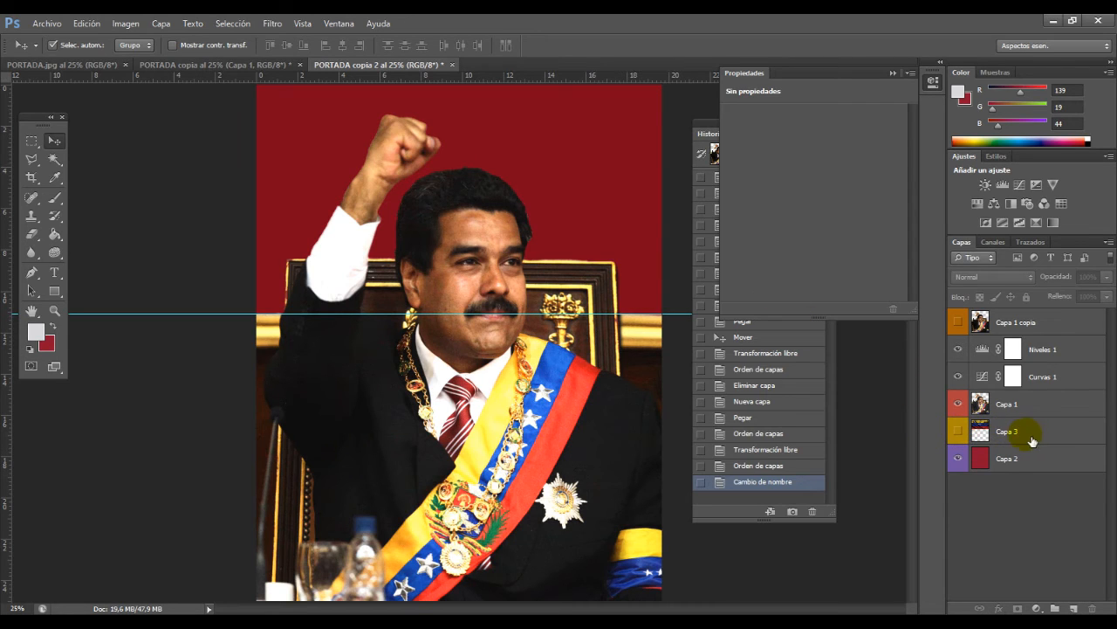
Step: Show the Capa 3 flag layer and move the flag down behind the man, leaving a narrow red band above it
{"action": "left_click", "coordinate": [959, 434]}
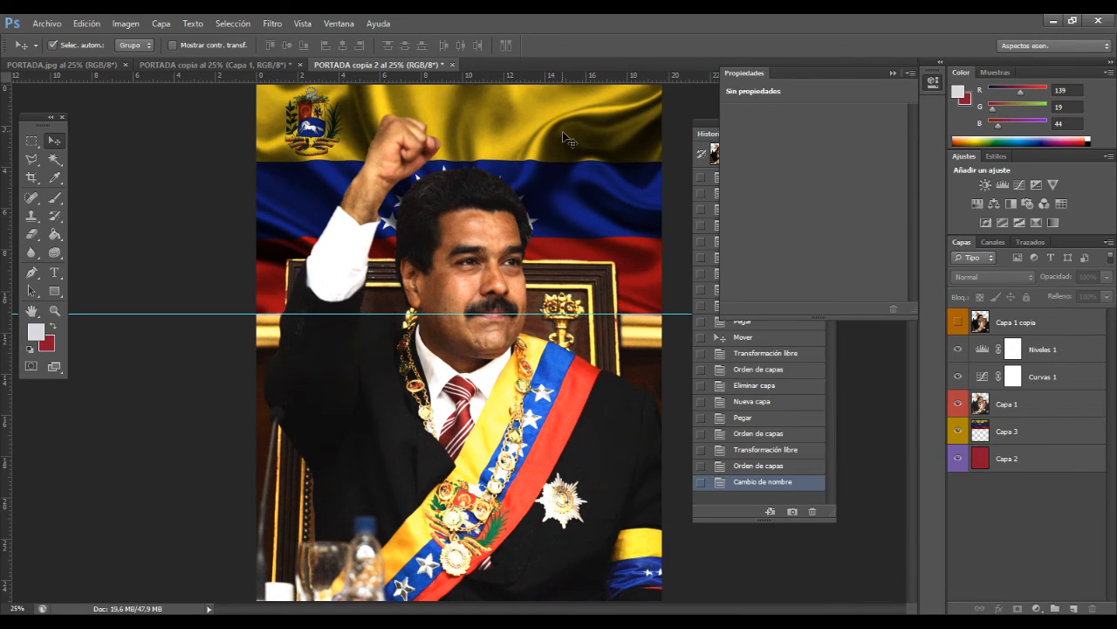
{"action": "left_click_drag", "start_coordinate": [563, 133], "coordinate": [565, 160]}
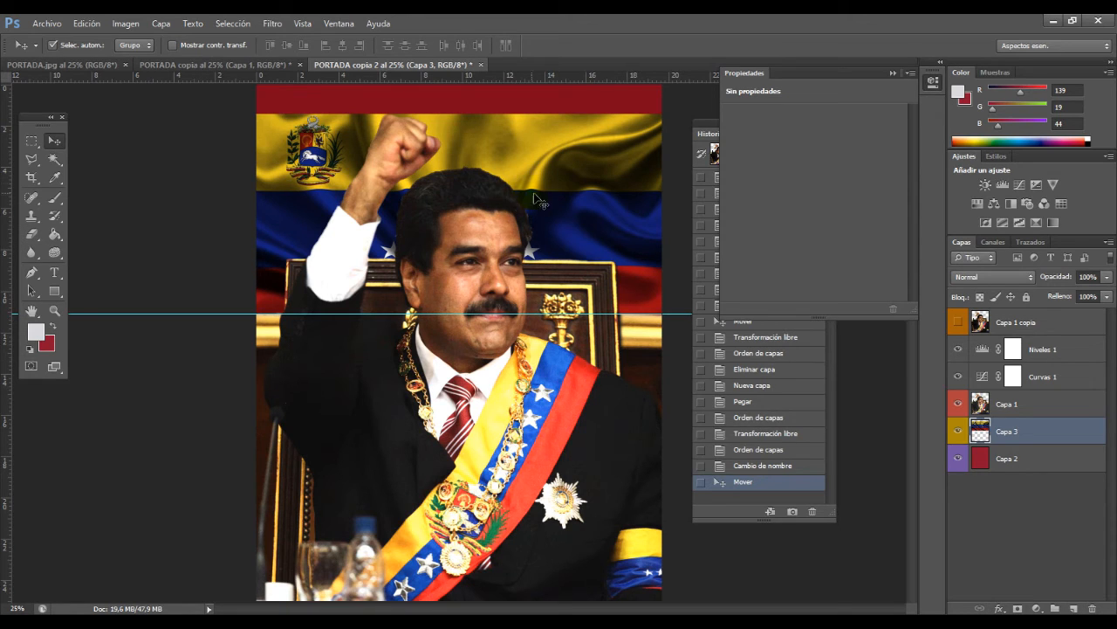
{"action": "left_click_drag", "start_coordinate": [563, 199], "coordinate": [550, 229]}
{"action": "left_click_drag", "start_coordinate": [564, 210], "coordinate": [557, 240]}
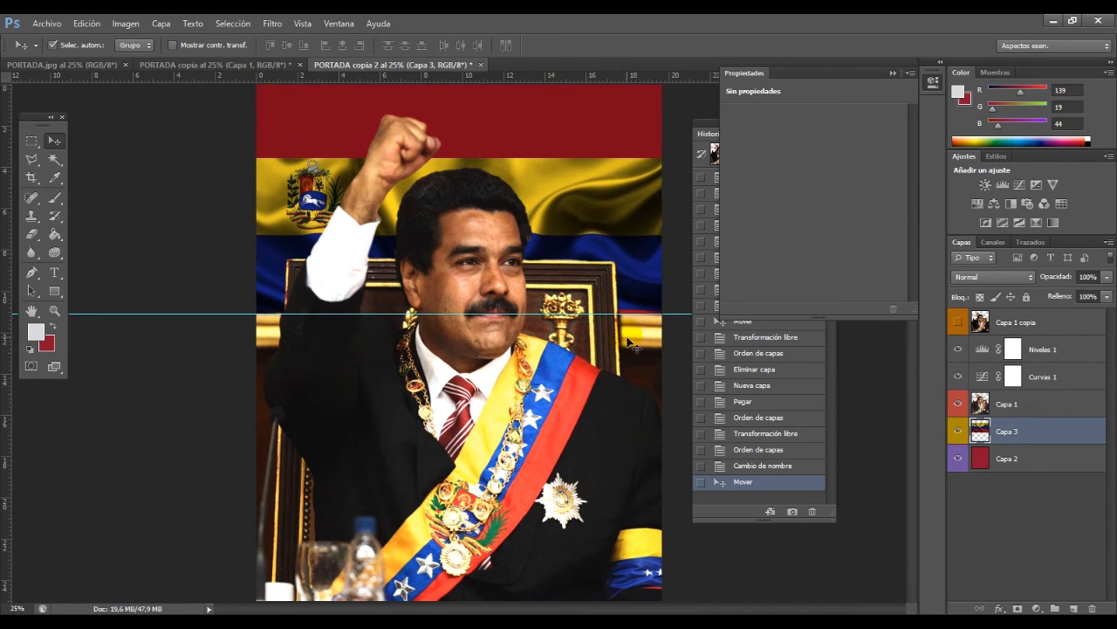
{"action": "left_click_drag", "start_coordinate": [593, 252], "coordinate": [593, 212]}
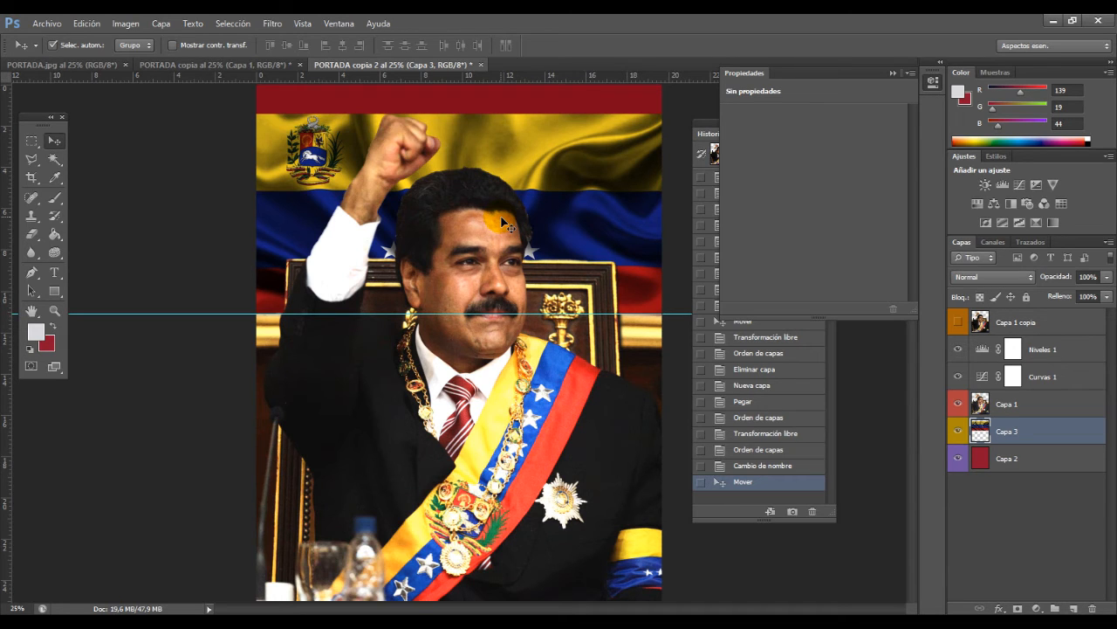
{"action": "left_click", "coordinate": [87, 24]}
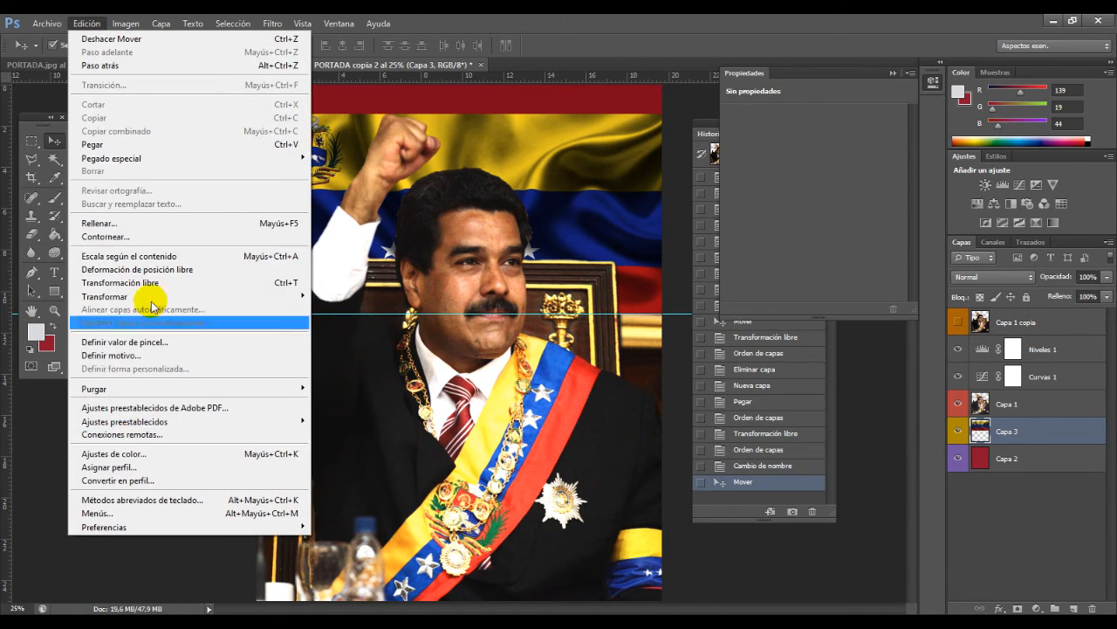
{"action": "mouse_move", "coordinate": [153, 297]}
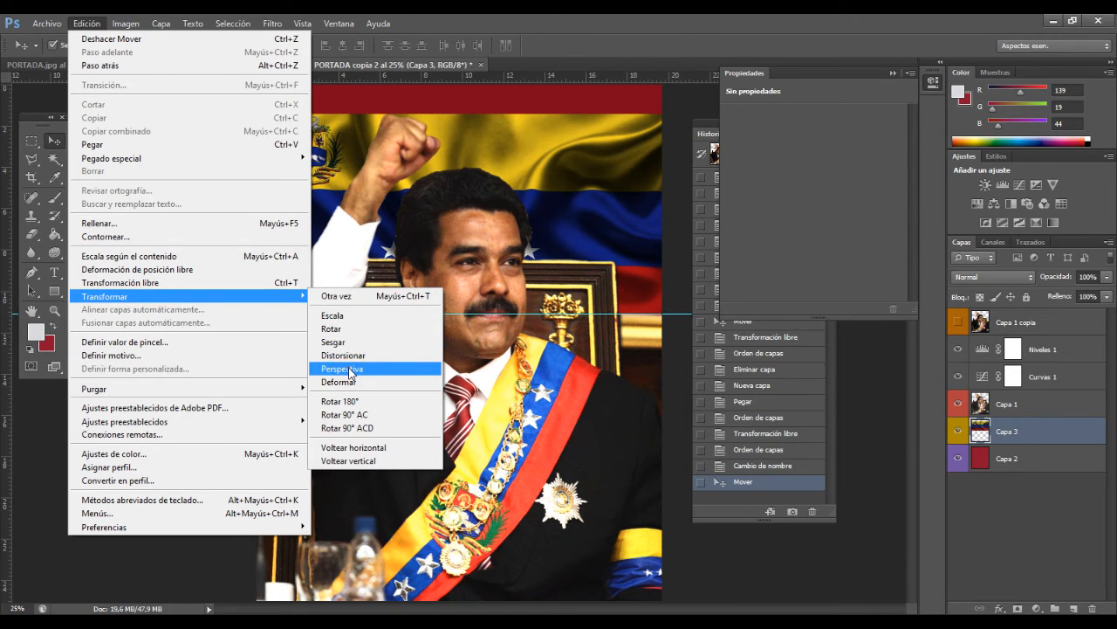
{"action": "left_click", "coordinate": [350, 369]}
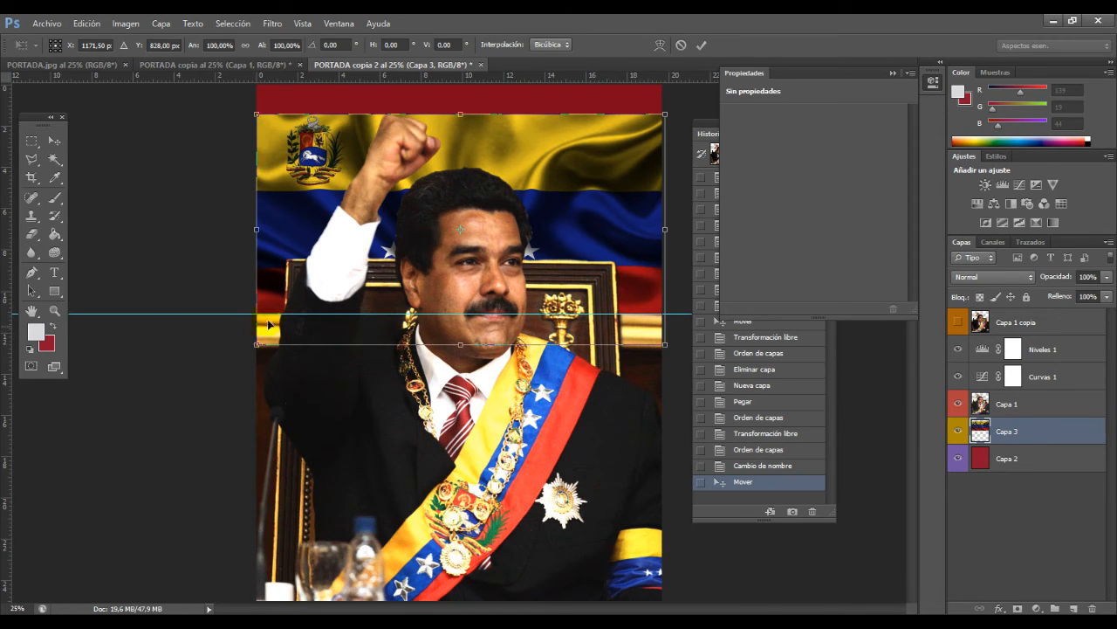
{"action": "left_click_drag", "start_coordinate": [258, 347], "coordinate": [190, 344]}
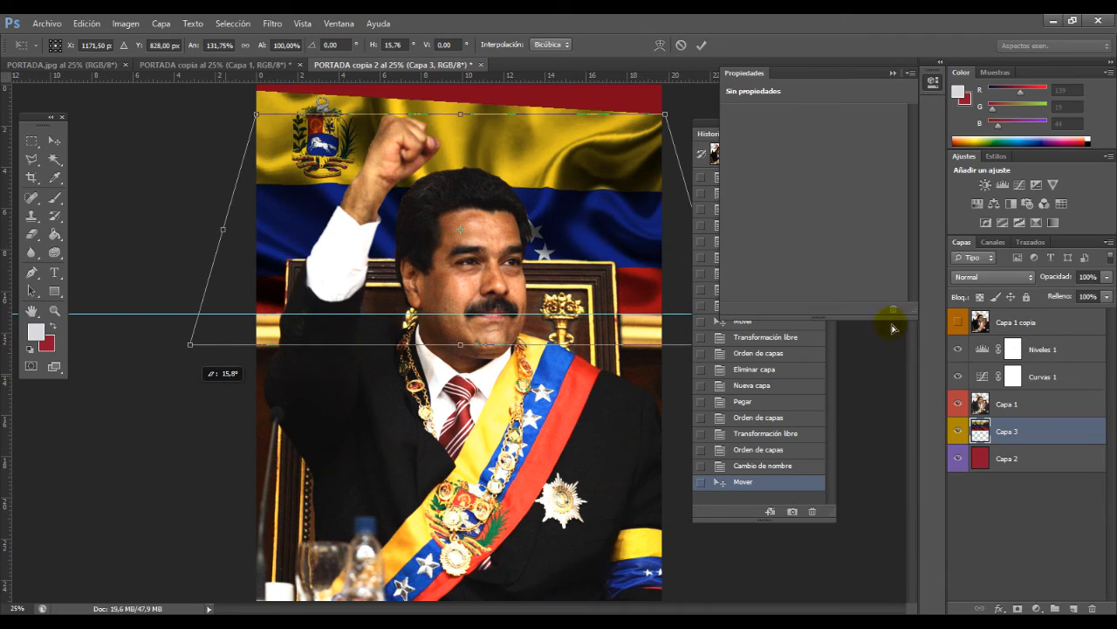
Step: Collapse the Propiedades and Historia panels to clear the space around the canvas
{"action": "left_click", "coordinate": [893, 74]}
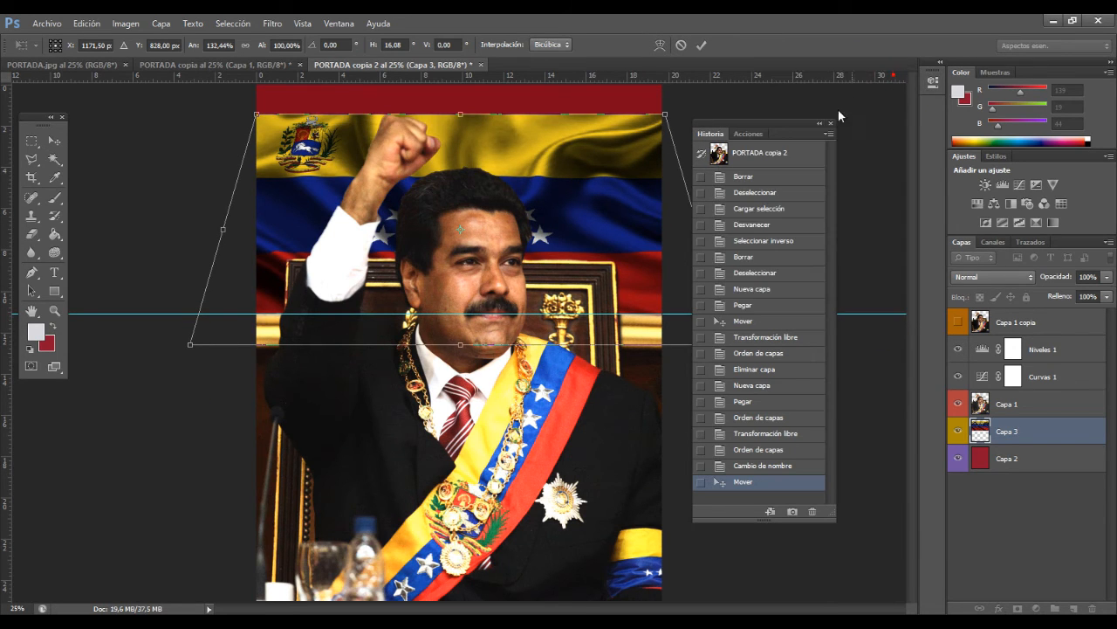
{"action": "left_click", "coordinate": [820, 125]}
{"action": "left_click_drag", "start_coordinate": [732, 344], "coordinate": [747, 397]}
{"action": "mouse_move", "coordinate": [669, 113]}
{"action": "left_mouse_down"}
{"action": "mouse_move", "coordinate": [703, 144]}
{"action": "mouse_move", "coordinate": [673, 131]}
{"action": "left_mouse_up"}
{"action": "left_click_drag", "start_coordinate": [191, 350], "coordinate": [179, 384]}
{"action": "left_click_drag", "start_coordinate": [556, 229], "coordinate": [580, 226]}
{"action": "left_click_drag", "start_coordinate": [306, 155], "coordinate": [278, 190]}
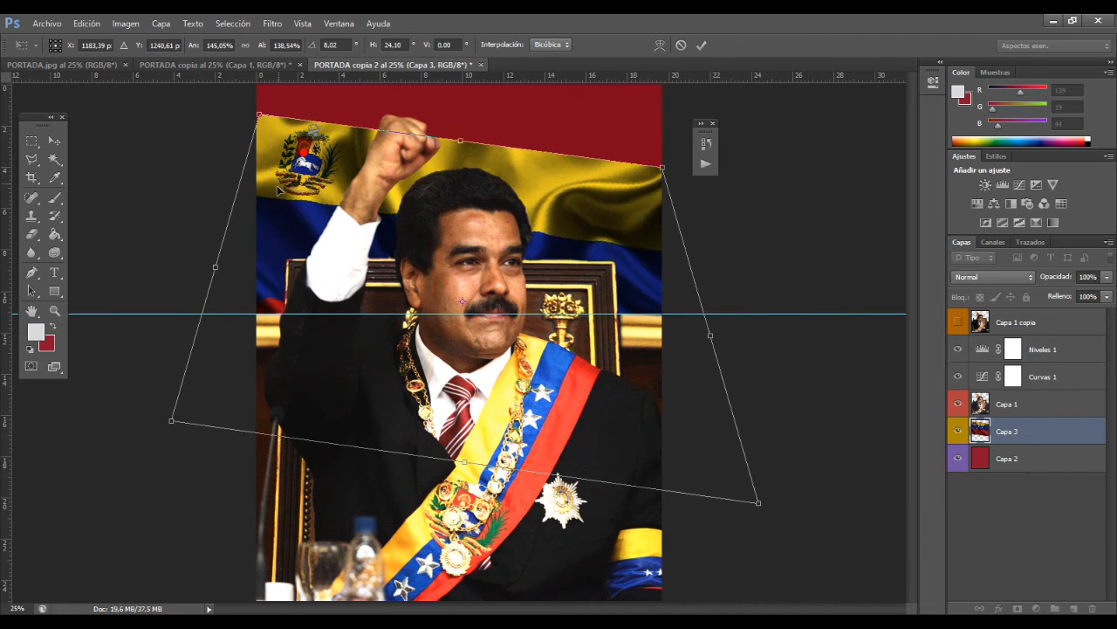
{"action": "left_click_drag", "start_coordinate": [264, 116], "coordinate": [210, 108]}
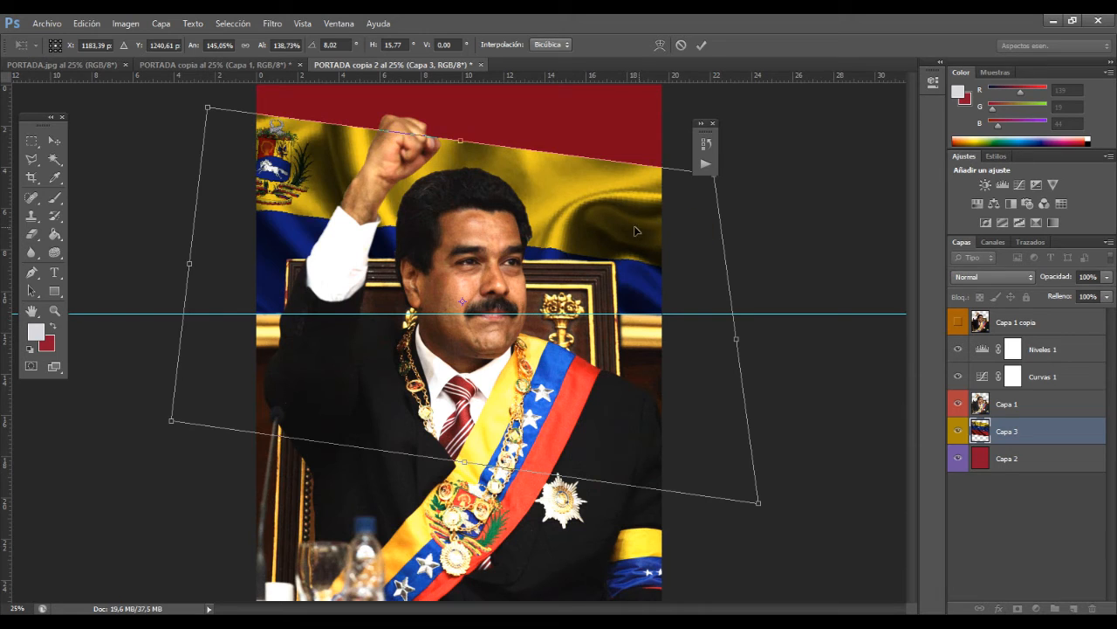
{"action": "left_click_drag", "start_coordinate": [636, 230], "coordinate": [641, 207]}
{"action": "left_click_drag", "start_coordinate": [767, 483], "coordinate": [759, 431]}
{"action": "left_click_drag", "start_coordinate": [581, 253], "coordinate": [570, 276]}
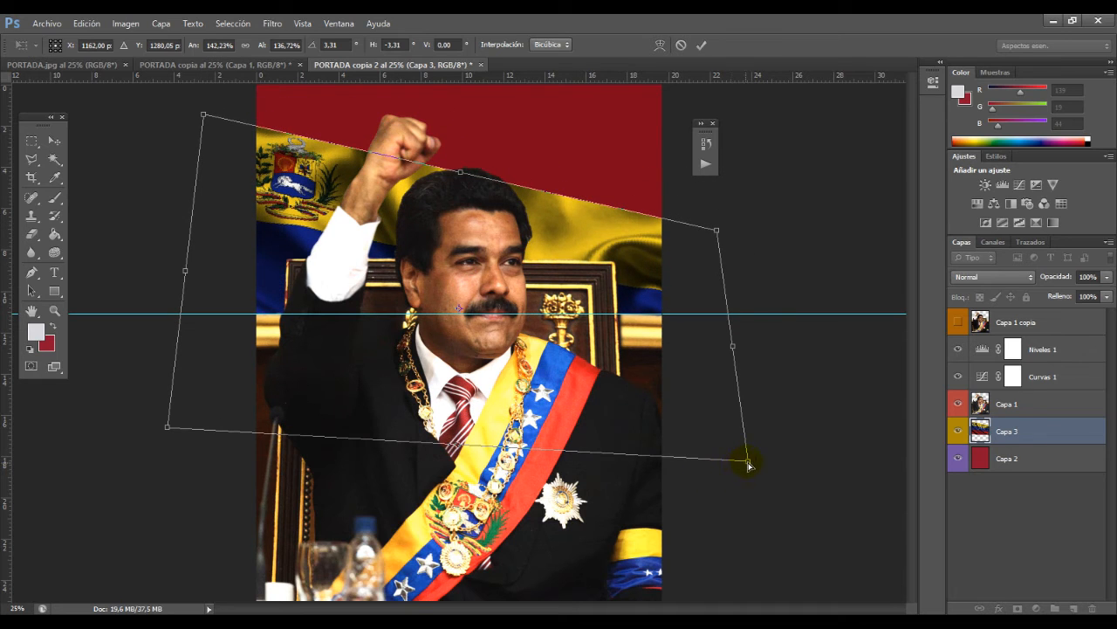
{"action": "left_click_drag", "start_coordinate": [749, 466], "coordinate": [714, 463]}
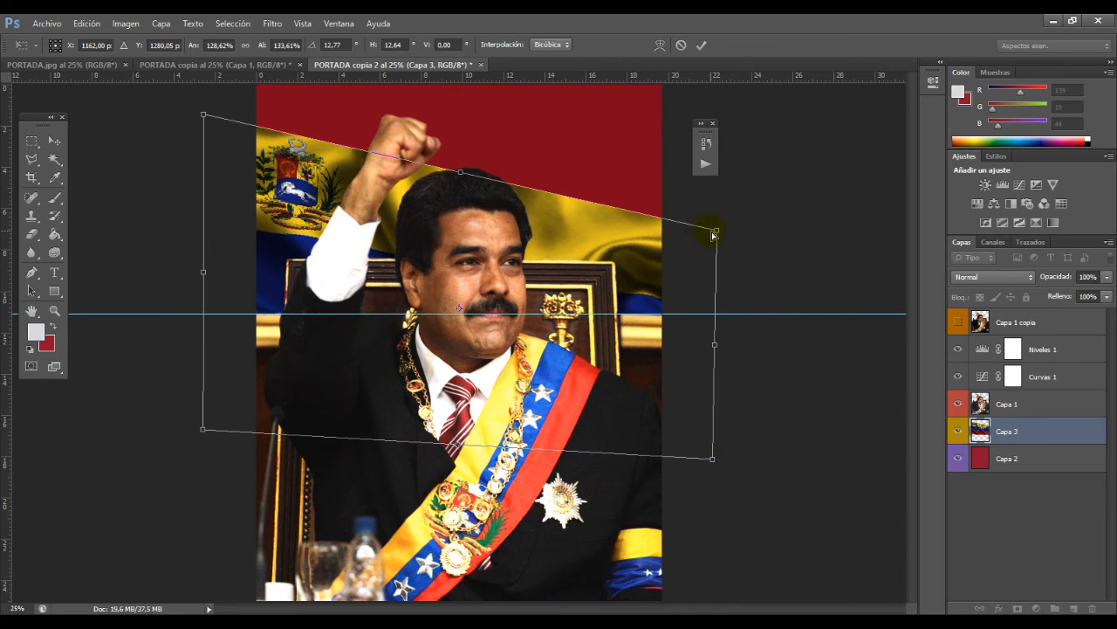
{"action": "left_click_drag", "start_coordinate": [714, 233], "coordinate": [655, 216]}
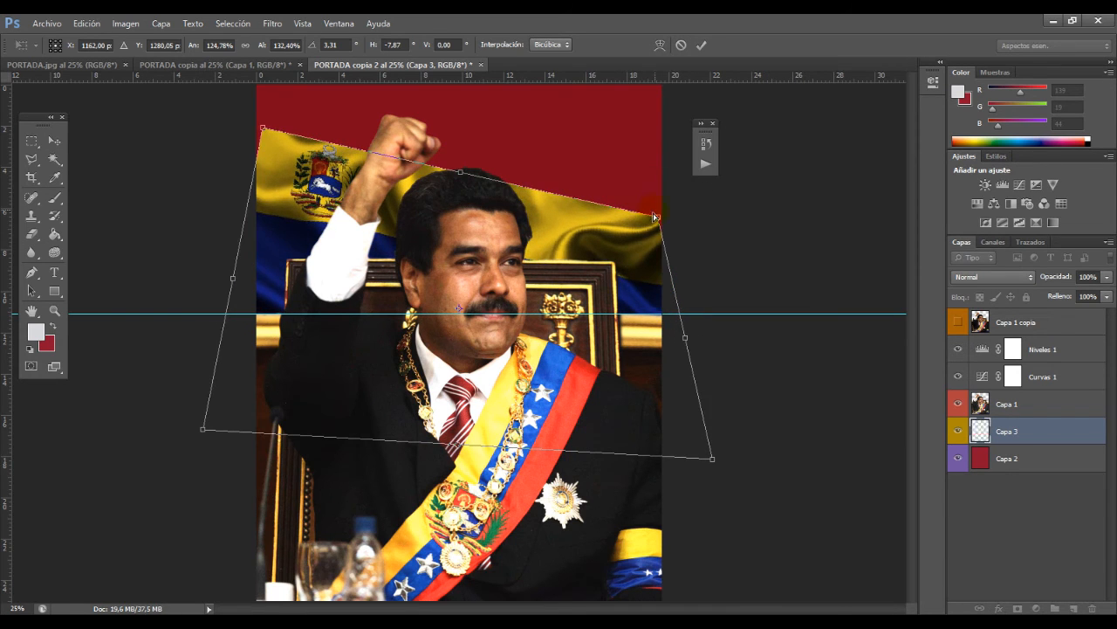
{"action": "left_click_drag", "start_coordinate": [210, 436], "coordinate": [257, 439]}
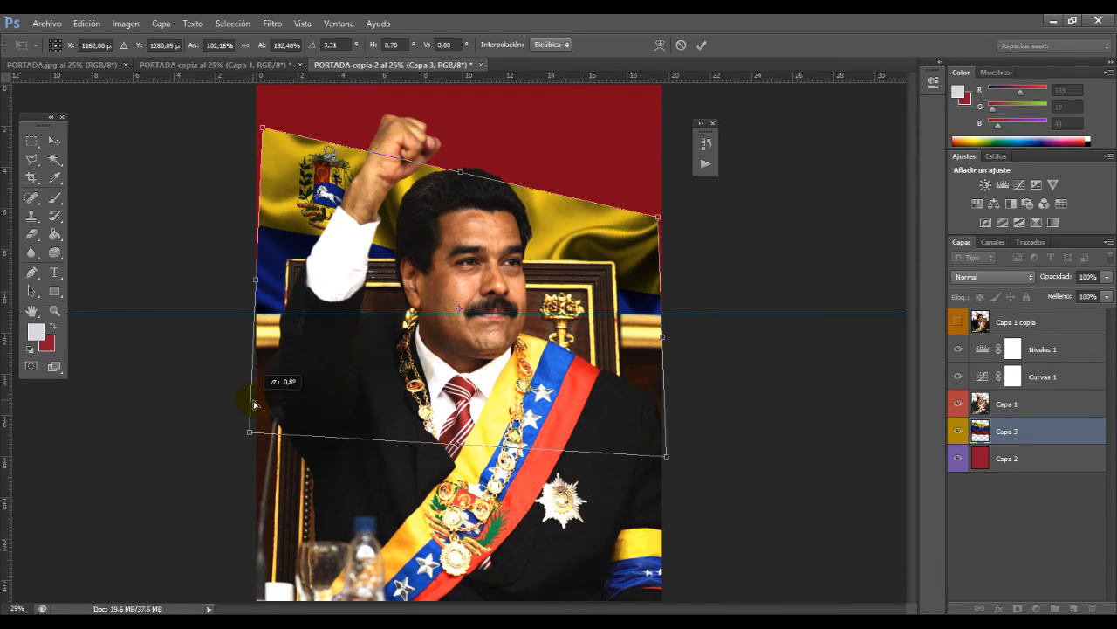
{"action": "left_click_drag", "start_coordinate": [264, 133], "coordinate": [259, 133]}
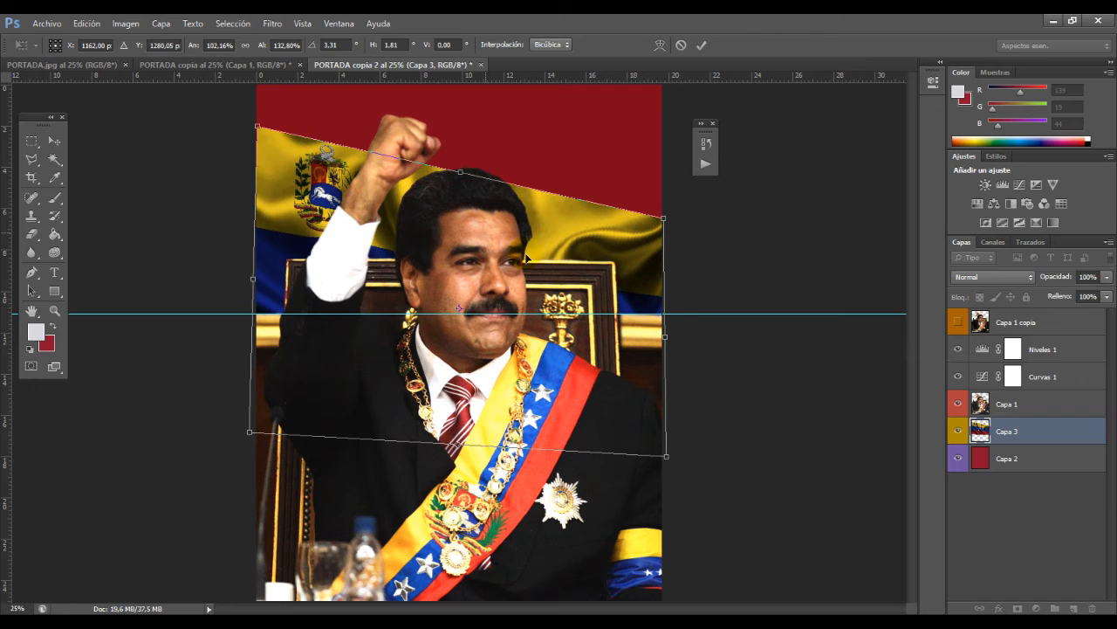
{"action": "left_click_drag", "start_coordinate": [654, 273], "coordinate": [653, 261]}
{"action": "left_click_drag", "start_coordinate": [667, 447], "coordinate": [666, 515]}
{"action": "left_click_drag", "start_coordinate": [620, 200], "coordinate": [616, 186]}
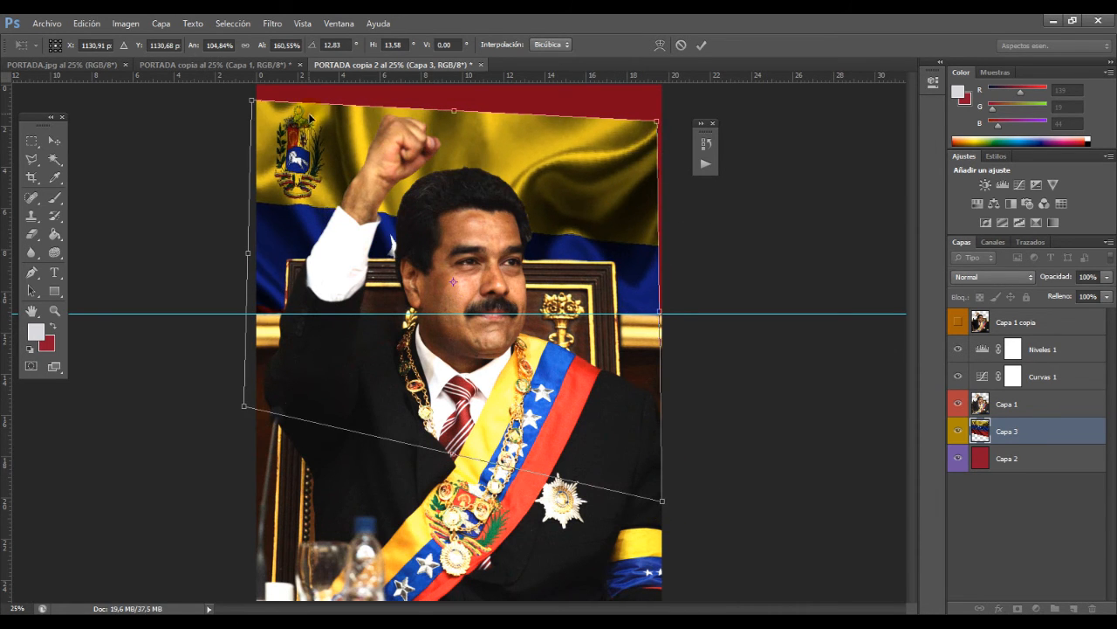
{"action": "left_click_drag", "start_coordinate": [262, 104], "coordinate": [252, 133]}
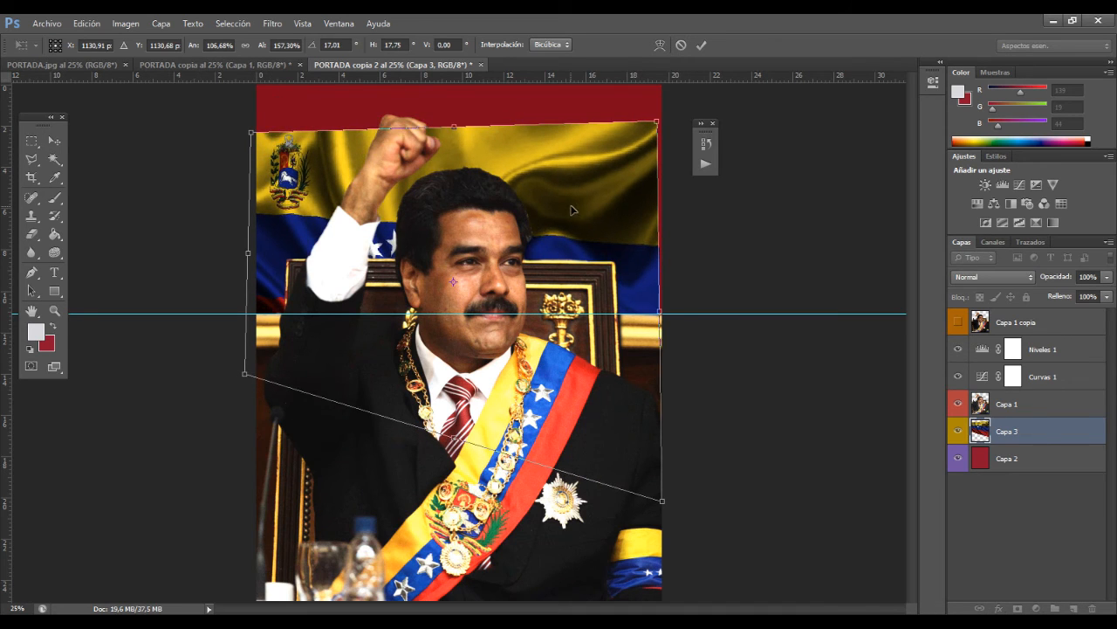
{"action": "mouse_move", "coordinate": [572, 210]}
{"action": "left_mouse_down"}
{"action": "mouse_move", "coordinate": [570, 179]}
{"action": "mouse_move", "coordinate": [573, 194]}
{"action": "left_mouse_up"}
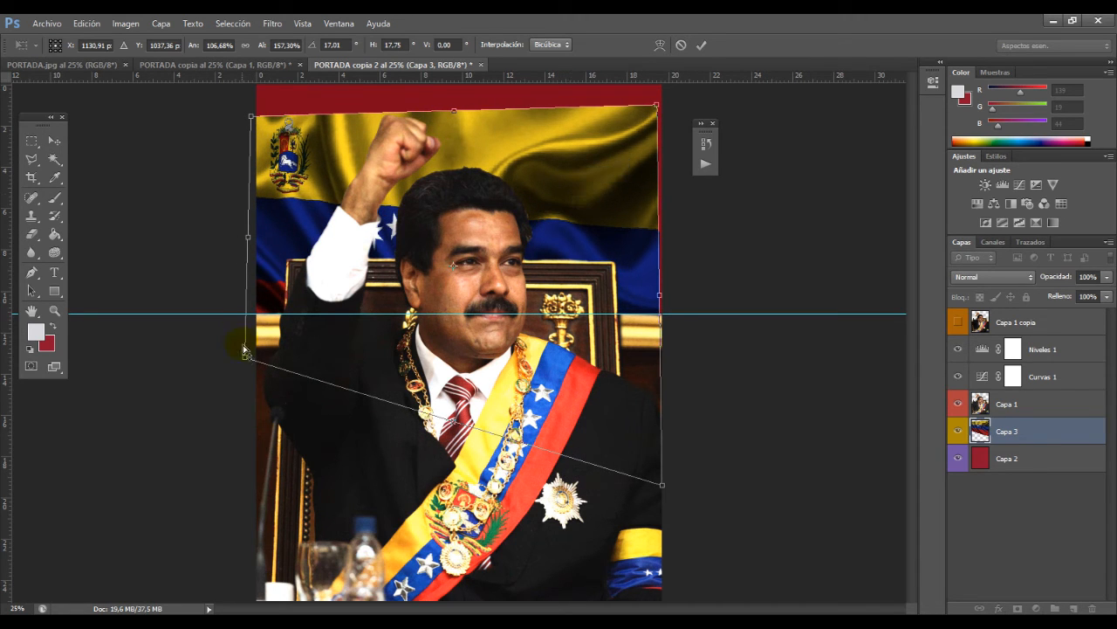
{"action": "left_click_drag", "start_coordinate": [245, 366], "coordinate": [255, 361]}
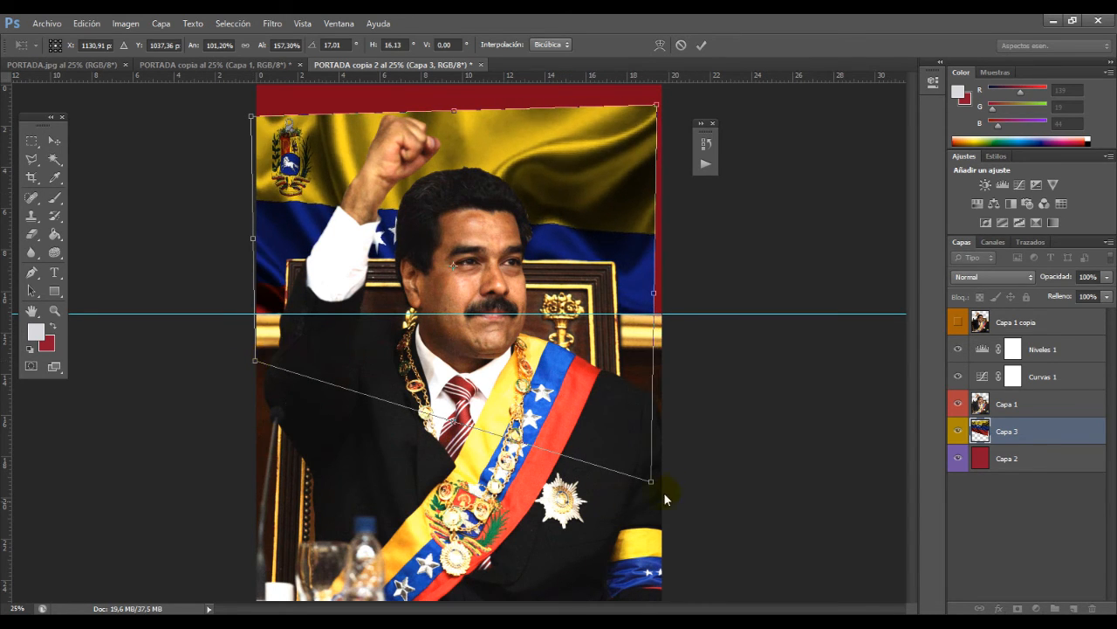
{"action": "left_click_drag", "start_coordinate": [658, 487], "coordinate": [667, 356]}
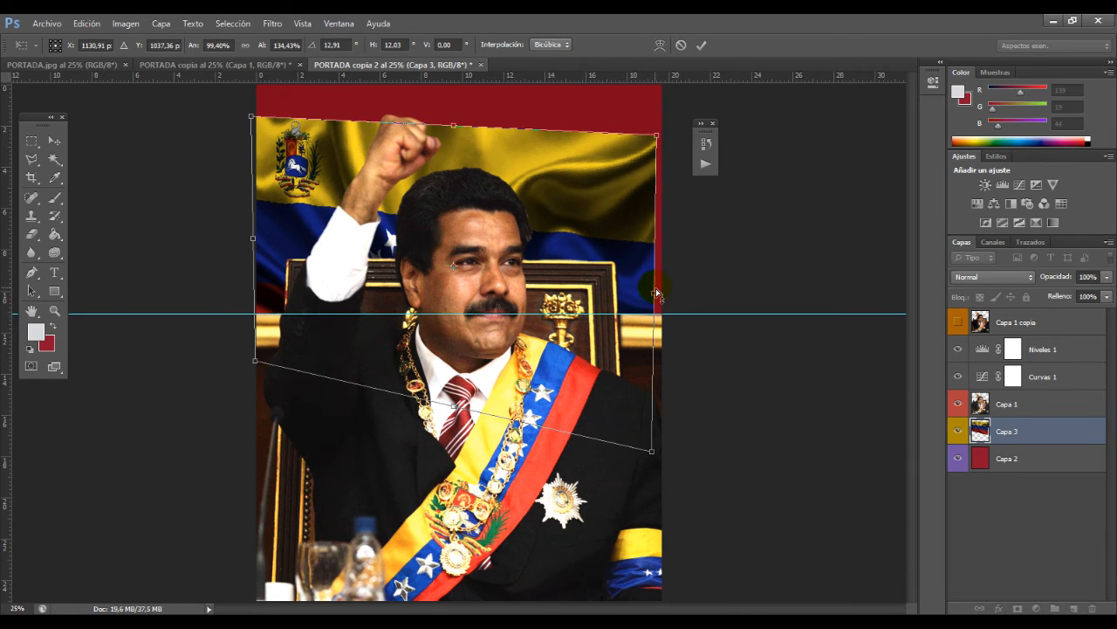
{"action": "left_click_drag", "start_coordinate": [658, 294], "coordinate": [667, 266]}
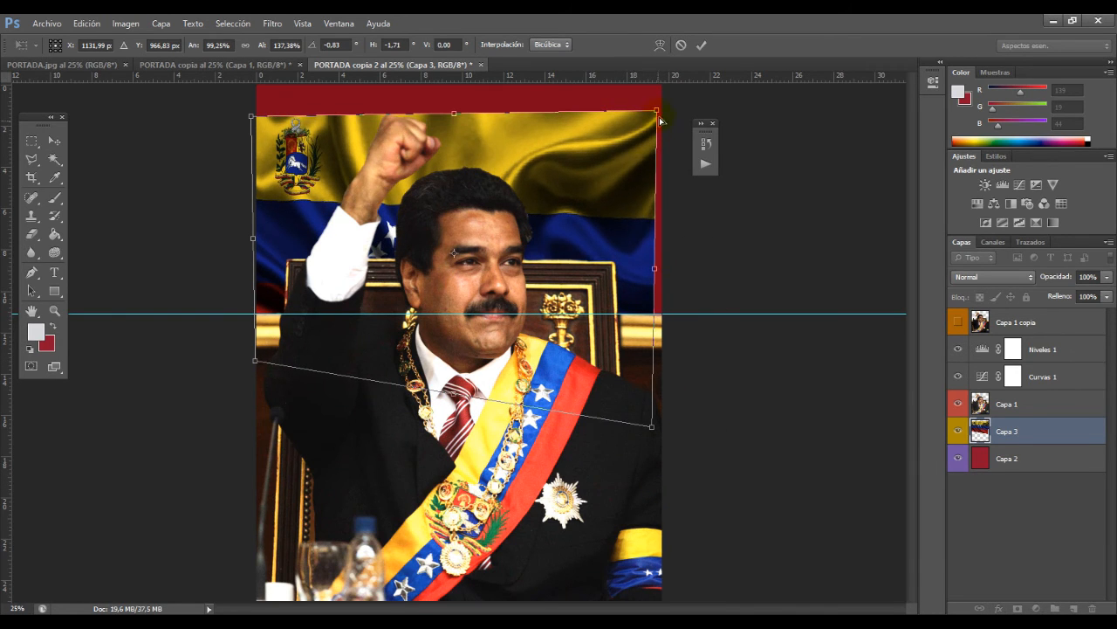
{"action": "left_click_drag", "start_coordinate": [661, 121], "coordinate": [684, 119]}
{"action": "left_click_drag", "start_coordinate": [652, 428], "coordinate": [686, 501]}
{"action": "mouse_move", "coordinate": [626, 293]}
{"action": "left_mouse_down"}
{"action": "mouse_move", "coordinate": [646, 311]}
{"action": "mouse_move", "coordinate": [633, 273]}
{"action": "mouse_move", "coordinate": [628, 301]}
{"action": "left_mouse_up"}
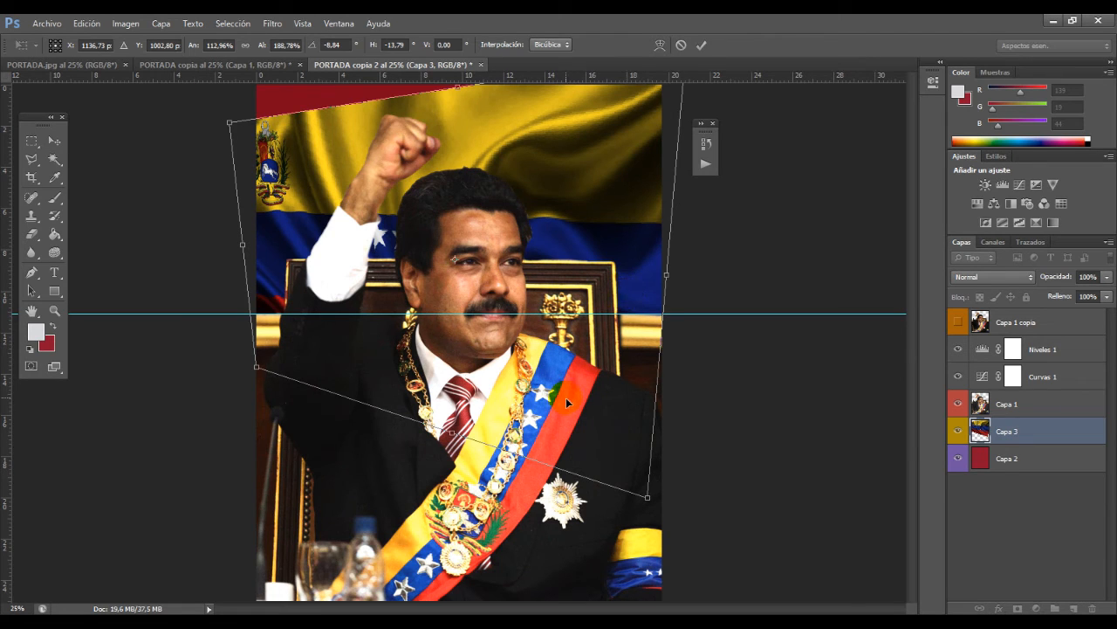
{"action": "key", "text": "Return"}
Step: Distort (Distorsionar) the Capa 3 flag, pulling its lower-right corner up to the horizontal guide and its upper-left corner onto the page's left edge
{"action": "left_click", "coordinate": [125, 24]}
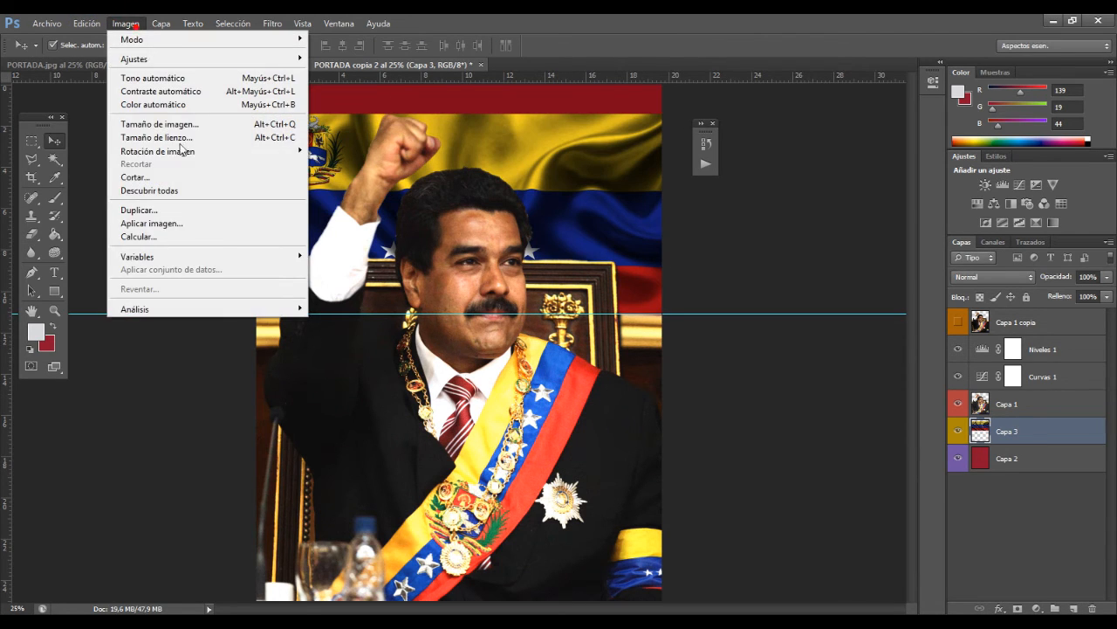
{"action": "mouse_move", "coordinate": [86, 24]}
{"action": "mouse_move", "coordinate": [151, 297]}
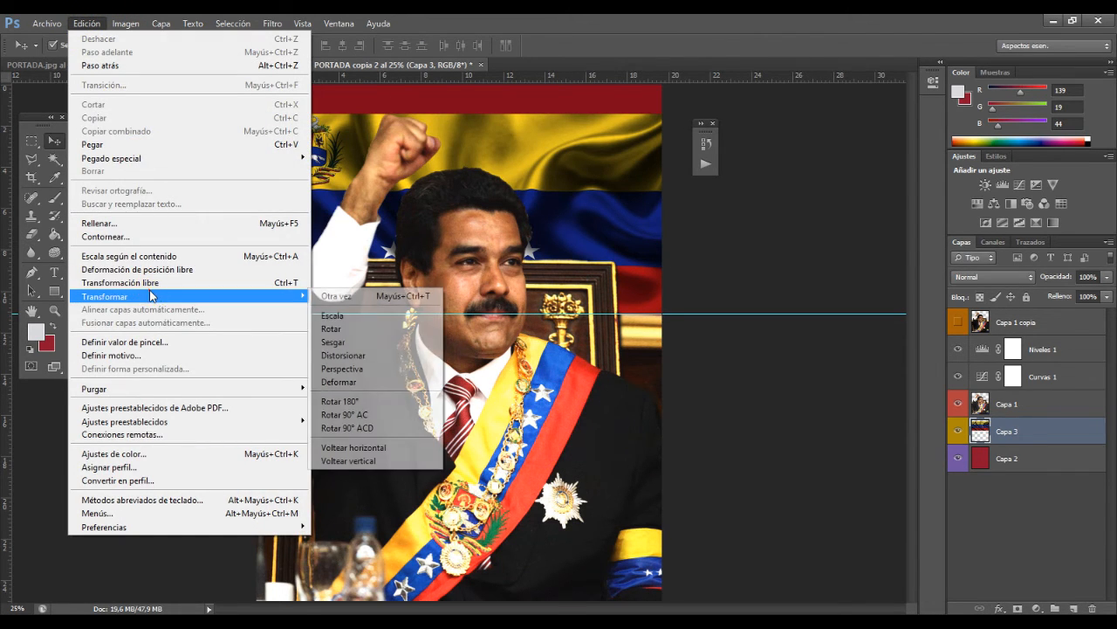
{"action": "left_click", "coordinate": [371, 355]}
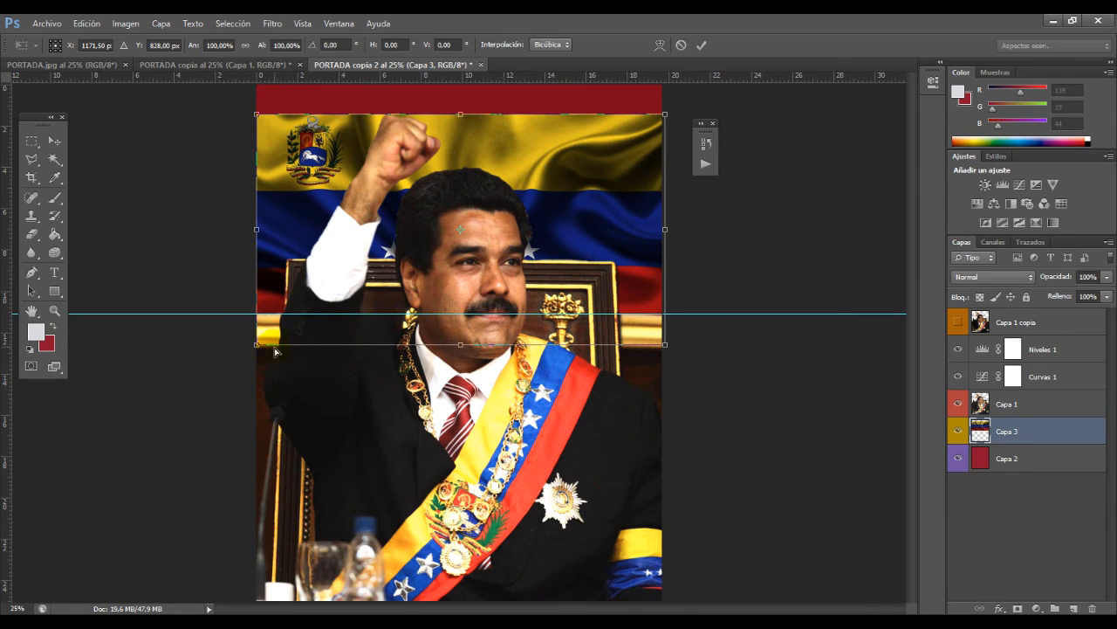
{"action": "left_click_drag", "start_coordinate": [256, 345], "coordinate": [249, 386]}
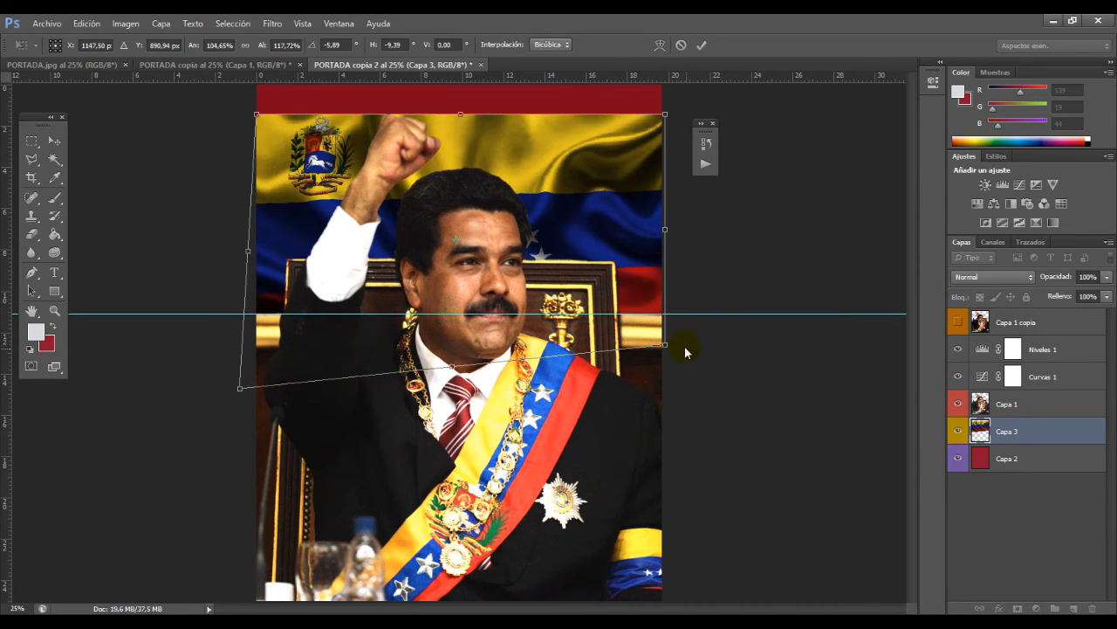
{"action": "left_click_drag", "start_coordinate": [666, 354], "coordinate": [685, 403]}
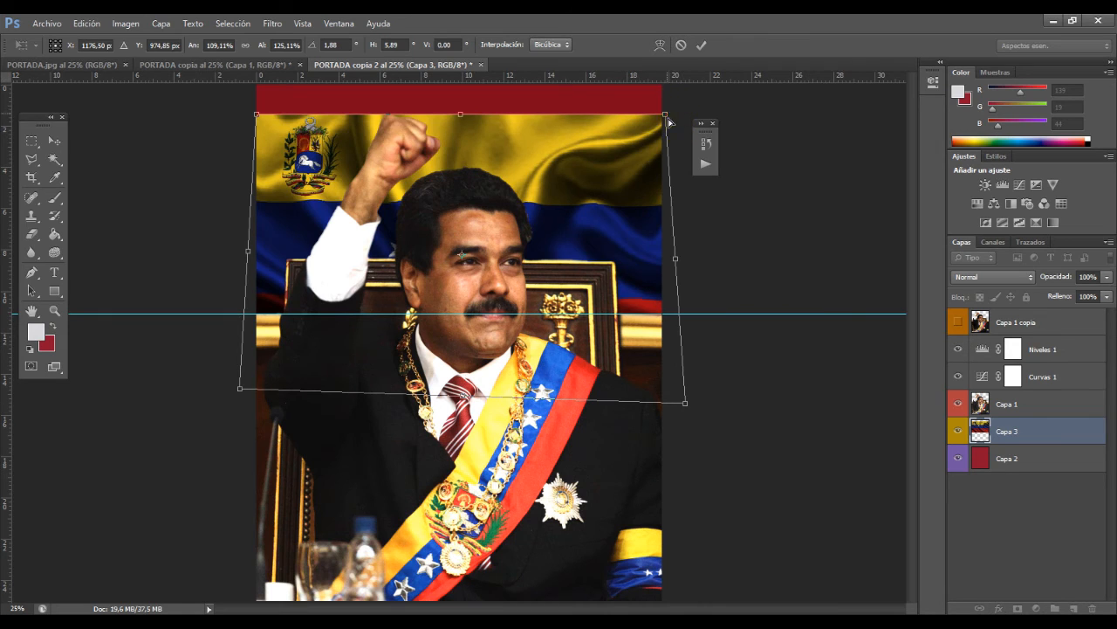
{"action": "left_click_drag", "start_coordinate": [666, 114], "coordinate": [709, 136]}
{"action": "left_click_drag", "start_coordinate": [258, 114], "coordinate": [175, 104]}
{"action": "left_click_drag", "start_coordinate": [446, 122], "coordinate": [611, 101]}
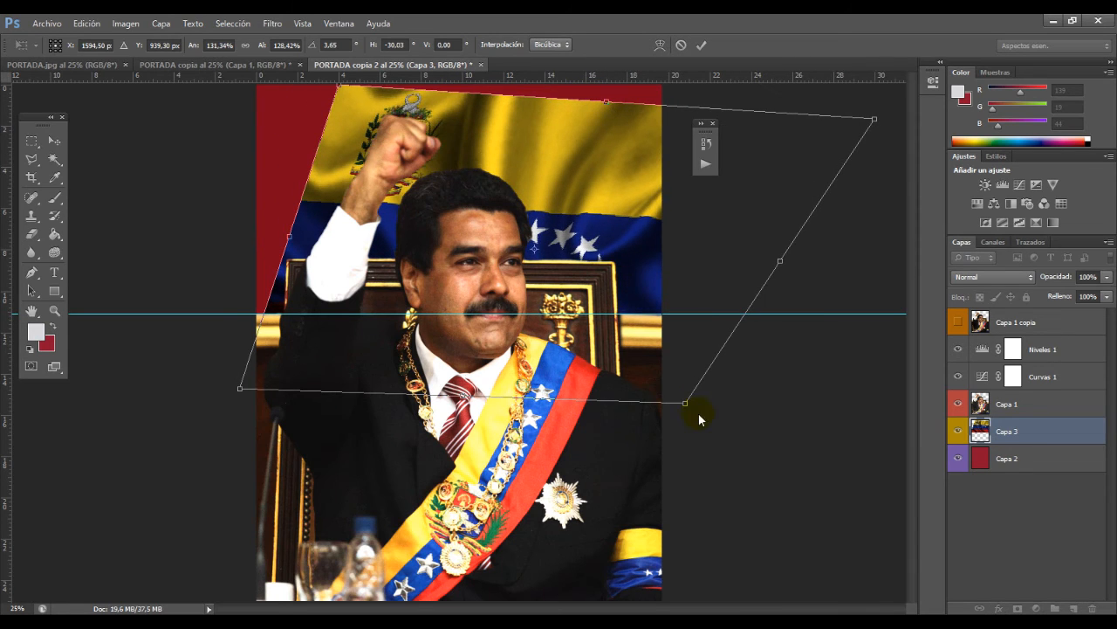
{"action": "left_click_drag", "start_coordinate": [686, 401], "coordinate": [664, 313]}
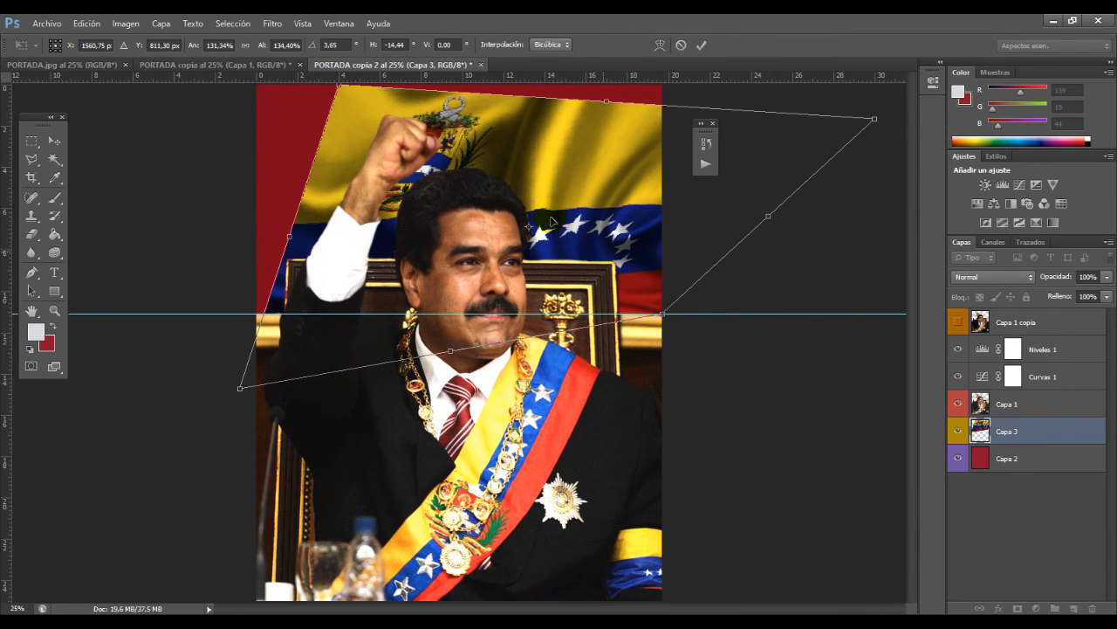
{"action": "left_click_drag", "start_coordinate": [335, 90], "coordinate": [264, 164]}
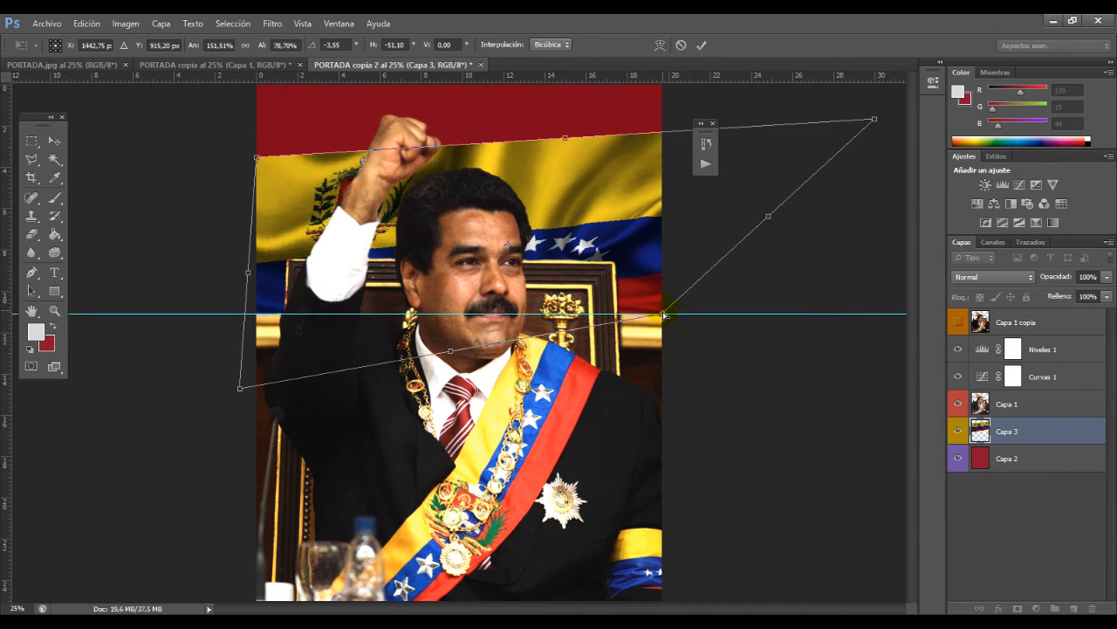
Step: Align the flag's four corners with the page's side edges so its top edge slopes upward to the right, and apply the distortion
{"action": "left_click_drag", "start_coordinate": [663, 315], "coordinate": [663, 312]}
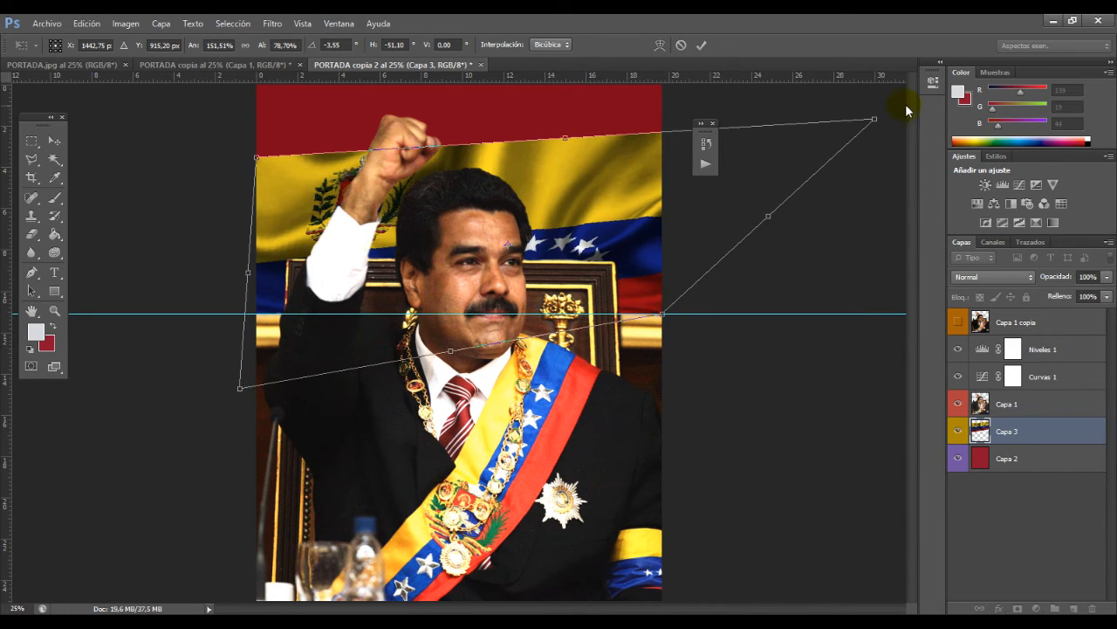
{"action": "left_click_drag", "start_coordinate": [876, 122], "coordinate": [662, 137]}
{"action": "left_click_drag", "start_coordinate": [258, 166], "coordinate": [258, 190]}
{"action": "left_click_drag", "start_coordinate": [242, 390], "coordinate": [256, 391]}
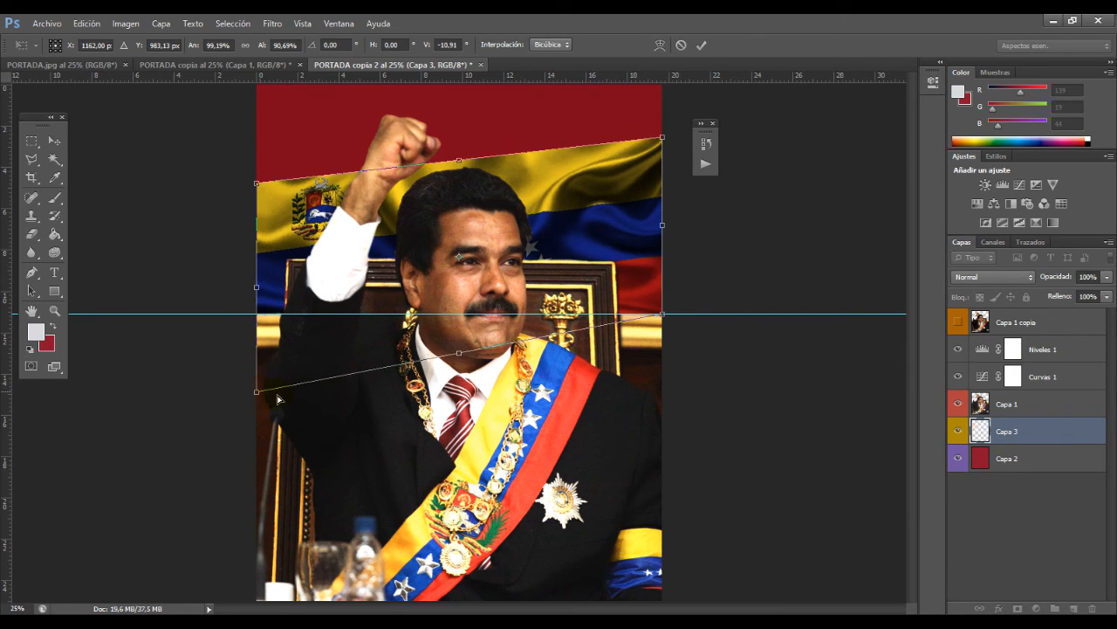
{"action": "left_click_drag", "start_coordinate": [667, 322], "coordinate": [662, 315]}
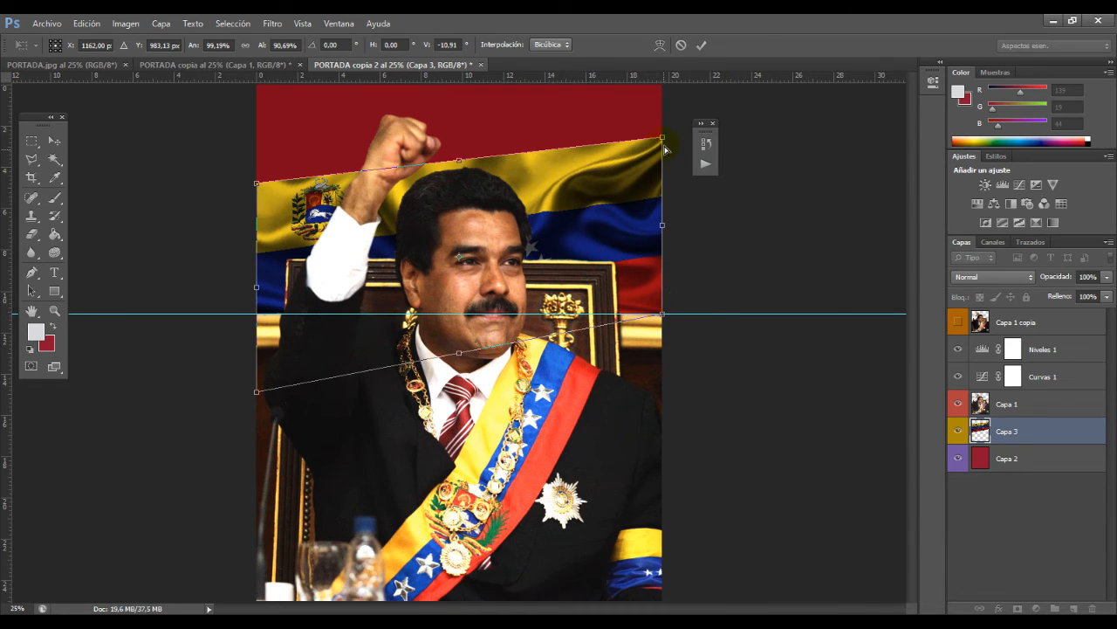
{"action": "mouse_move", "coordinate": [662, 137]}
{"action": "left_mouse_down"}
{"action": "mouse_move", "coordinate": [699, 123]}
{"action": "mouse_move", "coordinate": [662, 124]}
{"action": "left_mouse_up"}
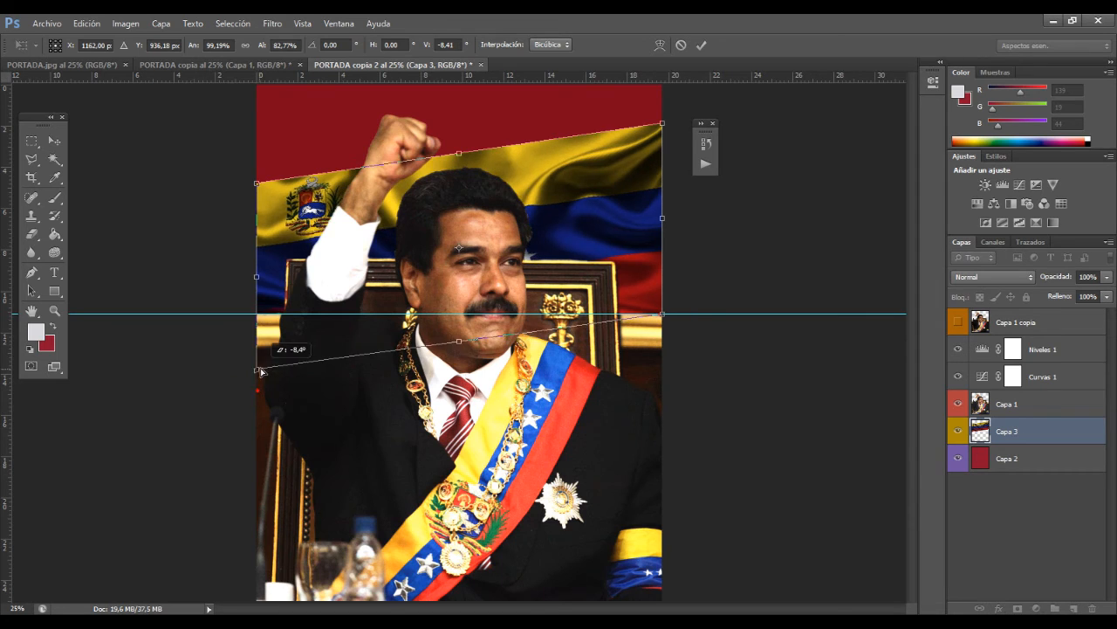
{"action": "key", "text": "Return"}
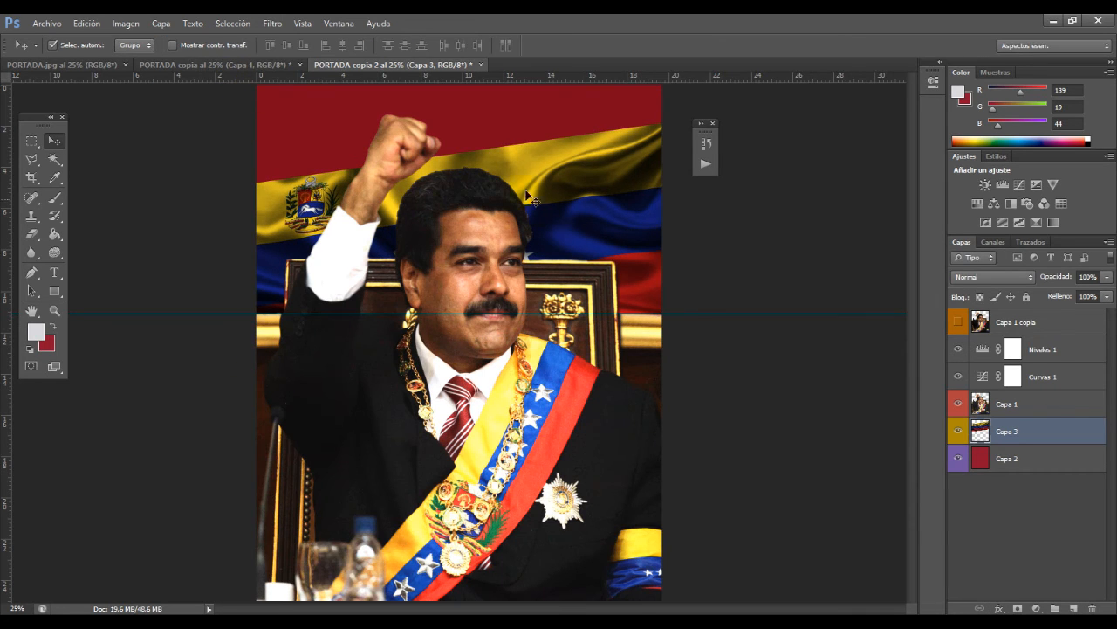
Step: Apply a Perspectiva transform to the Capa 3 flag, spreading its lower corners far beyond the page's side edges to about 231% width
{"action": "left_click", "coordinate": [133, 24]}
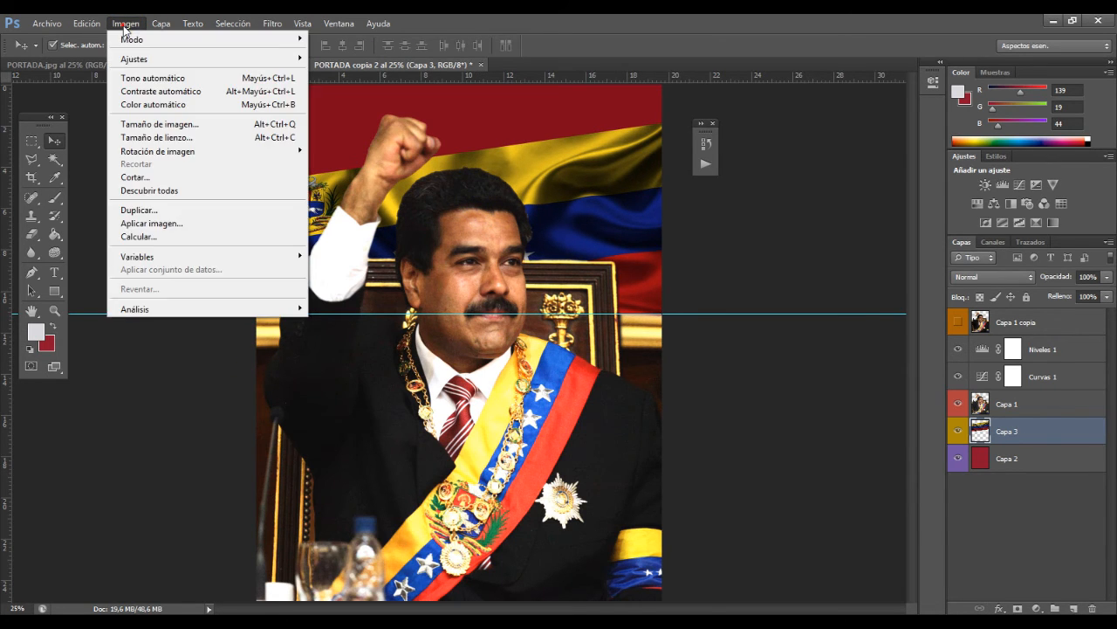
{"action": "mouse_move", "coordinate": [144, 296]}
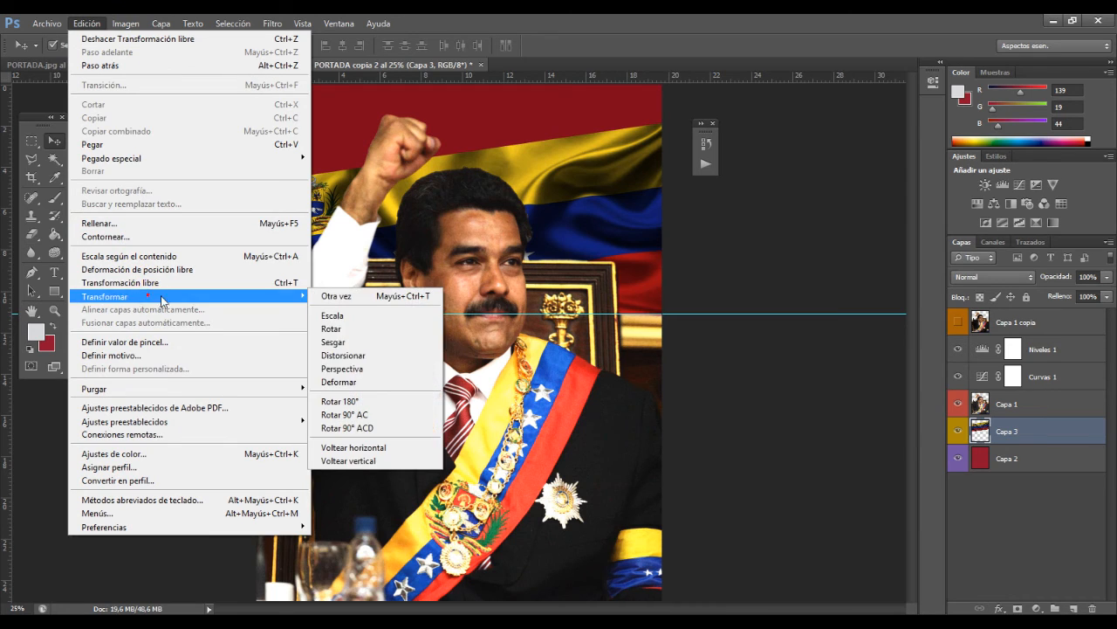
{"action": "left_click", "coordinate": [403, 370]}
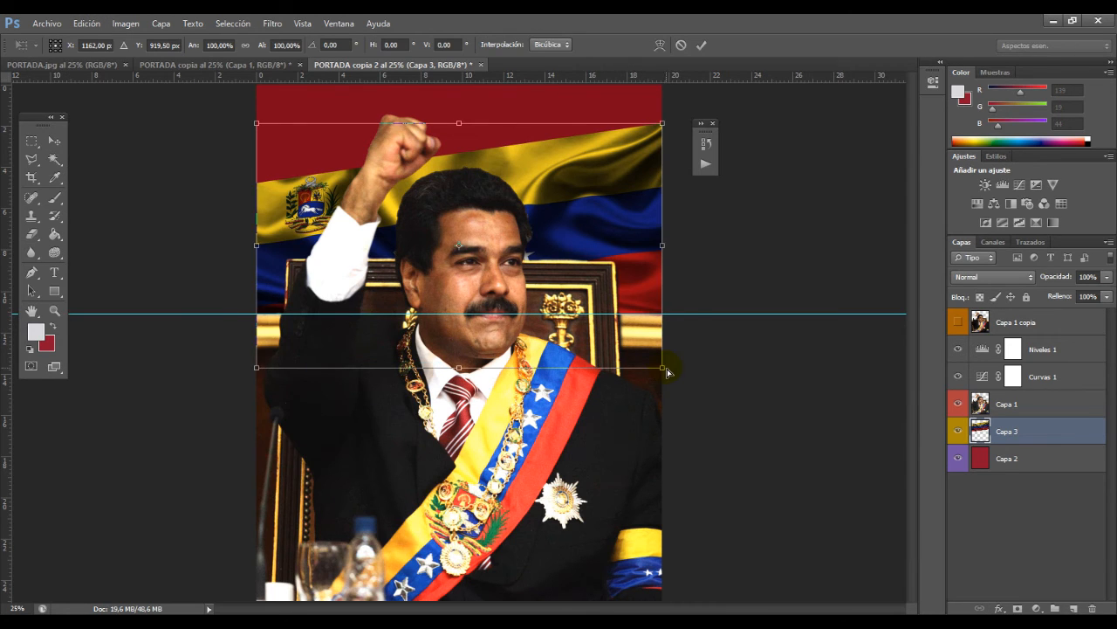
{"action": "left_click_drag", "start_coordinate": [669, 370], "coordinate": [770, 433]}
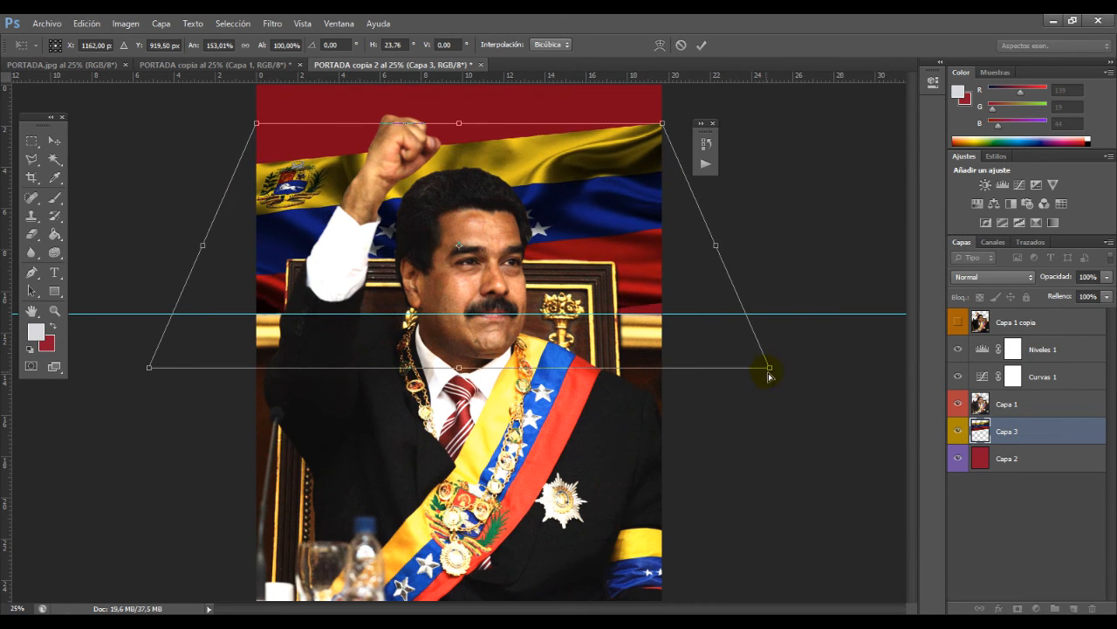
{"action": "left_click_drag", "start_coordinate": [770, 375], "coordinate": [855, 374]}
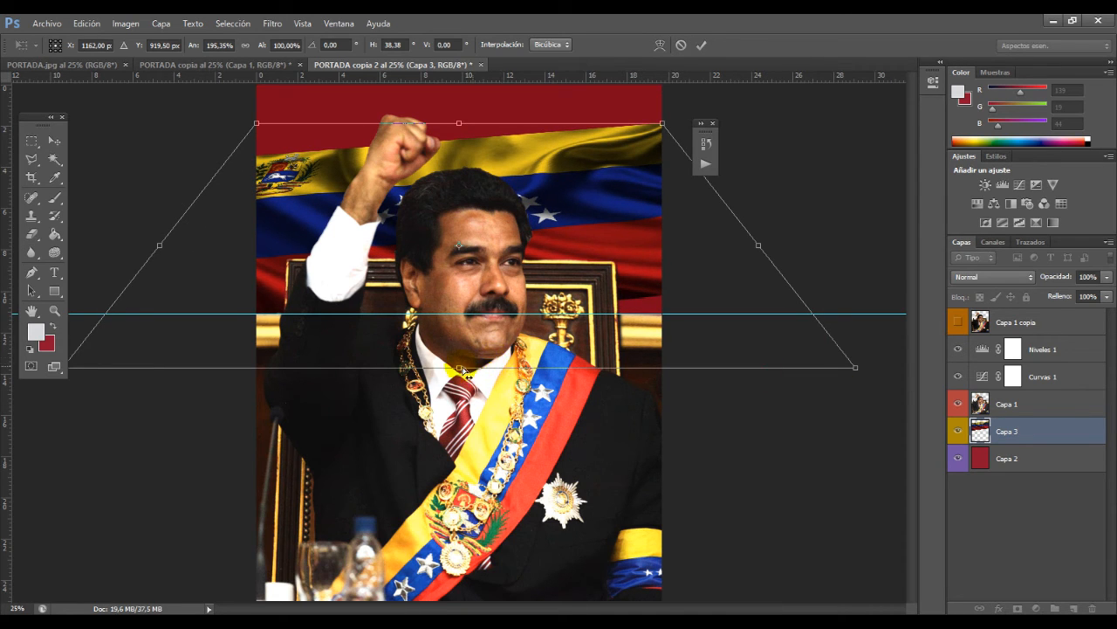
{"action": "left_click_drag", "start_coordinate": [462, 369], "coordinate": [463, 428]}
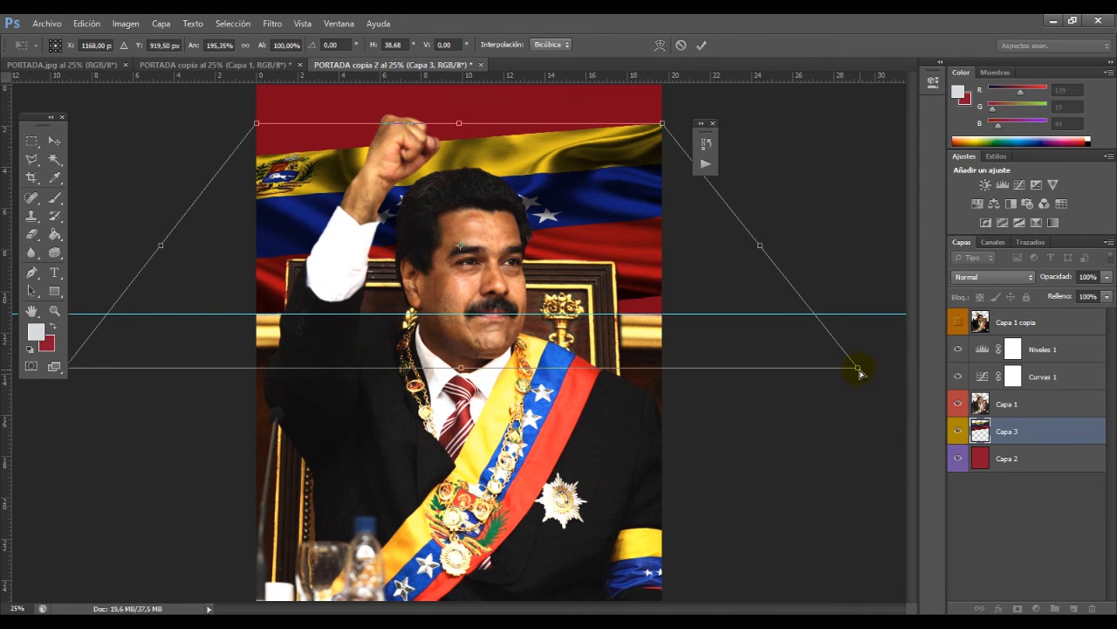
{"action": "left_click_drag", "start_coordinate": [860, 373], "coordinate": [930, 368]}
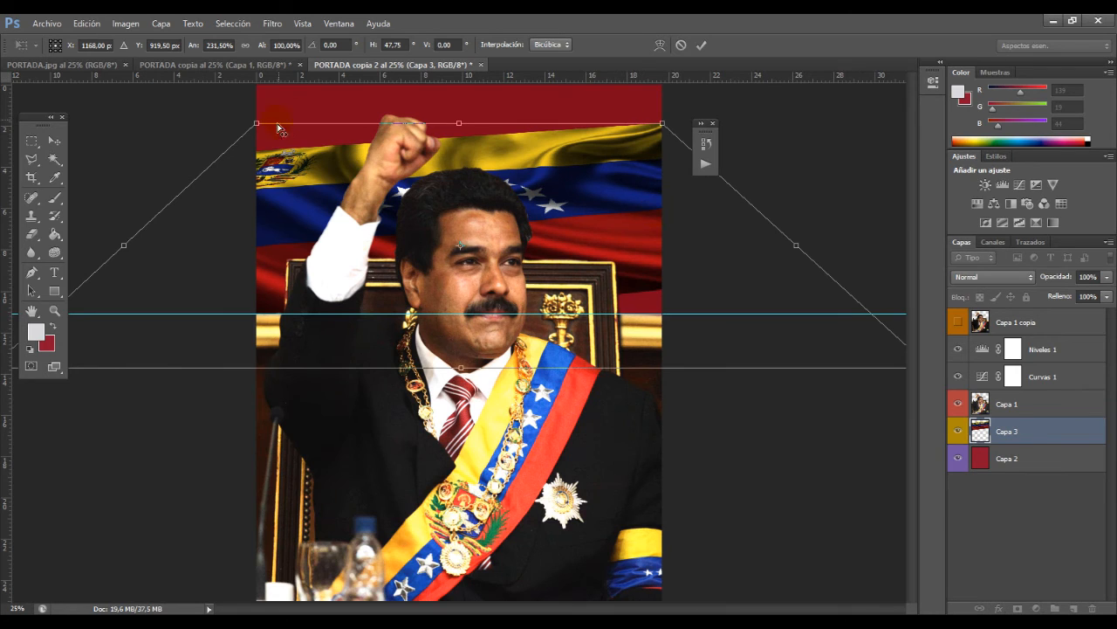
Step: Pull the flag's upper corners inward, move the flag slightly up, and apply the perspective transform
{"action": "left_click_drag", "start_coordinate": [259, 130], "coordinate": [308, 150]}
{"action": "left_click_drag", "start_coordinate": [608, 191], "coordinate": [610, 185]}
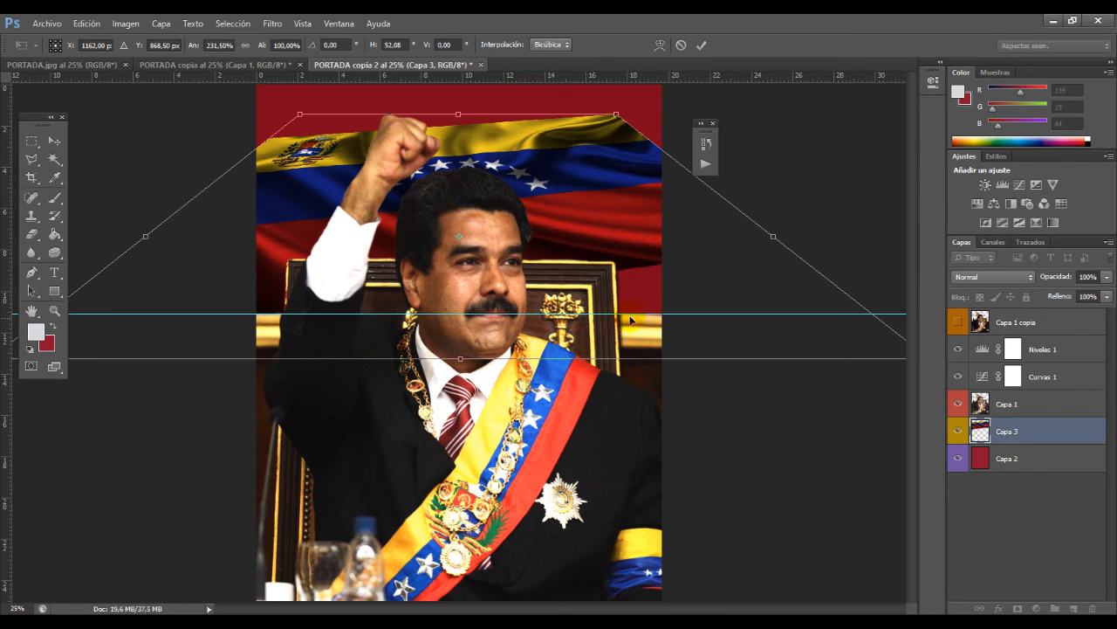
{"action": "key", "text": "Return"}
{"action": "key", "text": "z"}
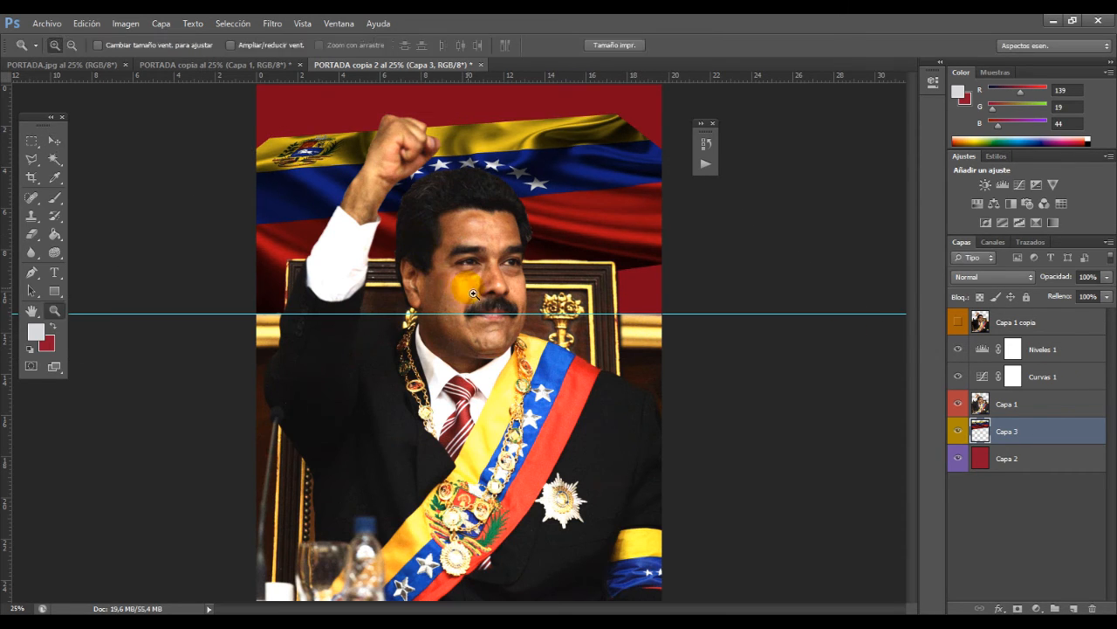
{"action": "left_click", "coordinate": [554, 239]}
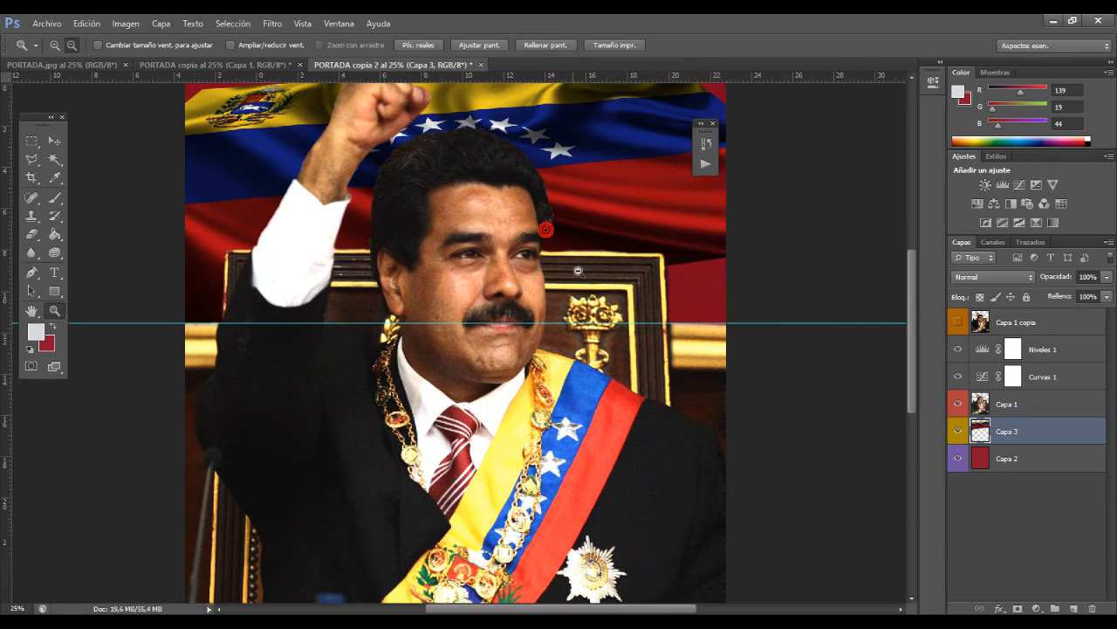
{"action": "left_click", "coordinate": [554, 239], "text": "alt"}
{"action": "left_click", "coordinate": [554, 238], "text": "alt"}
{"action": "key", "text": "v"}
{"action": "left_click", "coordinate": [87, 24]}
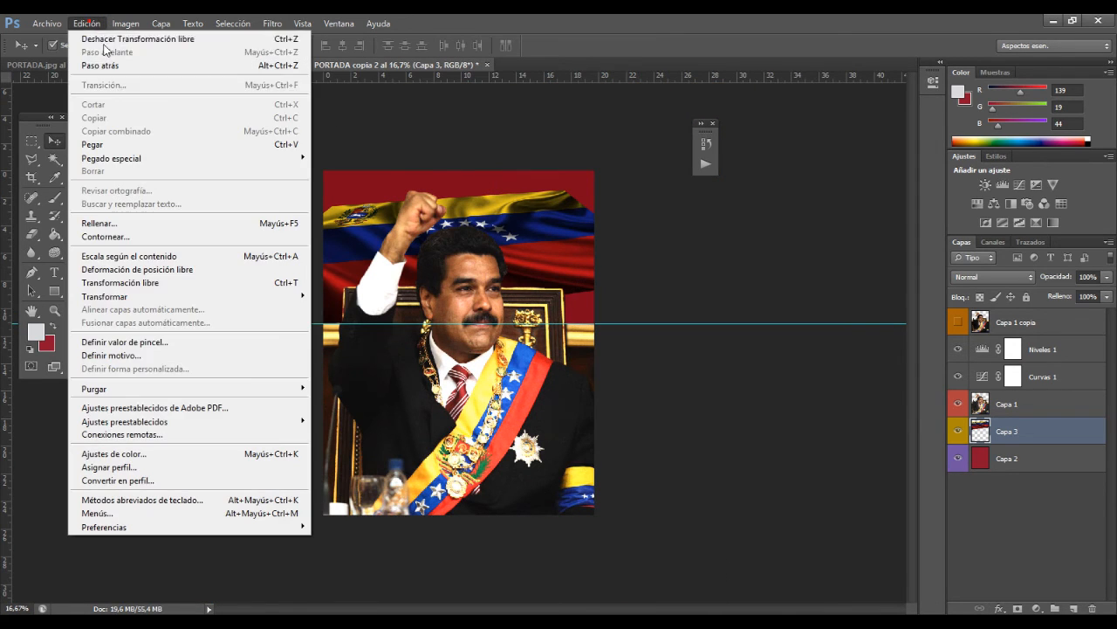
{"action": "mouse_move", "coordinate": [144, 296]}
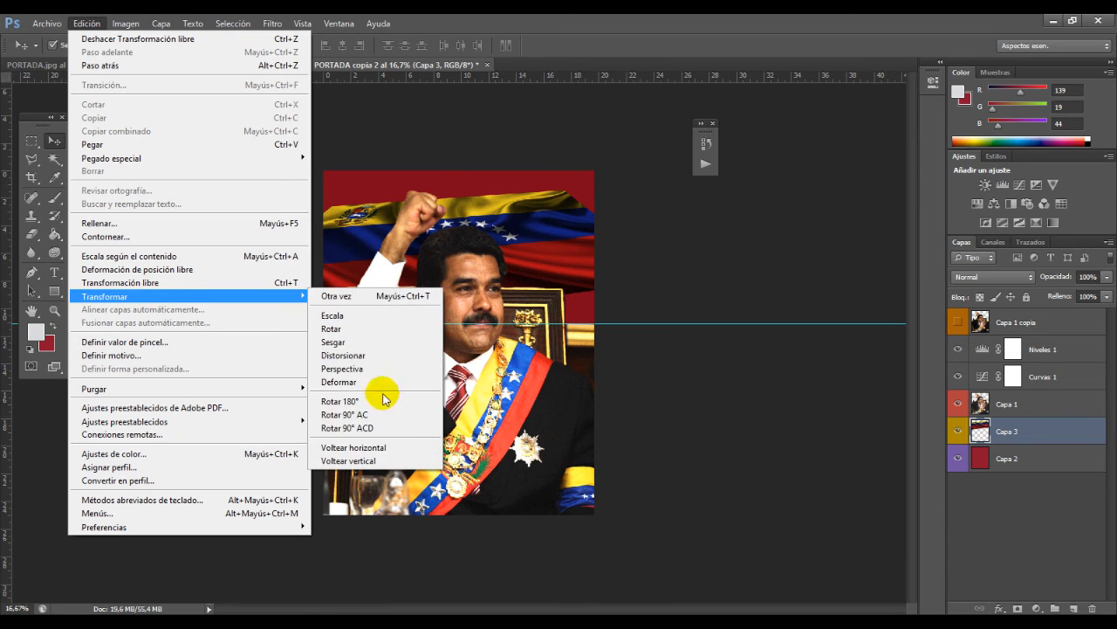
{"action": "left_click", "coordinate": [670, 423]}
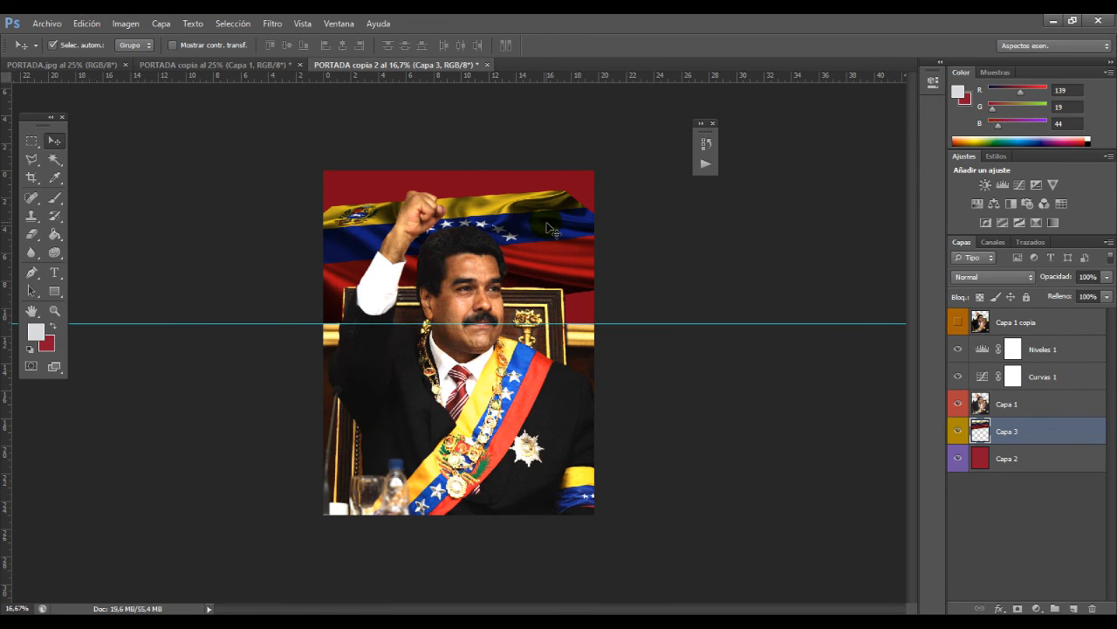
Step: Rotate the Capa 3 flag about 6.3° clockwise with Free Transform and move it down and slightly right behind the man
{"action": "key", "text": "z"}
{"action": "left_click", "coordinate": [559, 255]}
{"action": "key", "text": "ctrl+t"}
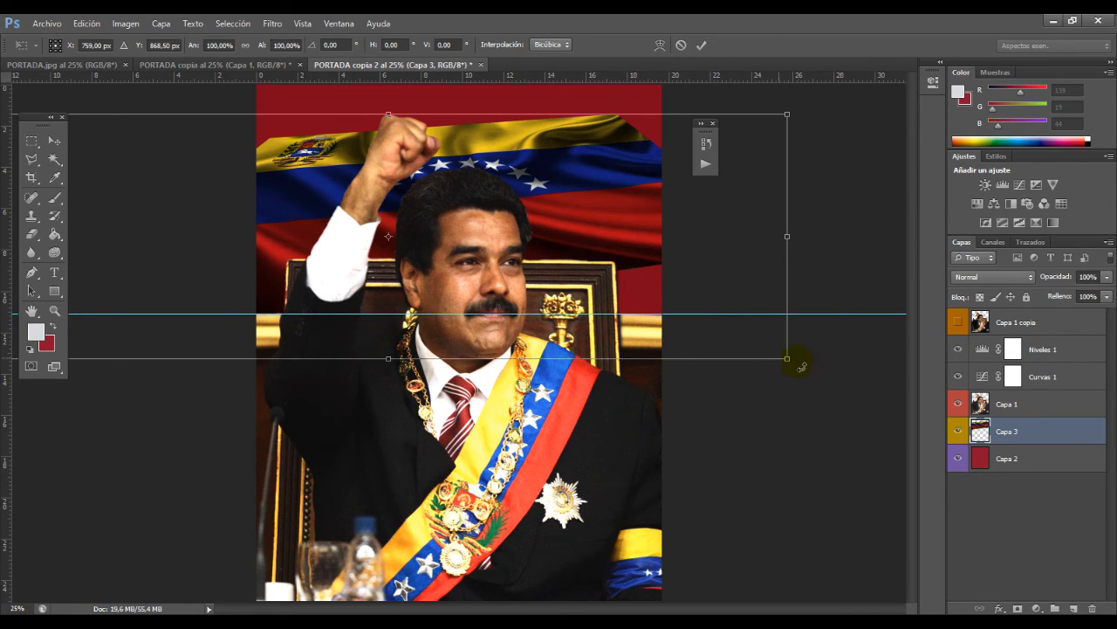
{"action": "left_click_drag", "start_coordinate": [803, 372], "coordinate": [775, 404]}
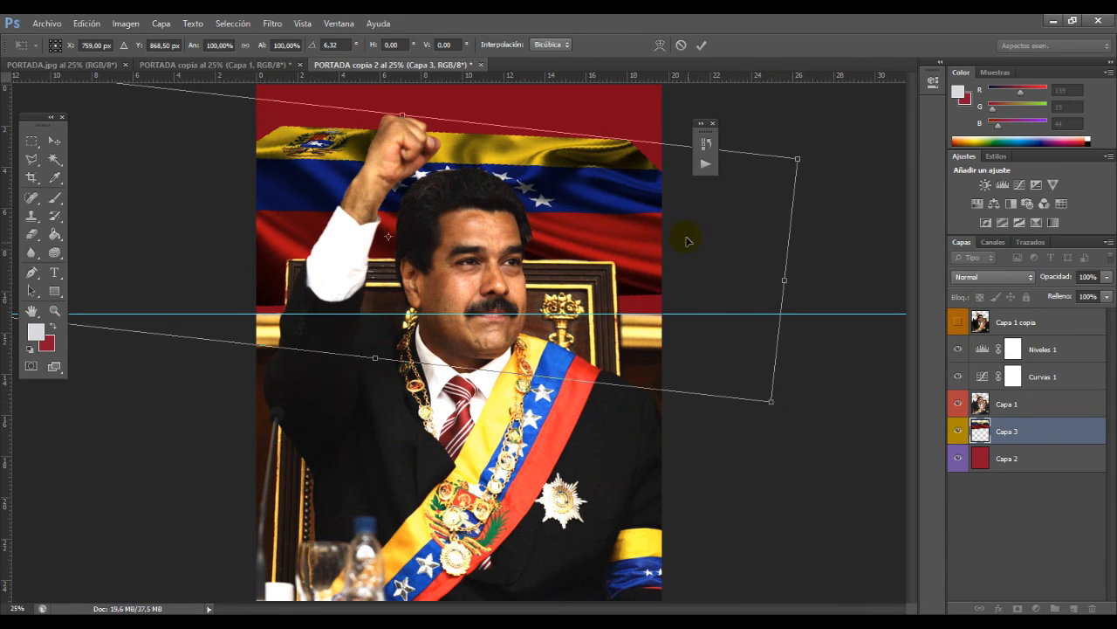
{"action": "left_click_drag", "start_coordinate": [625, 201], "coordinate": [627, 229]}
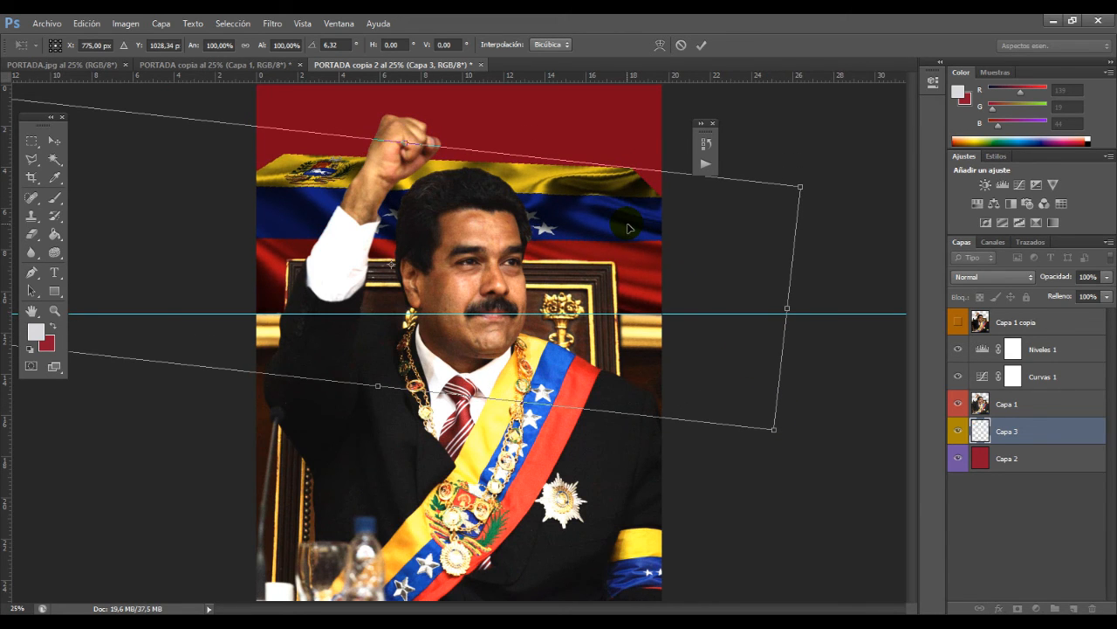
{"action": "key", "text": "Return"}
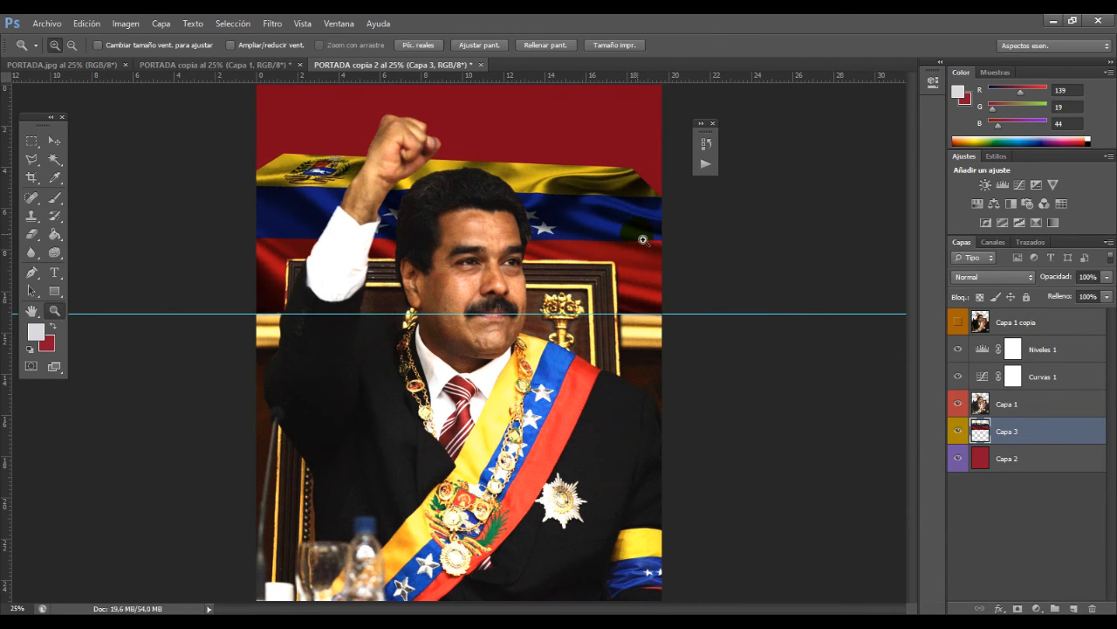
{"action": "key", "text": "v"}
{"action": "left_click_drag", "start_coordinate": [609, 206], "coordinate": [572, 212]}
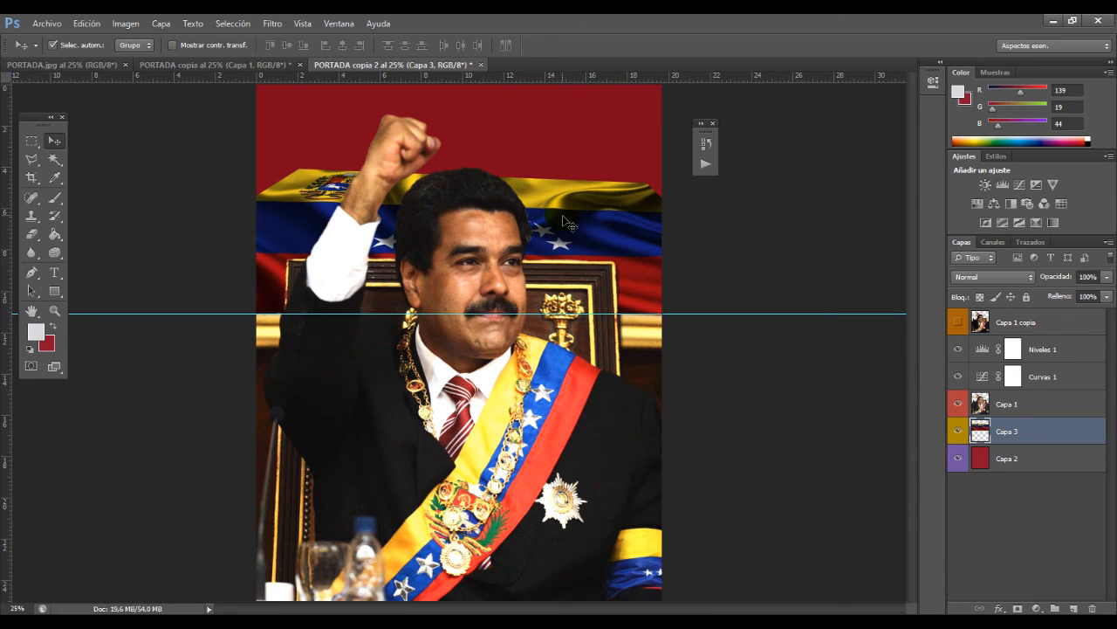
Step: Distort the flag by pulling its upper-right corner outward and up and its bottom edge down, shift it left, and apply
{"action": "left_click", "coordinate": [83, 22]}
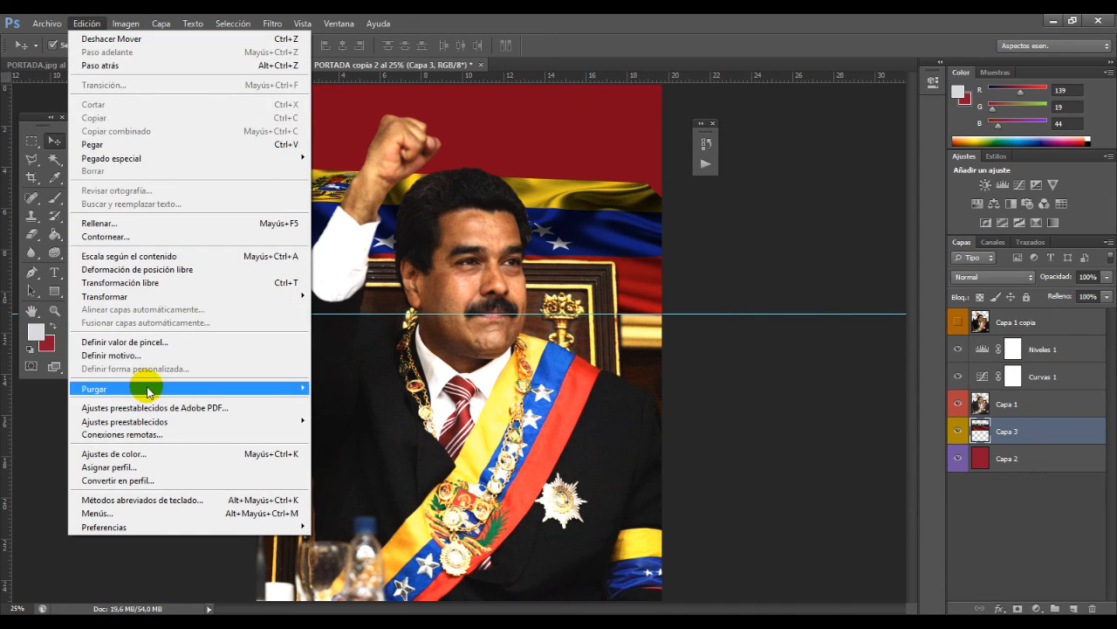
{"action": "mouse_move", "coordinate": [262, 296]}
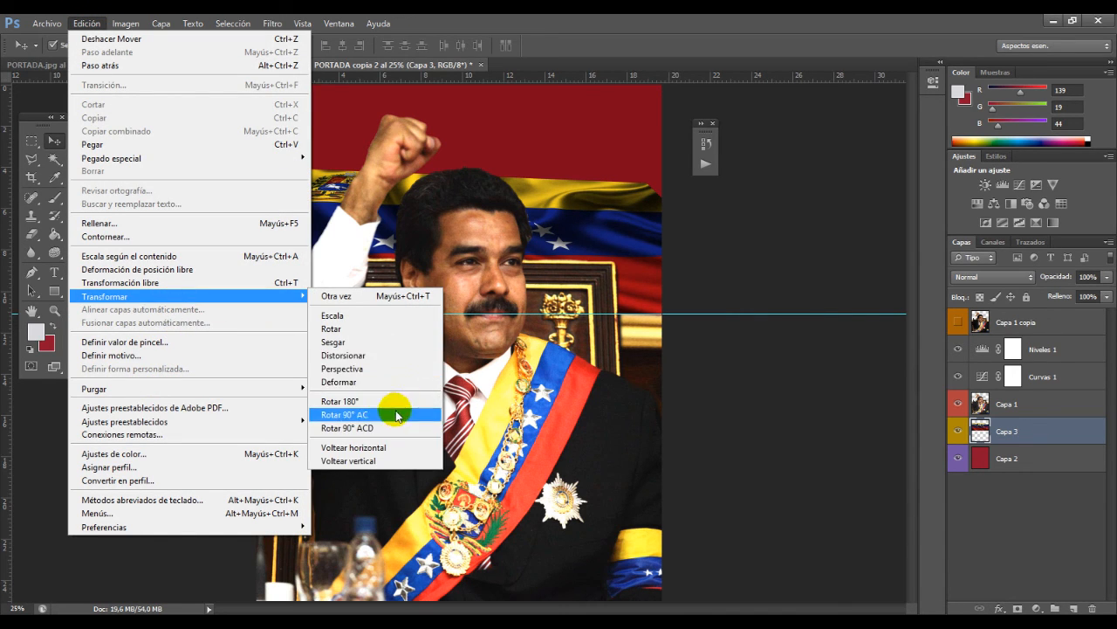
{"action": "left_click", "coordinate": [358, 381]}
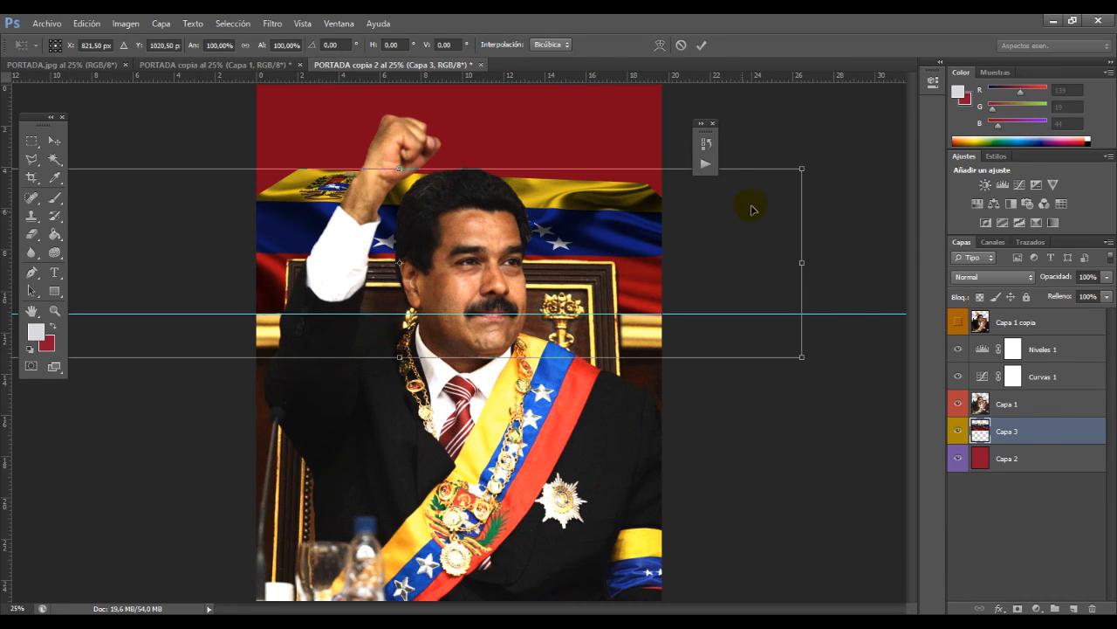
{"action": "left_click_drag", "start_coordinate": [806, 175], "coordinate": [839, 163]}
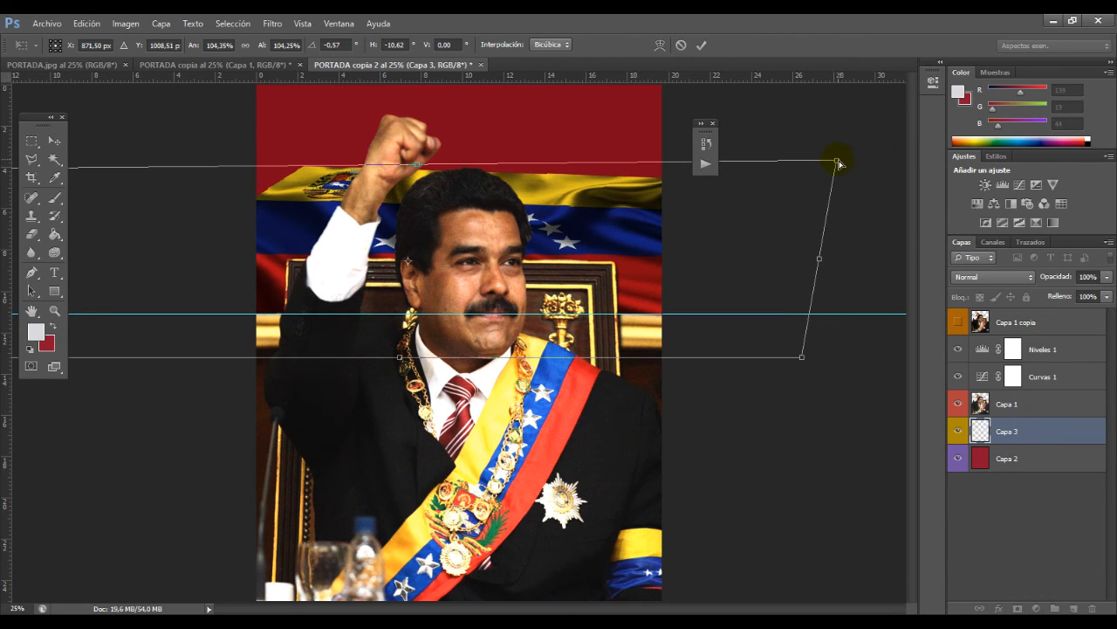
{"action": "mouse_move", "coordinate": [257, 172]}
{"action": "left_mouse_down"}
{"action": "mouse_move", "coordinate": [213, 163]}
{"action": "mouse_move", "coordinate": [247, 175]}
{"action": "left_mouse_up"}
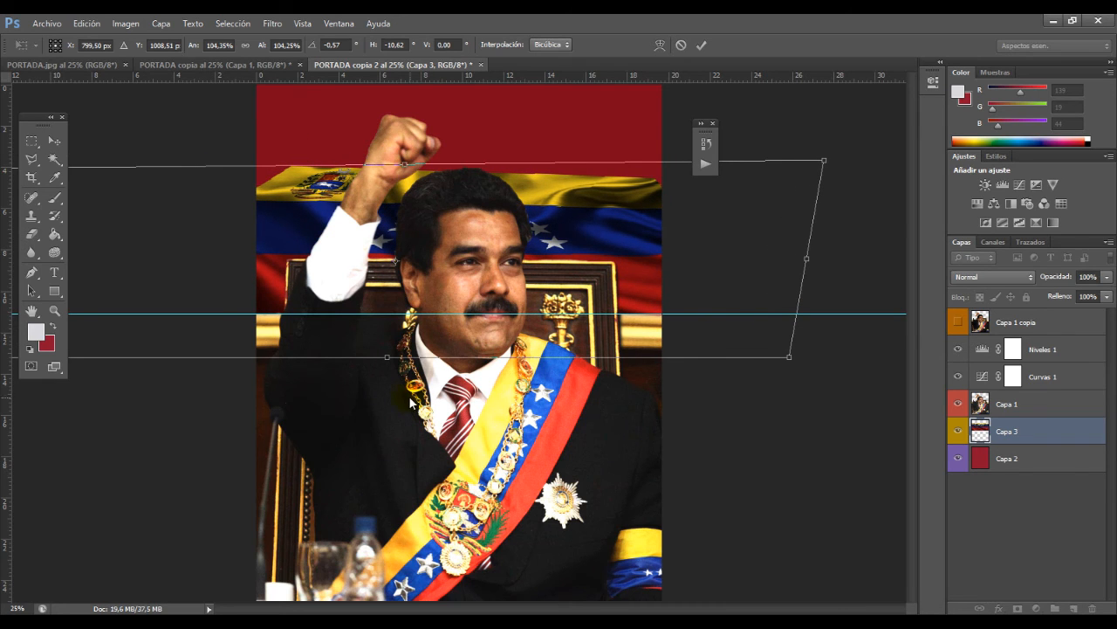
{"action": "left_click_drag", "start_coordinate": [389, 365], "coordinate": [403, 397]}
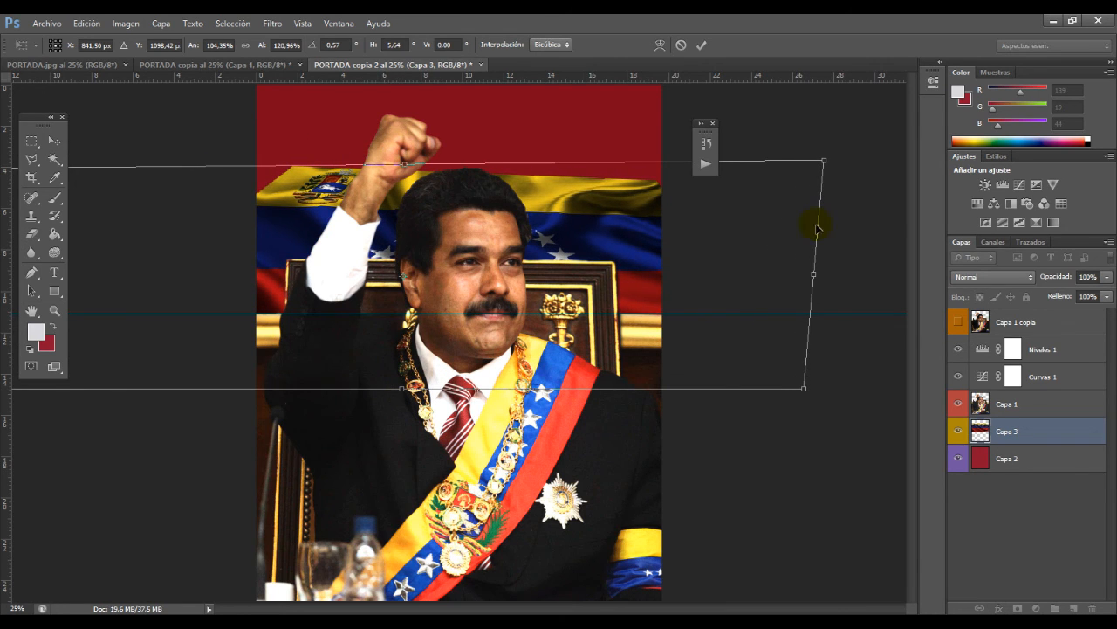
{"action": "left_click_drag", "start_coordinate": [824, 177], "coordinate": [839, 159]}
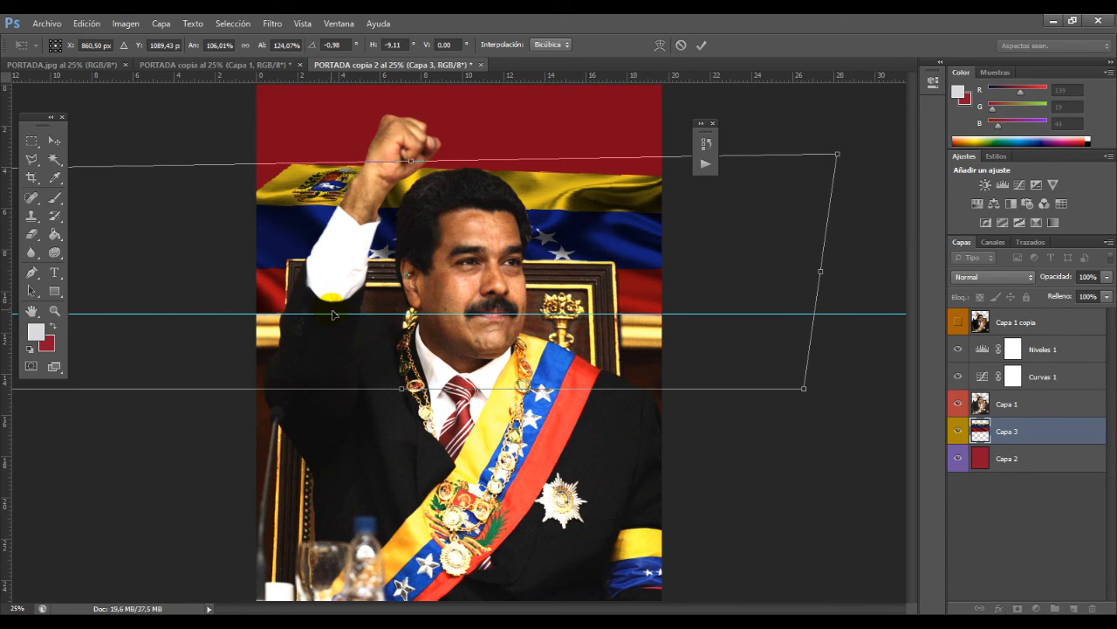
{"action": "key", "text": "Return"}
Step: Nudge the Capa 3 flag slightly down and left so it covers the page's left edge
{"action": "key", "text": "z"}
{"action": "left_click", "coordinate": [408, 287], "text": "alt"}
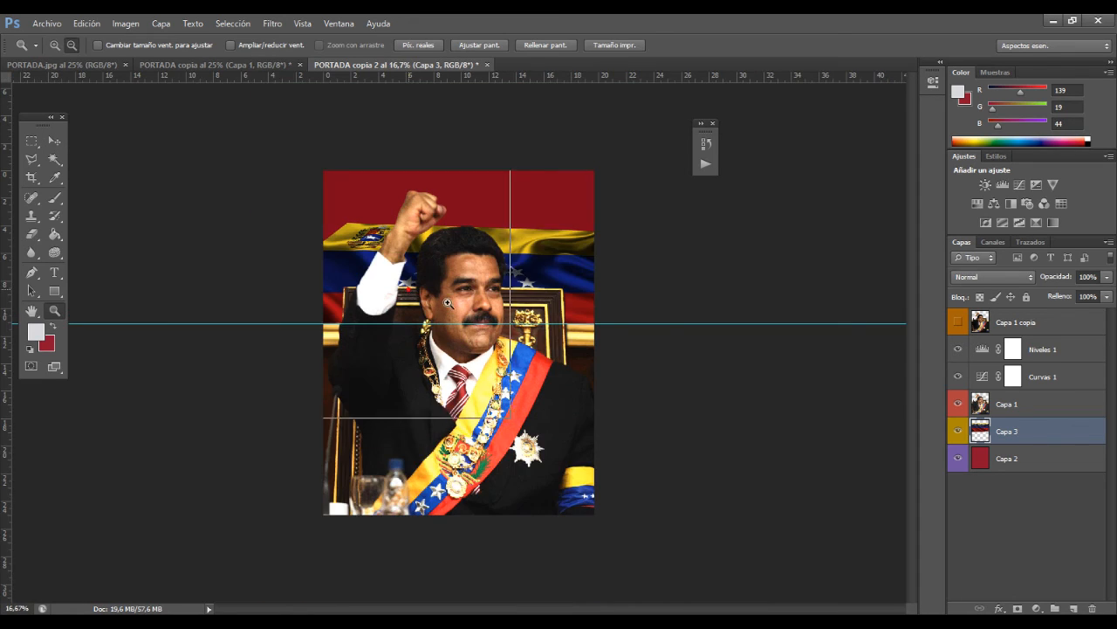
{"action": "left_click", "coordinate": [472, 300], "text": "alt"}
{"action": "left_click", "coordinate": [374, 270]}
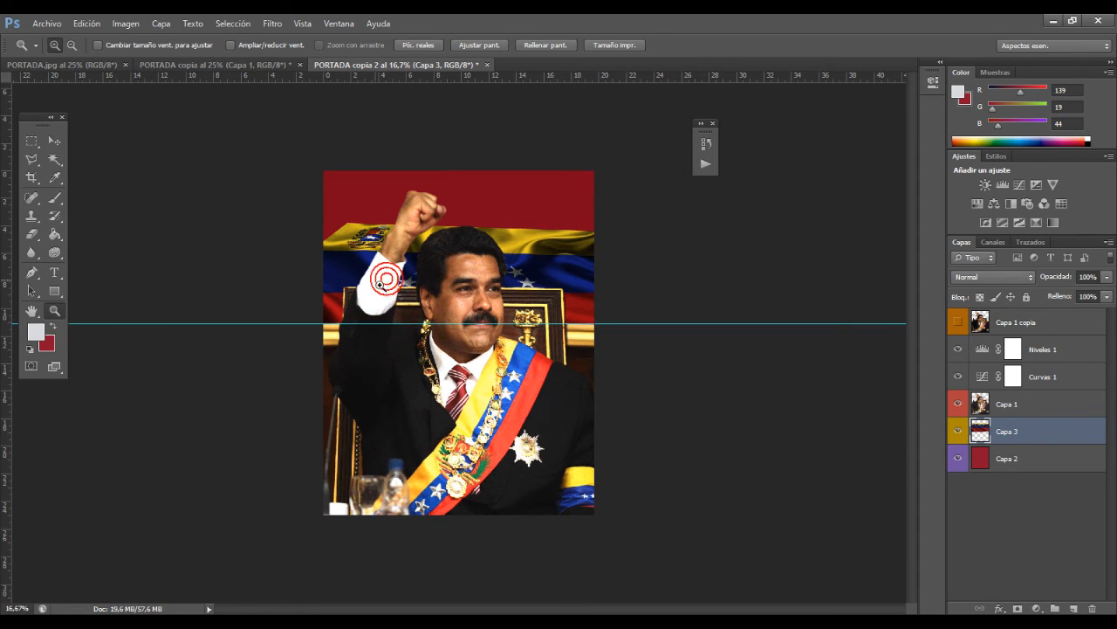
{"action": "left_click", "coordinate": [364, 280], "text": "alt"}
{"action": "key", "text": "v"}
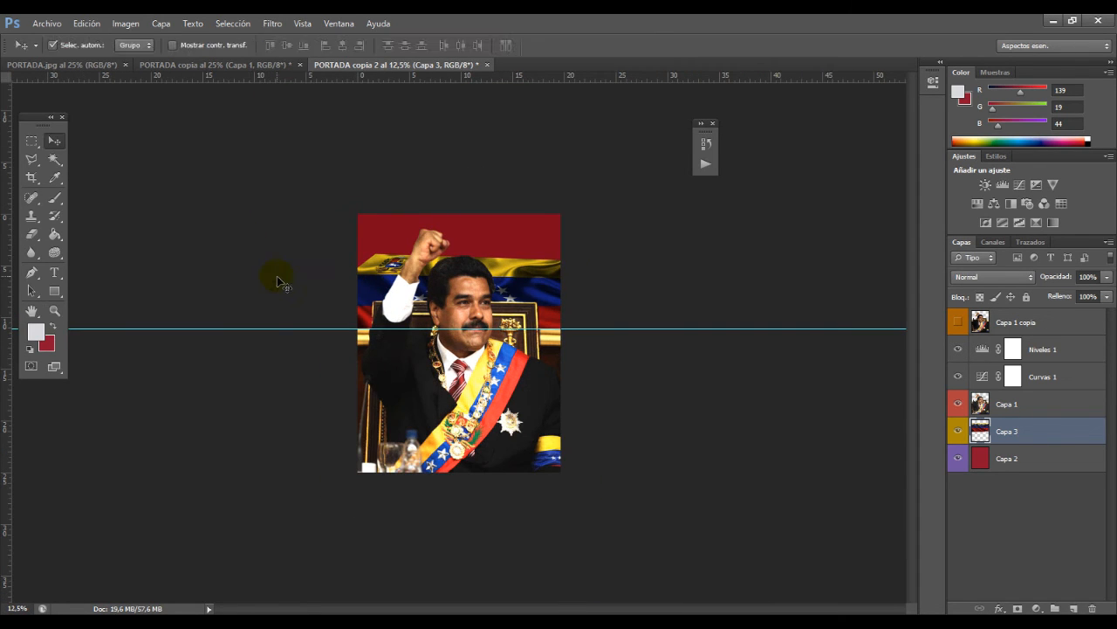
{"action": "left_click_drag", "start_coordinate": [367, 261], "coordinate": [368, 264]}
Step: Distort (Distorsionar) the flag by spreading its upper corners outward and raising its top edge with a slight upward slope to the right, and apply
{"action": "left_click", "coordinate": [86, 26]}
{"action": "mouse_move", "coordinate": [104, 296]}
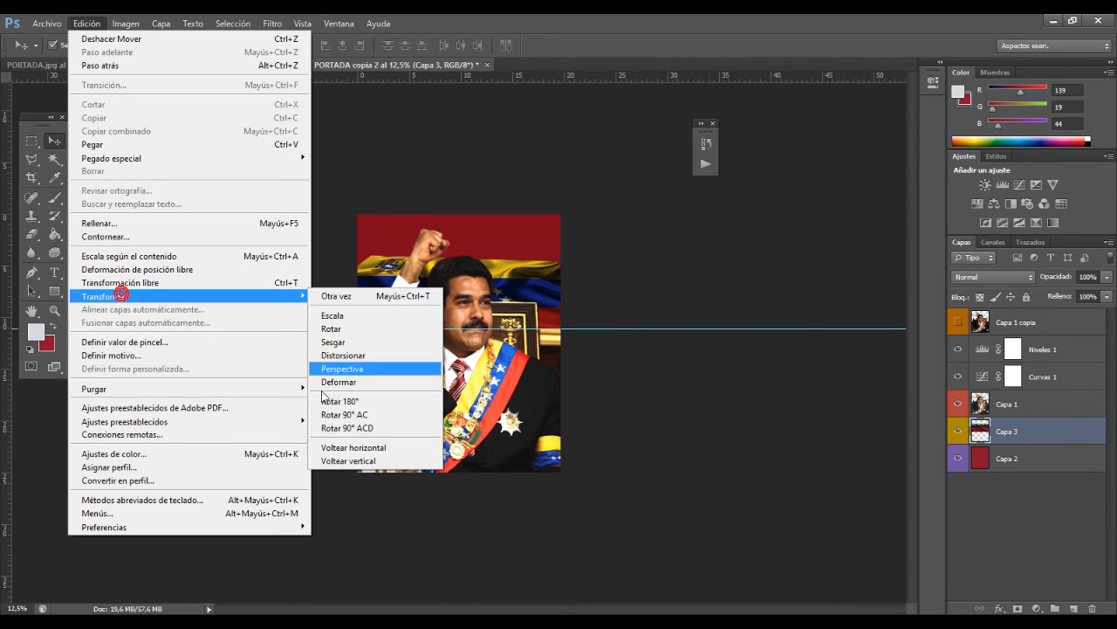
{"action": "left_click", "coordinate": [358, 357]}
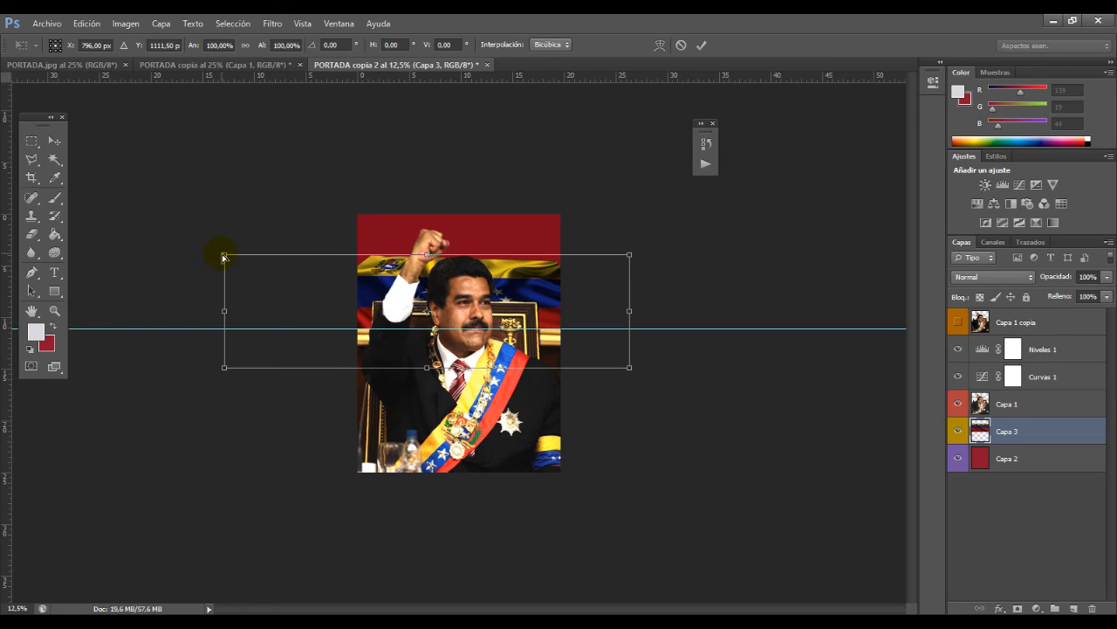
{"action": "mouse_move", "coordinate": [224, 255]}
{"action": "left_mouse_down"}
{"action": "mouse_move", "coordinate": [179, 257]}
{"action": "mouse_move", "coordinate": [262, 238]}
{"action": "mouse_move", "coordinate": [219, 282]}
{"action": "mouse_move", "coordinate": [232, 252]}
{"action": "mouse_move", "coordinate": [225, 271]}
{"action": "left_mouse_up"}
{"action": "left_click_drag", "start_coordinate": [630, 256], "coordinate": [645, 258]}
{"action": "left_click_drag", "start_coordinate": [229, 274], "coordinate": [213, 278]}
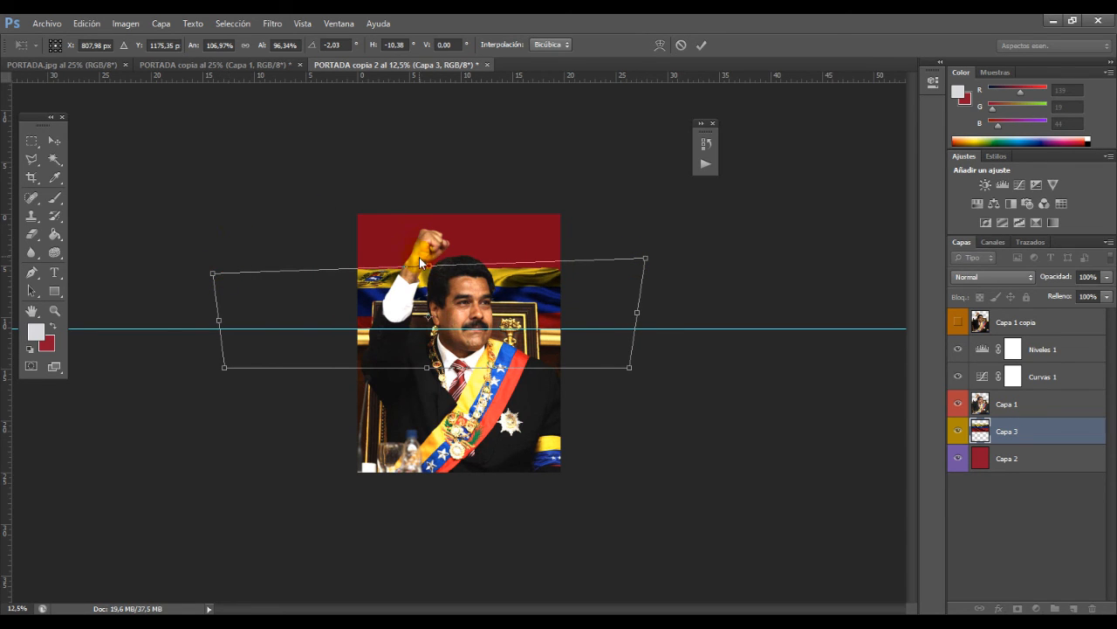
{"action": "left_click_drag", "start_coordinate": [420, 262], "coordinate": [415, 238]}
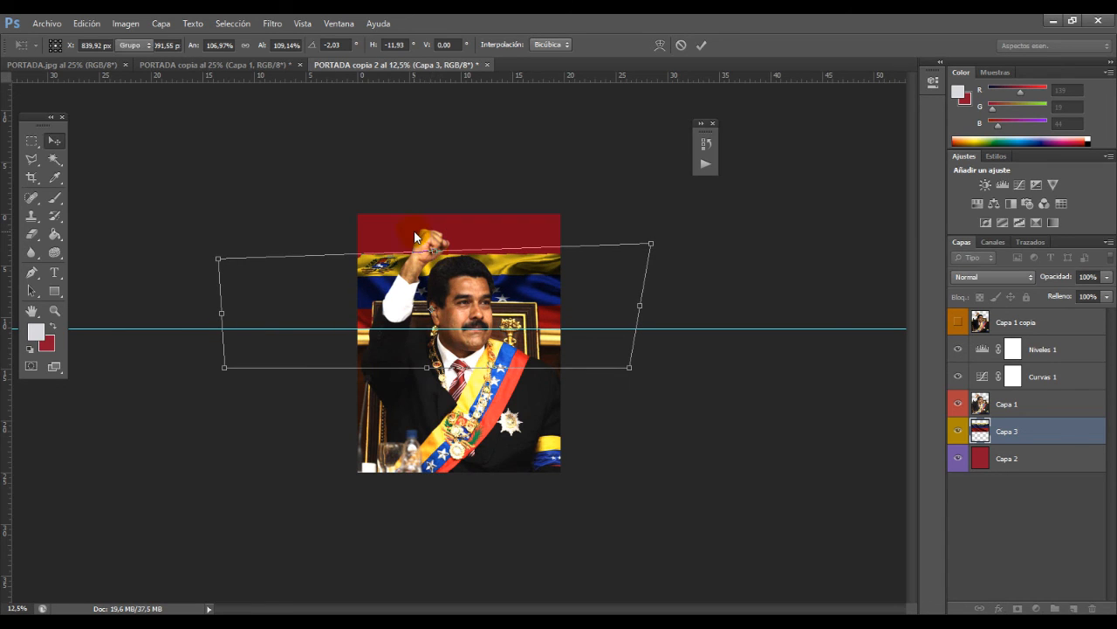
{"action": "double_click", "coordinate": [422, 240]}
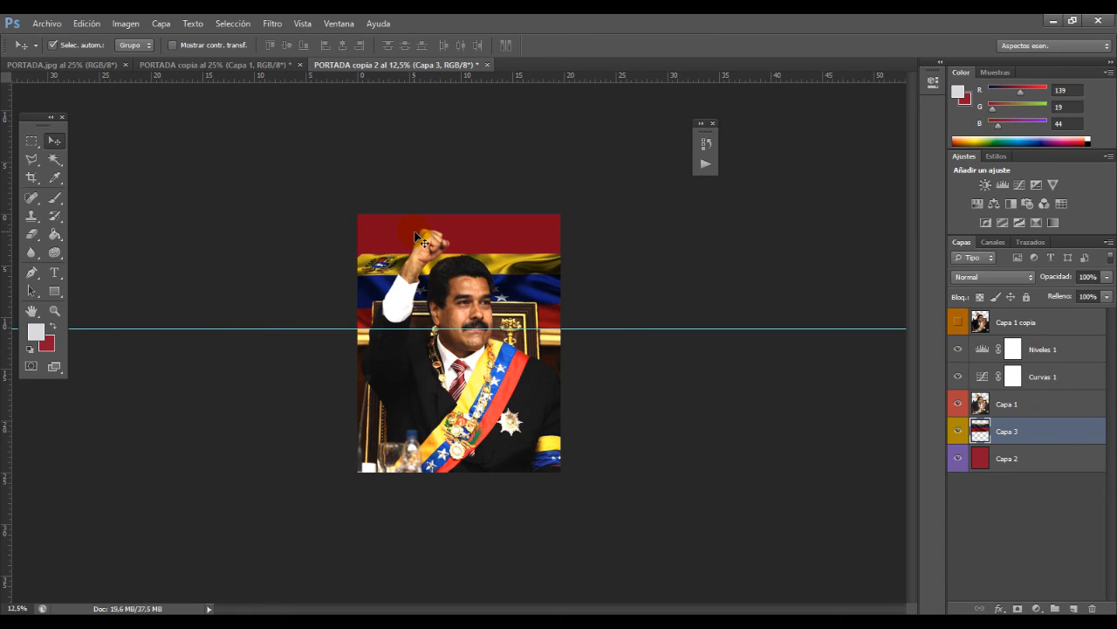
{"action": "left_click", "coordinate": [979, 405]}
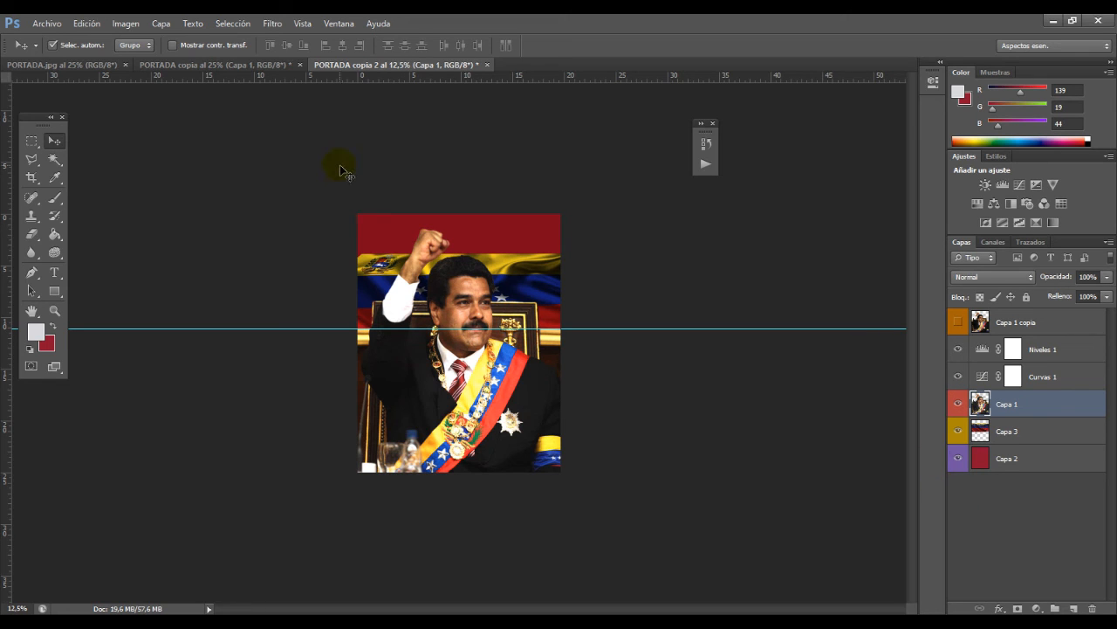
{"action": "left_click", "coordinate": [161, 23]}
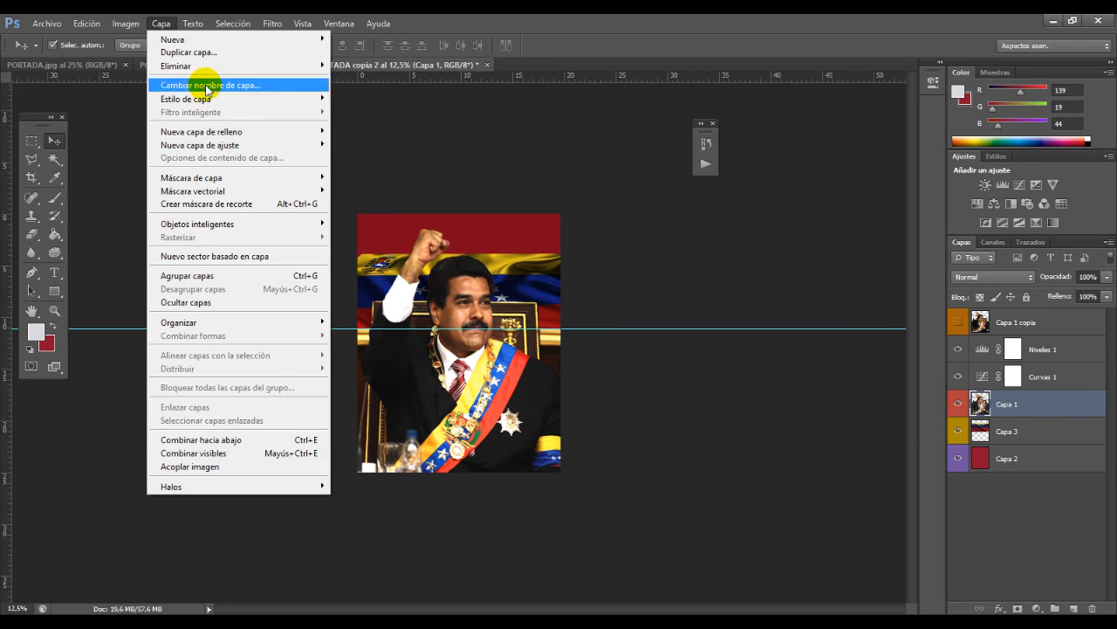
{"action": "mouse_move", "coordinate": [210, 98]}
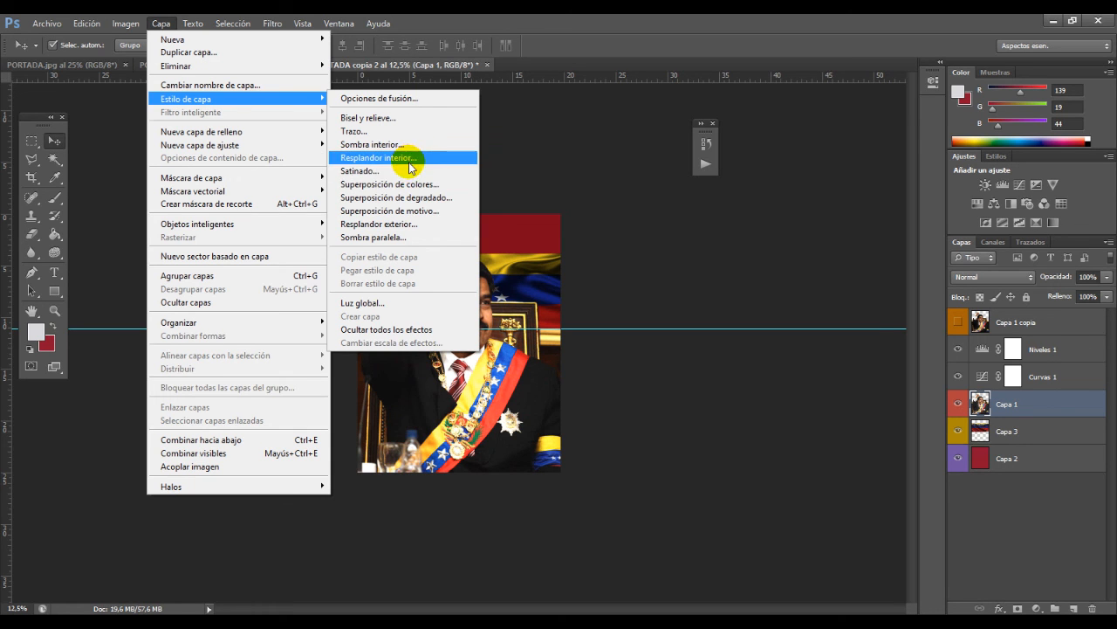
{"action": "left_click", "coordinate": [416, 225]}
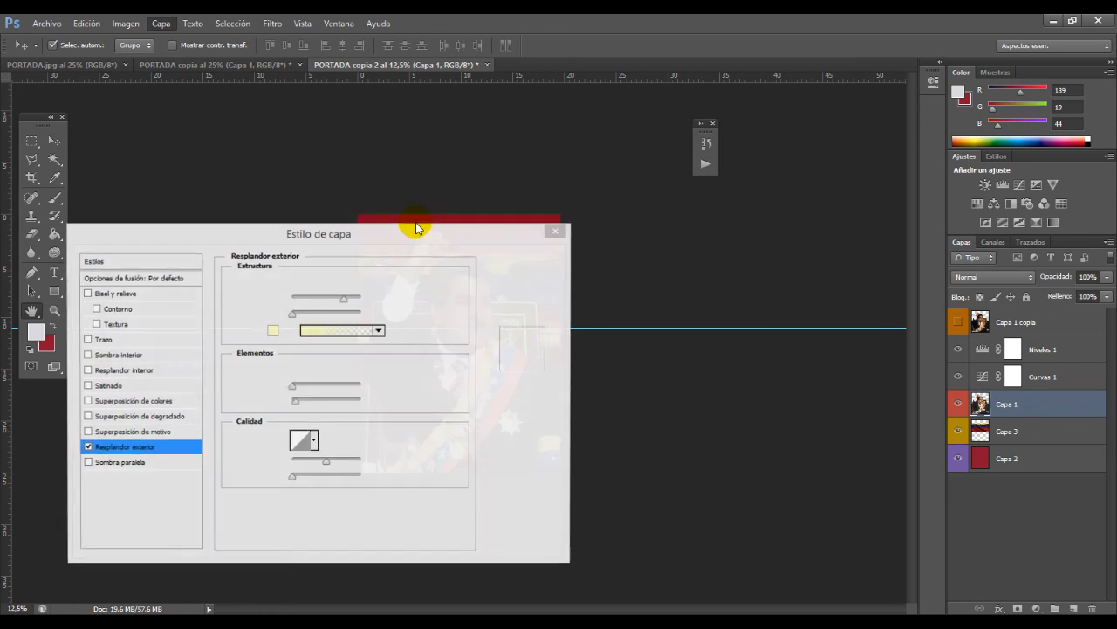
{"action": "left_click_drag", "start_coordinate": [384, 224], "coordinate": [1008, 112]}
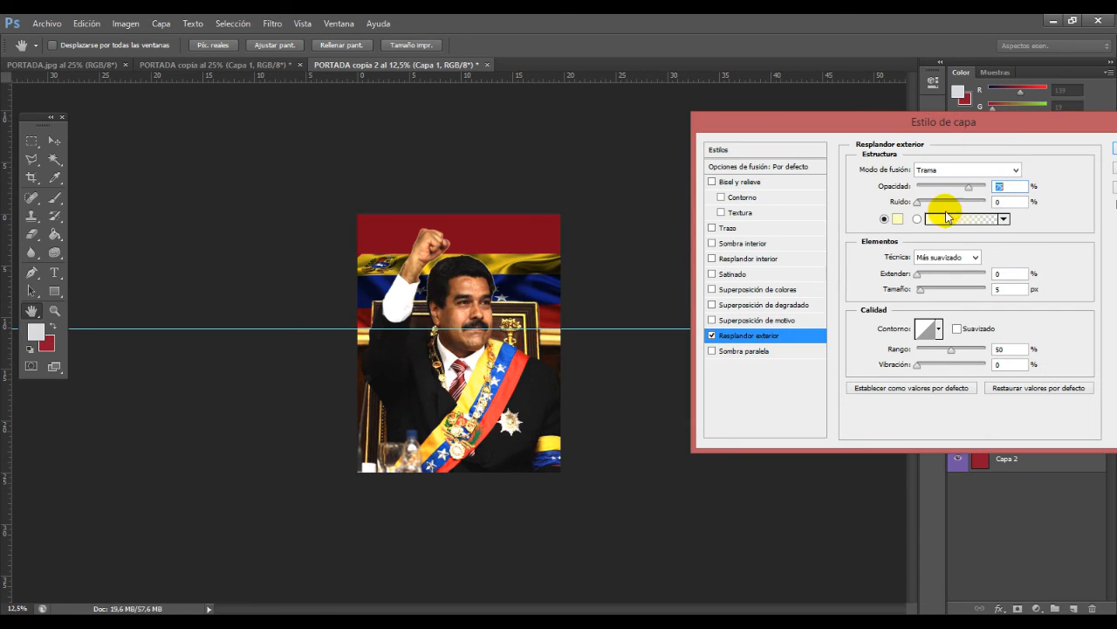
{"action": "left_click", "coordinate": [896, 219]}
{"action": "left_click", "coordinate": [347, 245]}
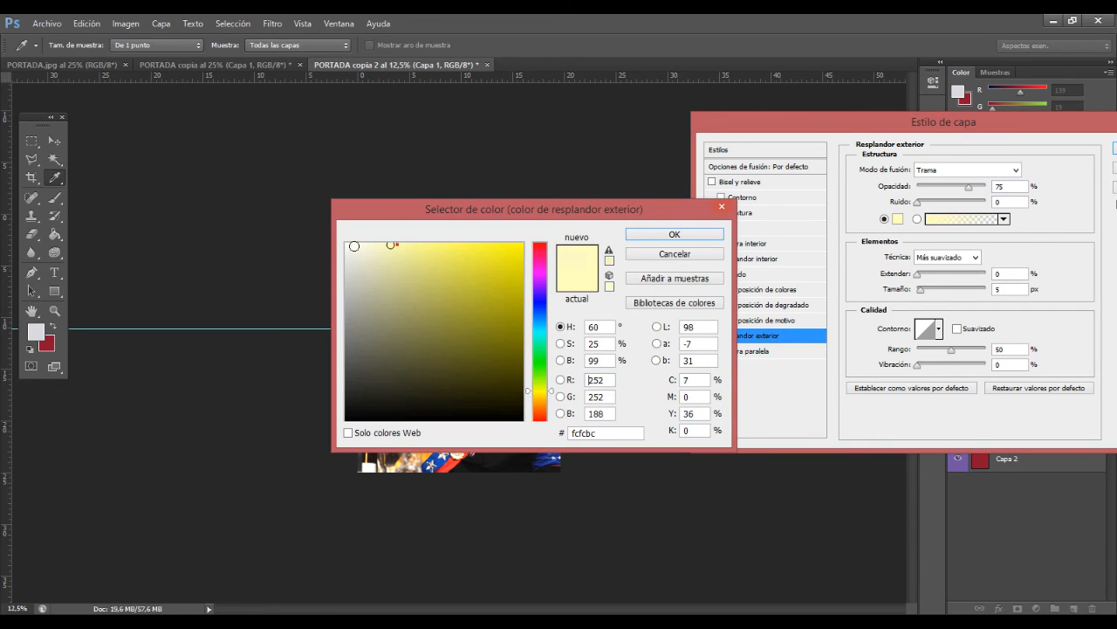
{"action": "left_click", "coordinate": [657, 235]}
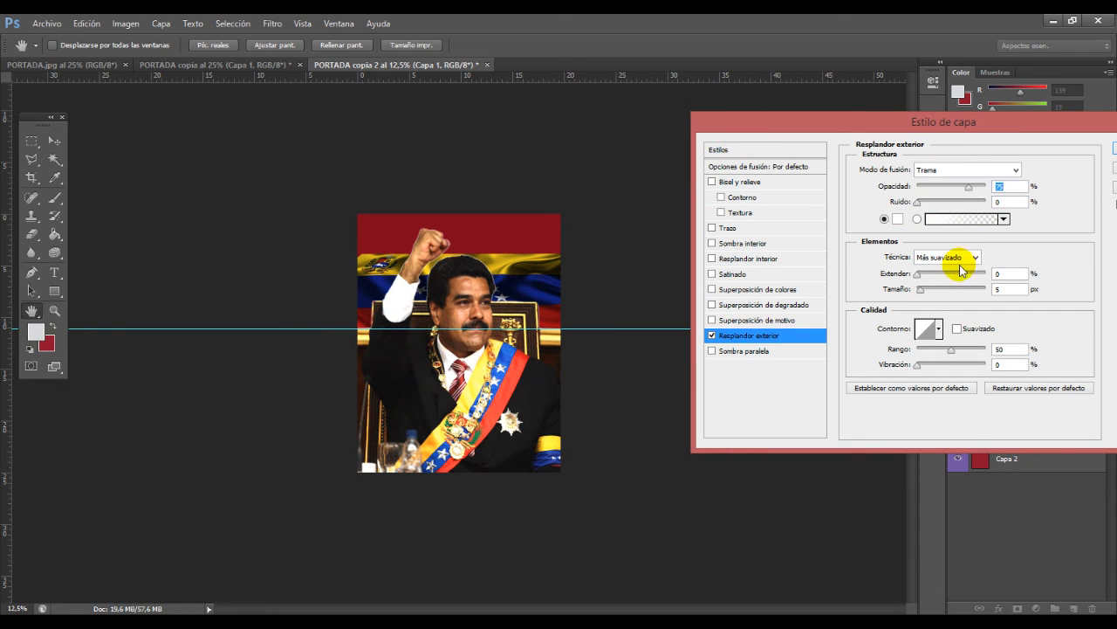
{"action": "left_click", "coordinate": [922, 289]}
{"action": "left_click_drag", "start_coordinate": [926, 295], "coordinate": [937, 289]}
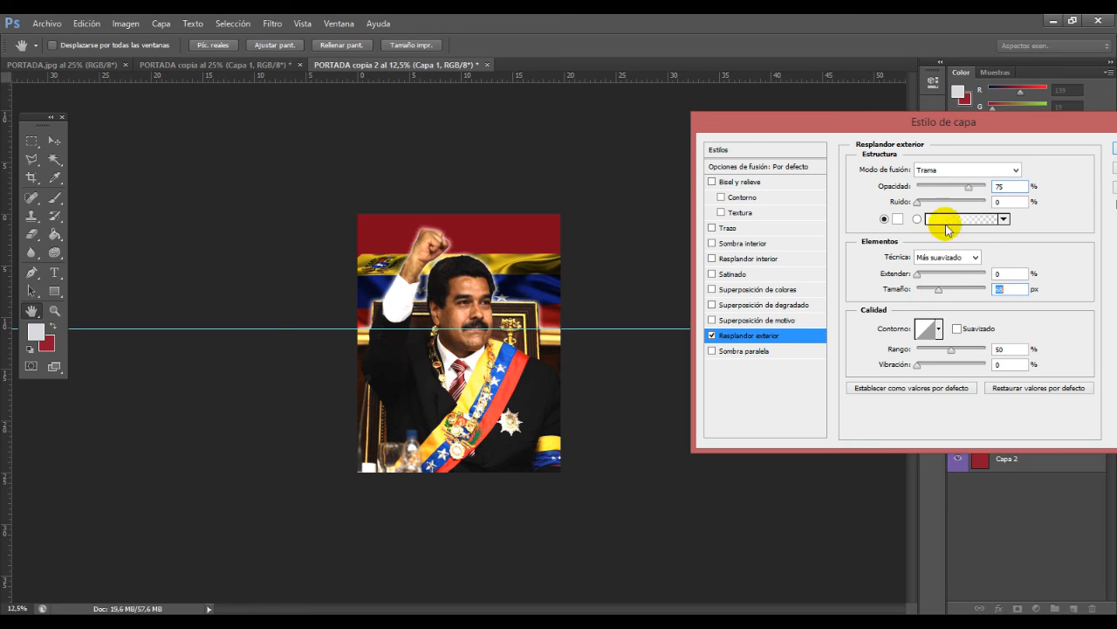
{"action": "left_click_drag", "start_coordinate": [965, 190], "coordinate": [979, 187]}
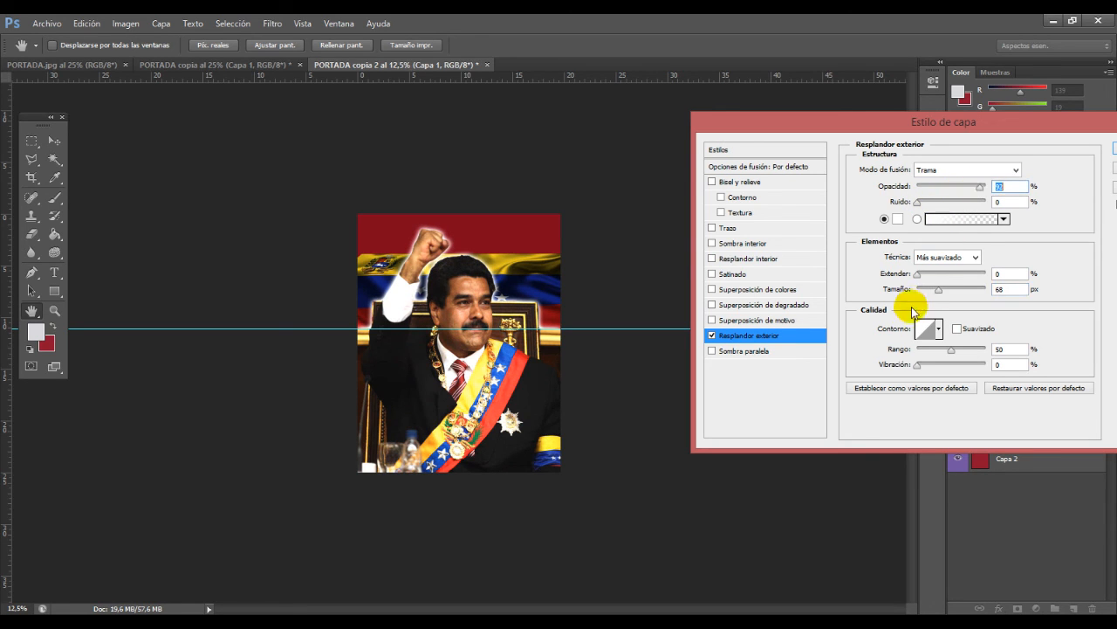
{"action": "mouse_move", "coordinate": [941, 289]}
{"action": "left_mouse_down"}
{"action": "mouse_move", "coordinate": [956, 295]}
{"action": "mouse_move", "coordinate": [938, 289]}
{"action": "left_mouse_up"}
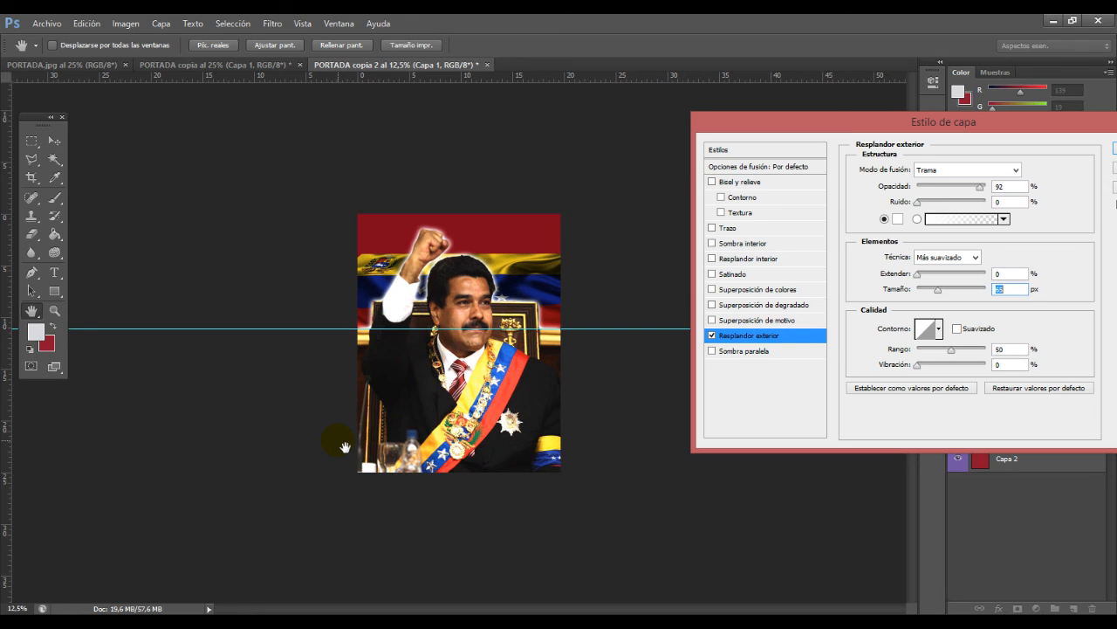
{"action": "left_click_drag", "start_coordinate": [869, 122], "coordinate": [644, 144]}
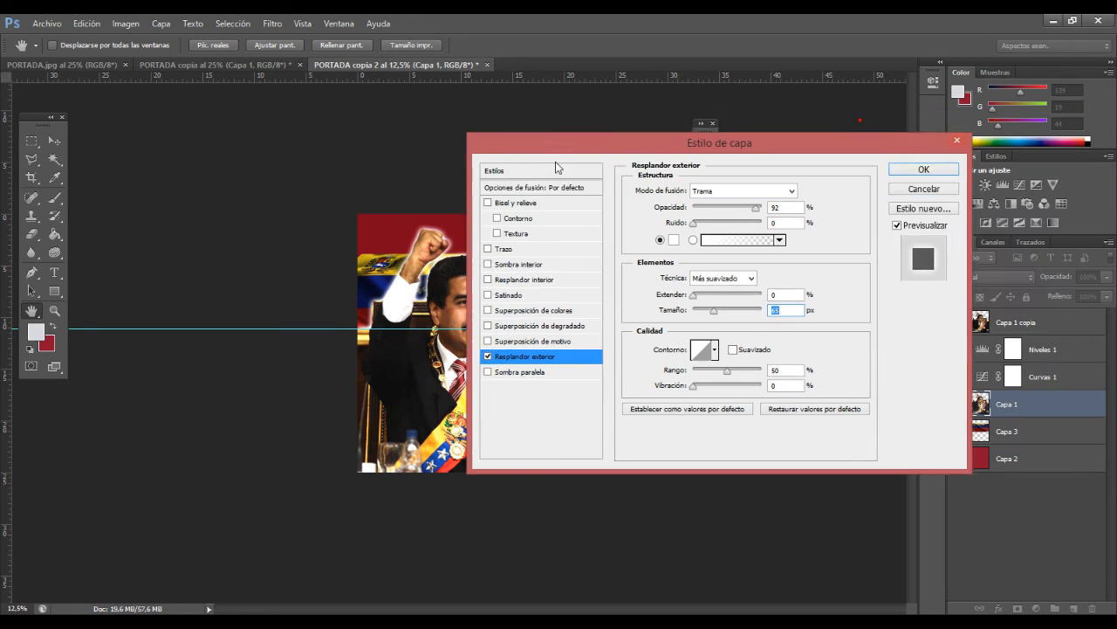
{"action": "left_click_drag", "start_coordinate": [556, 162], "coordinate": [444, 175]}
{"action": "left_click", "coordinate": [745, 219]}
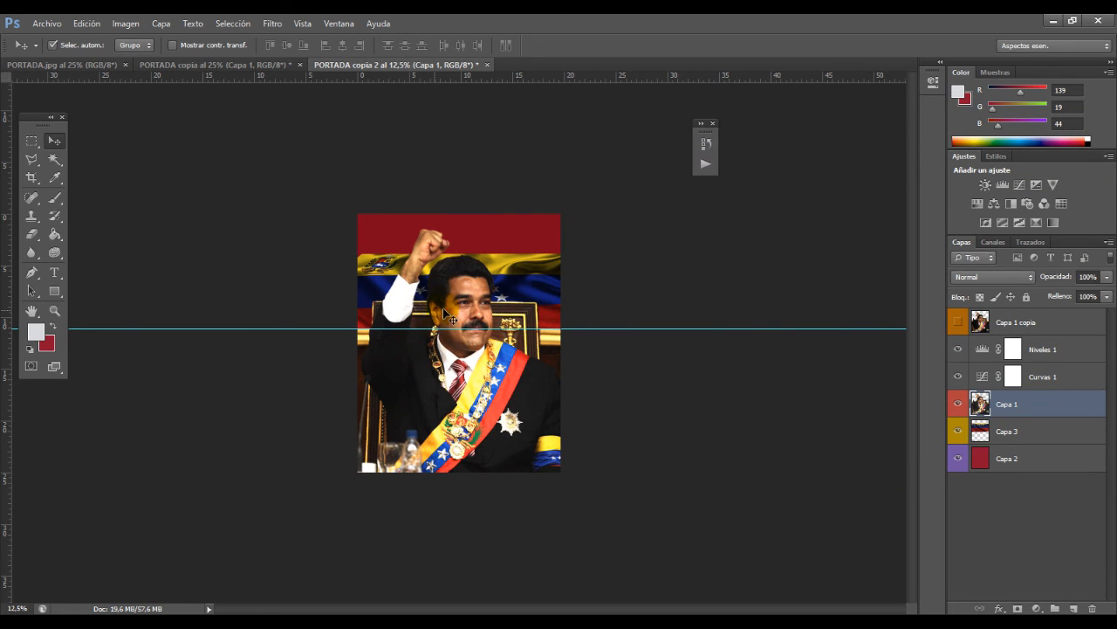
Step: Hide the red background layer Capa 2 so the area above the flag is transparent
{"action": "left_click", "coordinate": [958, 457]}
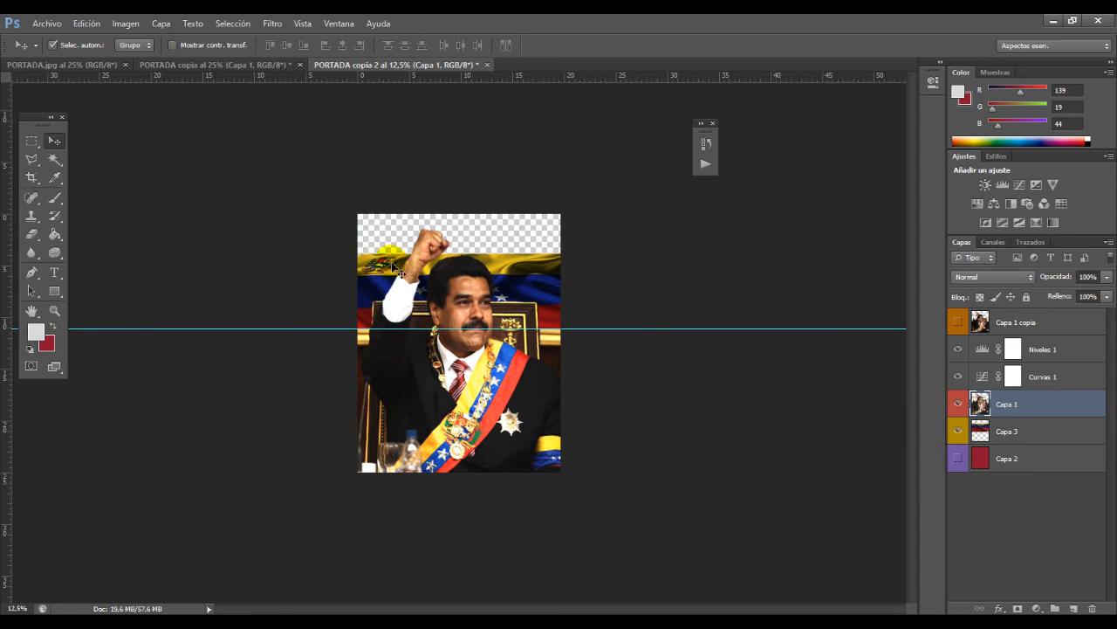
{"action": "key", "text": "z"}
{"action": "left_click", "coordinate": [429, 265]}
{"action": "key", "text": "v"}
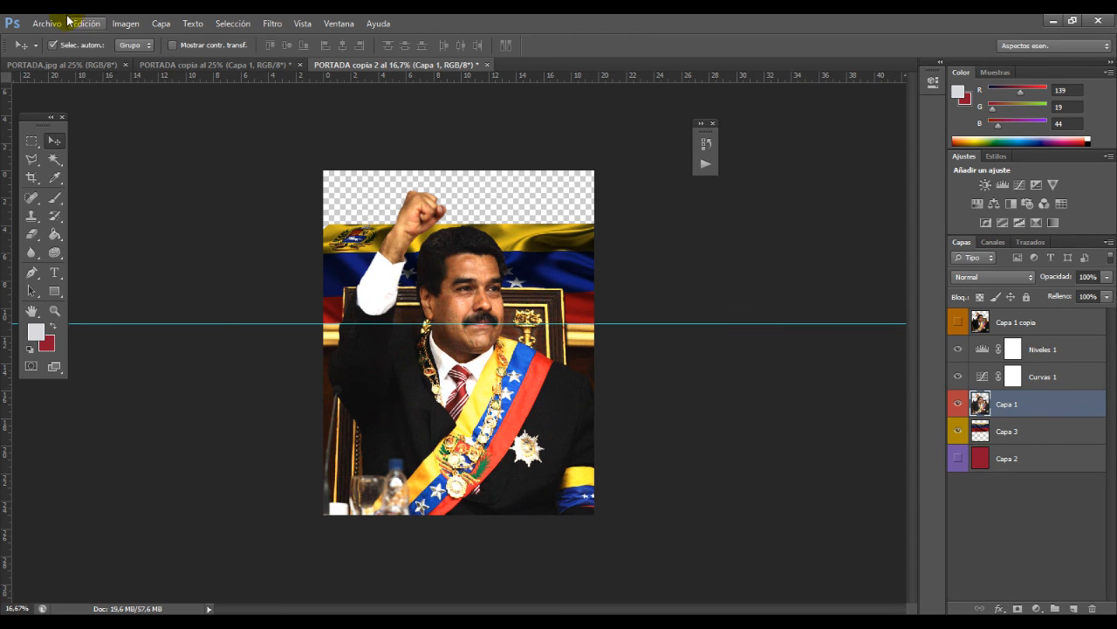
Step: Open Save for Web (Guardar para Web) for the composition and inspect the man and flag in the optimized PNG-24 preview
{"action": "left_click", "coordinate": [61, 21]}
{"action": "left_click", "coordinate": [116, 217]}
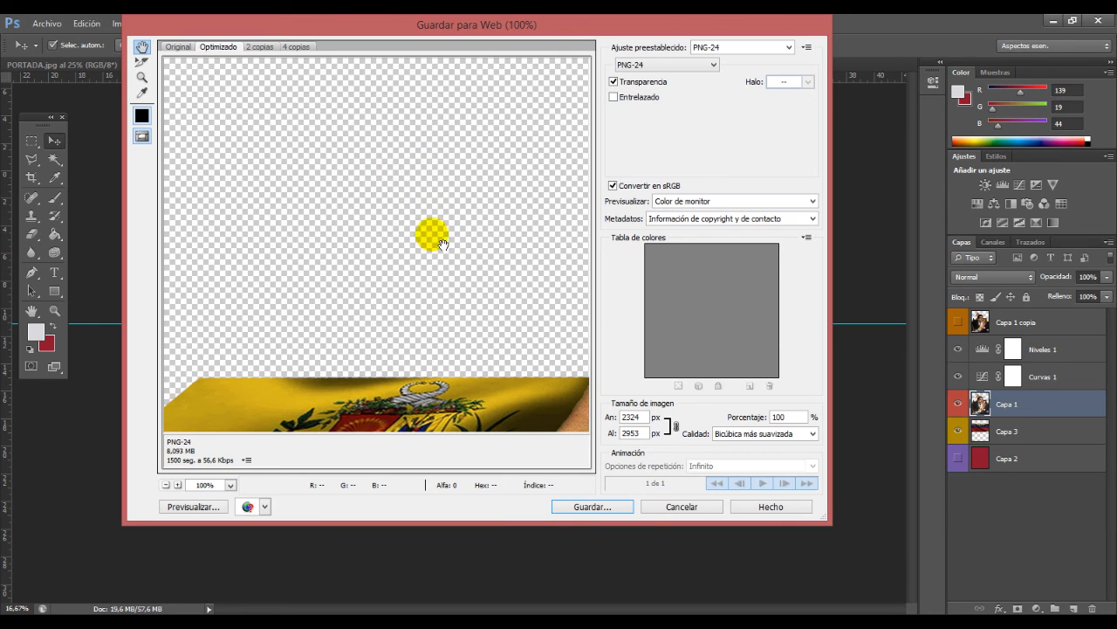
{"action": "key", "text": "z"}
{"action": "left_click", "coordinate": [546, 314], "text": "alt"}
{"action": "left_click", "coordinate": [544, 314], "text": "alt"}
{"action": "left_click", "coordinate": [513, 314], "text": "alt"}
{"action": "left_click", "coordinate": [509, 313], "text": "alt"}
{"action": "left_click", "coordinate": [393, 264], "text": "alt"}
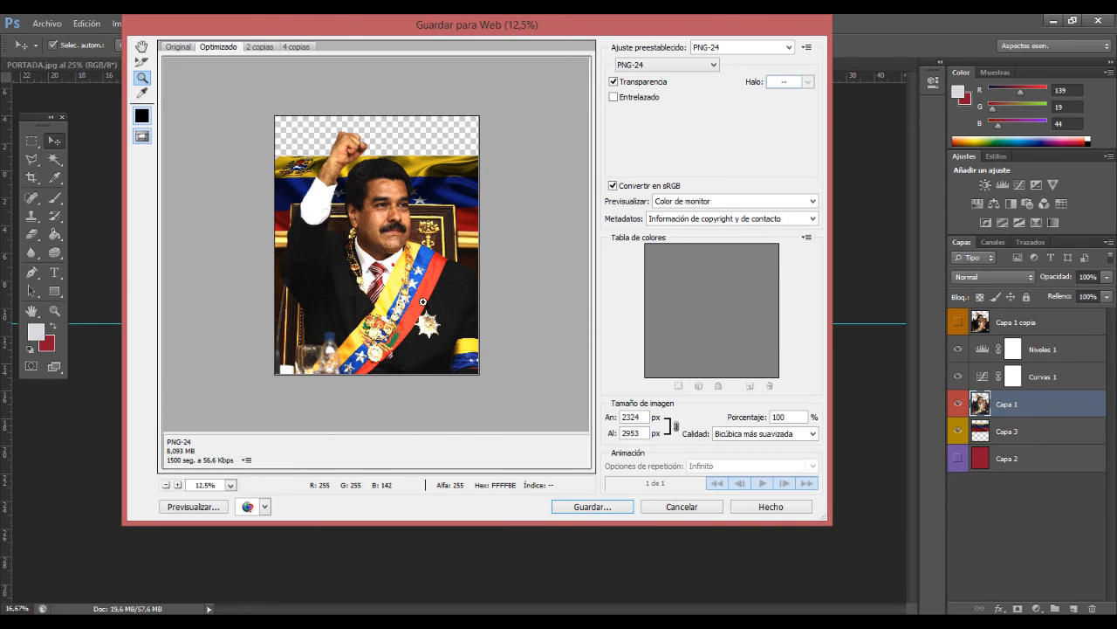
{"action": "left_click", "coordinate": [395, 265]}
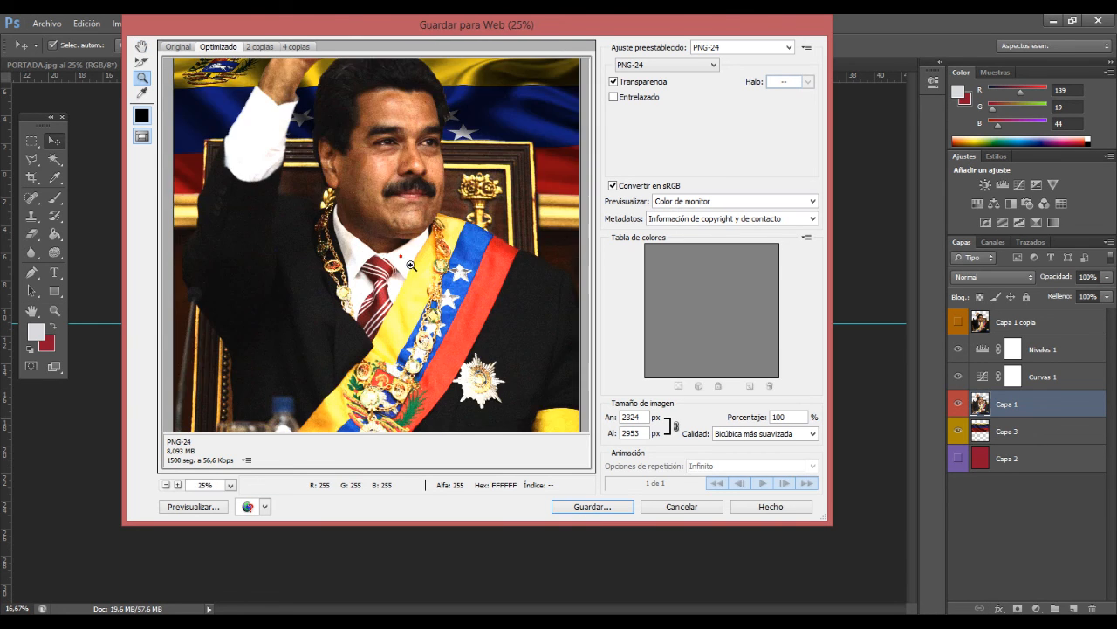
Step: Save the optimized image as imagen_portada.png in the MATERIAL TUTORIAL folder, replacing the existing file
{"action": "left_click", "coordinate": [602, 506]}
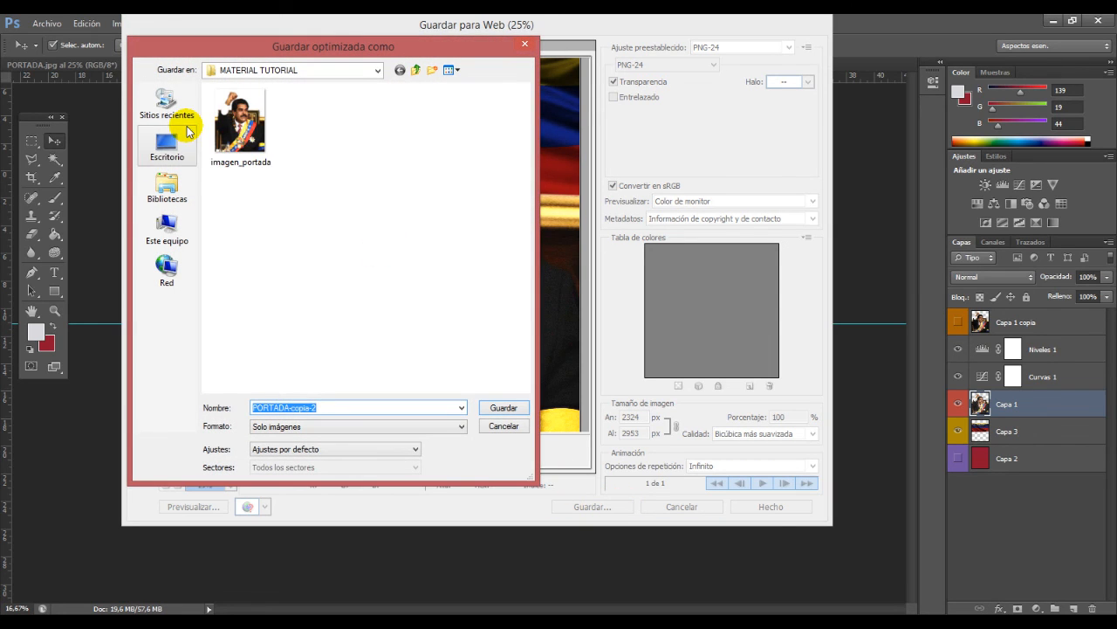
{"action": "left_click", "coordinate": [242, 130]}
{"action": "left_click", "coordinate": [330, 409]}
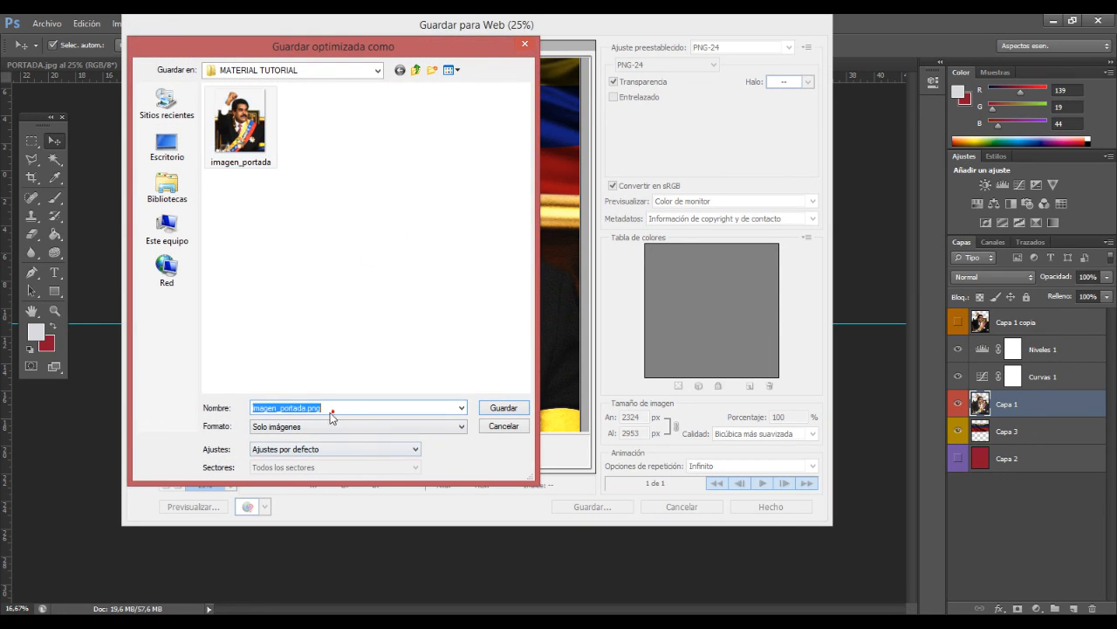
{"action": "left_click", "coordinate": [307, 408]}
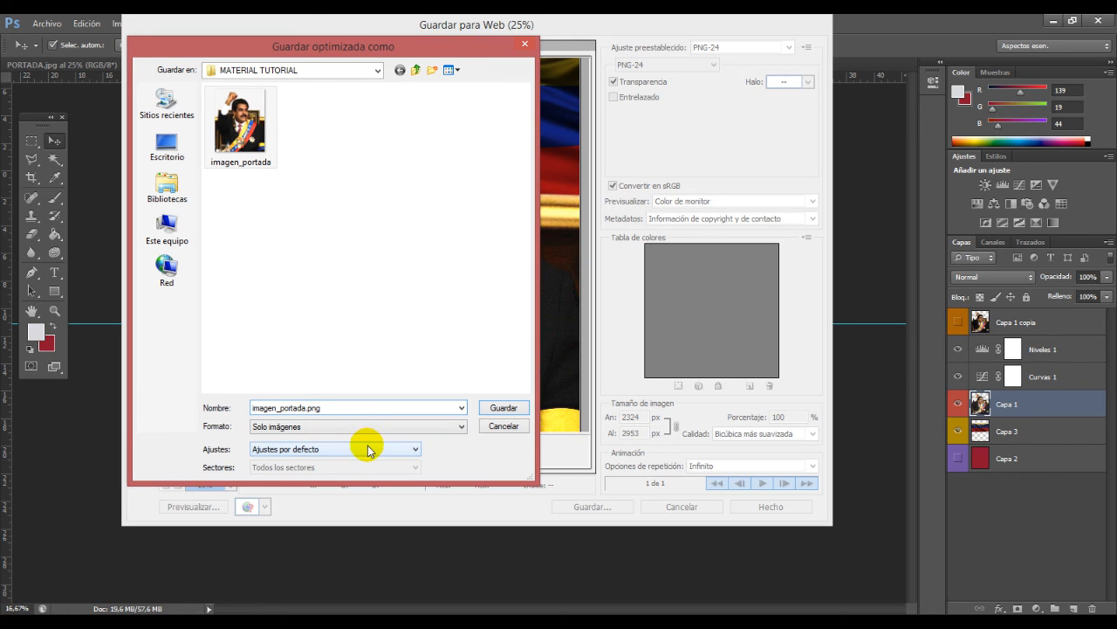
{"action": "left_click", "coordinate": [504, 407]}
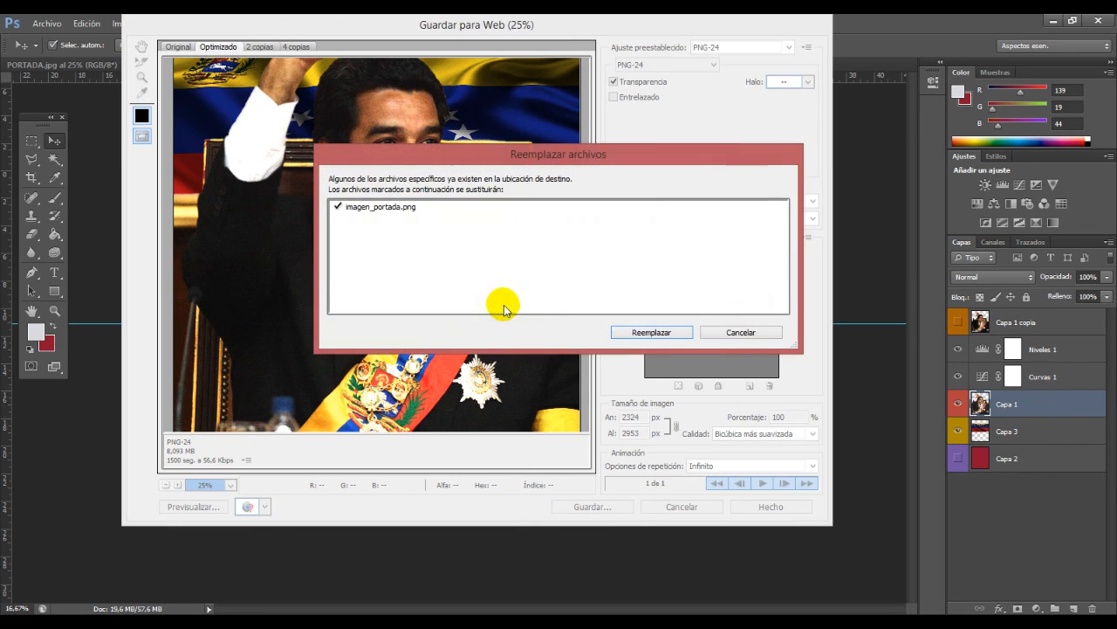
{"action": "left_click", "coordinate": [638, 330]}
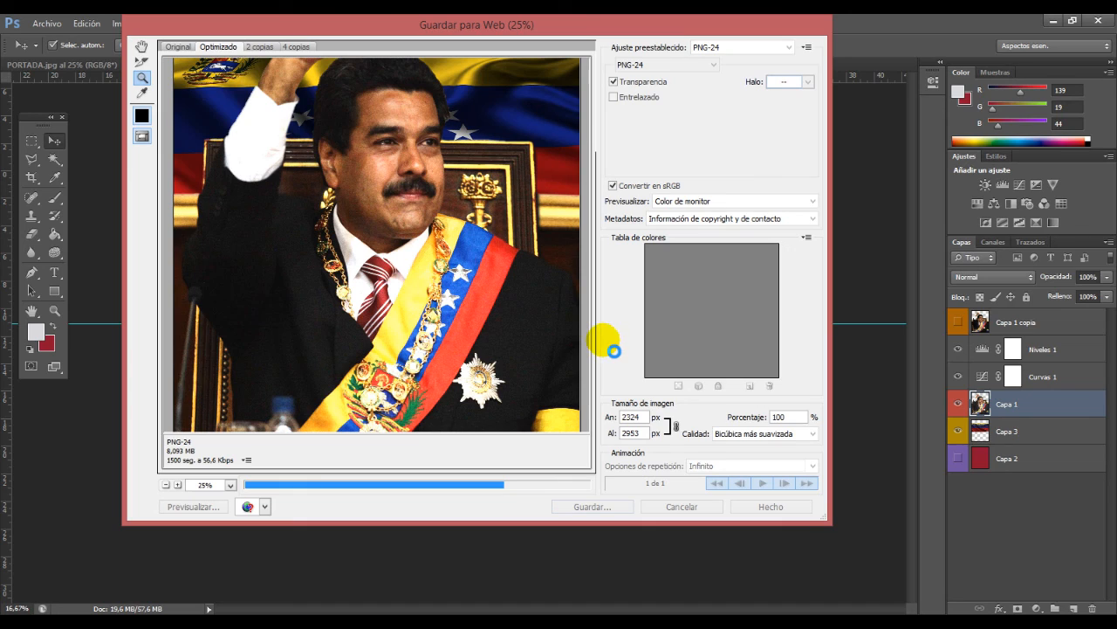